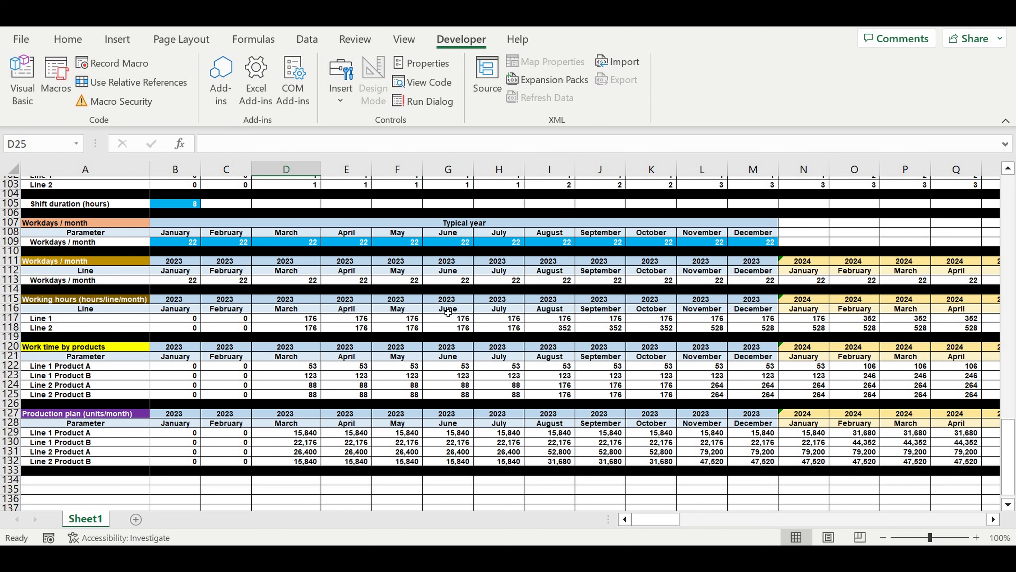
# Examine the Products table: product names, Product A's status options, production speeds, and the global and per-product coefficients
pyautogui.moveTo(1009, 483); pyautogui.dragTo(1008, 241)
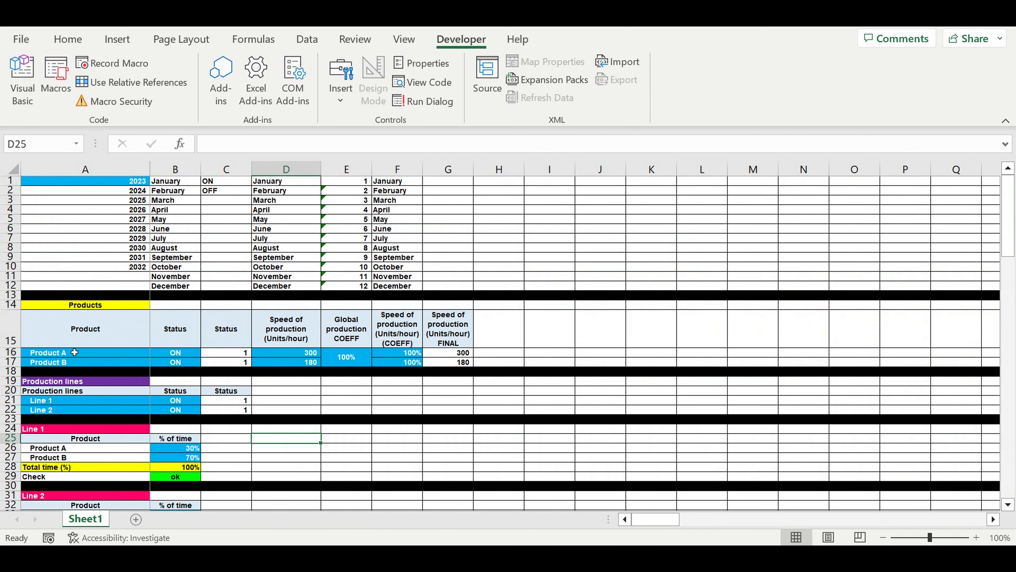
pyautogui.moveTo(56, 355); pyautogui.dragTo(55, 365)
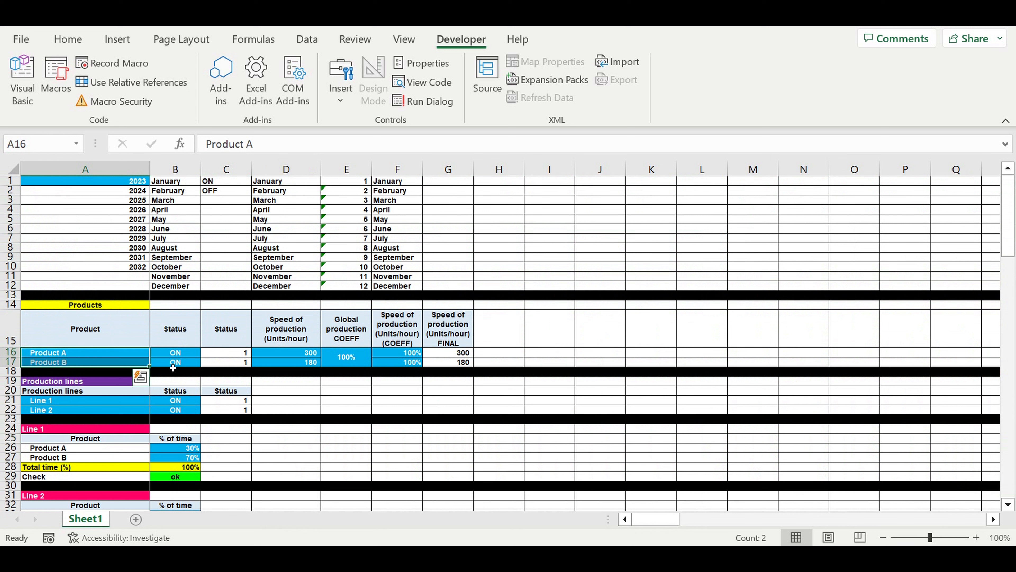
pyautogui.click(181, 354)
pyautogui.click(205, 353)
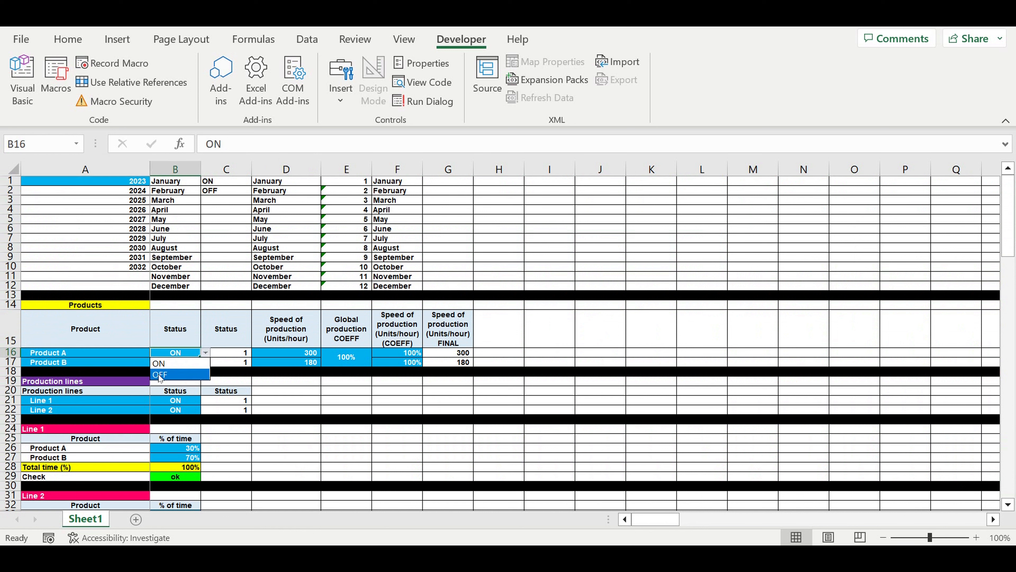
pyautogui.press('Escape')
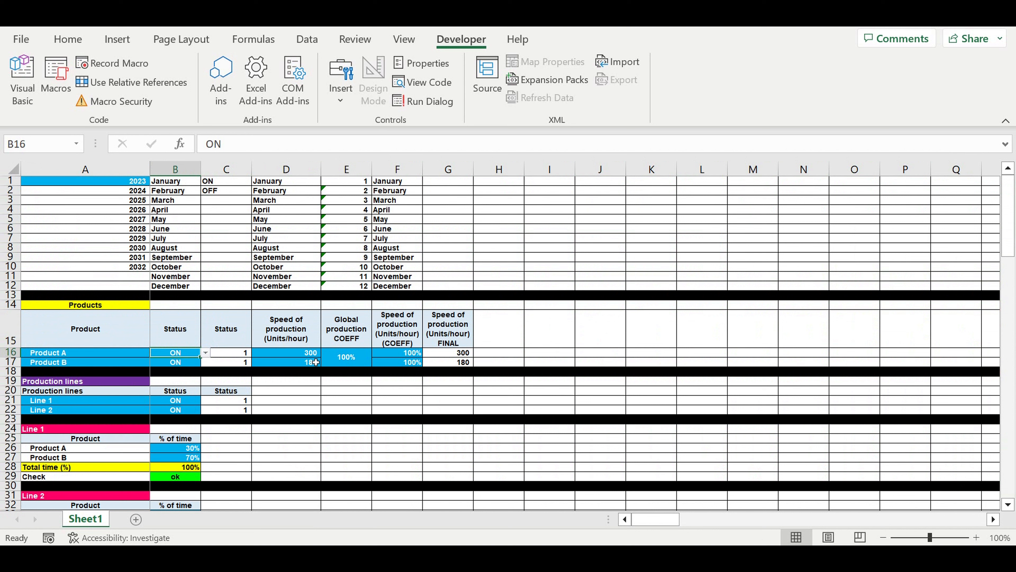
pyautogui.moveTo(308, 355); pyautogui.dragTo(349, 366)
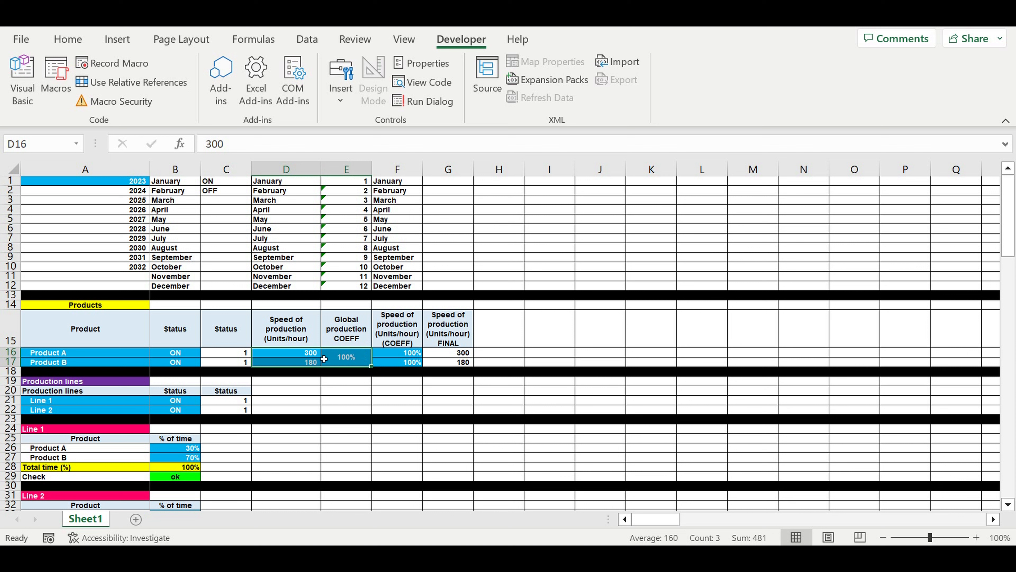
pyautogui.click(307, 355)
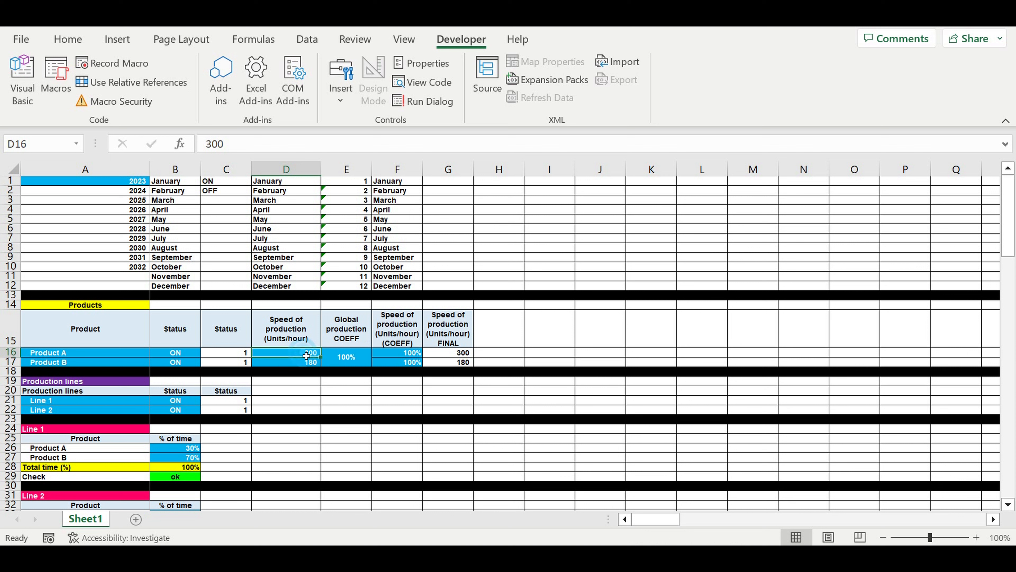
pyautogui.click(46, 353)
pyautogui.click(48, 362)
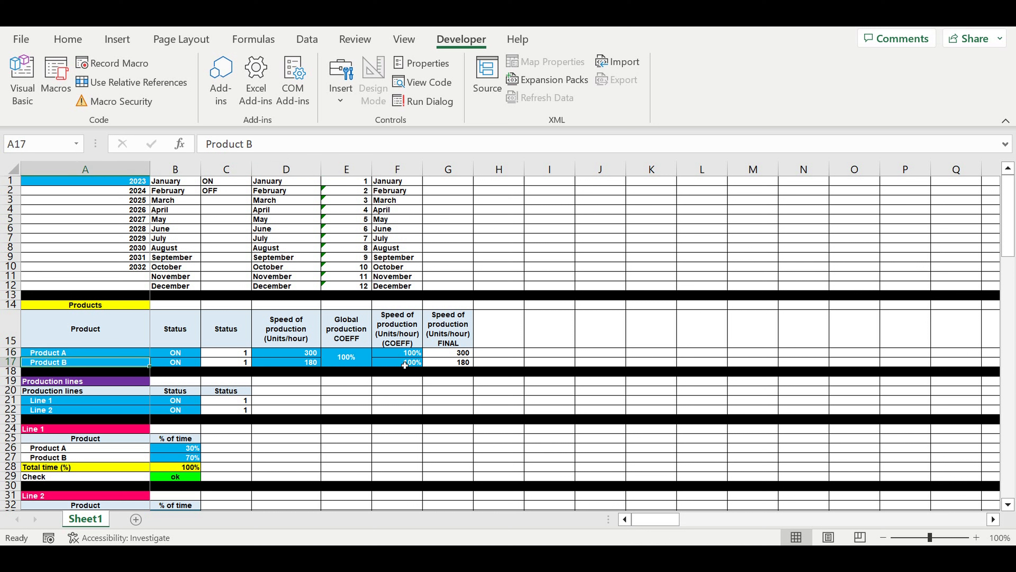
pyautogui.moveTo(401, 354); pyautogui.dragTo(356, 374)
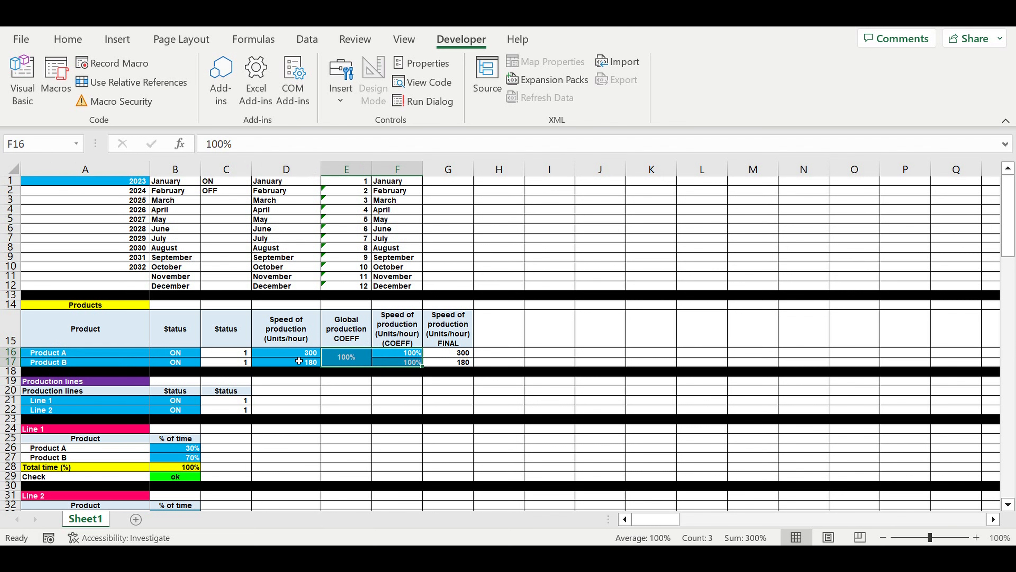
# Examine the production lines with their statuses and the percentage of time given to Product A and Product B on Line 1 and Line 2
pyautogui.scroll(-3, 297, 367)
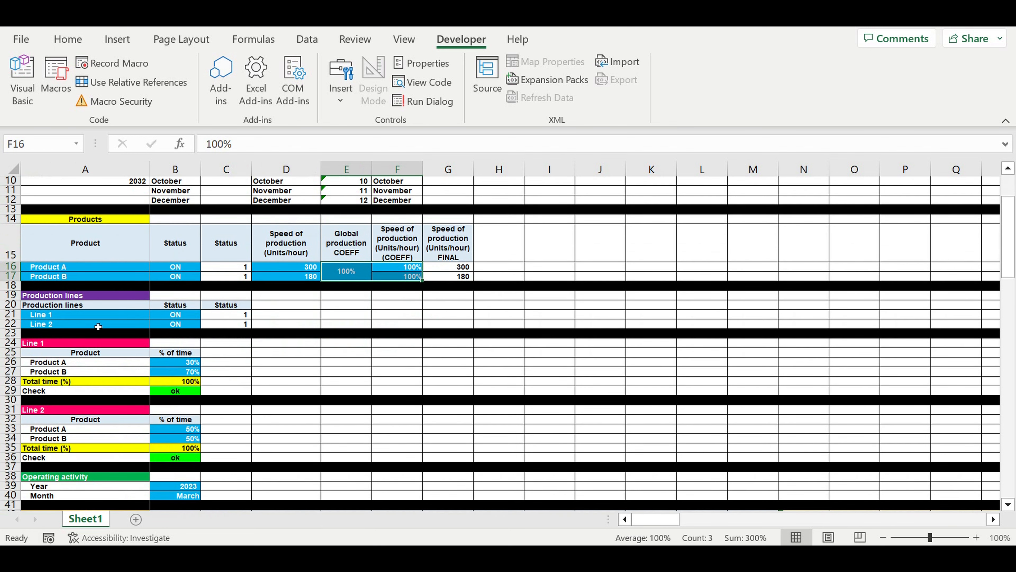
pyautogui.moveTo(61, 318); pyautogui.dragTo(63, 324)
pyautogui.click(188, 316)
pyautogui.moveTo(189, 325); pyautogui.dragTo(189, 325)
pyautogui.moveTo(81, 363); pyautogui.dragTo(80, 377)
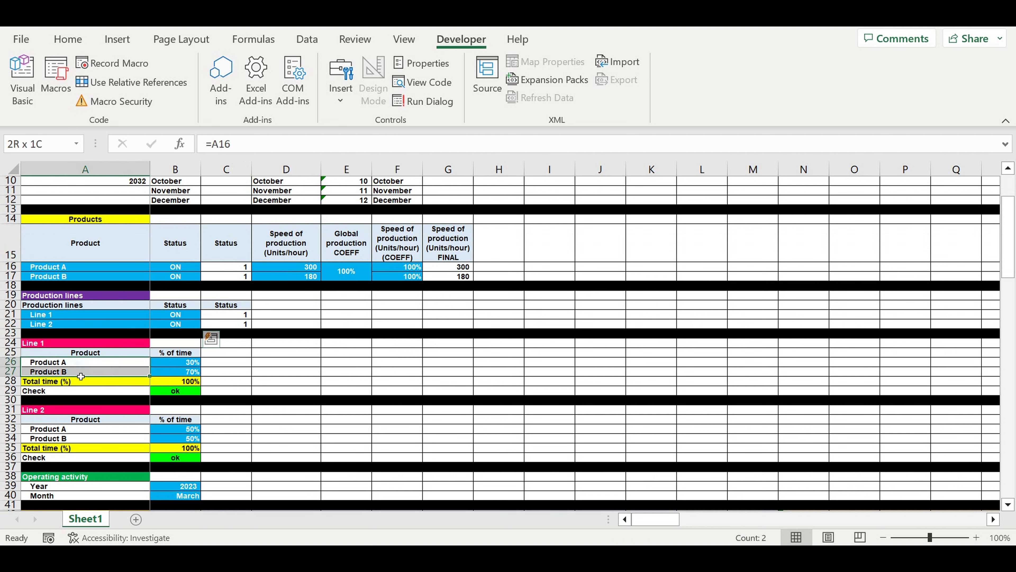
pyautogui.moveTo(184, 363); pyautogui.dragTo(185, 373)
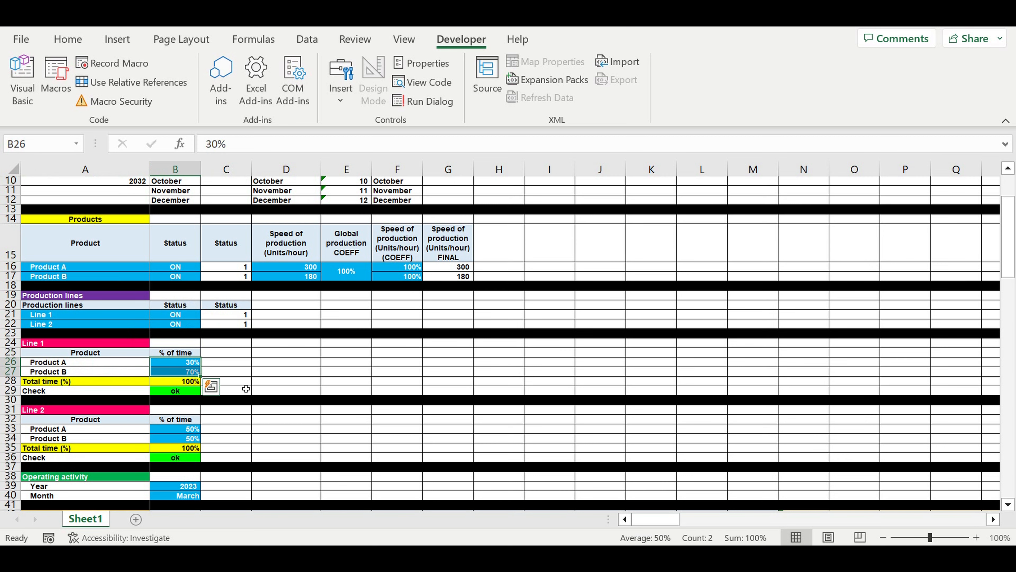
pyautogui.scroll(-1, 246, 388)
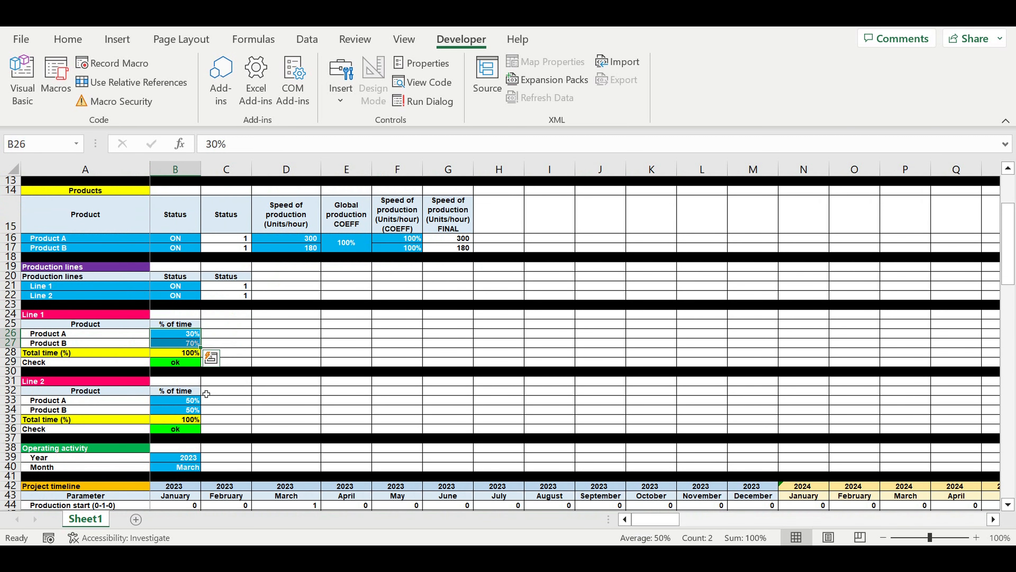
pyautogui.moveTo(176, 401); pyautogui.dragTo(200, 410)
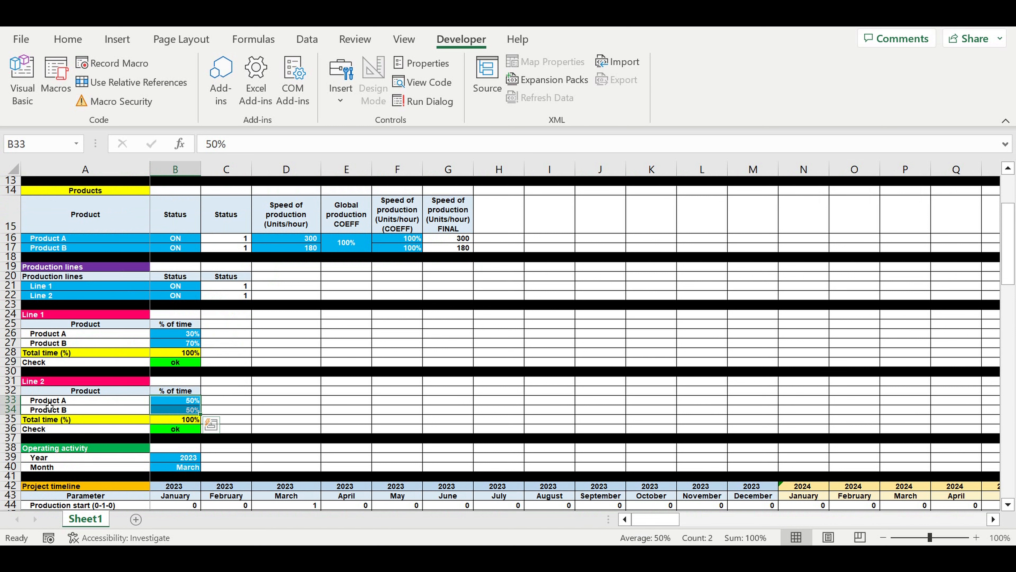
pyautogui.click(77, 347)
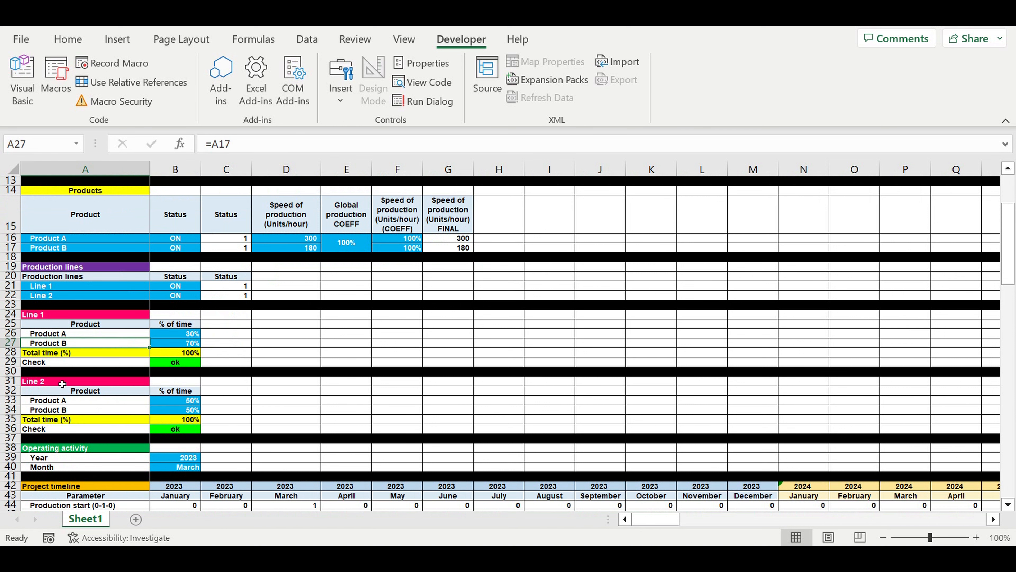
pyautogui.click(61, 315)
pyautogui.click(52, 385)
pyautogui.scroll(-1, 179, 346)
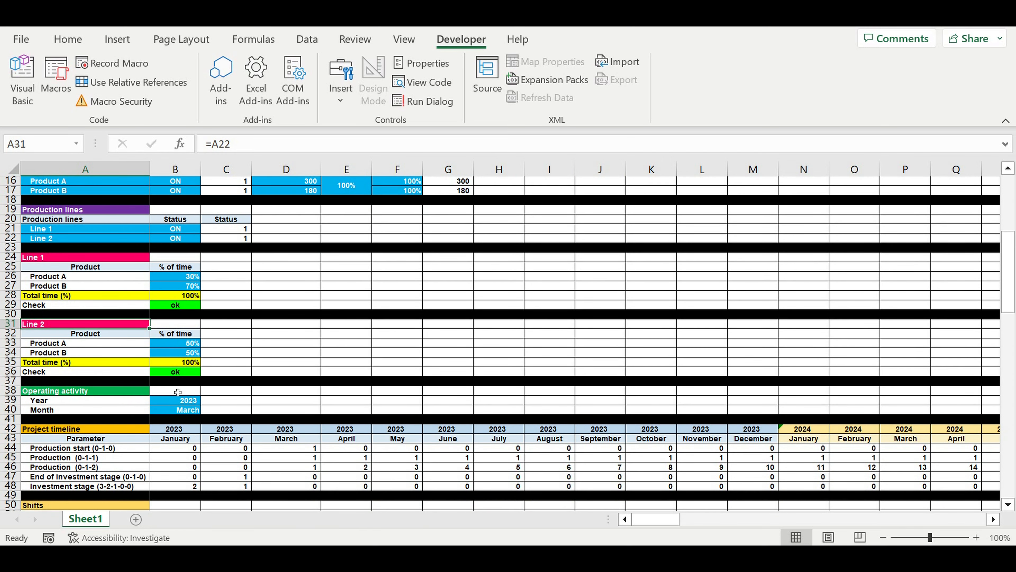
# Examine the operating activity start settings and the status of each shift in the Line 1 and Line 2 shift tables
pyautogui.moveTo(175, 404); pyautogui.dragTo(176, 410)
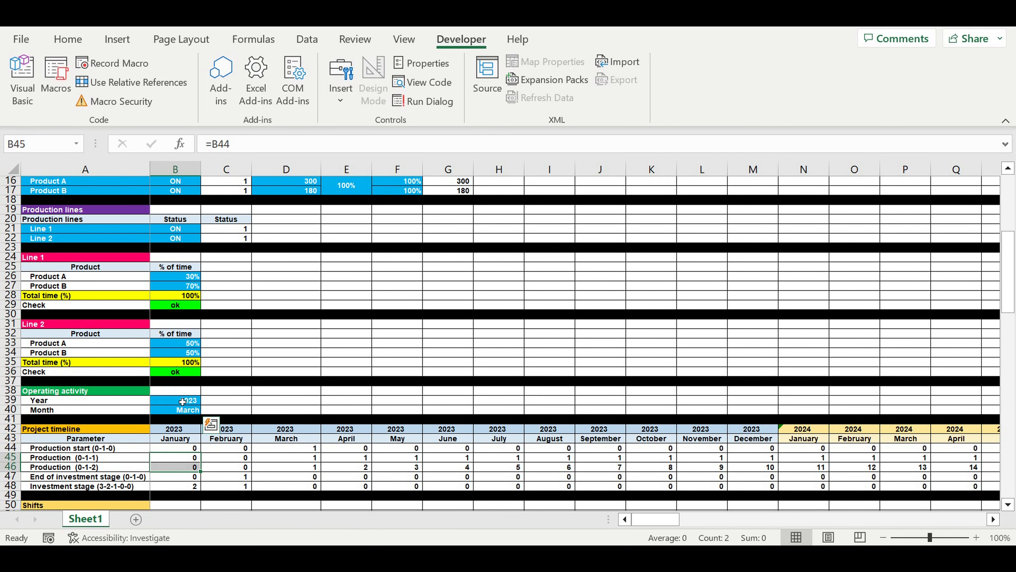
pyautogui.click(183, 402)
pyautogui.scroll(-7, 202, 413)
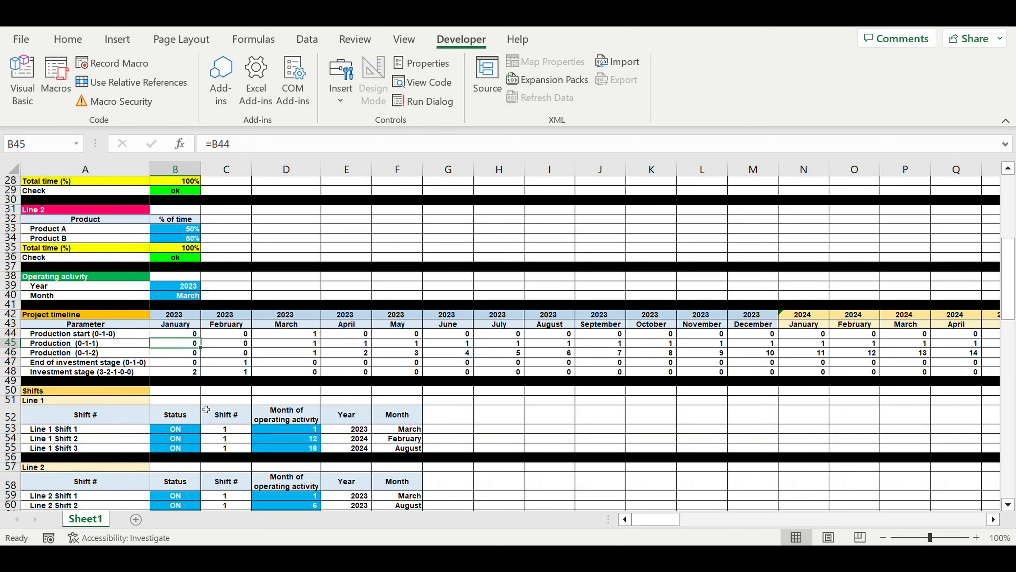
pyautogui.scroll(-3, 208, 397)
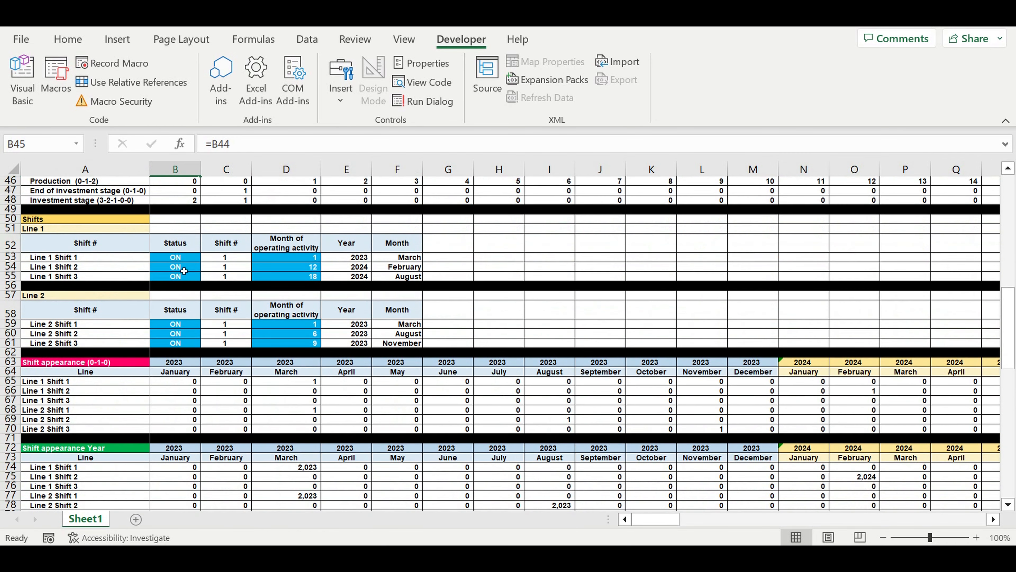
pyautogui.click(189, 272)
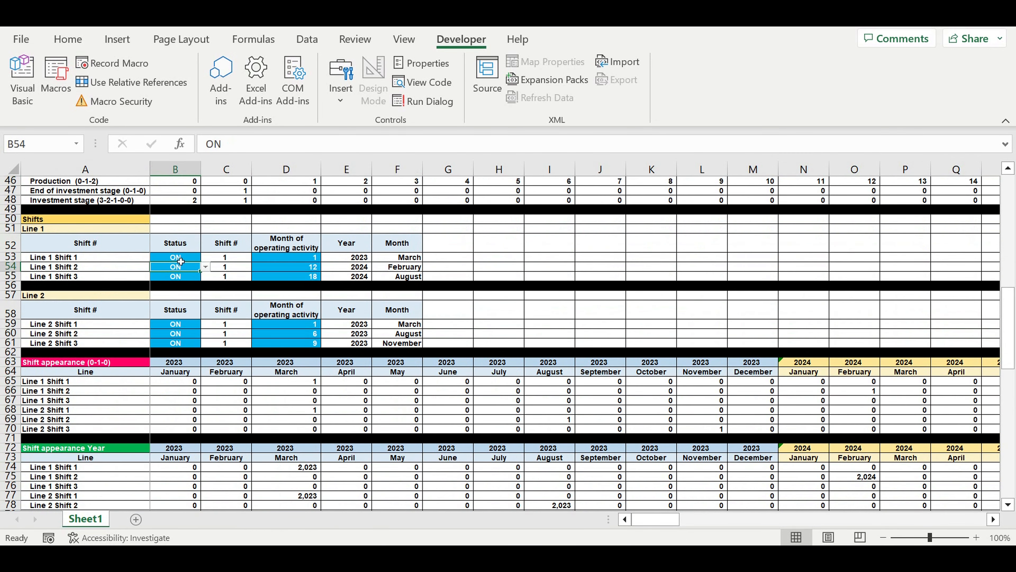
pyautogui.moveTo(180, 262); pyautogui.dragTo(199, 285)
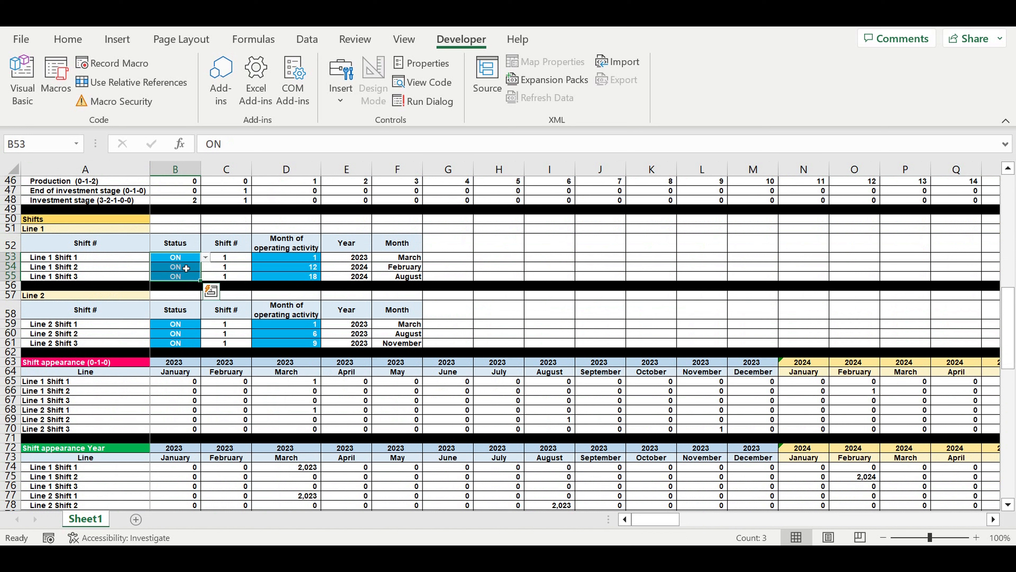
pyautogui.click(182, 260)
pyautogui.click(179, 267)
pyautogui.click(178, 277)
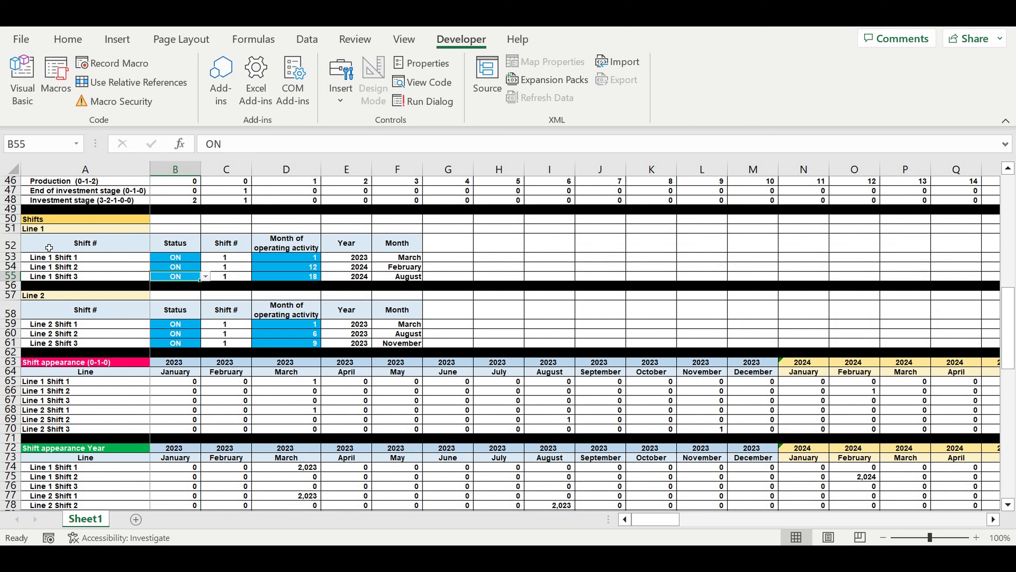
pyautogui.click(56, 296)
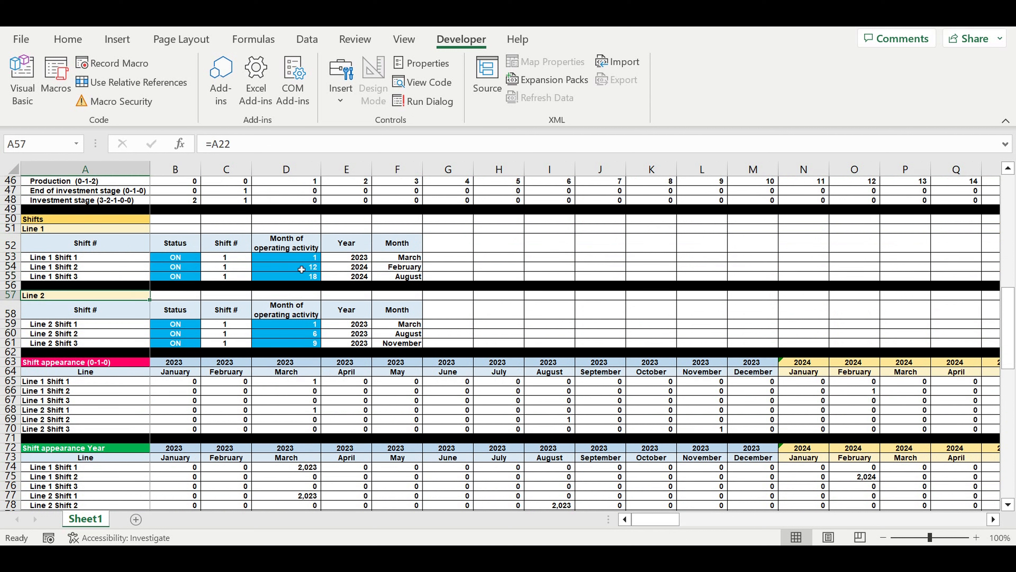
# Set Line 1 Shift 2's month of operating activity to 5 and check its start year and month
pyautogui.click(310, 258)
pyautogui.click(302, 271)
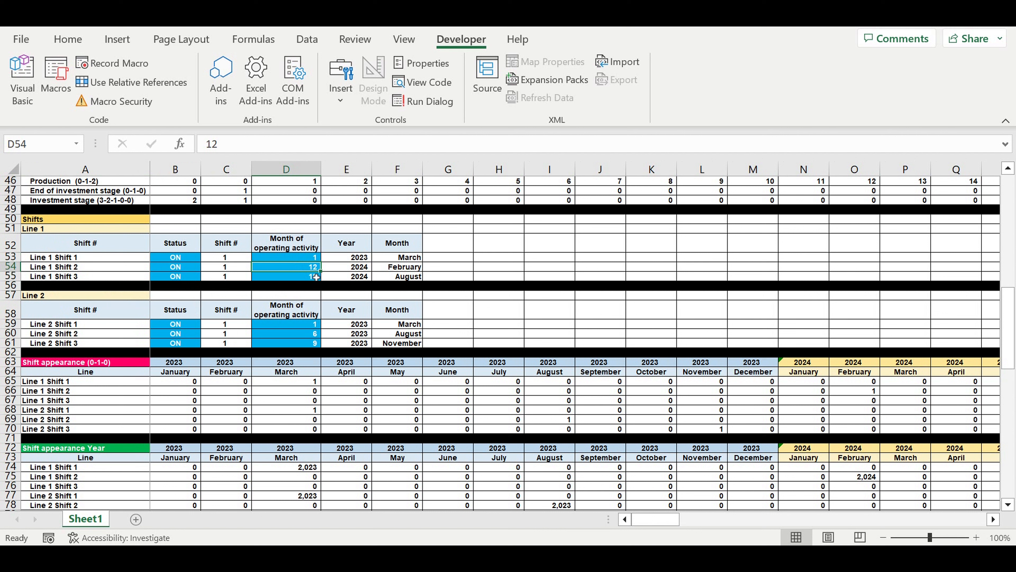
pyautogui.write('5')
pyautogui.press('Return')
pyautogui.click(305, 269)
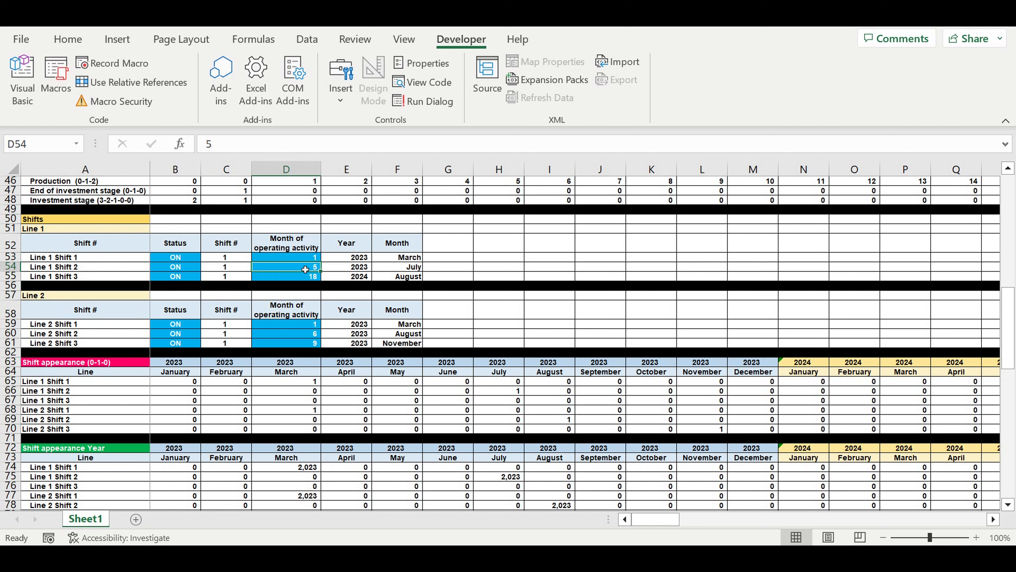
pyautogui.moveTo(404, 273); pyautogui.dragTo(363, 268)
# Set the Operating activity month to July
pyautogui.scroll(3, 216, 287)
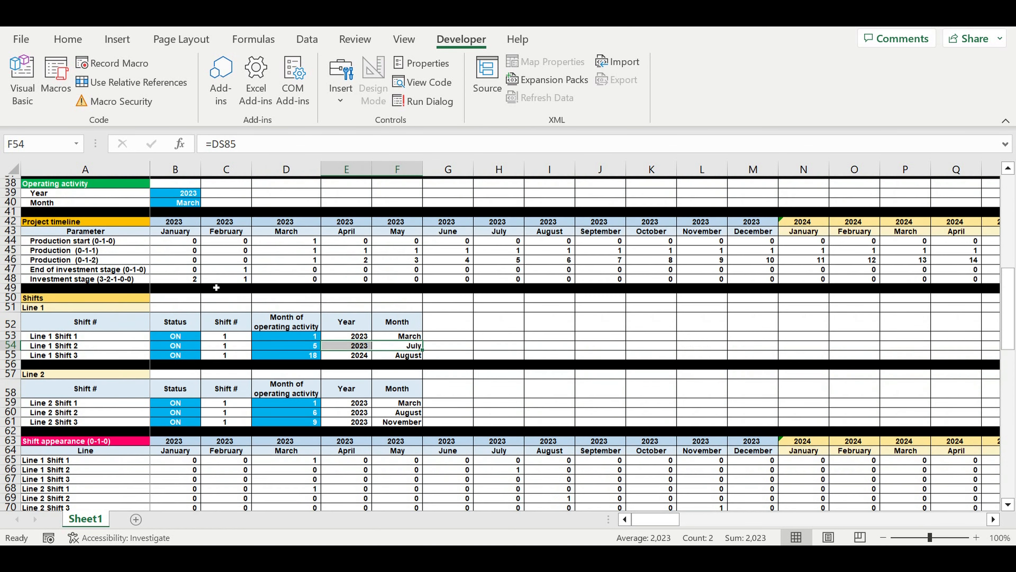
pyautogui.click(192, 211)
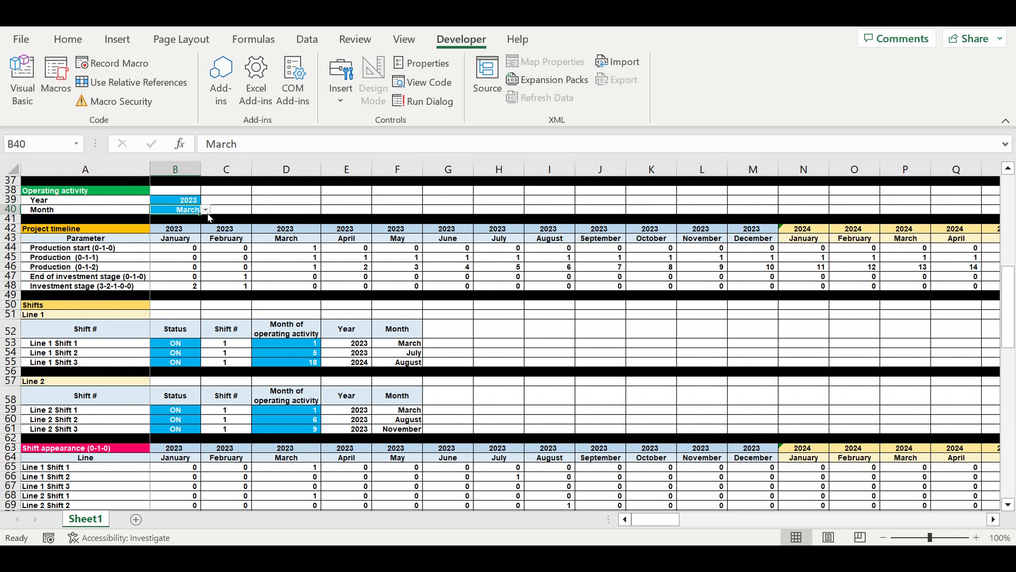
pyautogui.click(205, 209)
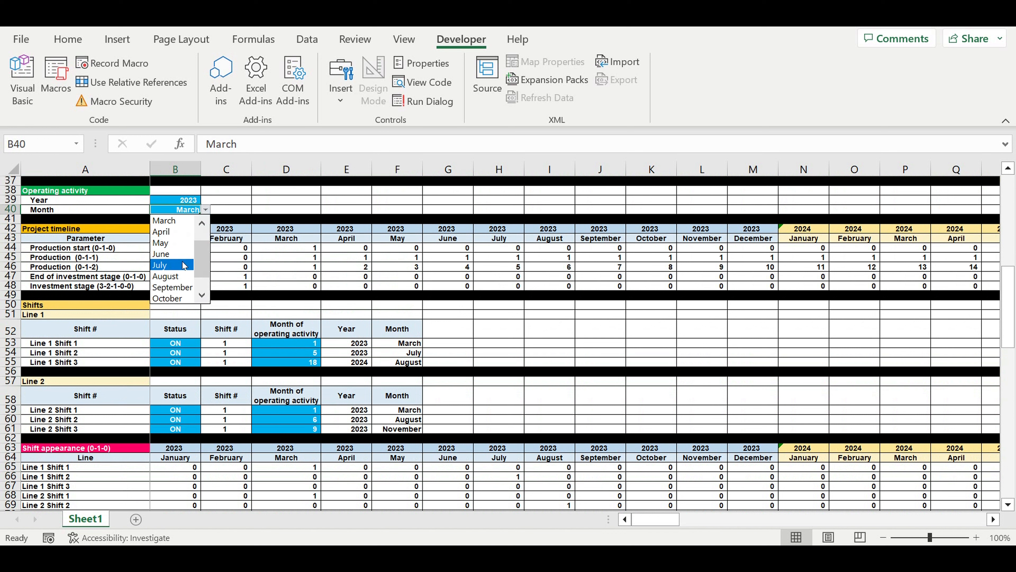
pyautogui.click(184, 266)
# Examine the start years and months of the Line 1 and Line 2 shifts and the monthly schedules down to the shift duration
pyautogui.moveTo(357, 344); pyautogui.dragTo(398, 363)
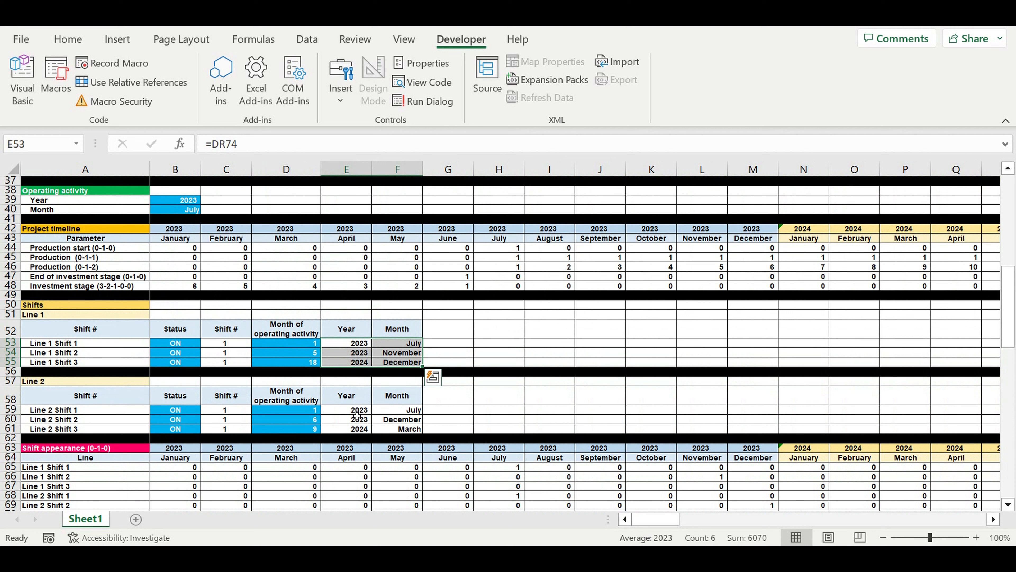
pyautogui.moveTo(358, 413); pyautogui.dragTo(404, 430)
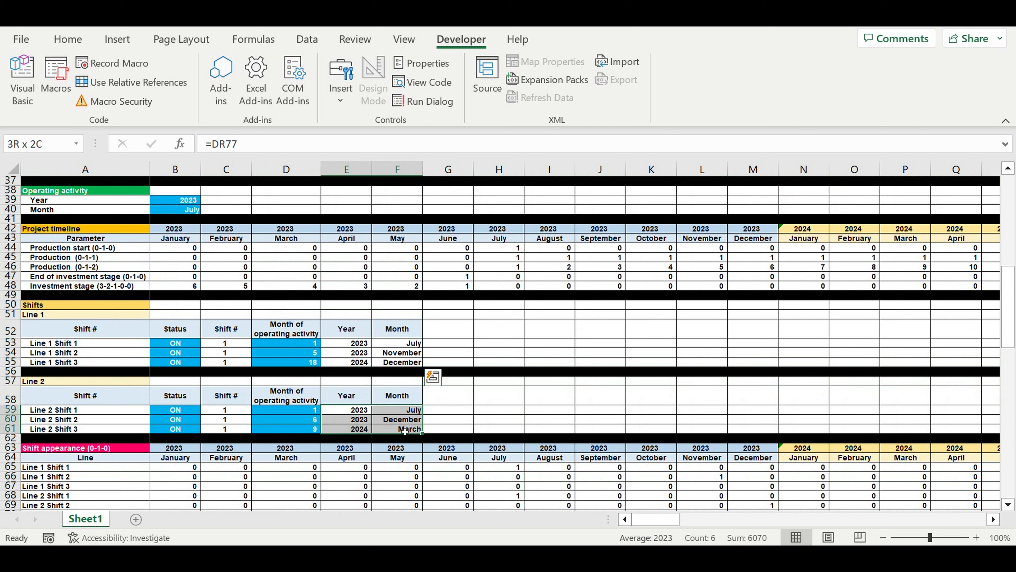
pyautogui.click(304, 356)
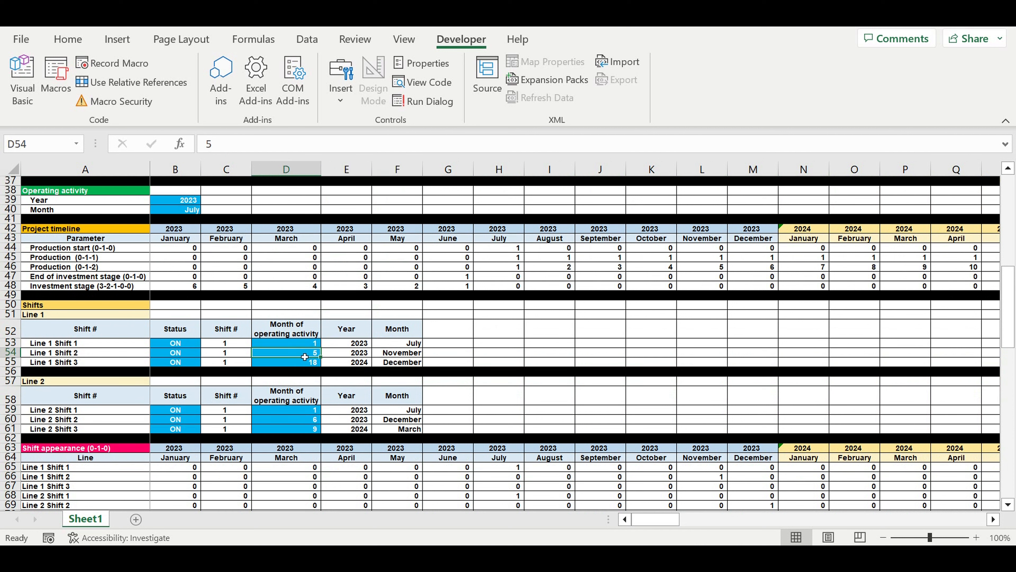
pyautogui.click(397, 353)
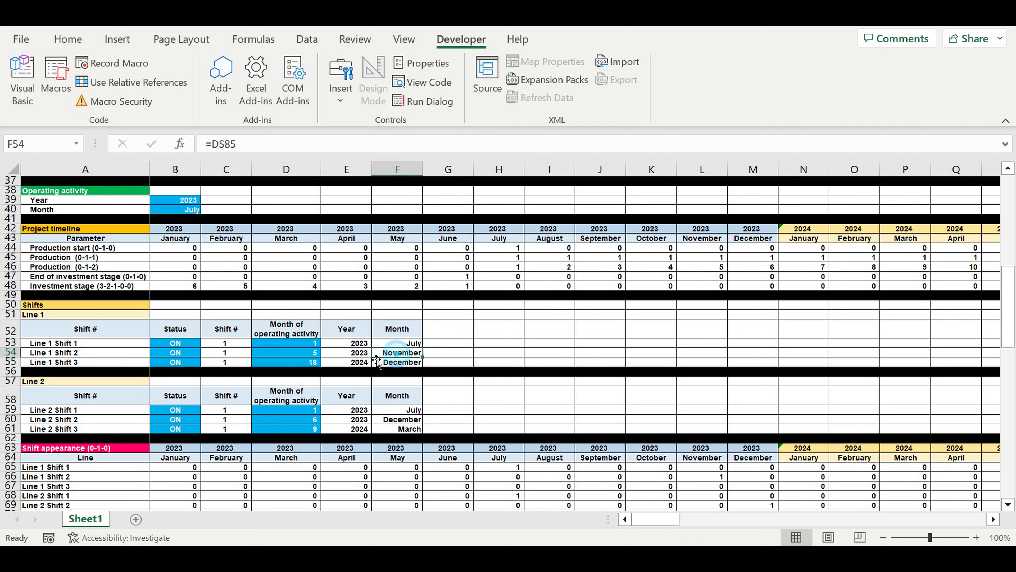
pyautogui.click(357, 353)
pyautogui.click(302, 363)
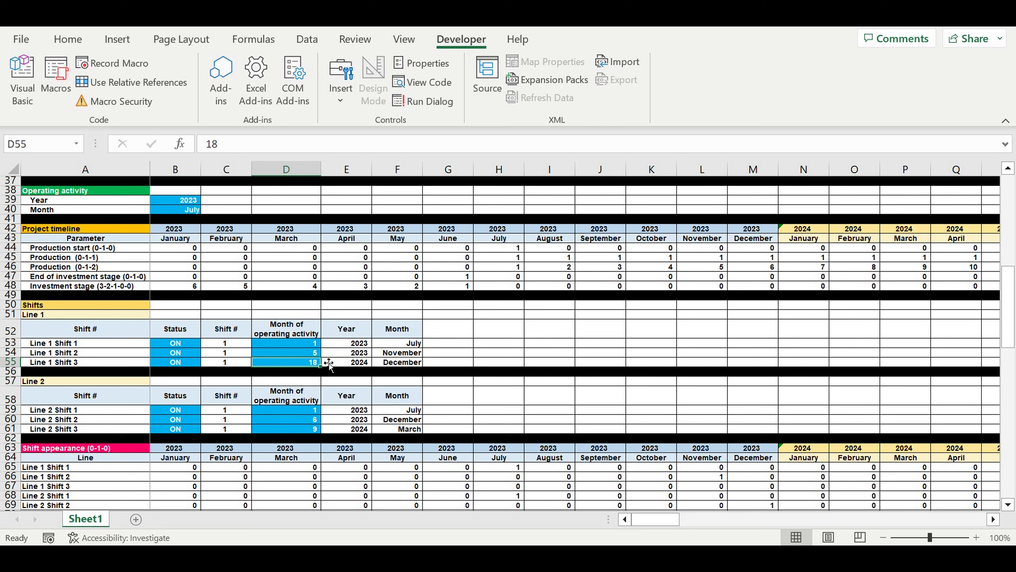
pyautogui.click(401, 364)
pyautogui.click(352, 363)
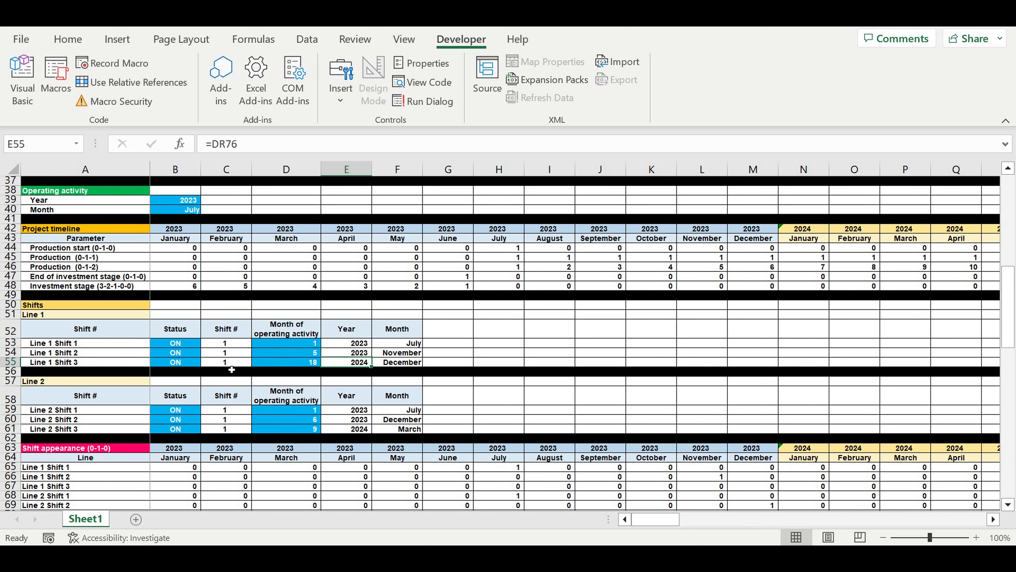
pyautogui.click(188, 363)
pyautogui.scroll(-7, 264, 377)
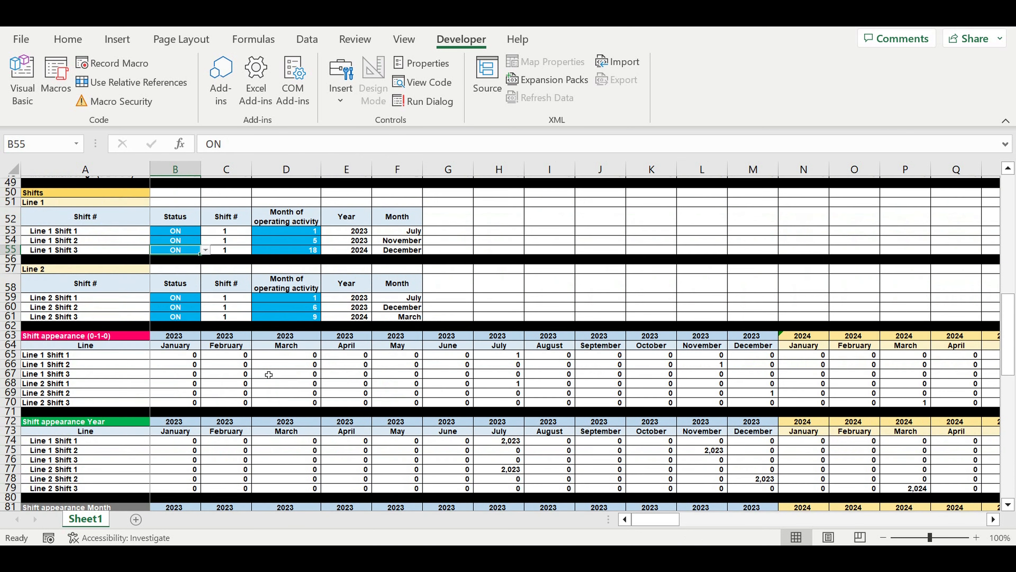
pyautogui.scroll(-11, 267, 372)
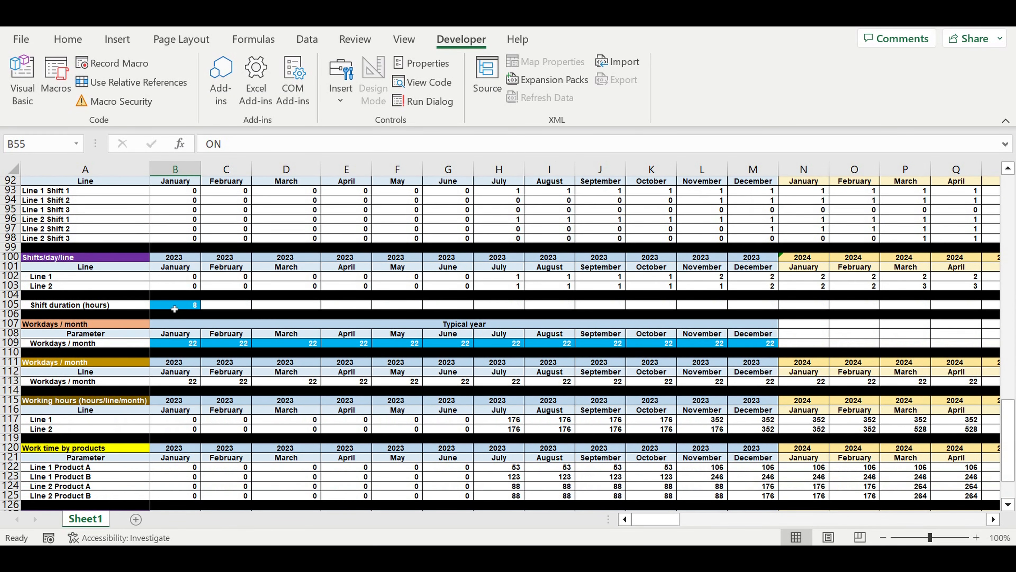
# Examine the shift duration, the typical-year workdays per month and the production plan rows for each line and product
pyautogui.click(175, 309)
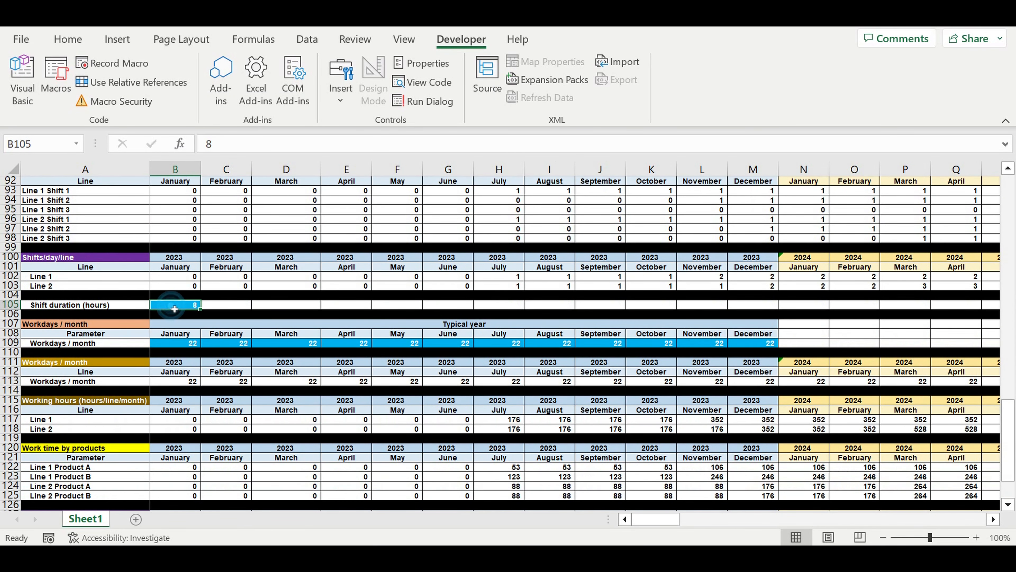
pyautogui.moveTo(181, 347); pyautogui.dragTo(787, 352)
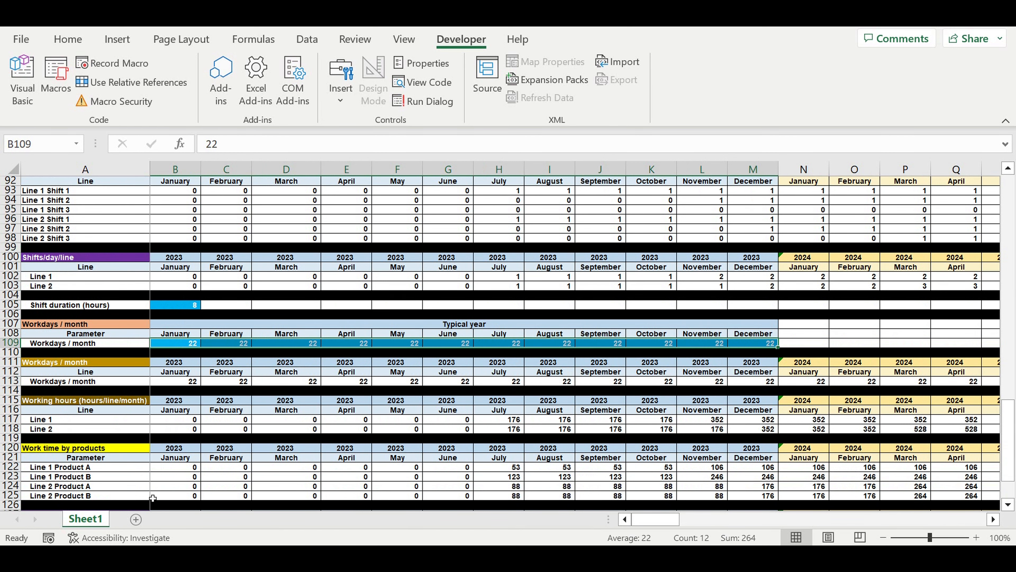
pyautogui.scroll(-1, 165, 492)
pyautogui.scroll(-6, 166, 495)
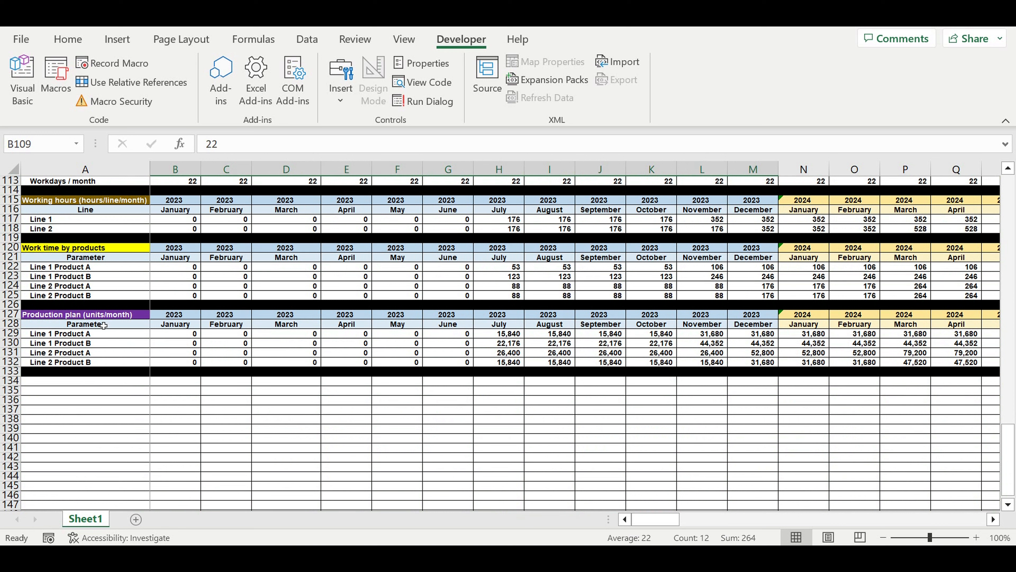
pyautogui.click(100, 316)
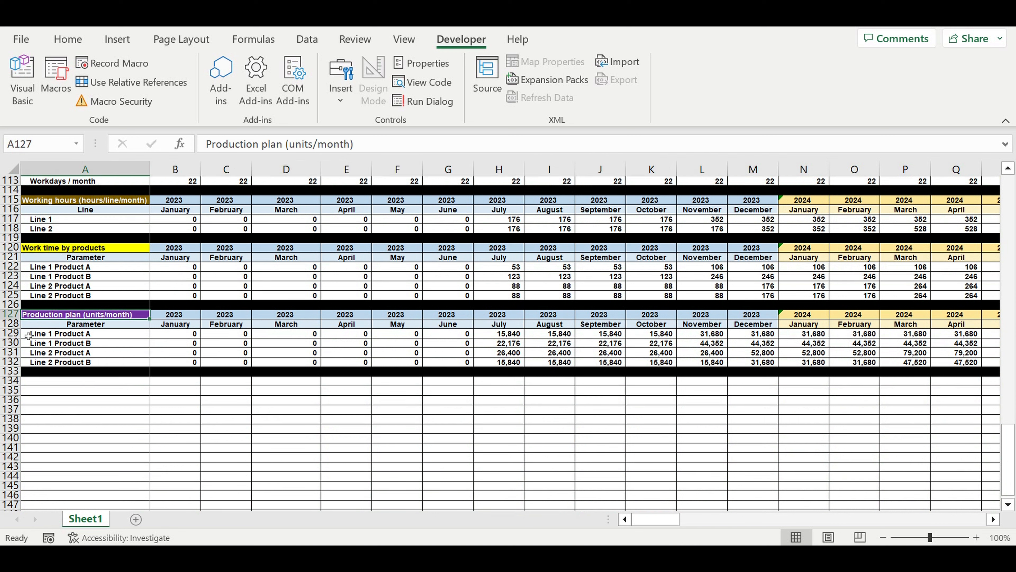
pyautogui.click(70, 334)
pyautogui.moveTo(71, 343); pyautogui.dragTo(48, 363)
pyautogui.click(143, 469)
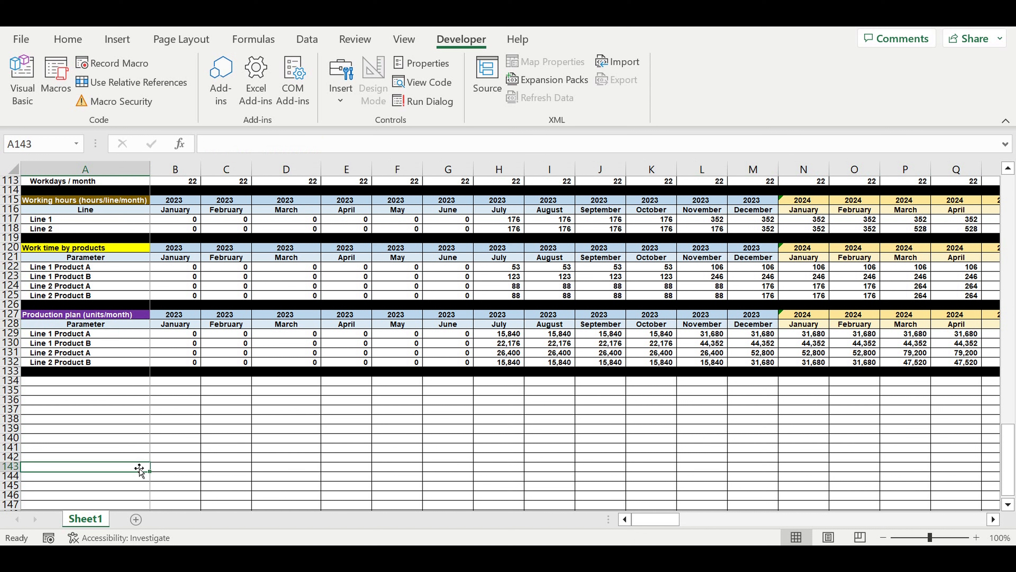
pyautogui.click(191, 439)
# Copy the Production plan header rows 127 and 128 to row 134, below the production plan table
pyautogui.click(11, 316)
pyautogui.moveTo(11, 319); pyautogui.dragTo(8, 323)
pyautogui.hotkey('ctrl', 'c')
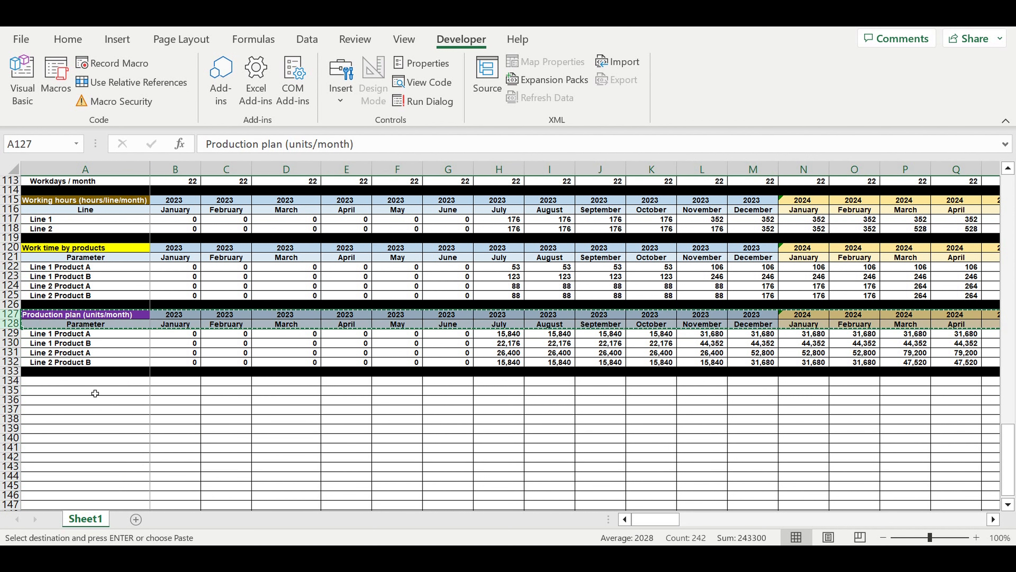
pyautogui.click(86, 381)
pyautogui.hotkey('ctrl', 'v')
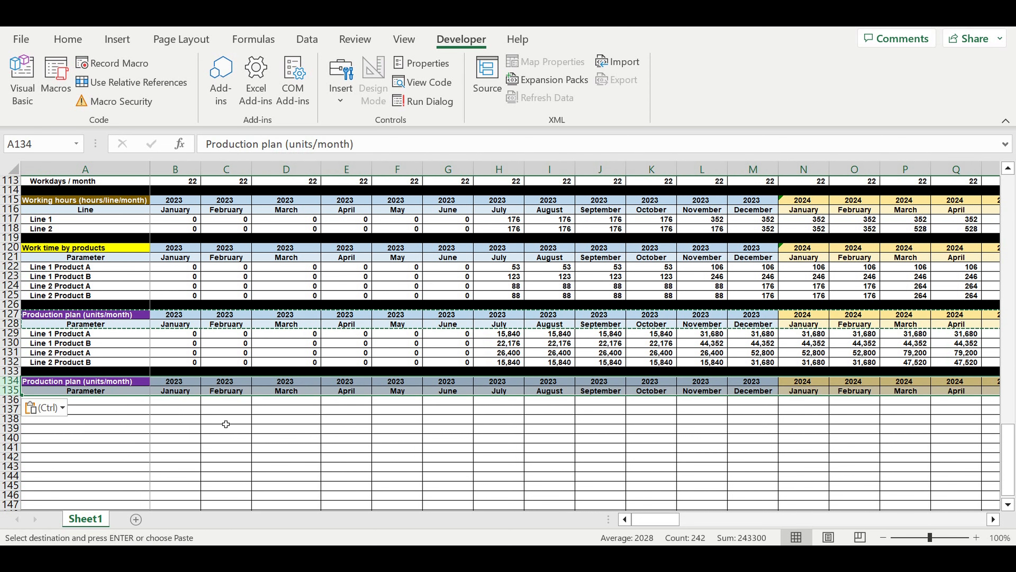
pyautogui.click(223, 428)
pyautogui.click(176, 381)
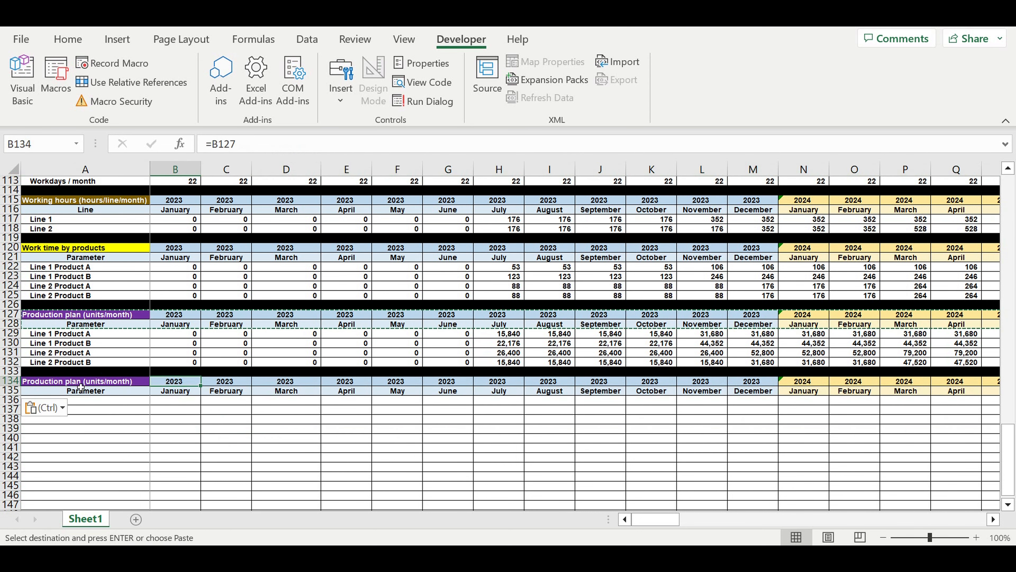
# Retitle the copied table header in A134 as "Production plan consolidation"
pyautogui.click(88, 381)
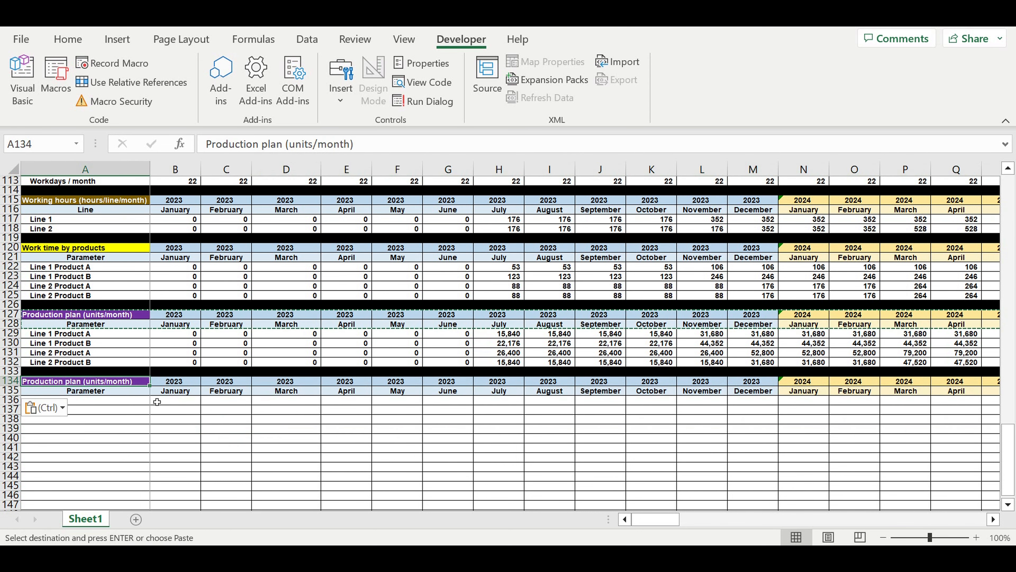
pyautogui.write('Pr')
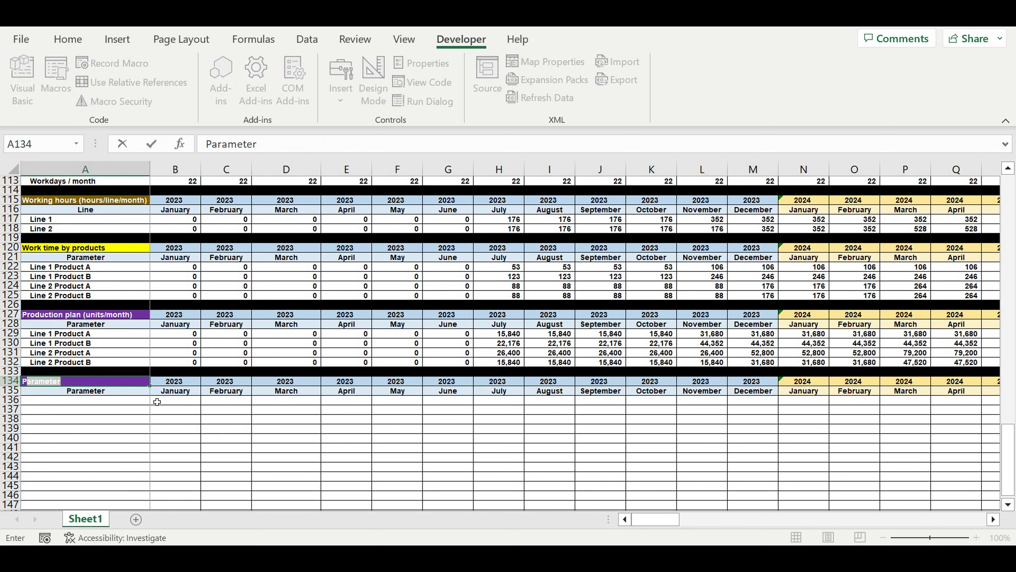
pyautogui.write('oduction pla')
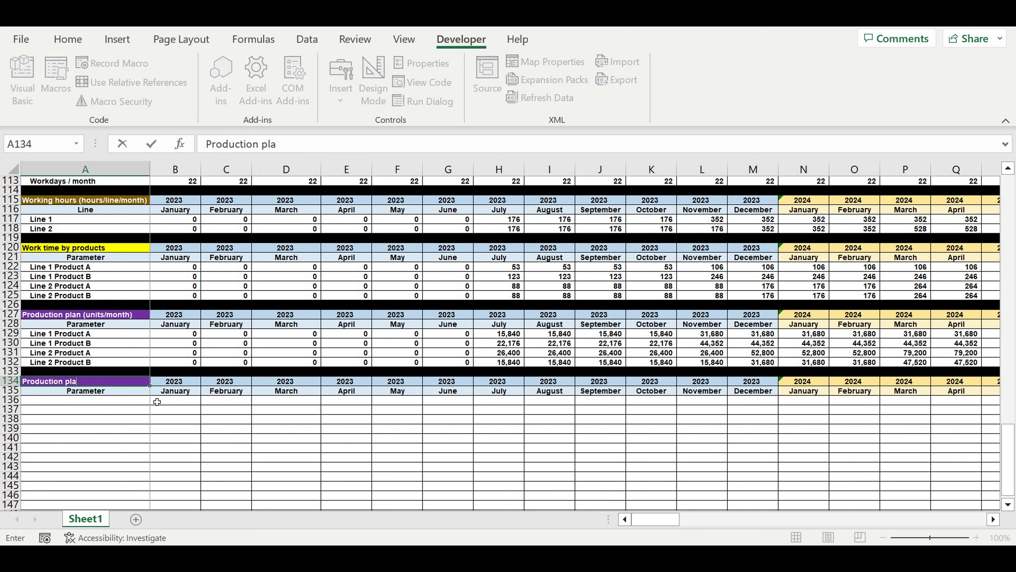
pyautogui.write('n consolidation')
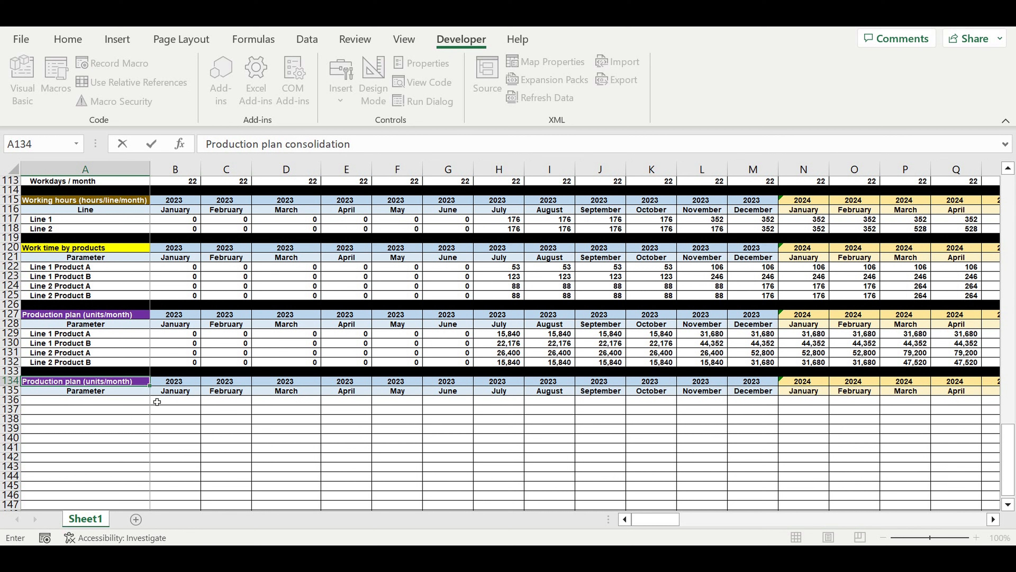
pyautogui.press('Return')
pyautogui.write('=')
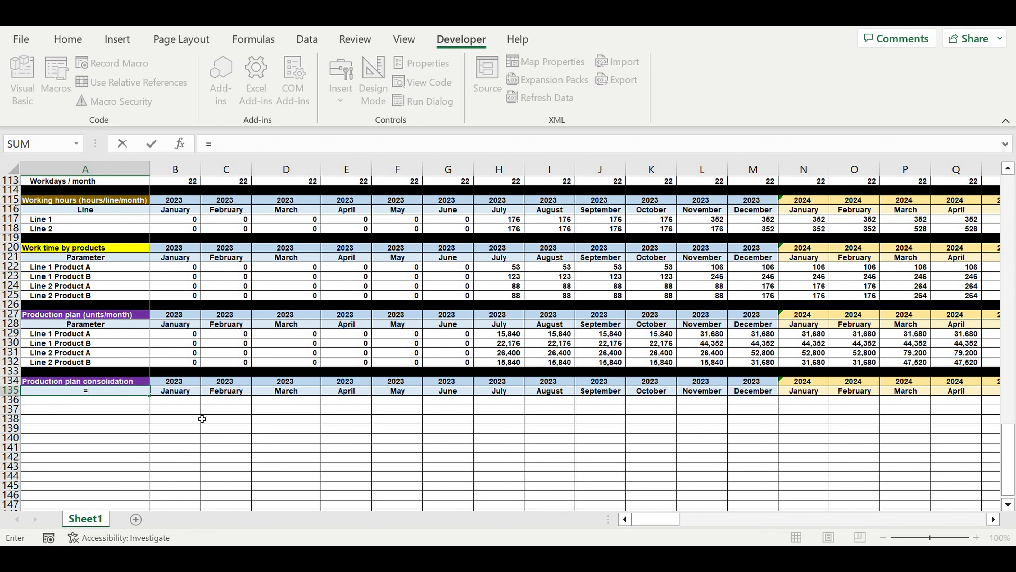
pyautogui.press('BackSpace')
pyautogui.press('Return')
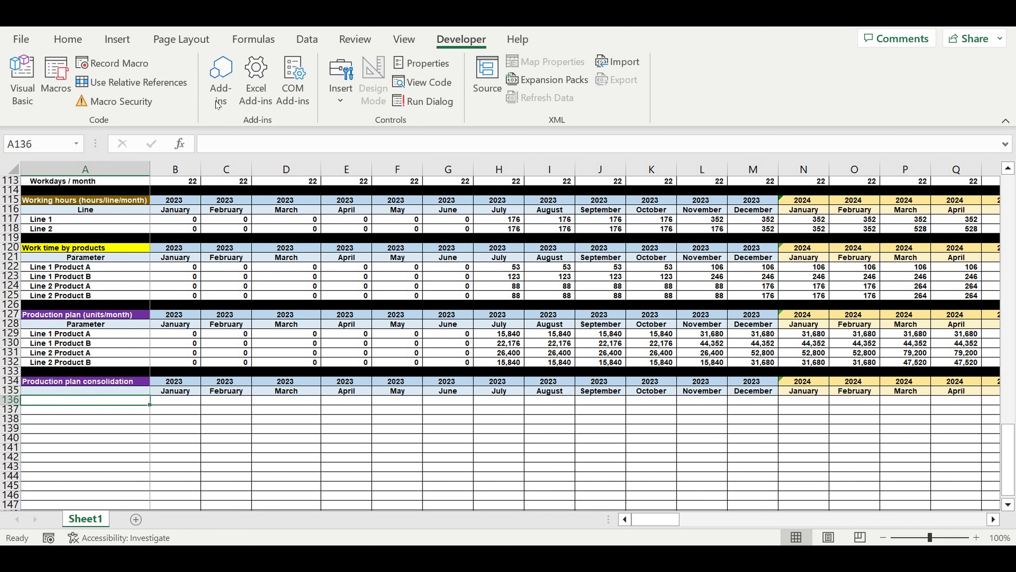
pyautogui.hotkey('ctrl', 'z')
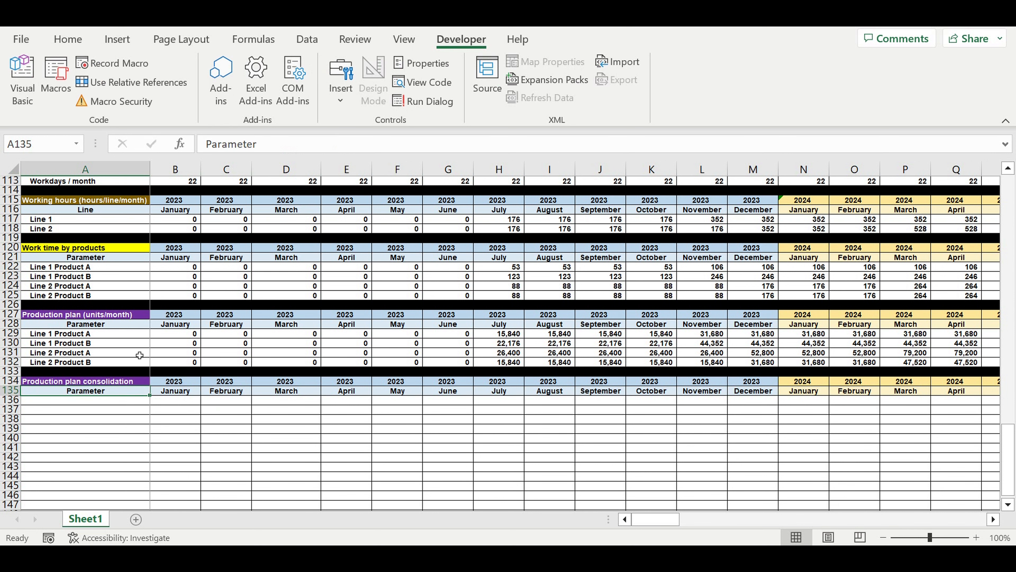
# Link A136 to the Product A name in A16 and fill the formula down to A137 for Product B
pyautogui.click(125, 402)
pyautogui.write('=')
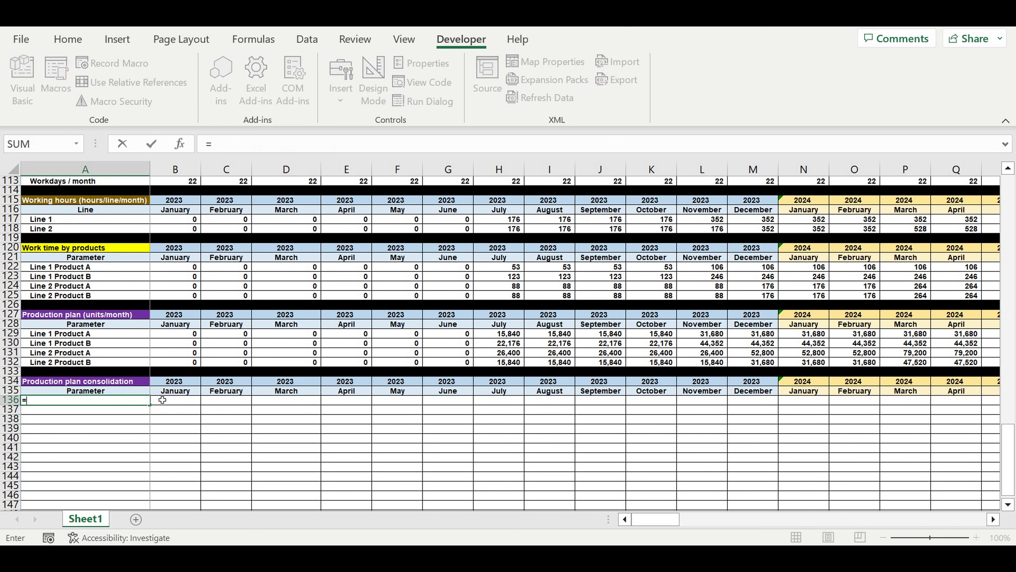
pyautogui.scroll(4, 152, 374)
pyautogui.scroll(20, 108, 305)
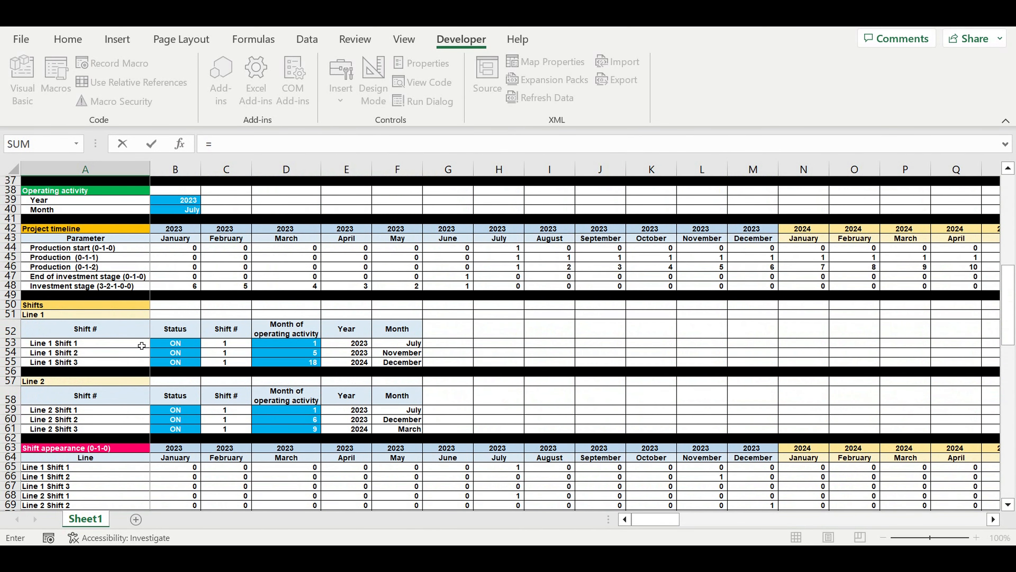
pyautogui.scroll(7, 108, 317)
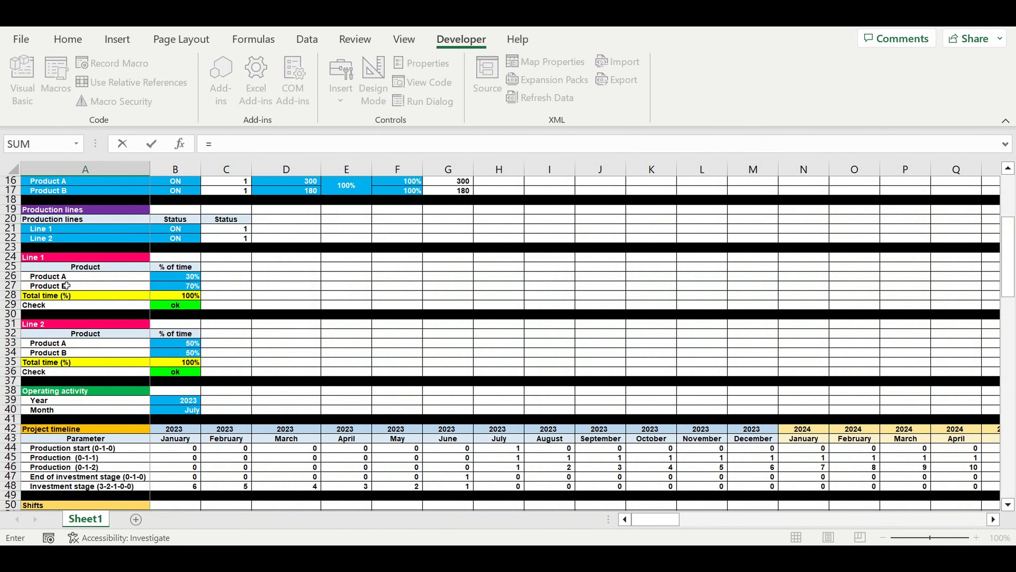
pyautogui.click(57, 185)
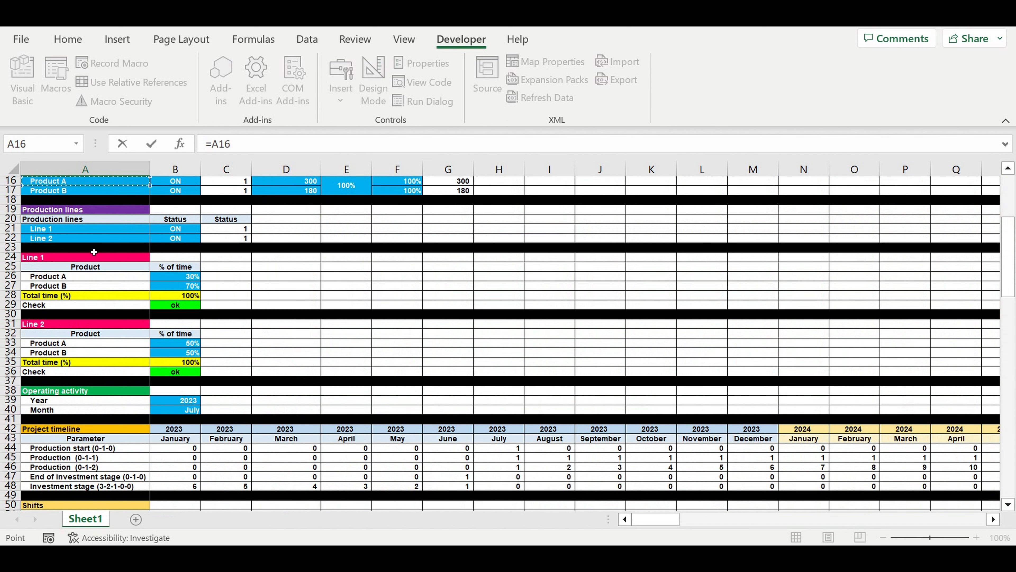
pyautogui.press('Return')
pyautogui.click(134, 380)
pyautogui.moveTo(150, 386); pyautogui.dragTo(152, 396)
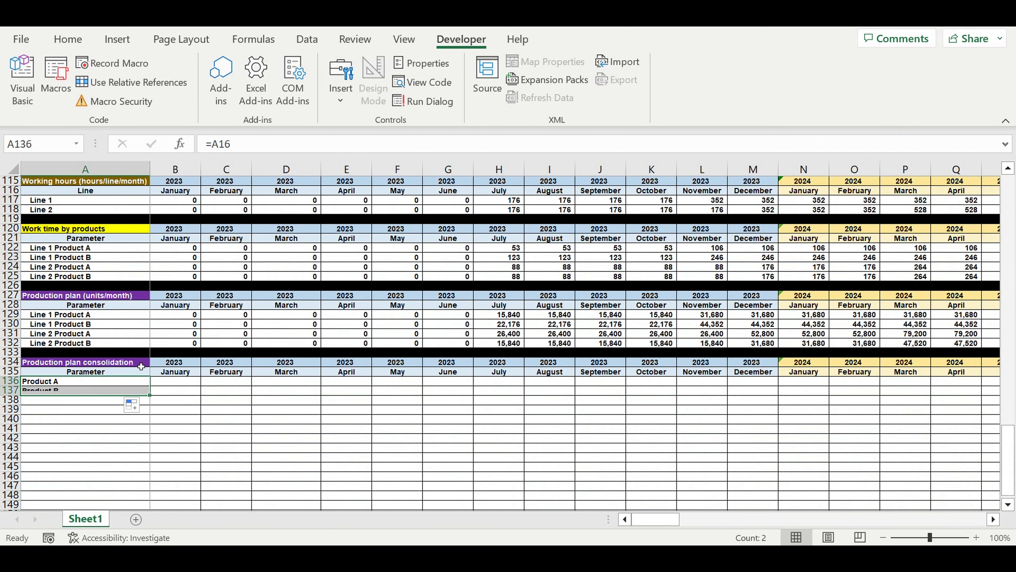
# Change the fill color of the Production plan consolidation title cell to the standard green
pyautogui.click(141, 367)
pyautogui.click(67, 39)
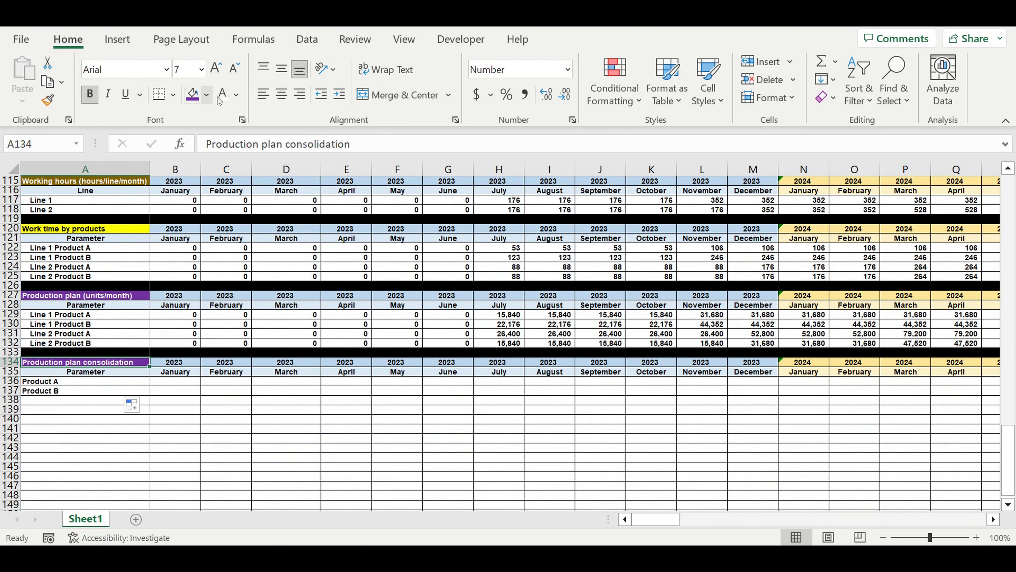
pyautogui.click(206, 95)
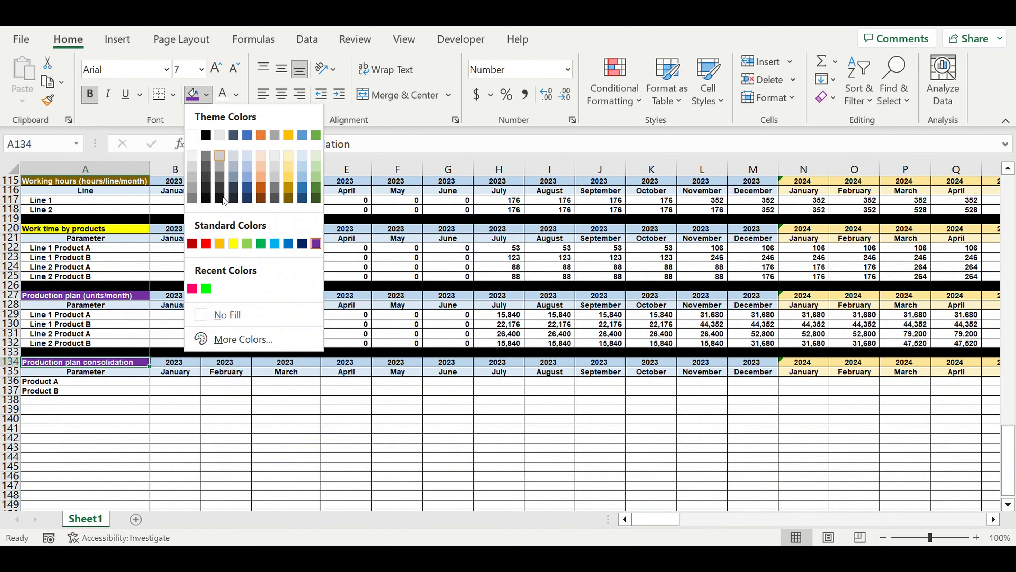
pyautogui.click(260, 245)
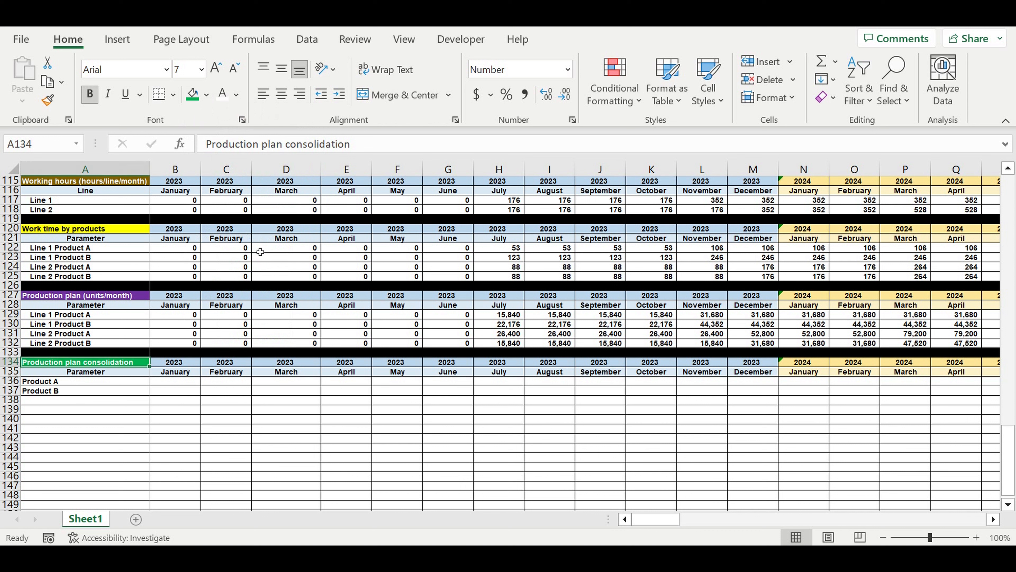
# Indent the Product A and Product B labels in A136:A137 and fill row 138 with black
pyautogui.moveTo(85, 383); pyautogui.dragTo(87, 393)
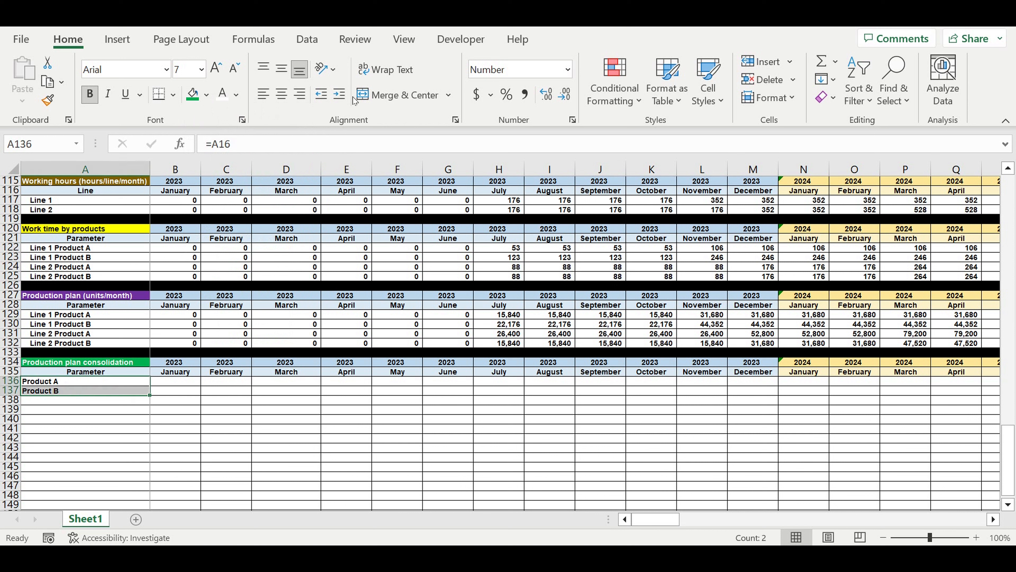
pyautogui.click(339, 94)
pyautogui.click(10, 400)
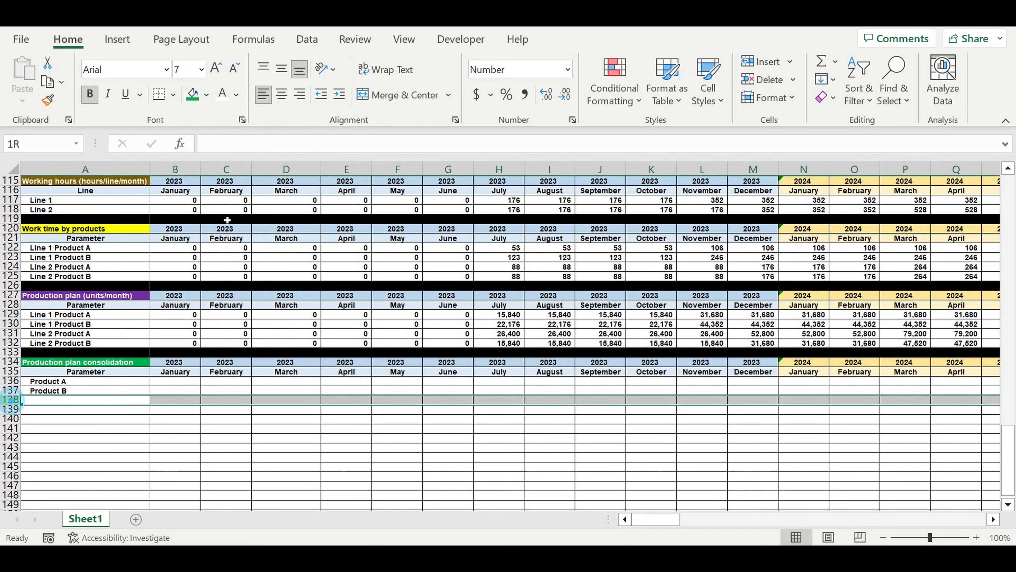
pyautogui.click(207, 94)
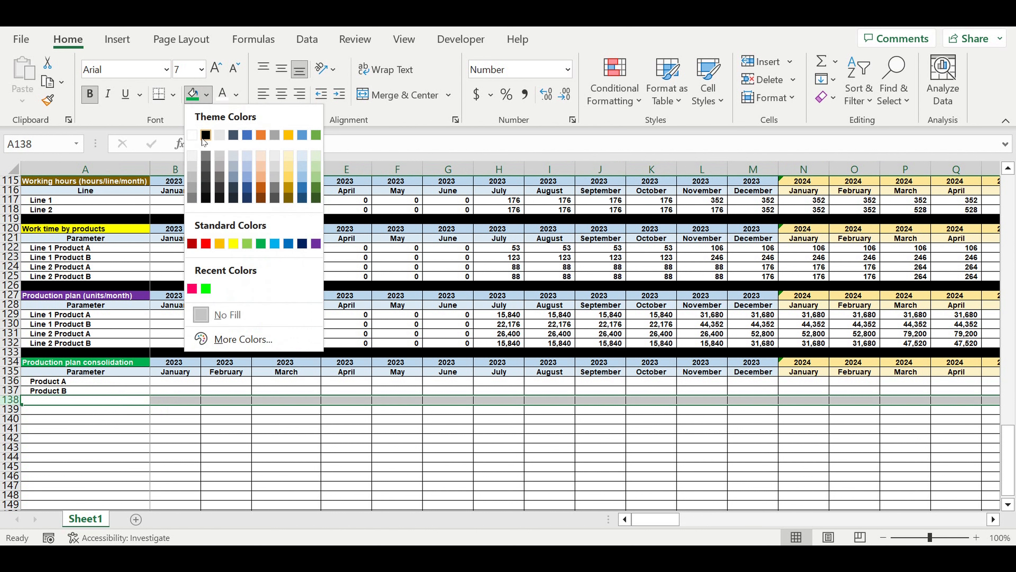
pyautogui.click(205, 135)
# Enter =B129+B131 in B136 to add up Product A's January 2023 production on both lines
pyautogui.click(179, 385)
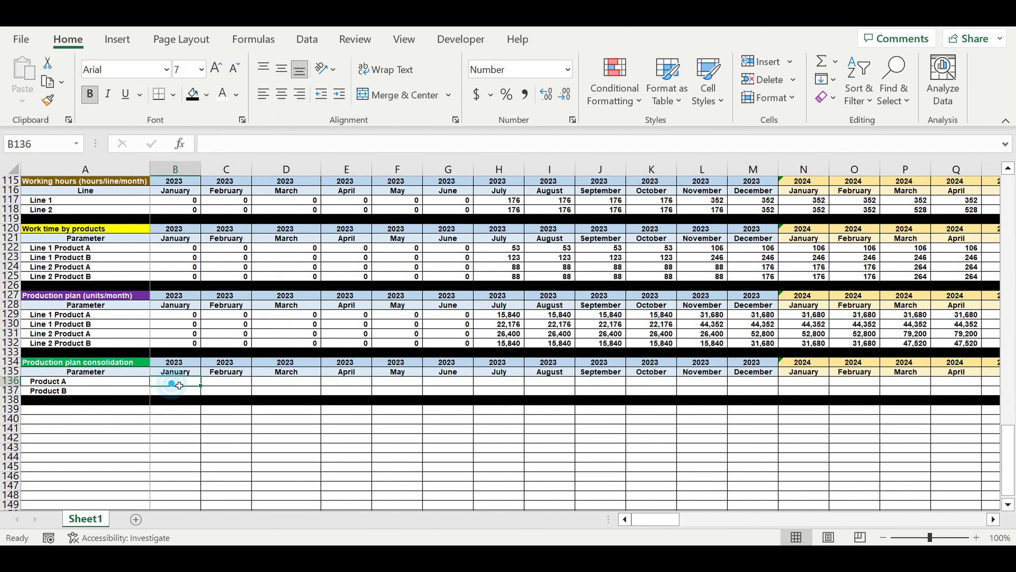
pyautogui.write('=')
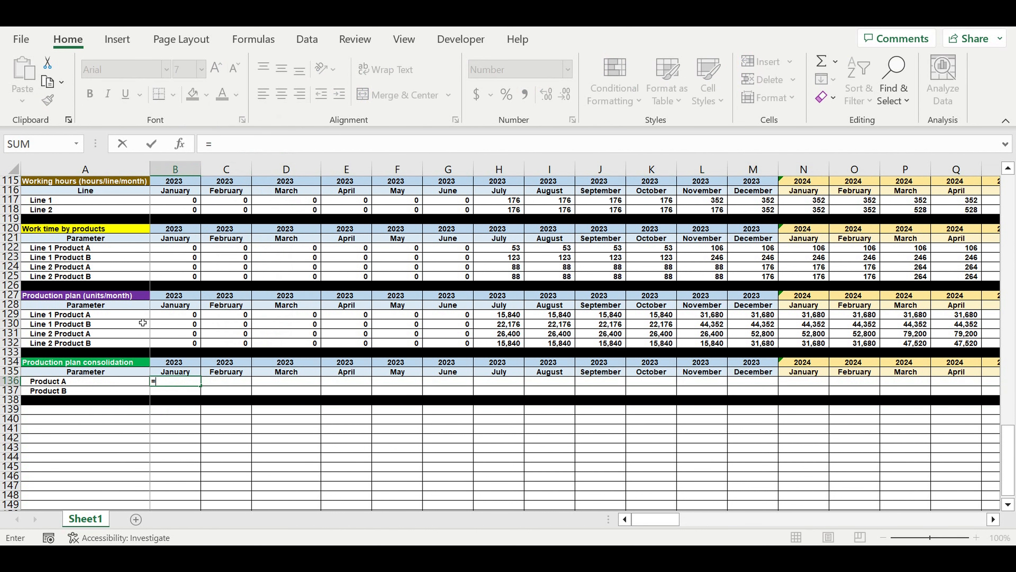
pyautogui.click(168, 317)
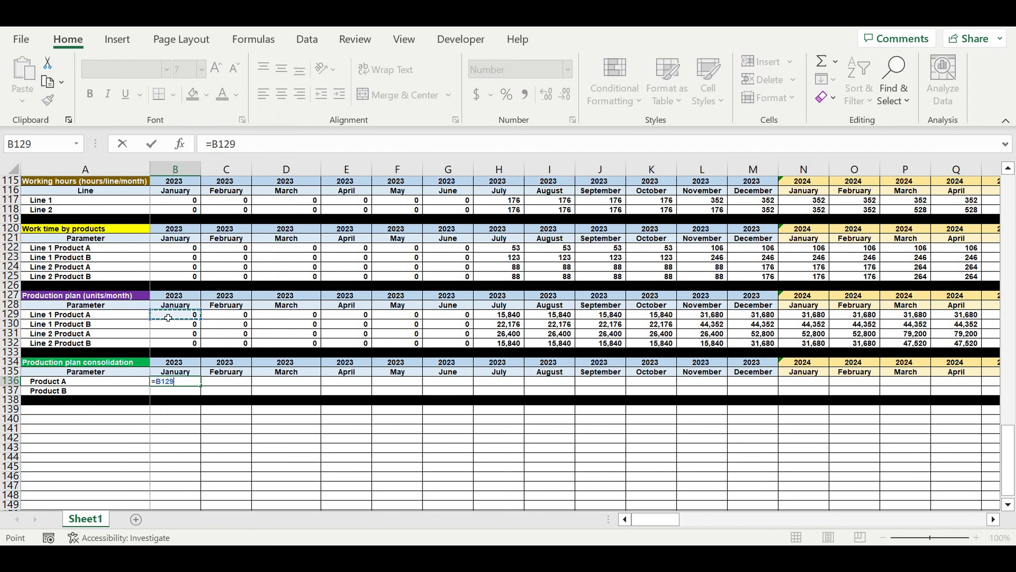
pyautogui.write('+')
pyautogui.click(171, 336)
pyautogui.press('Return')
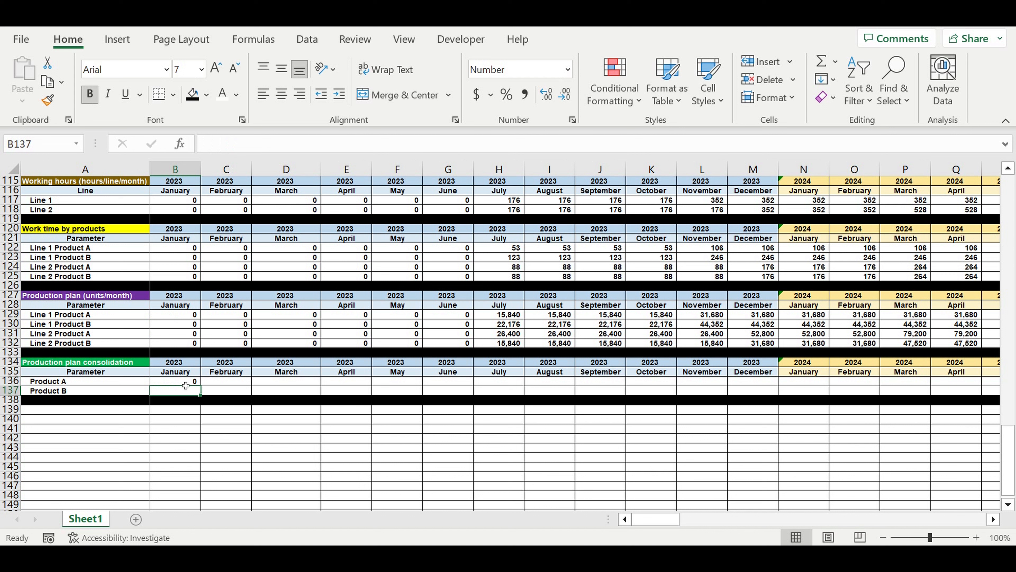
# Fill the B136 formula down to B137 for Product B and check its references to both lines
pyautogui.press('Up')
pyautogui.moveTo(206, 390); pyautogui.dragTo(203, 394)
pyautogui.click(175, 391)
pyautogui.click(290, 149)
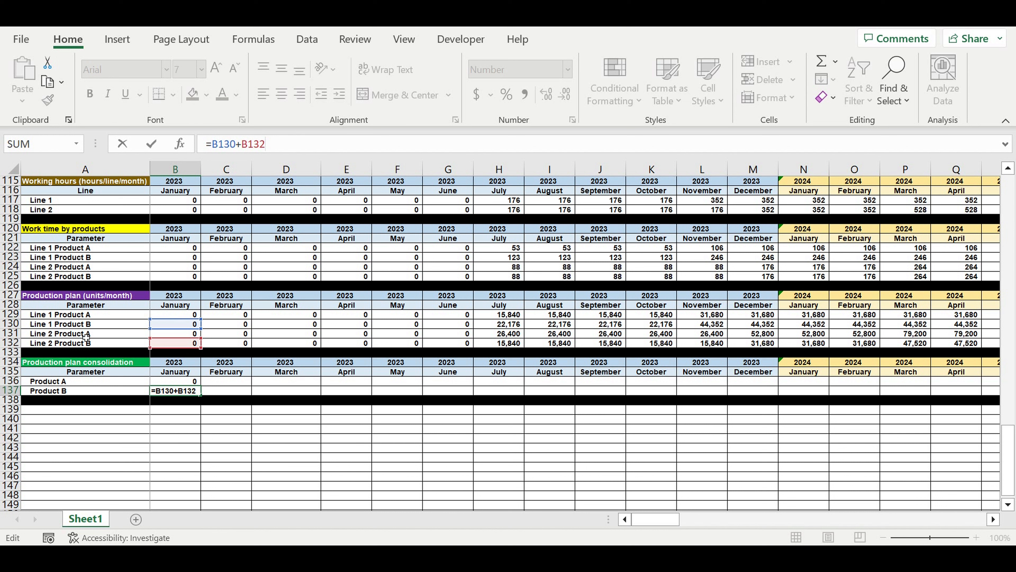
pyautogui.press('Return')
# Fill the Product A and Product B consolidation formulas across all months through December 2032
pyautogui.moveTo(184, 381); pyautogui.dragTo(868, 404)
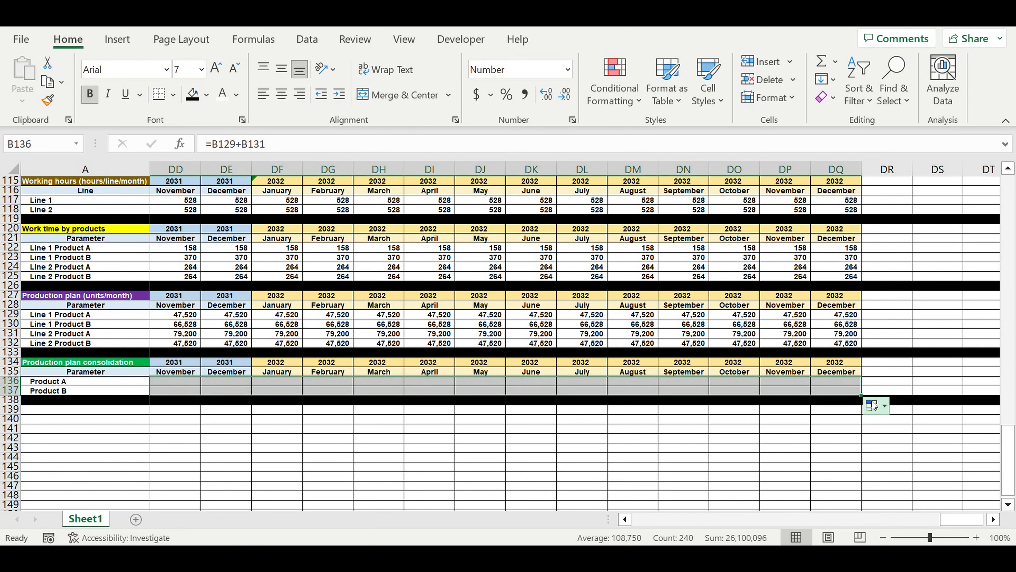
pyautogui.click(785, 420)
pyautogui.moveTo(962, 520); pyautogui.dragTo(553, 527)
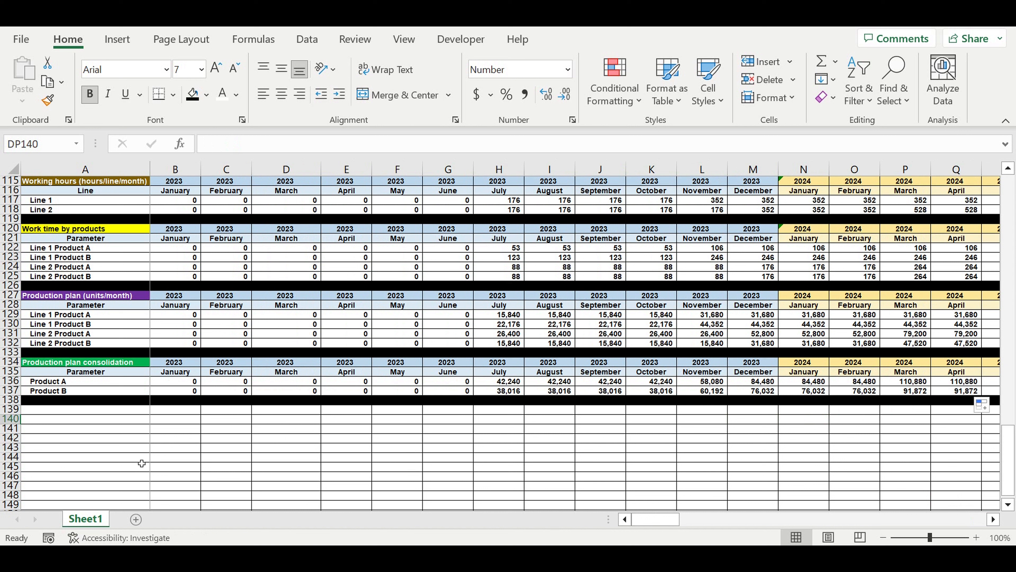
# Enter the section title "Direct costs library" in A139, directly below the consolidation table
pyautogui.click(89, 438)
pyautogui.click(79, 408)
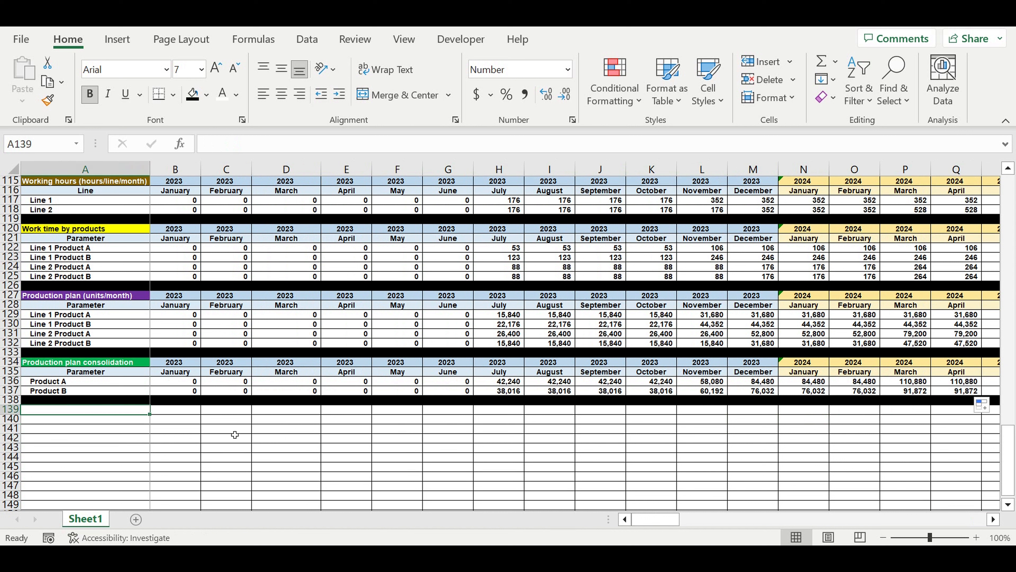
pyautogui.write('Direct ')
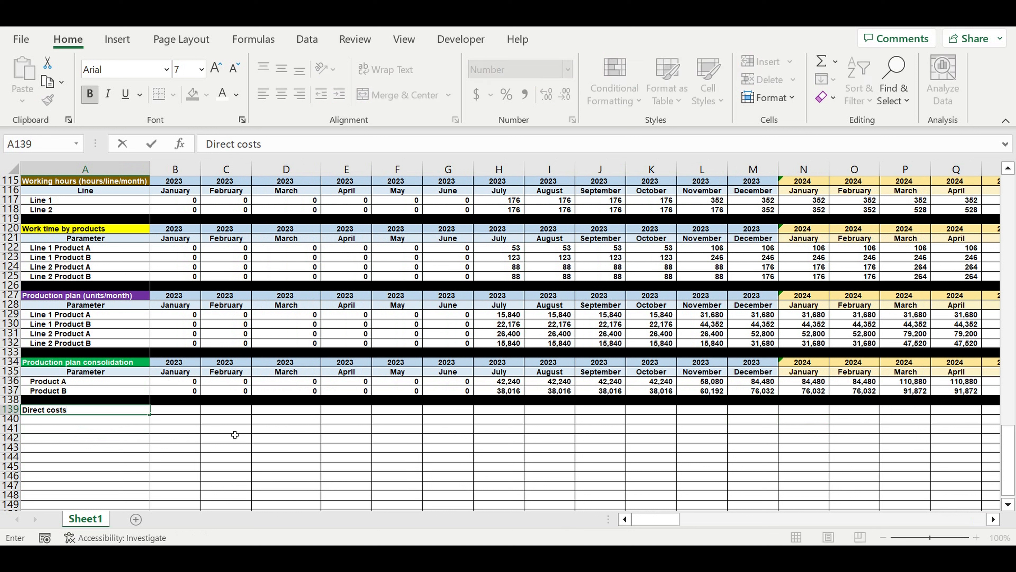
pyautogui.write('costs ib')
pyautogui.press('BackSpace')
pyautogui.press('BackSpace')
pyautogui.write('brar')
pyautogui.press('Return')
# Give the "Direct costs library" title cell A139 a red fill with white text
pyautogui.click(46, 410)
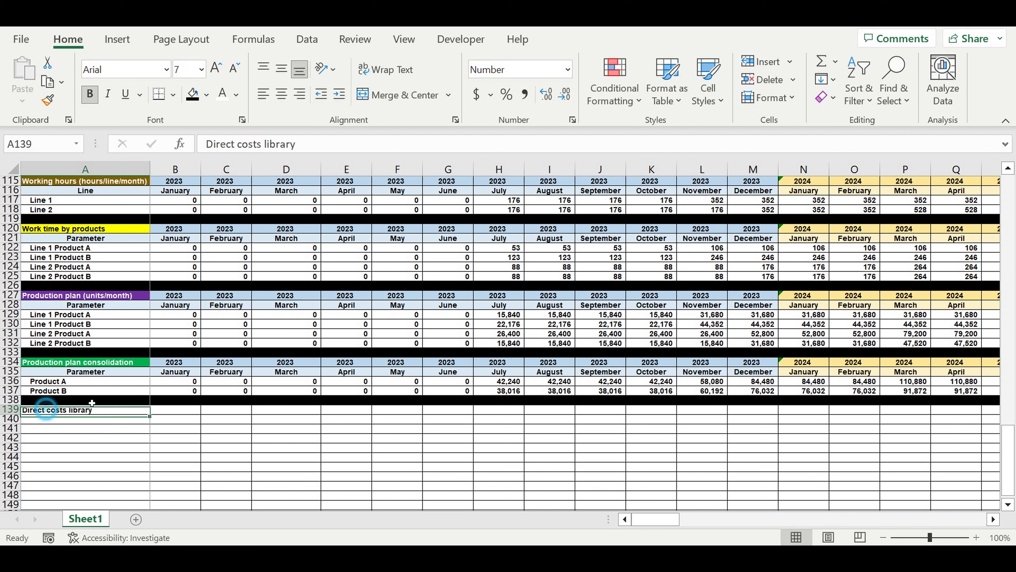
pyautogui.click(207, 95)
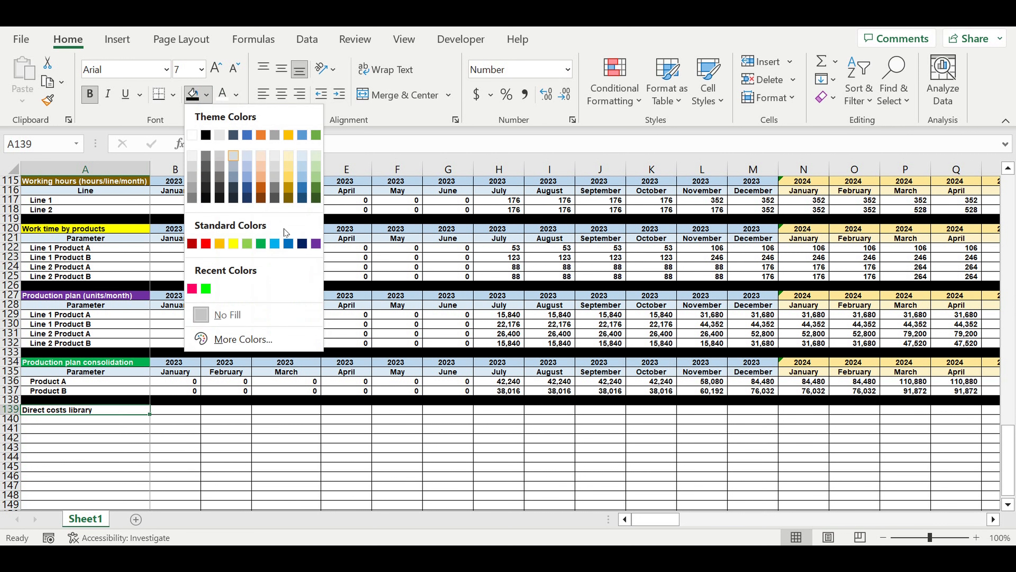
pyautogui.click(206, 245)
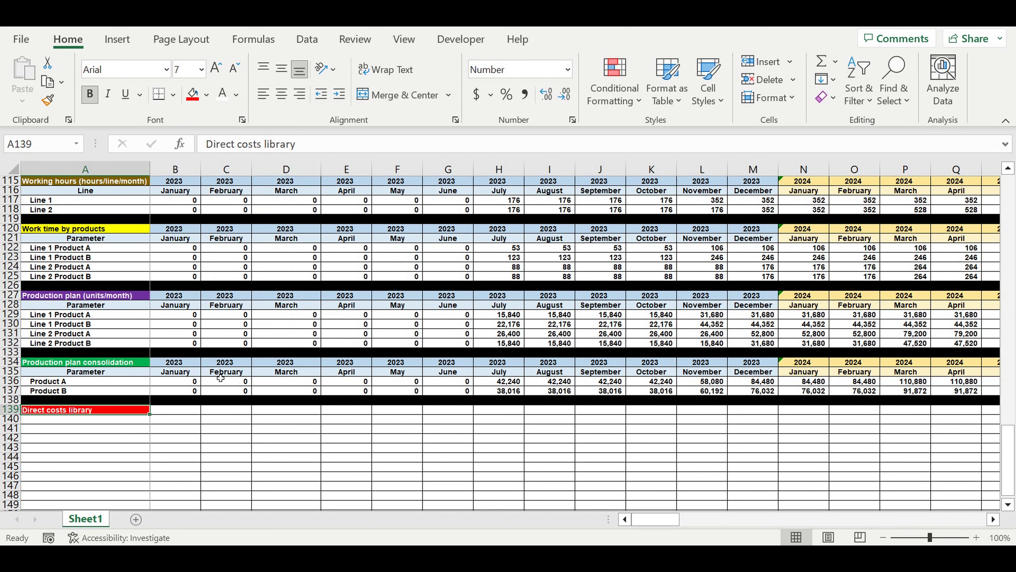
pyautogui.click(206, 427)
# Enter the column headers "Direct cost item name" in A140 and "Price/unit of direct cost item" in B140
pyautogui.click(129, 419)
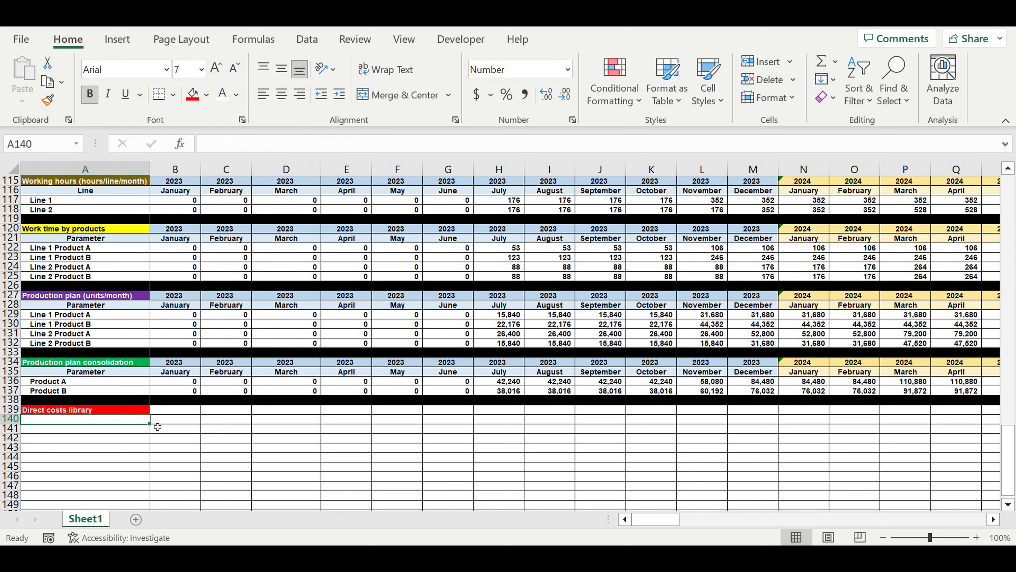
pyautogui.write('Direct cost')
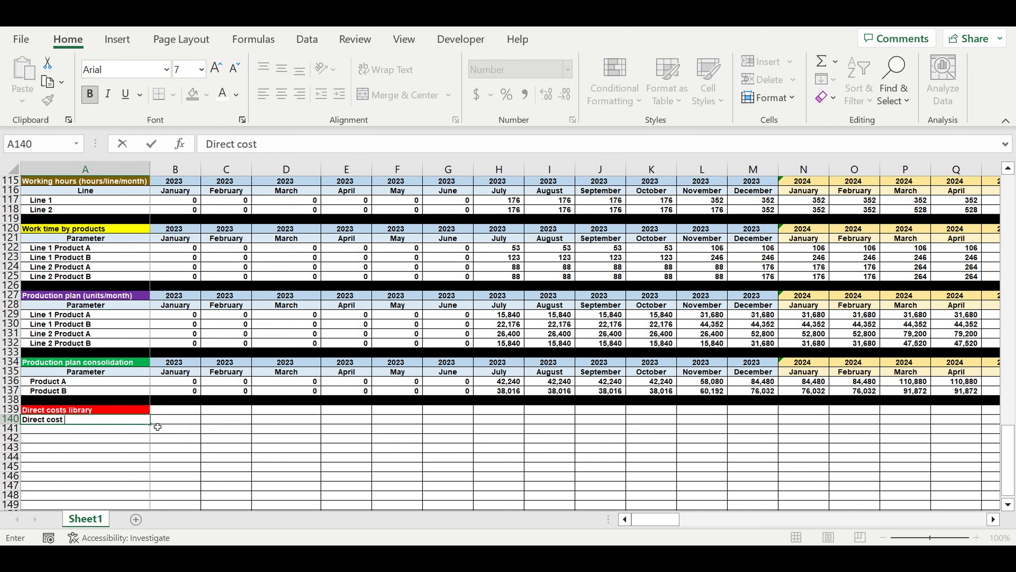
pyautogui.write('s library item name')
pyautogui.press('Return')
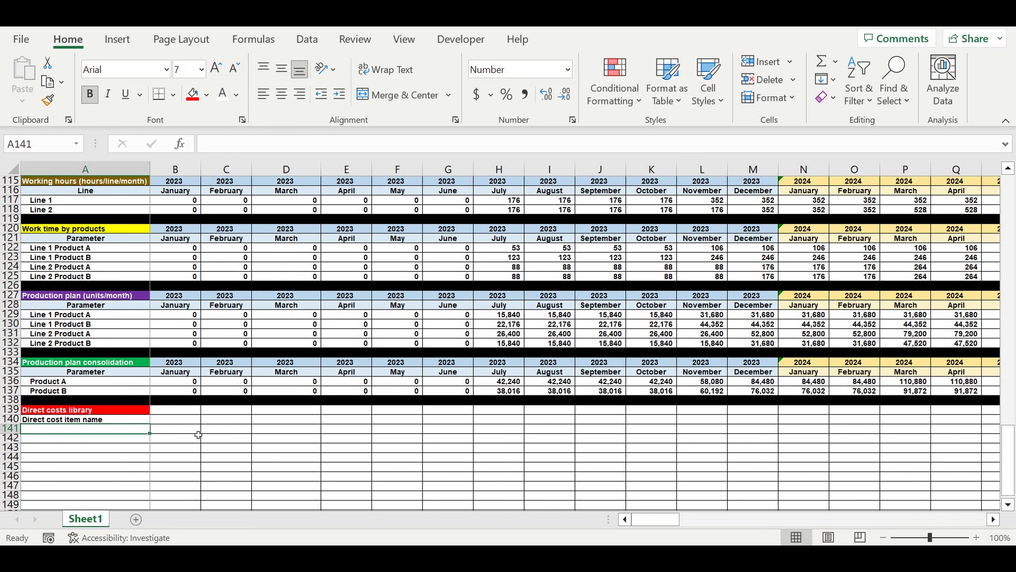
pyautogui.click(193, 421)
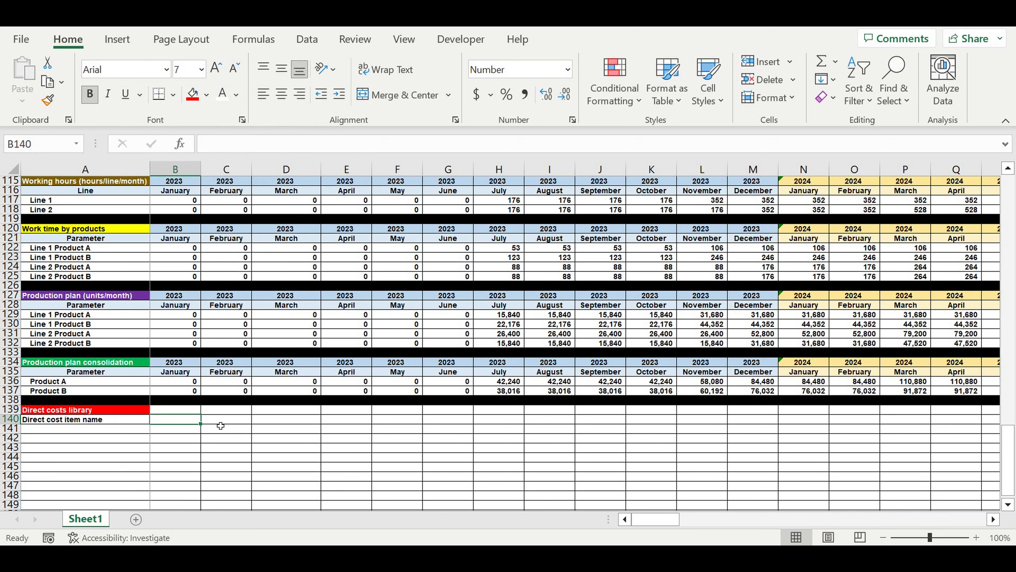
pyautogui.write('Price/unit of direct cost item')
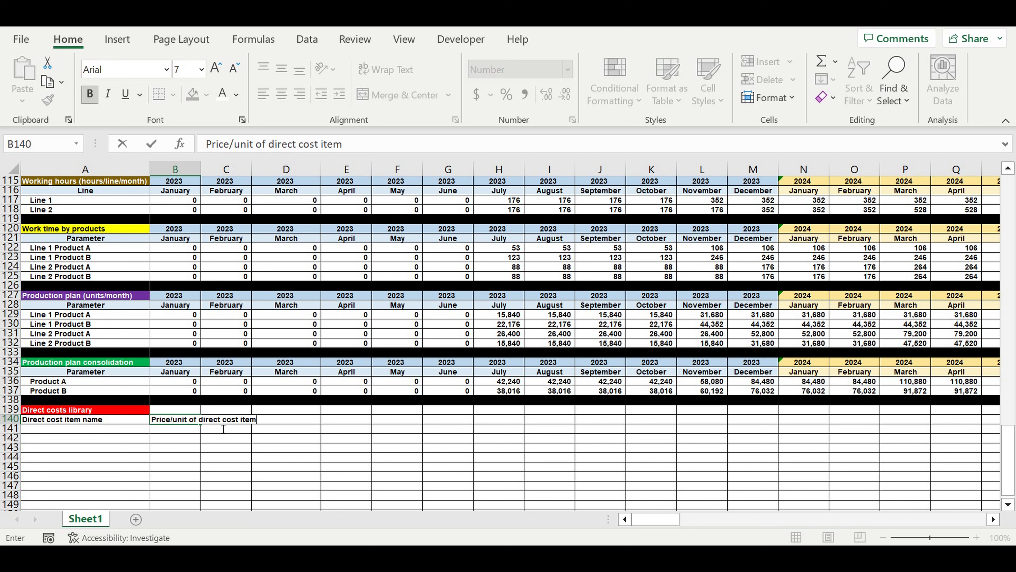
pyautogui.press('Return')
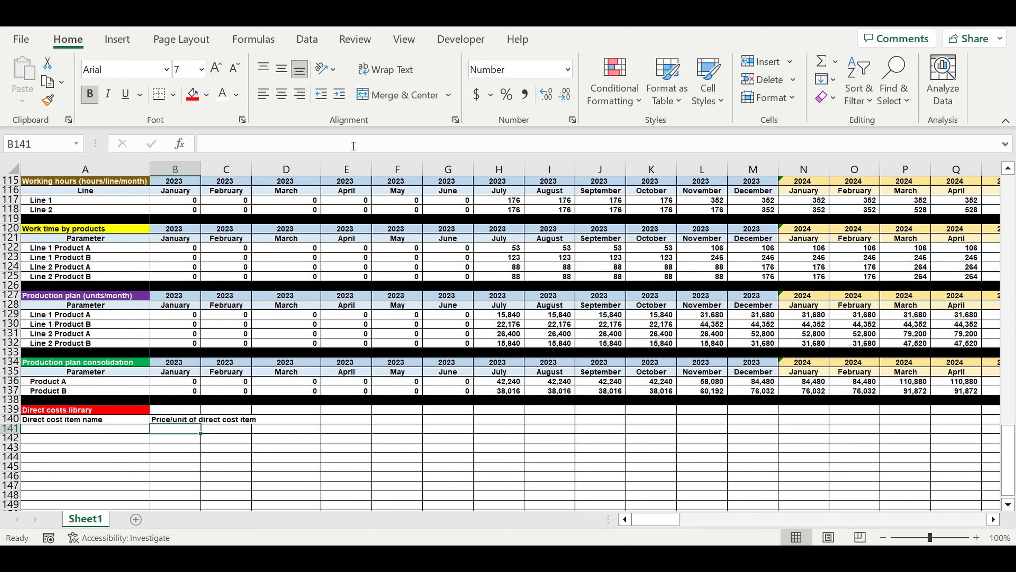
# Center row 140 horizontally and vertically and wrap its text
pyautogui.click(10, 418)
pyautogui.rightClick(10, 418)
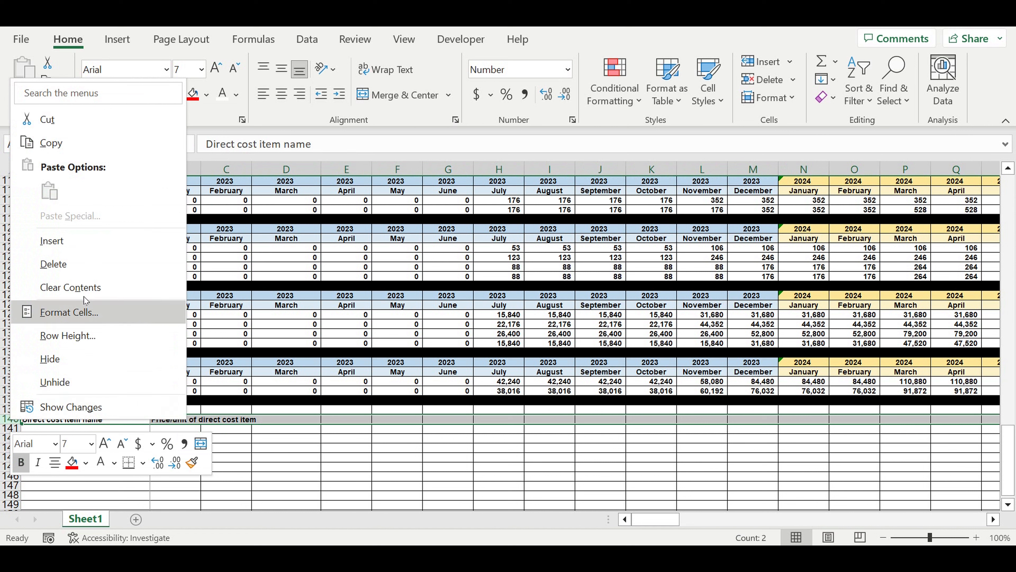
pyautogui.click(68, 312)
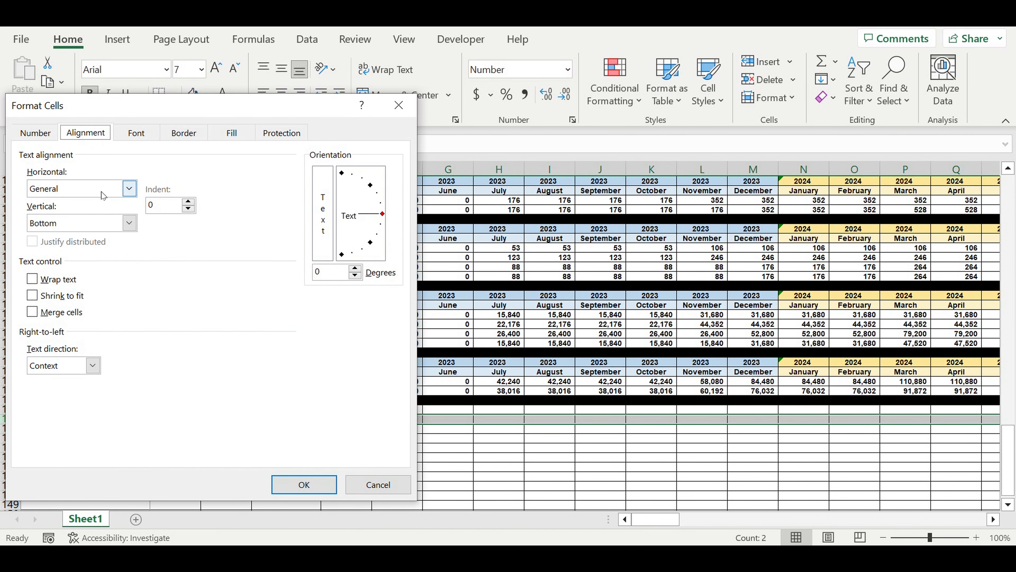
pyautogui.click(126, 196)
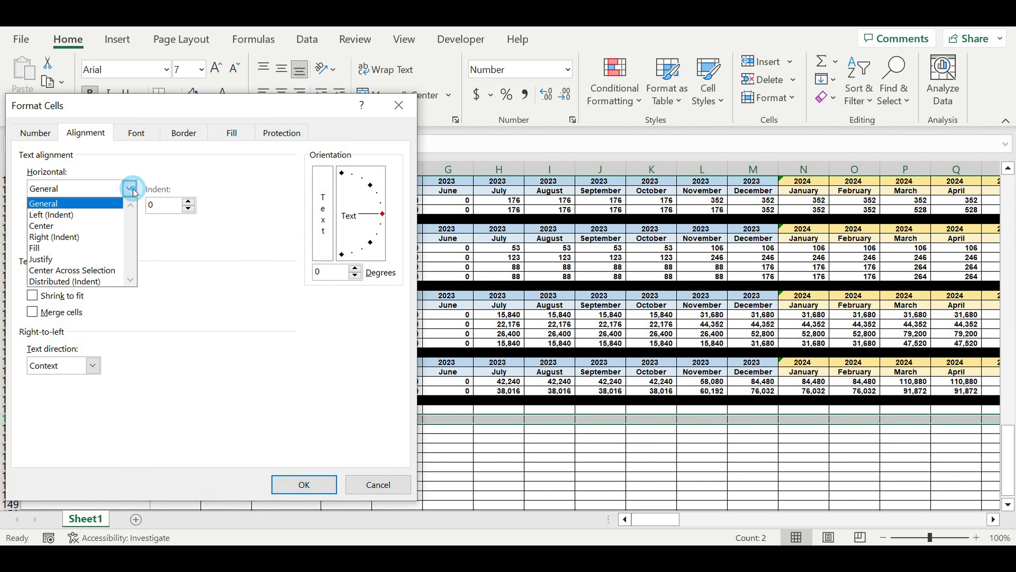
pyautogui.click(64, 224)
pyautogui.click(129, 223)
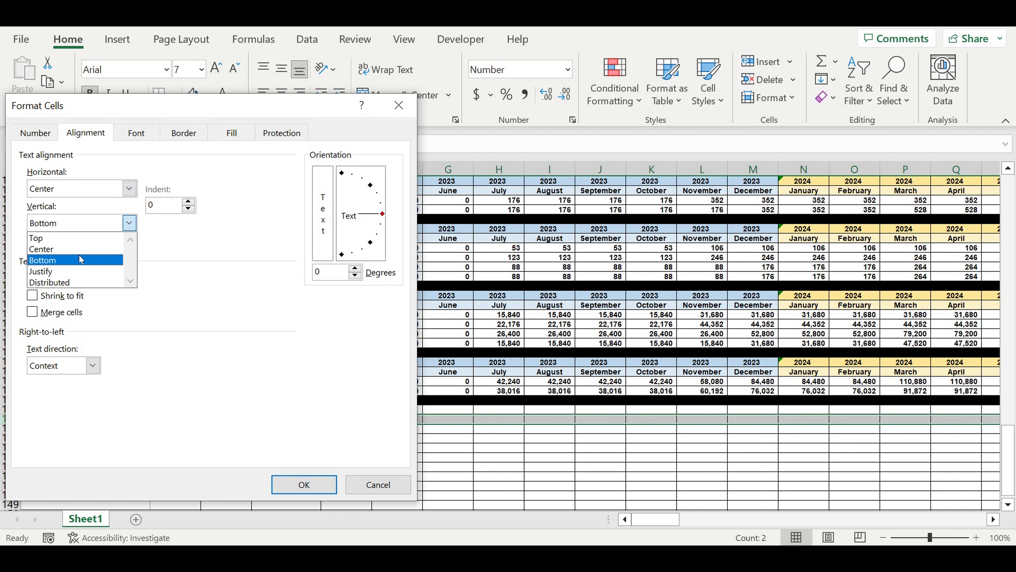
pyautogui.click(80, 252)
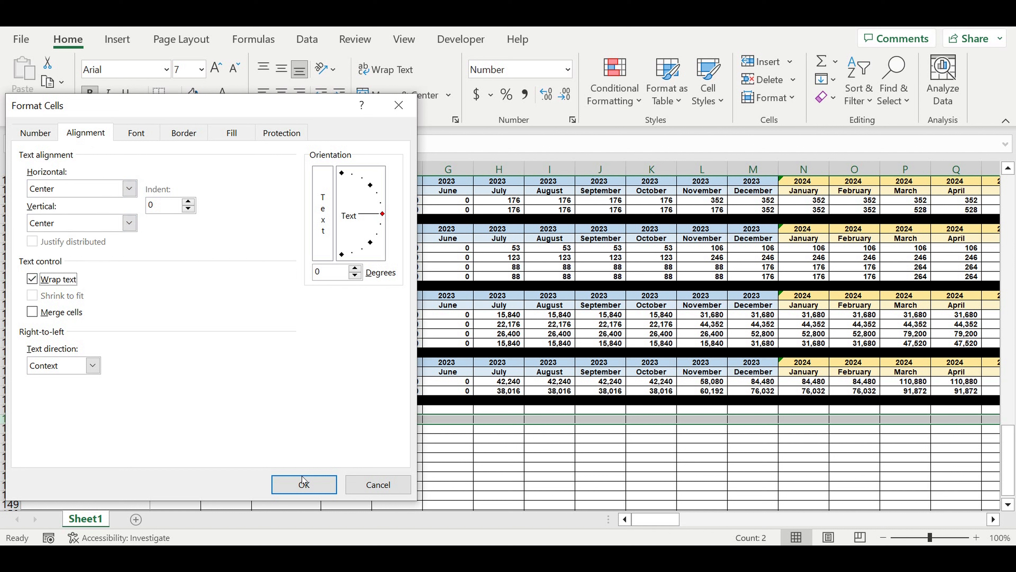
pyautogui.click(314, 477)
pyautogui.click(445, 469)
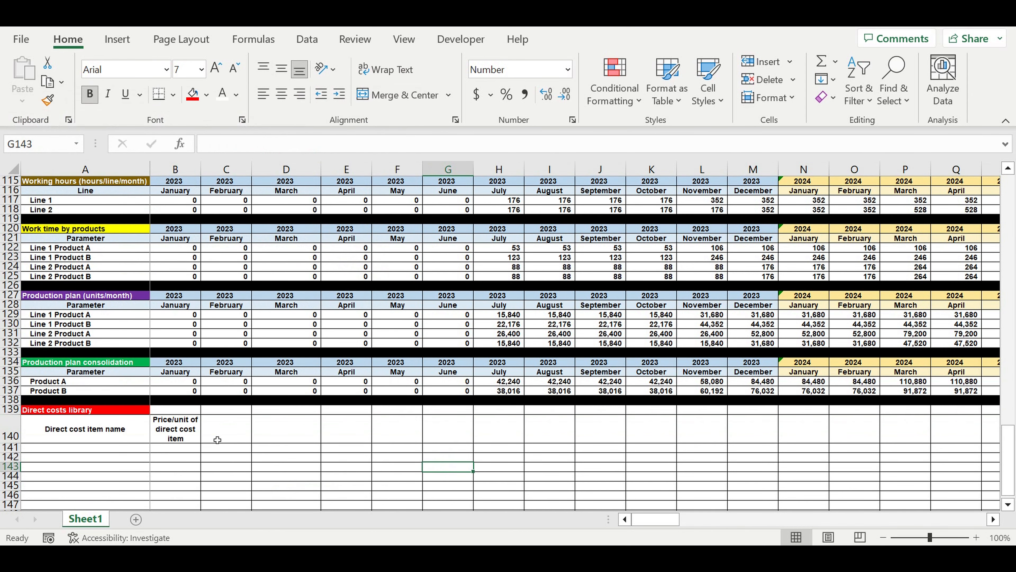
# Enter "Direct cost item 1" in A141 and fill the series down to "Direct cost item 20" in A160
pyautogui.click(182, 427)
pyautogui.click(118, 438)
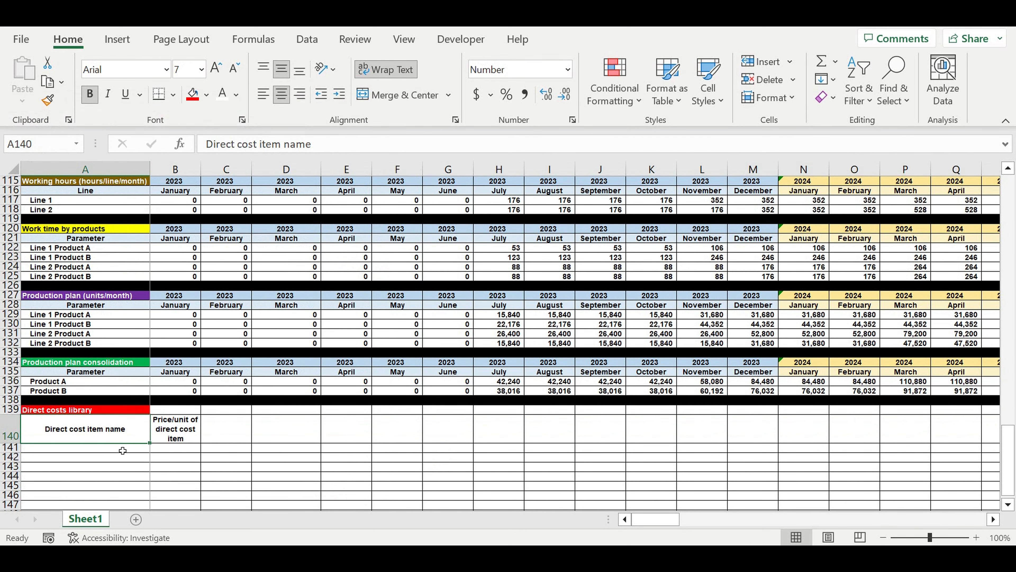
pyautogui.click(119, 452)
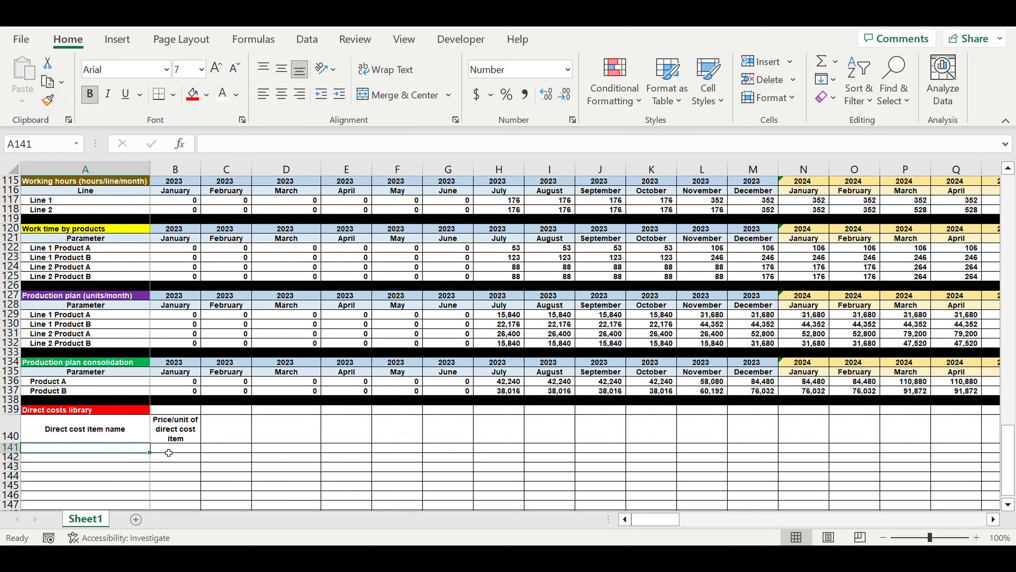
pyautogui.write('Direct cost')
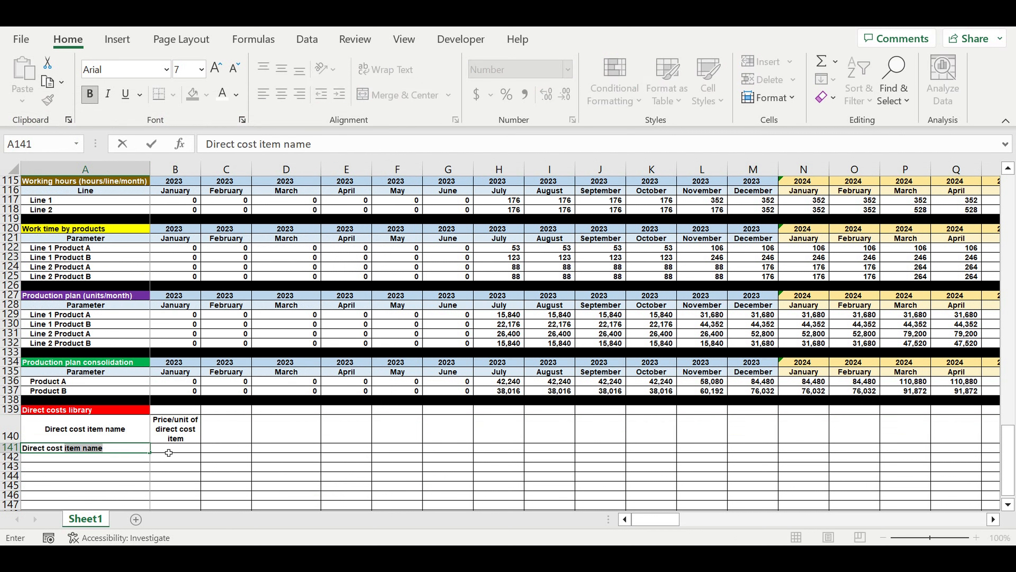
pyautogui.write(' item 1')
pyautogui.press('Return')
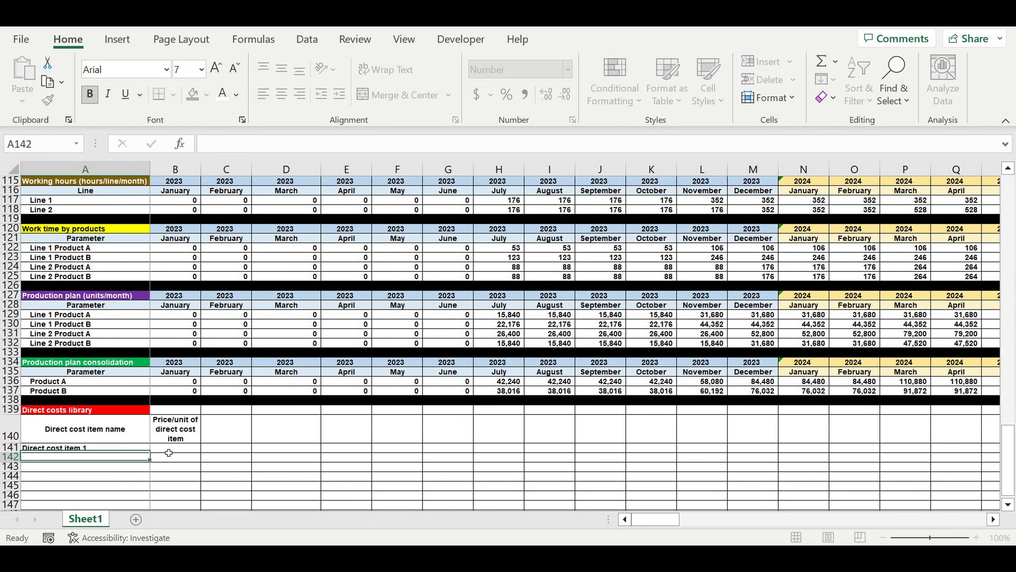
pyautogui.scroll(-3, 195, 434)
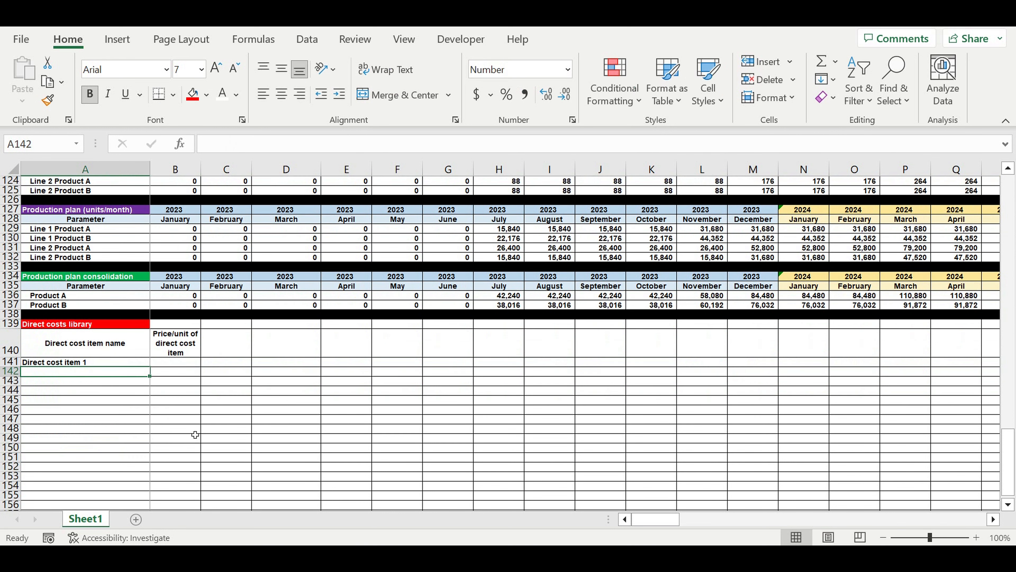
pyautogui.click(125, 363)
pyautogui.moveTo(151, 372); pyautogui.dragTo(136, 497)
pyautogui.scroll(-2, 224, 417)
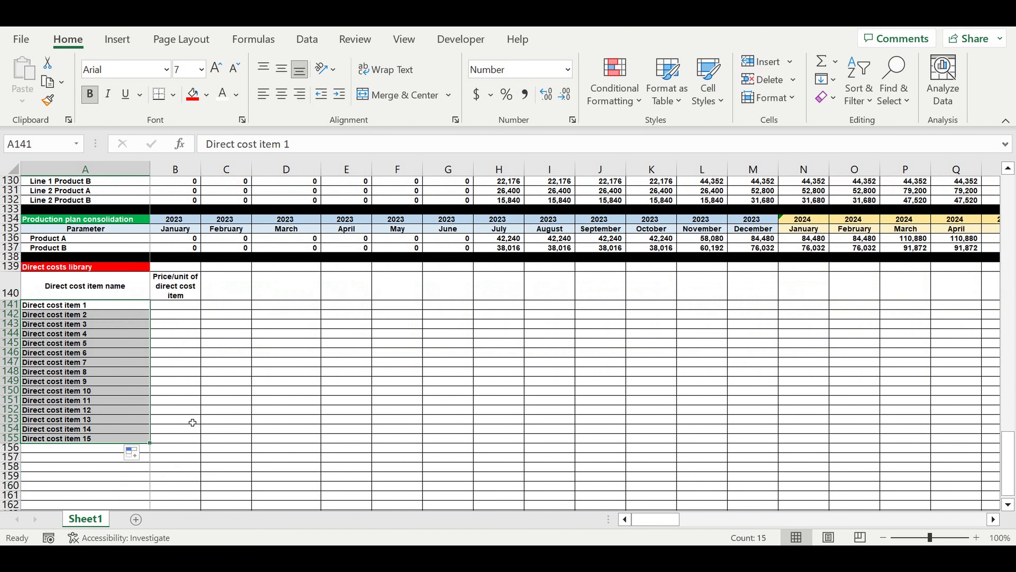
pyautogui.moveTo(150, 443); pyautogui.dragTo(151, 487)
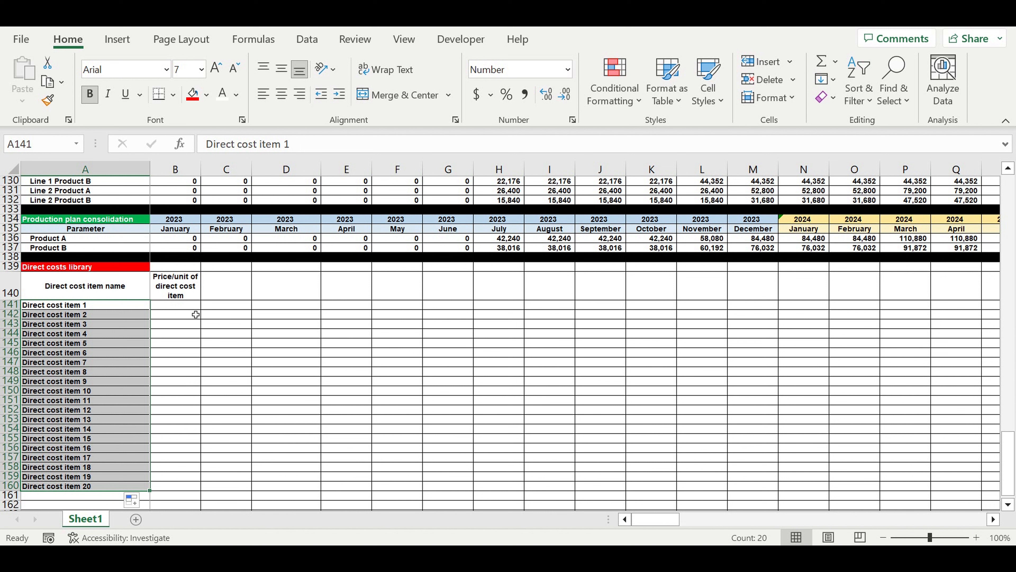
# Enter unit prices 1, 2, 3, 4, 5, 6, 5, 4, 3, 2, 3, 4, 5, 6, 7 in B141:B155 and 8, 9, 8, 7 in B157:B160
pyautogui.click(184, 307)
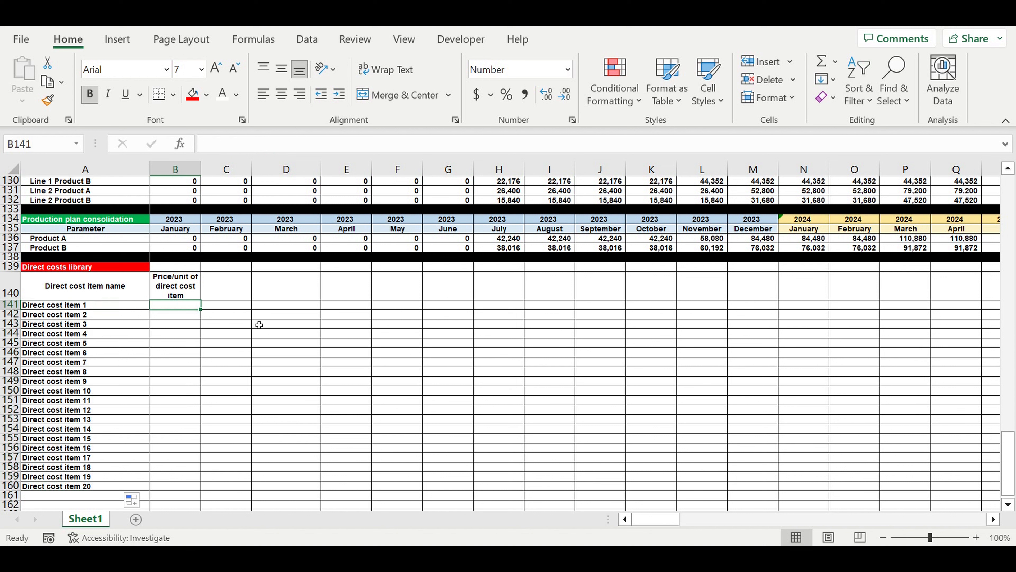
pyautogui.write('1')
pyautogui.press('Return')
pyautogui.write('2')
pyautogui.press('Return')
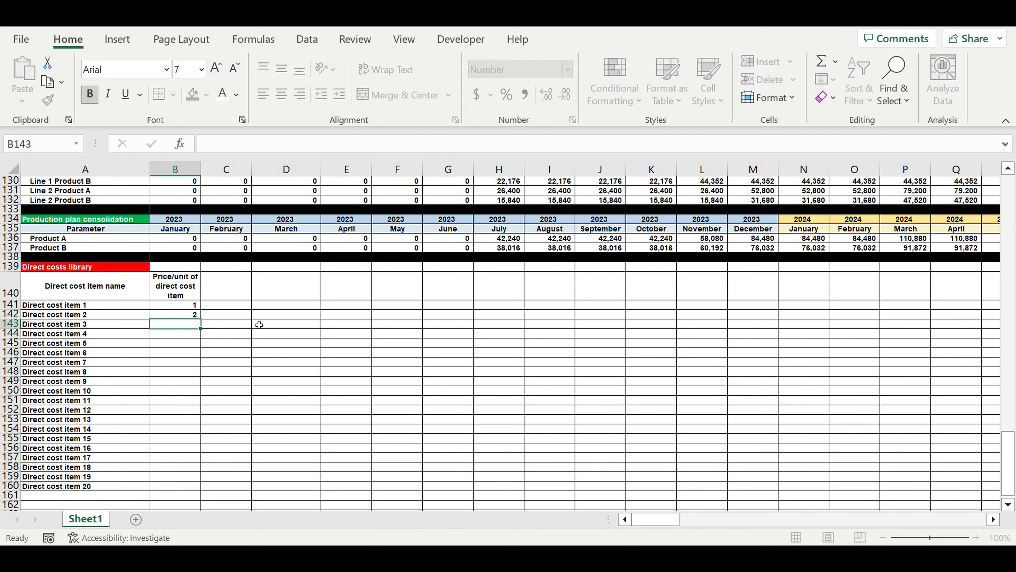
pyautogui.write('3')
pyautogui.press('Return')
pyautogui.write('4')
pyautogui.press('Return')
pyautogui.write('5 6 5 4 3 2 3 4 5 6 7  8 9 8 7 6 5')
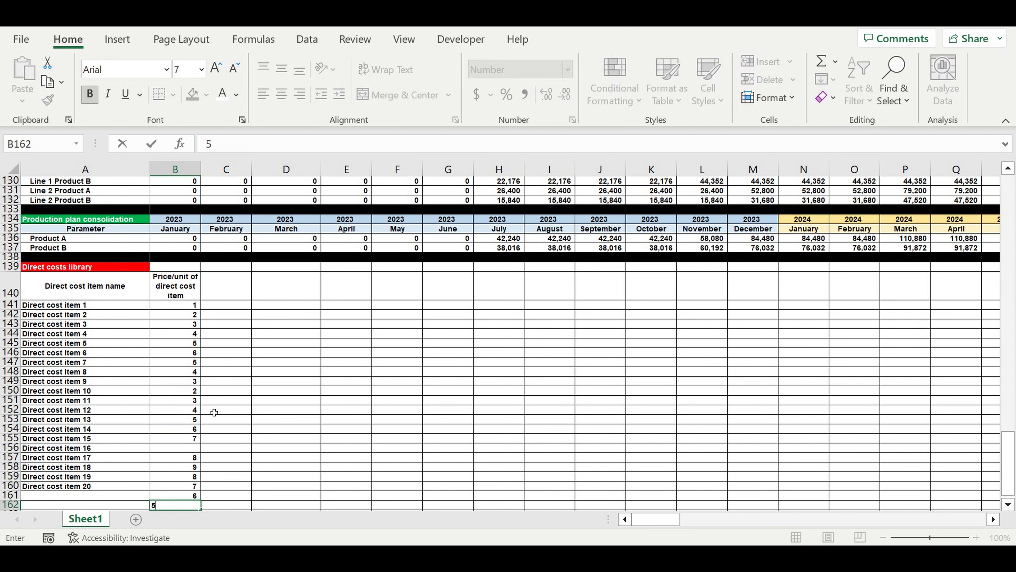
# Enter 2 as the price of Direct cost item 16 in B156 and delete the surplus values in B161:B162
pyautogui.click(180, 449)
pyautogui.write('2')
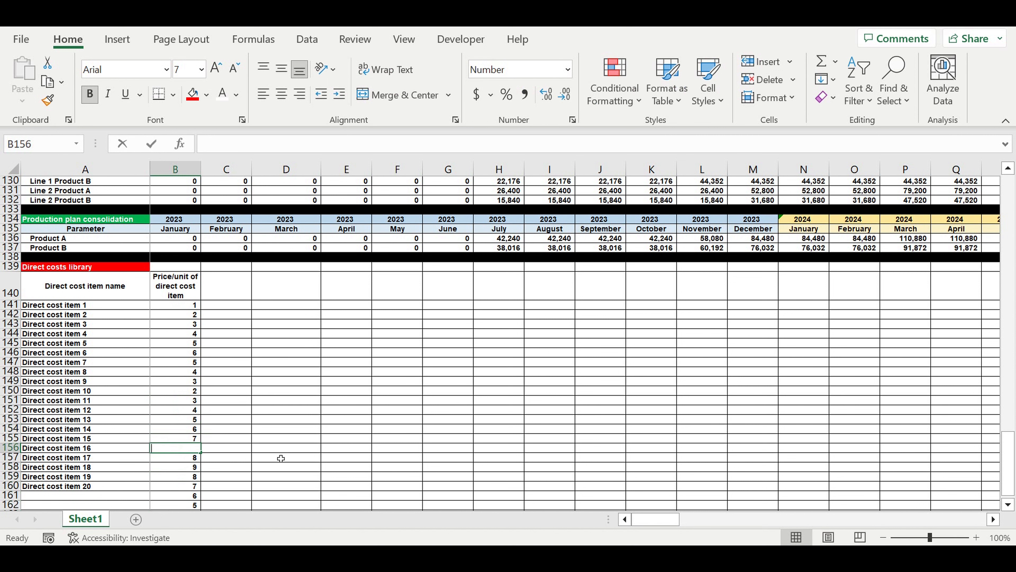
pyautogui.click(279, 456)
pyautogui.scroll(-2, 229, 458)
pyautogui.moveTo(188, 438); pyautogui.dragTo(189, 445)
pyautogui.press('Delete')
pyautogui.click(243, 400)
# Format the unit prices in B141:B160 with two decimal places
pyautogui.moveTo(177, 246); pyautogui.dragTo(168, 432)
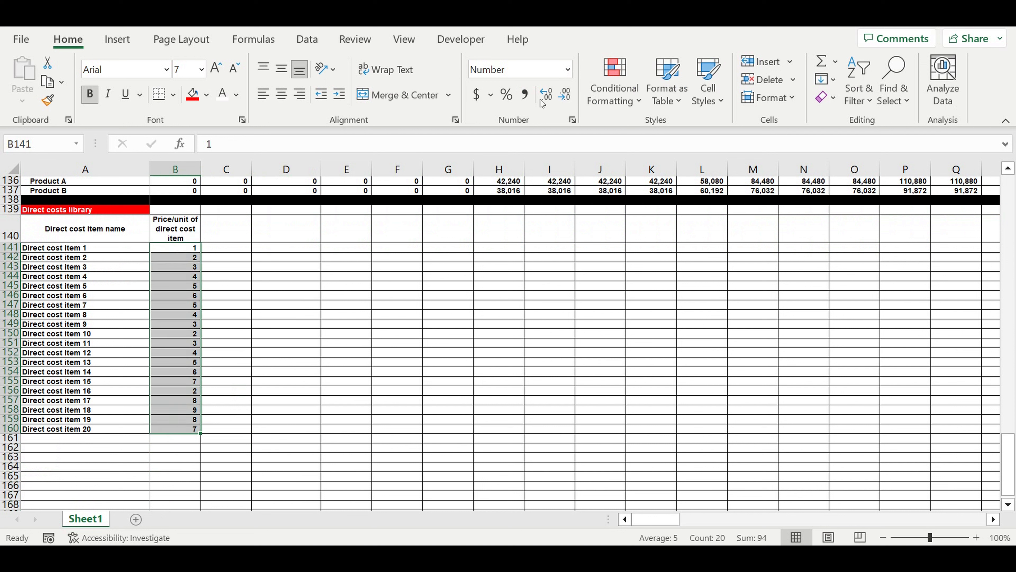
pyautogui.click(547, 93)
pyautogui.click(546, 93)
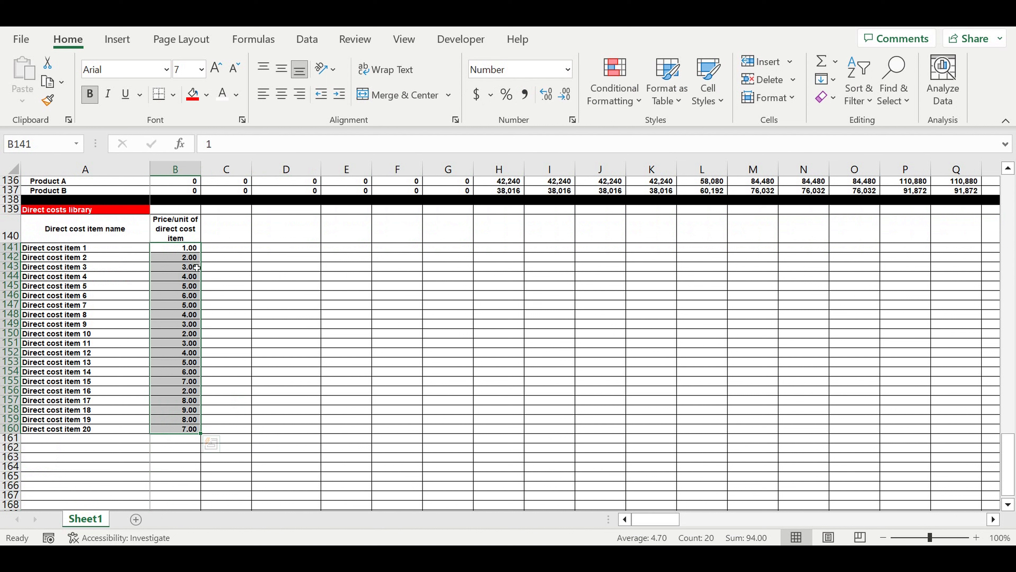
pyautogui.click(189, 248)
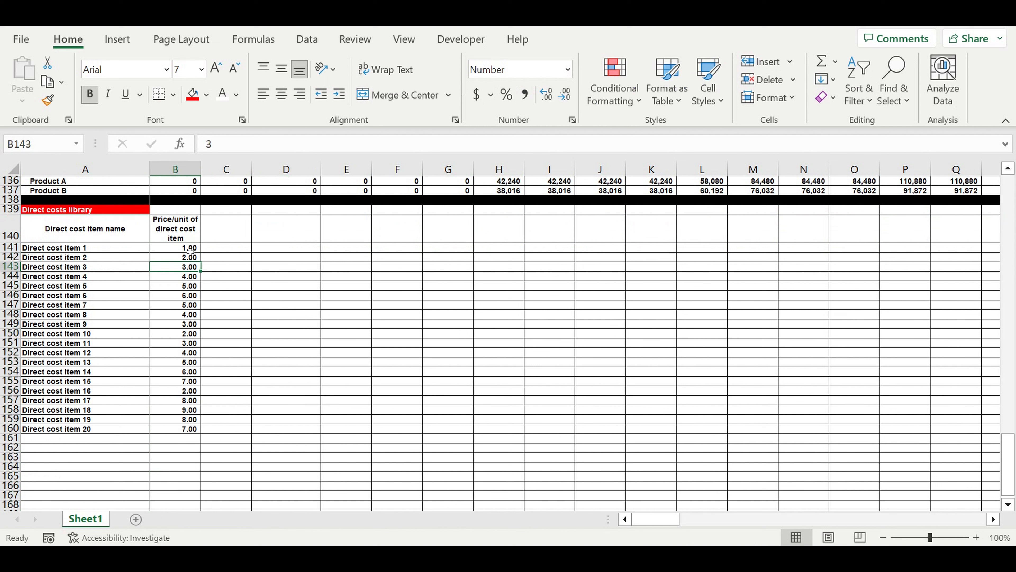
pyautogui.click(65, 249)
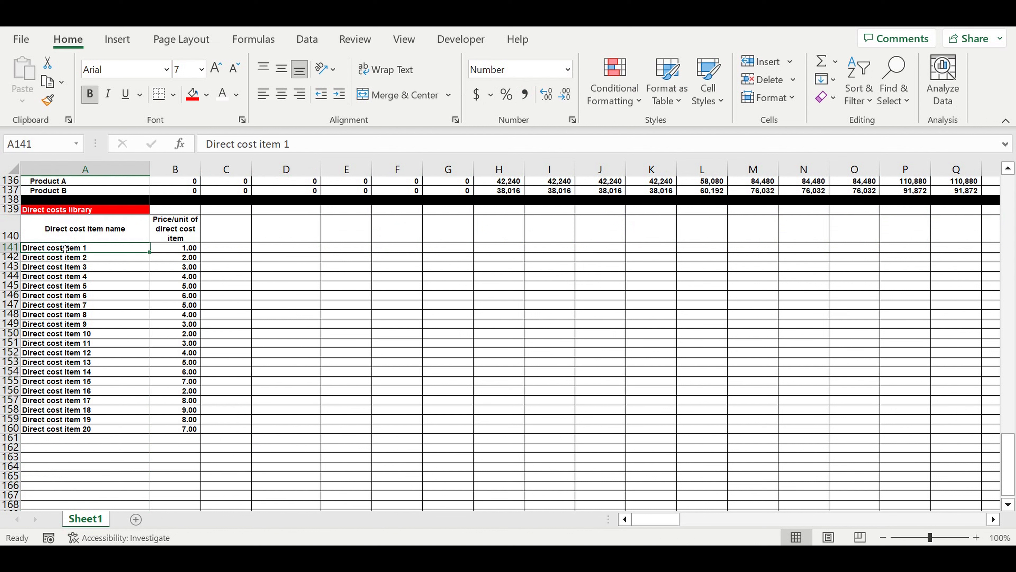
pyautogui.click(86, 259)
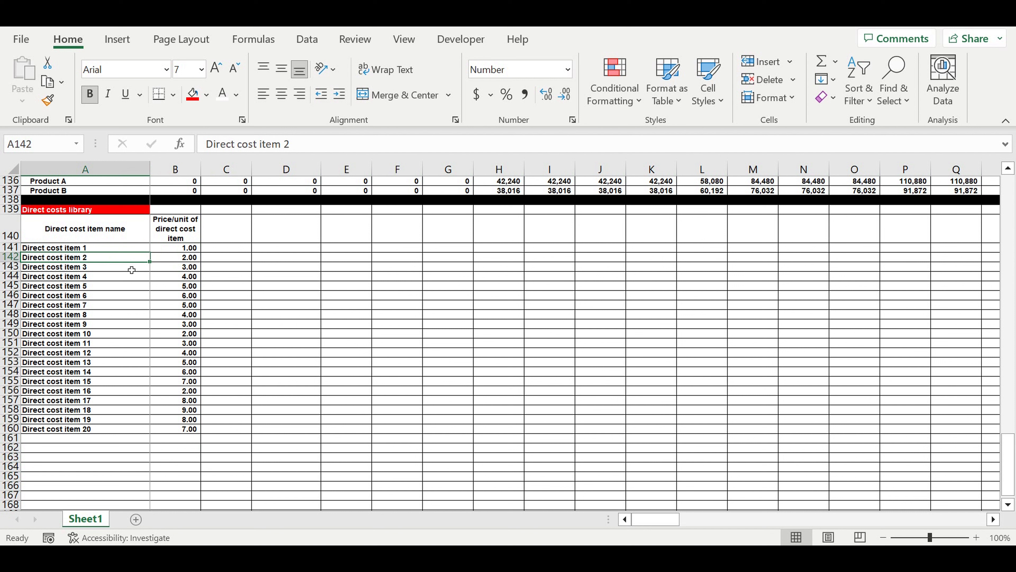
pyautogui.click(125, 271)
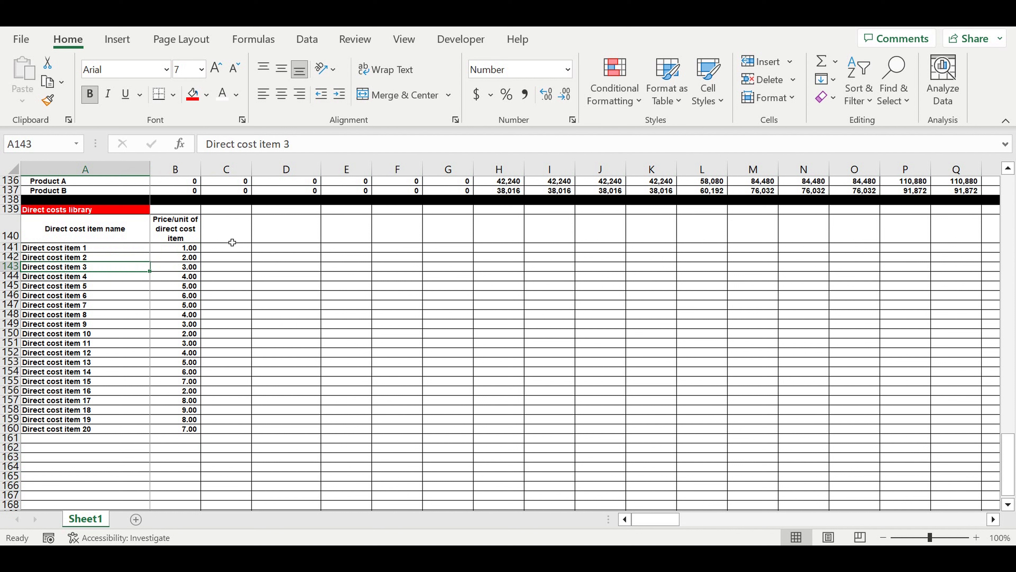
pyautogui.moveTo(177, 251); pyautogui.dragTo(170, 429)
pyautogui.moveTo(171, 434); pyautogui.dragTo(170, 434)
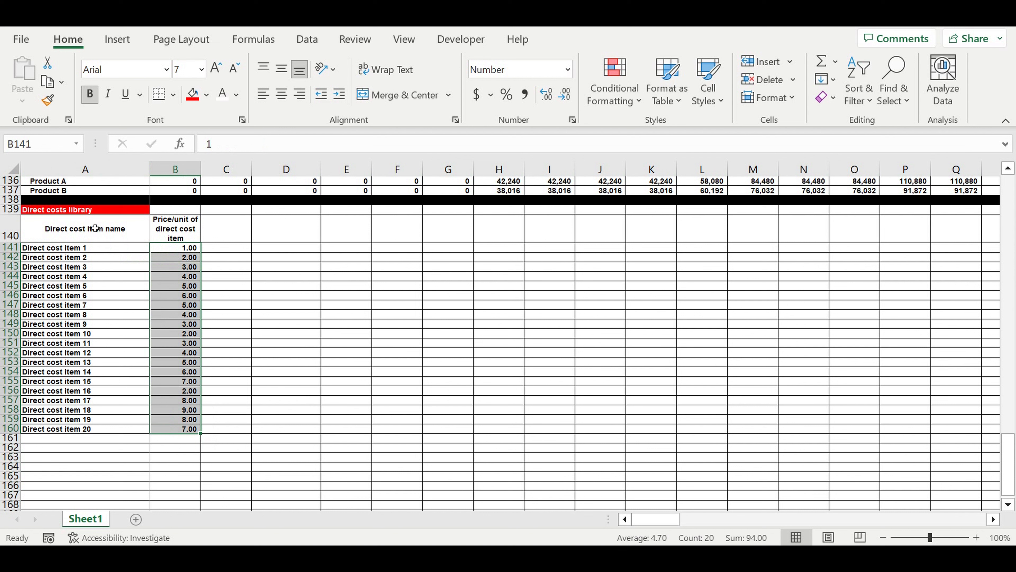
# Add the column header "Local COEFF" in C140, carrying over the formatting of the price header in B140
pyautogui.click(195, 240)
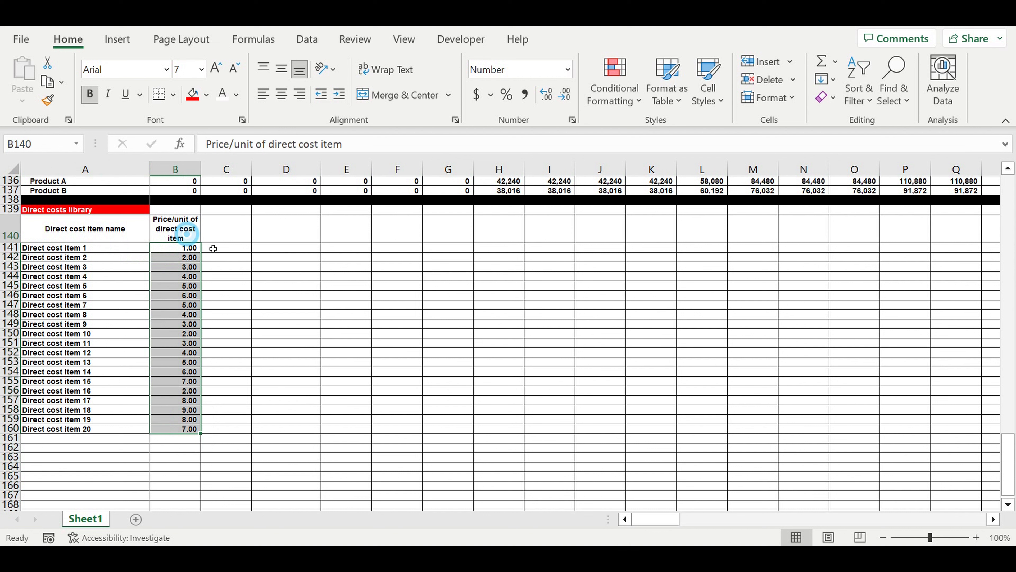
pyautogui.click(177, 248)
pyautogui.click(180, 227)
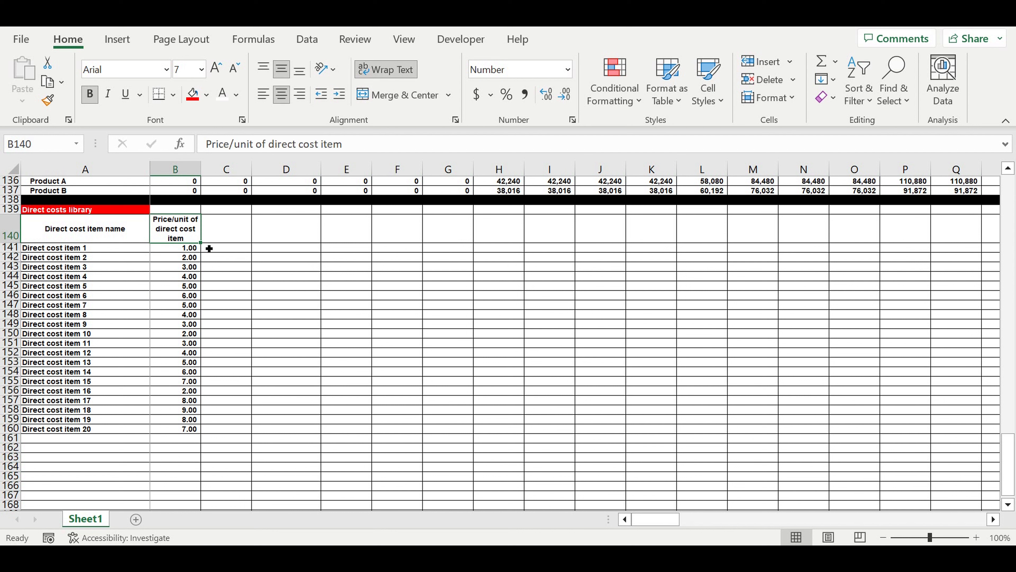
pyautogui.moveTo(207, 249); pyautogui.dragTo(256, 247)
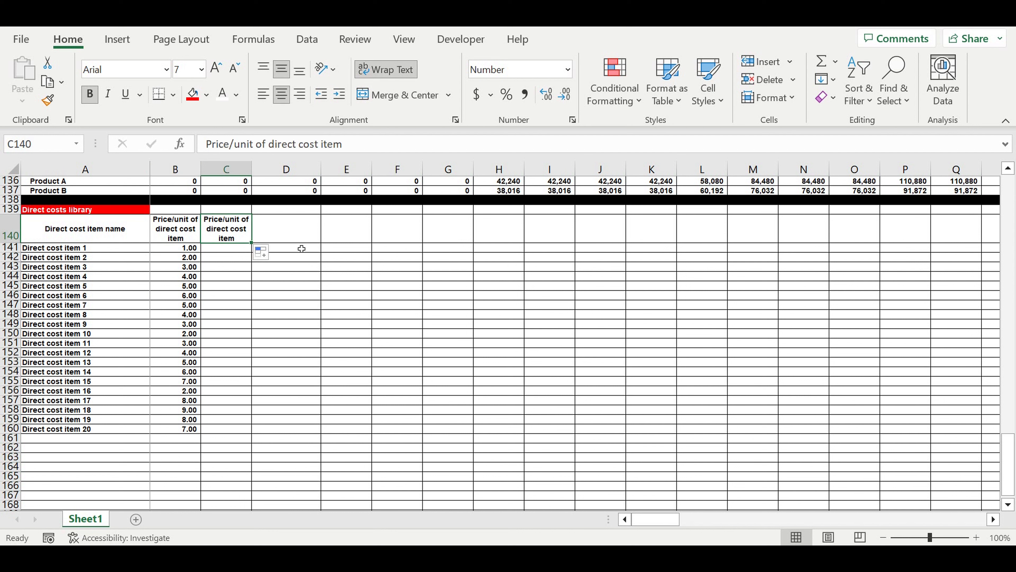
pyautogui.write('Local COEFF')
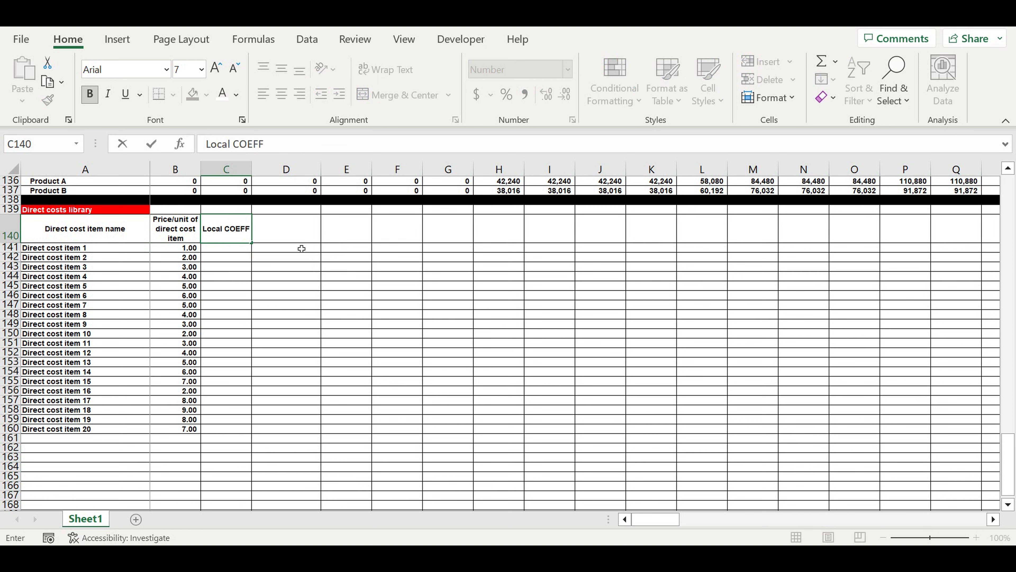
pyautogui.press('Return')
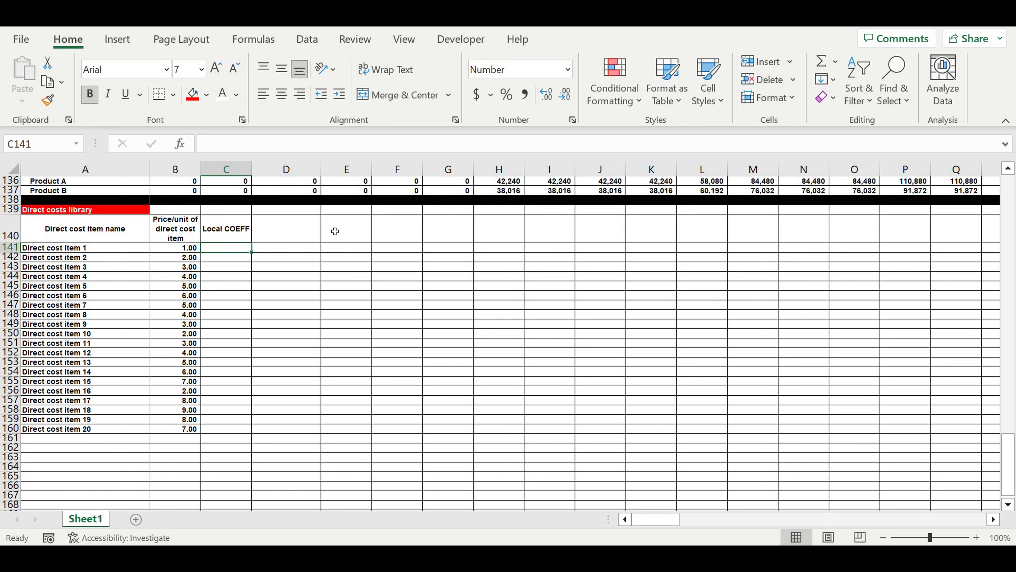
pyautogui.click(230, 227)
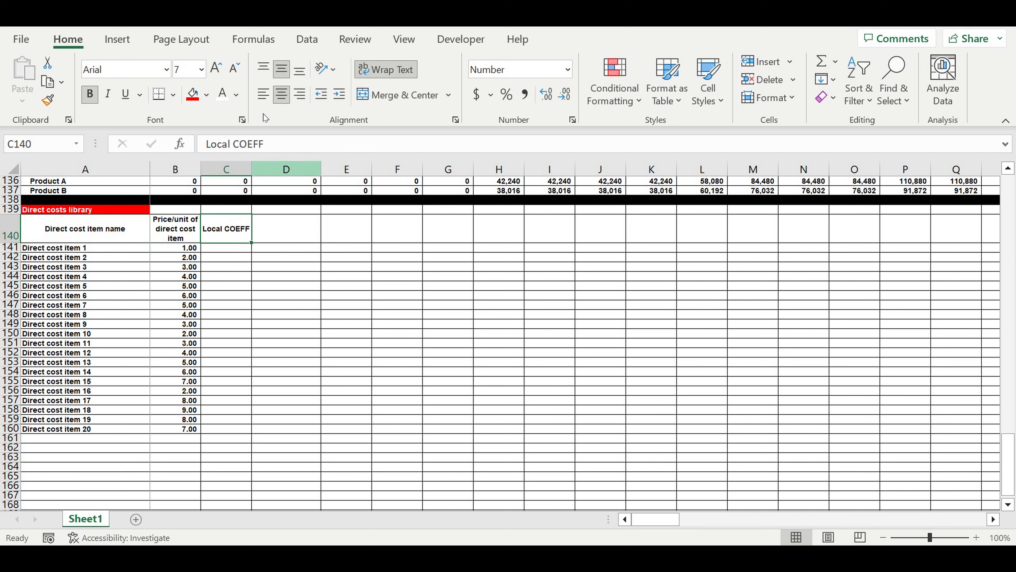
# Enter 1 as the local coefficient of Direct cost item 1 in C141 and format it as a percentage
pyautogui.click(230, 250)
pyautogui.write('1')
pyautogui.moveTo(265, 287); pyautogui.dragTo(266, 296)
pyautogui.click(237, 251)
pyautogui.click(506, 94)
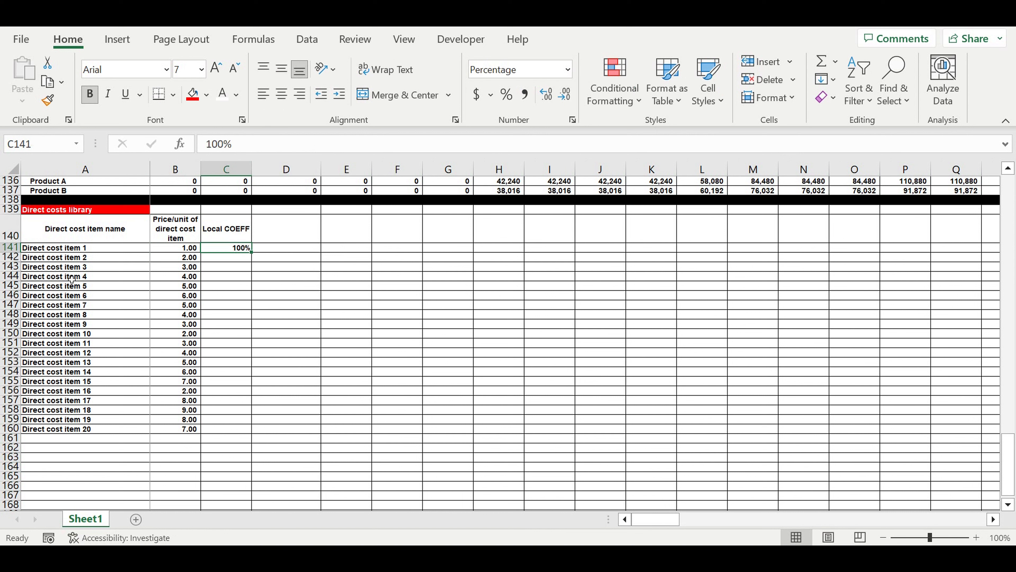
# Format the library cells A141:C160 as inputs with white text and a light blue fill
pyautogui.moveTo(106, 251); pyautogui.dragTo(240, 431)
pyautogui.click(222, 94)
pyautogui.click(208, 95)
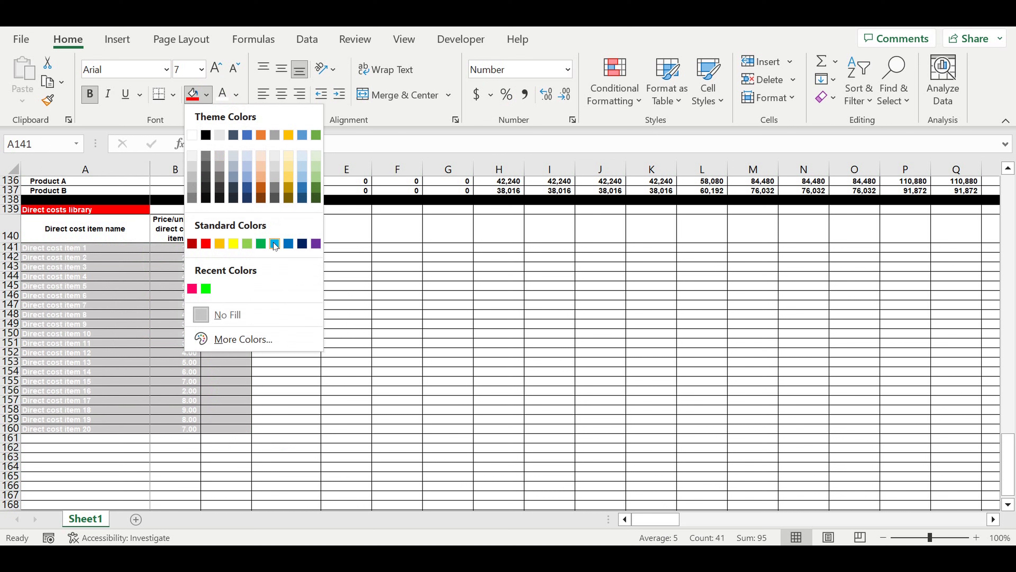
pyautogui.click(275, 242)
pyautogui.click(330, 305)
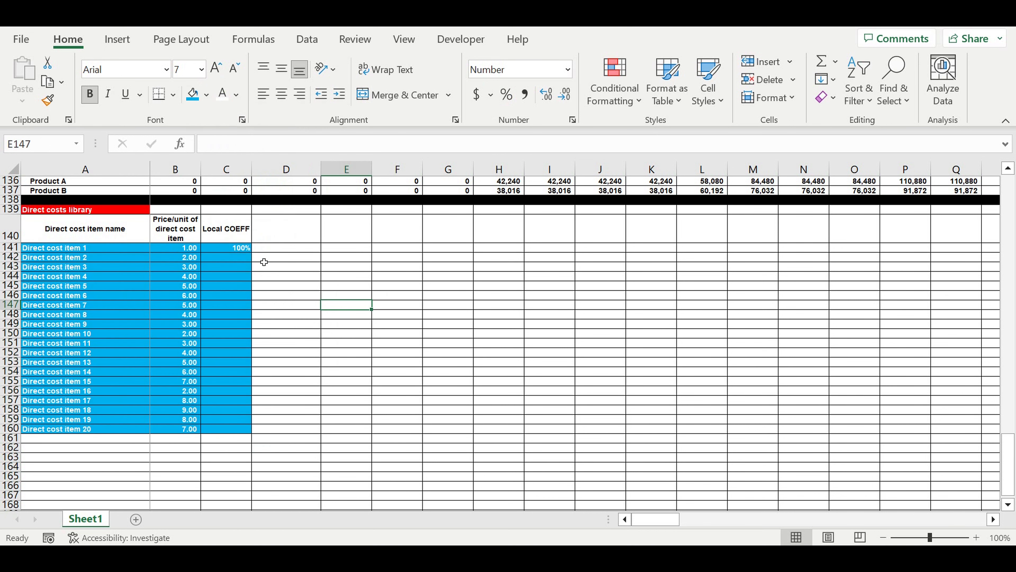
# Fill the 100% local coefficient from C141 down to C160 for all direct cost items
pyautogui.click(234, 248)
pyautogui.moveTo(252, 256); pyautogui.dragTo(248, 275)
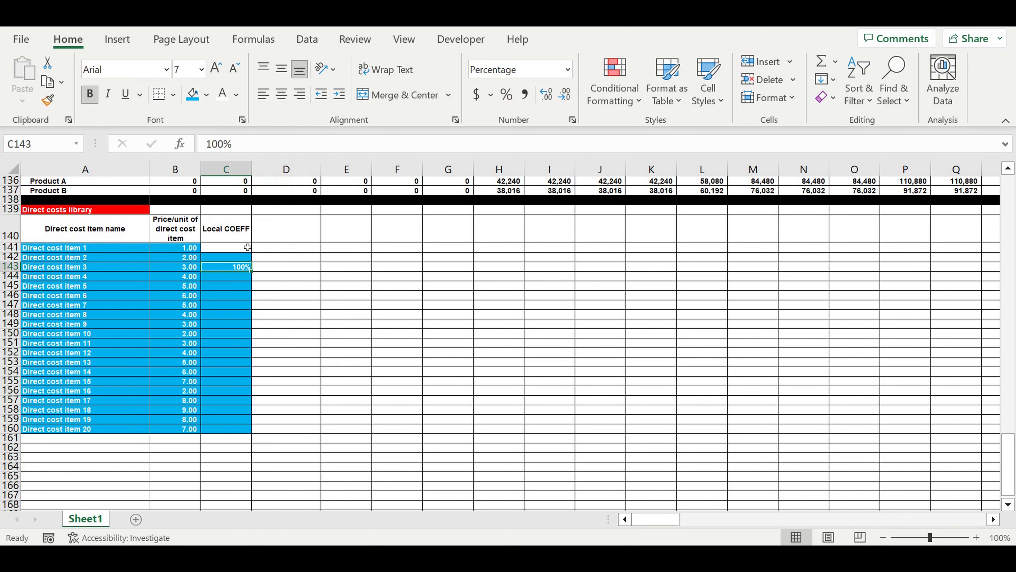
pyautogui.hotkey('ctrl', 'z')
pyautogui.moveTo(256, 258); pyautogui.dragTo(255, 432)
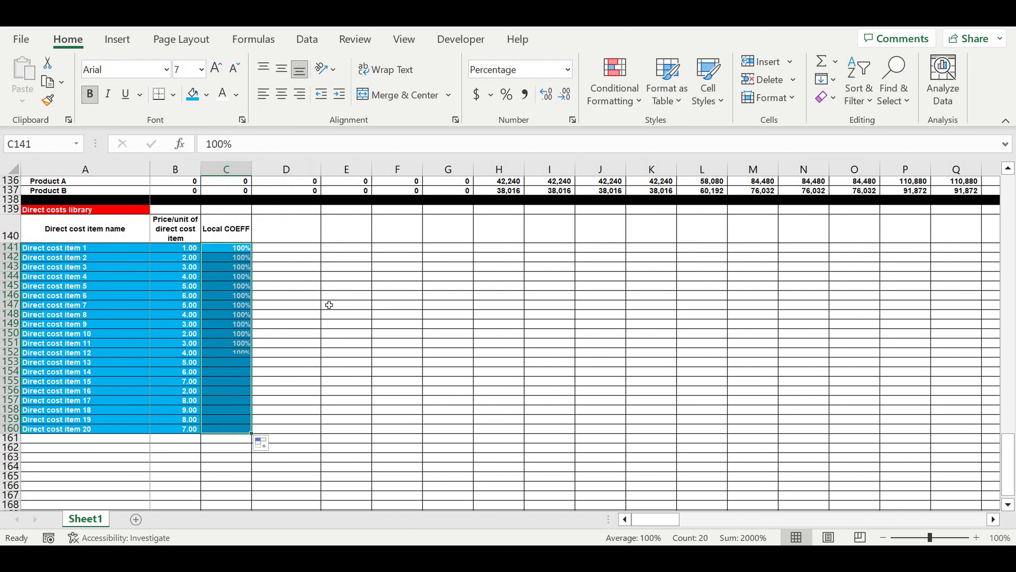
pyautogui.click(329, 304)
pyautogui.click(241, 295)
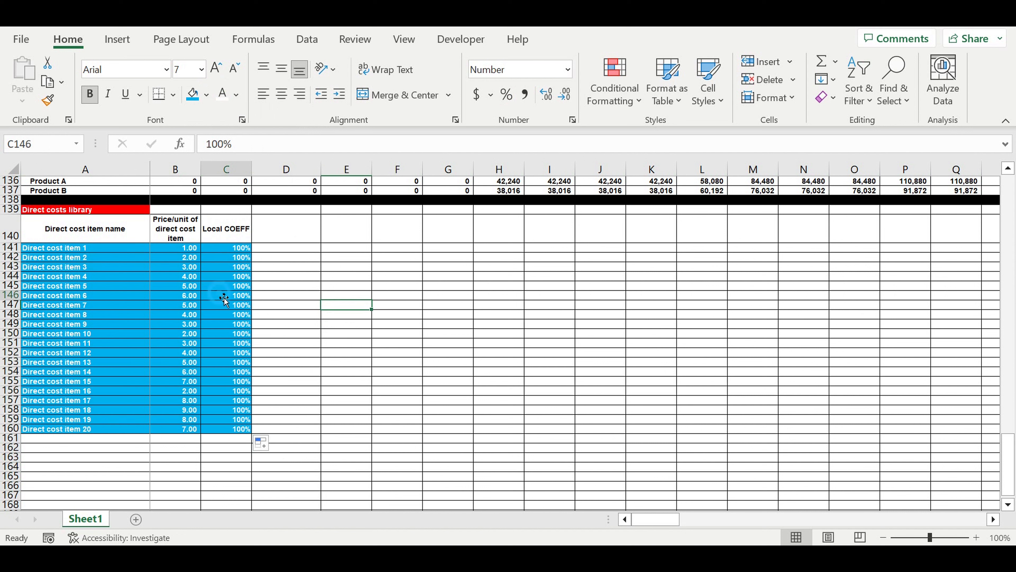
# Review the blue input cells for workdays, shift duration and shift status and start months, and compare them with the direct costs library
pyautogui.scroll(9, 236, 294)
pyautogui.scroll(4, 235, 290)
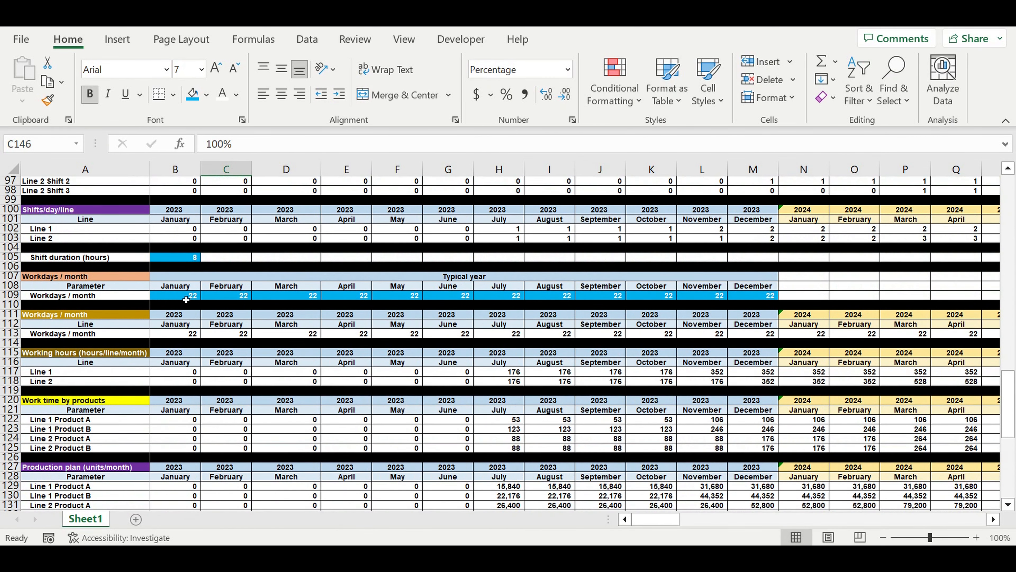
pyautogui.moveTo(186, 299); pyautogui.dragTo(464, 297)
pyautogui.click(184, 259)
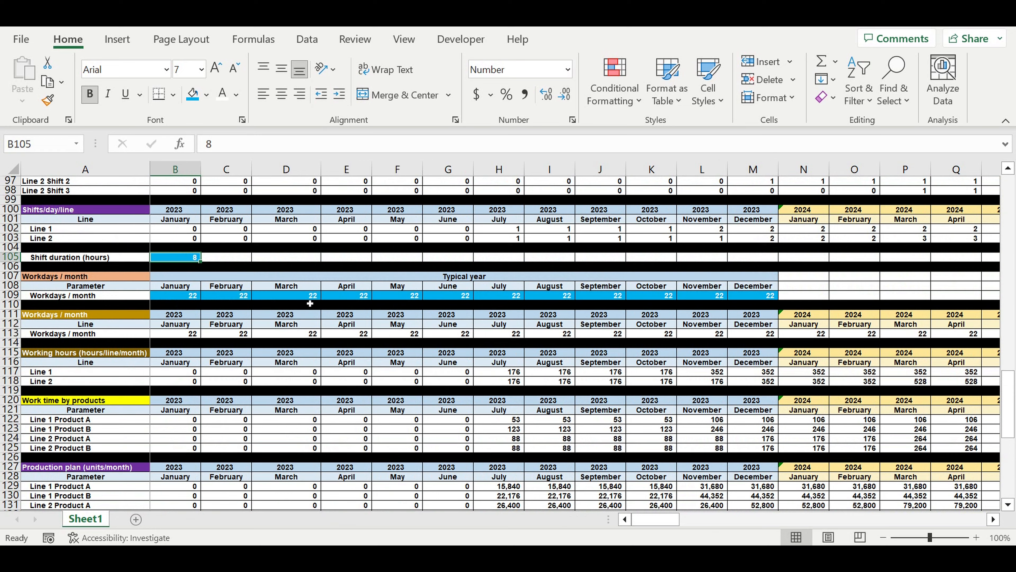
pyautogui.scroll(16, 310, 296)
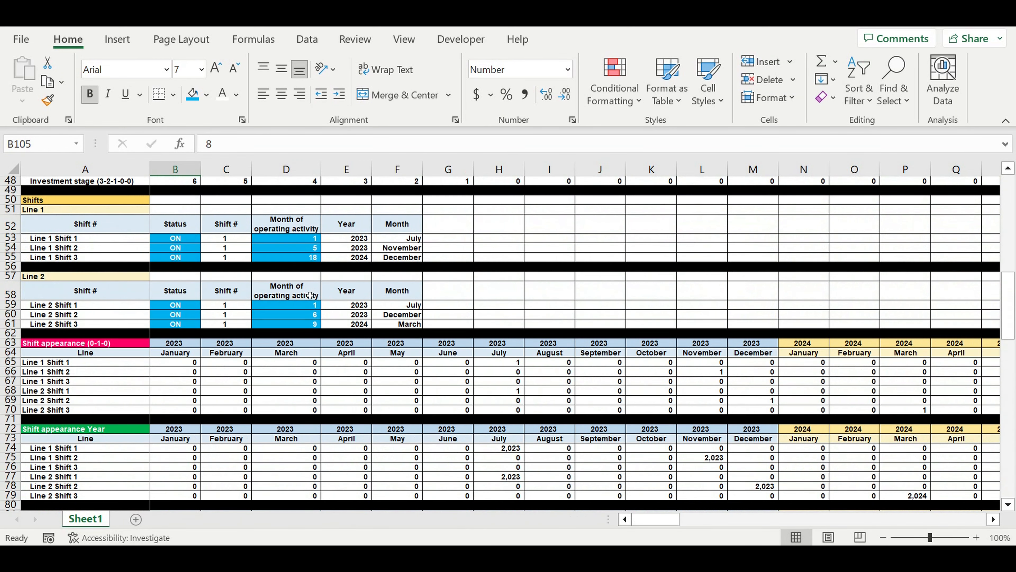
pyautogui.scroll(4, 310, 295)
pyautogui.moveTo(296, 353); pyautogui.dragTo(299, 371)
pyautogui.moveTo(175, 355); pyautogui.dragTo(176, 372)
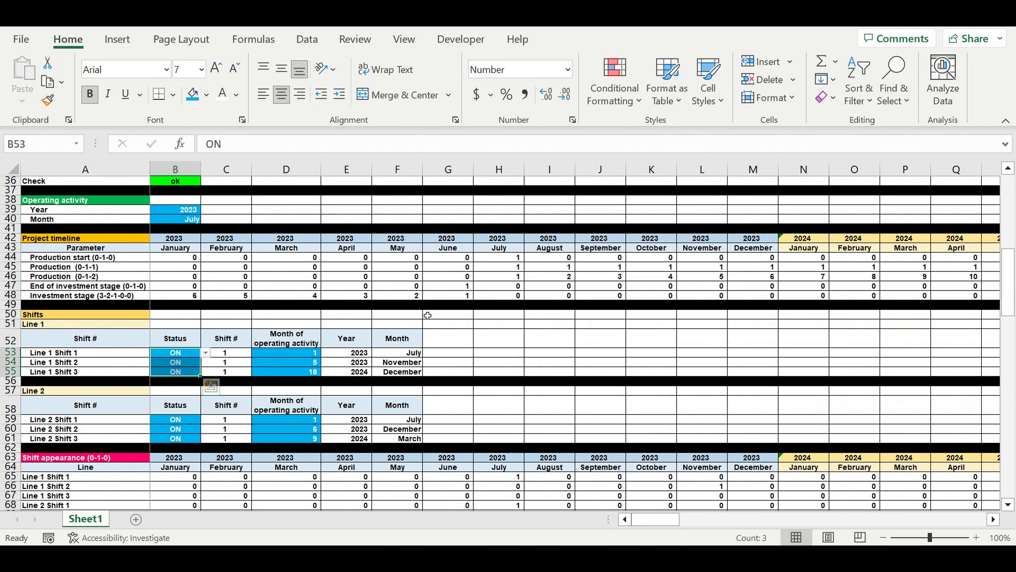
pyautogui.scroll(-12, 292, 329)
pyautogui.scroll(-10, 422, 288)
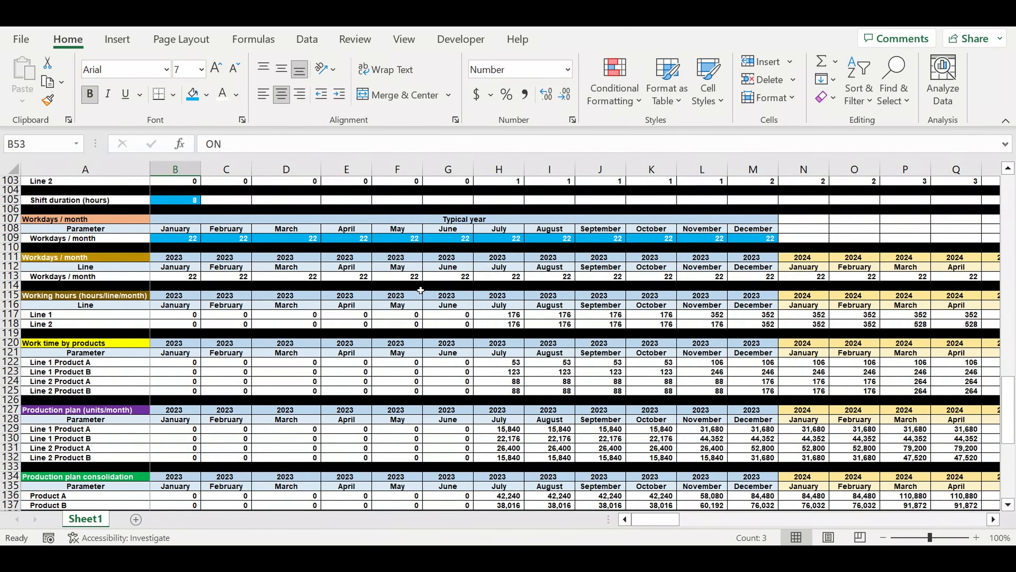
pyautogui.scroll(-4, 420, 290)
pyautogui.scroll(-3, 420, 294)
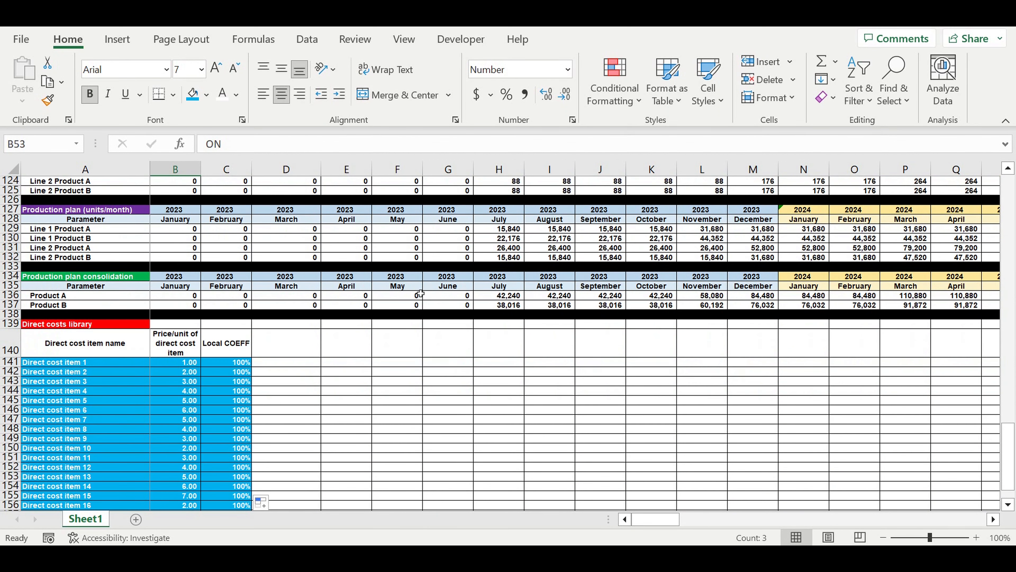
pyautogui.scroll(-2, 421, 294)
pyautogui.moveTo(82, 283); pyautogui.dragTo(226, 286)
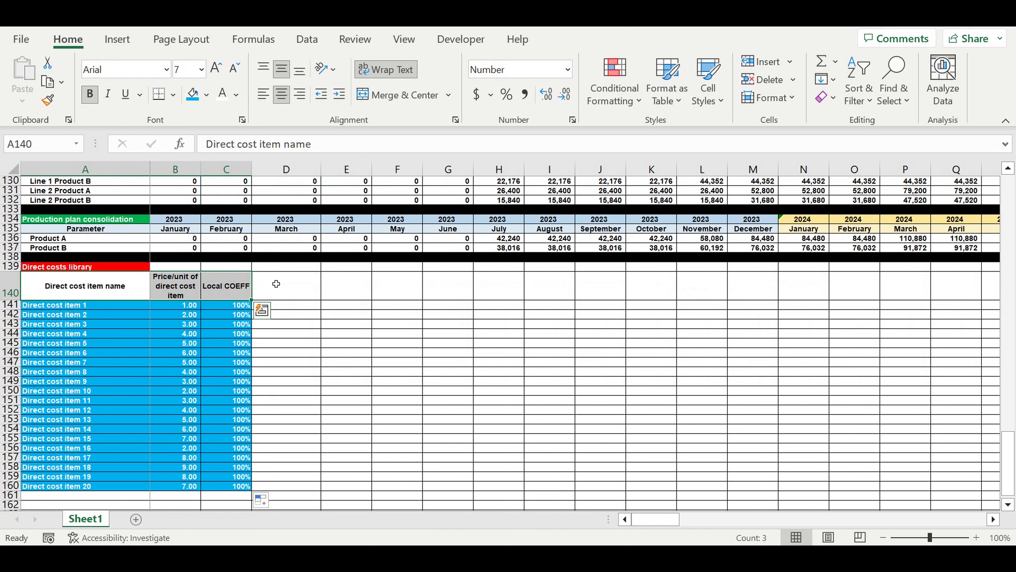
# Insert three rows above the direct costs library and fill rows 139:140 white
pyautogui.moveTo(9, 268); pyautogui.dragTo(21, 304)
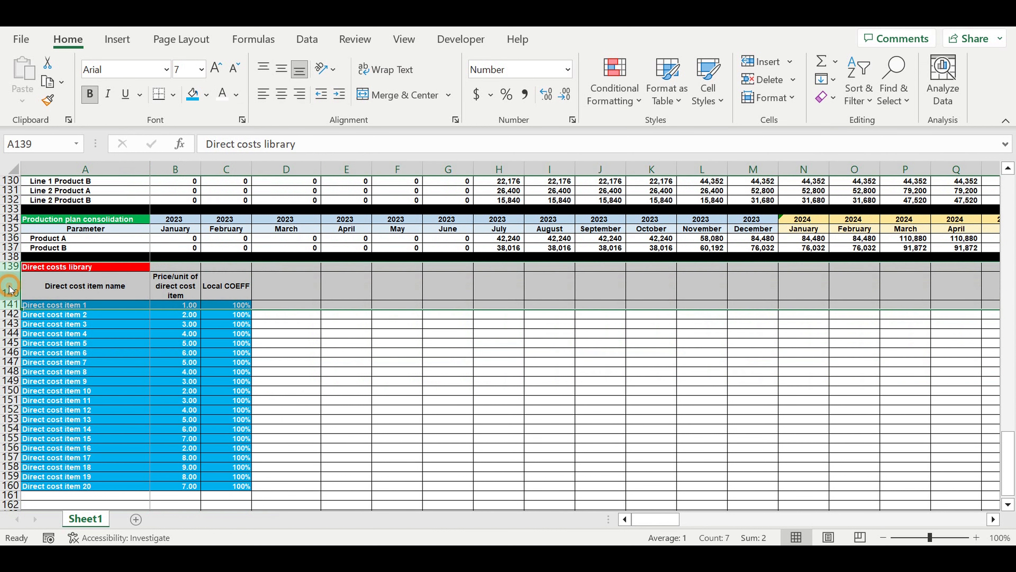
pyautogui.rightClick(10, 287)
pyautogui.click(60, 365)
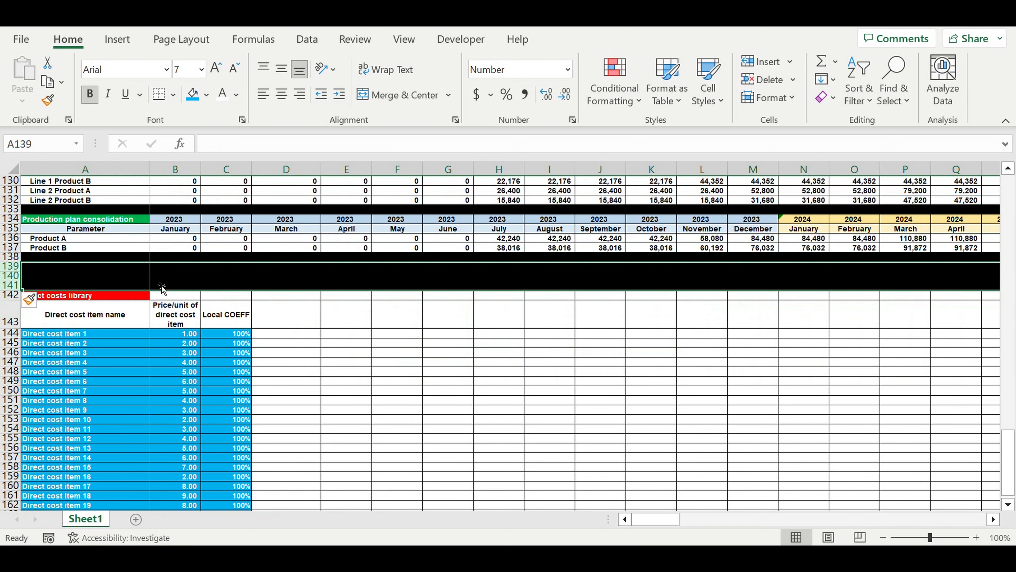
pyautogui.moveTo(14, 267)
pyautogui.mouseDown()
pyautogui.moveTo(16, 287)
pyautogui.moveTo(16, 276)
pyautogui.mouseUp()
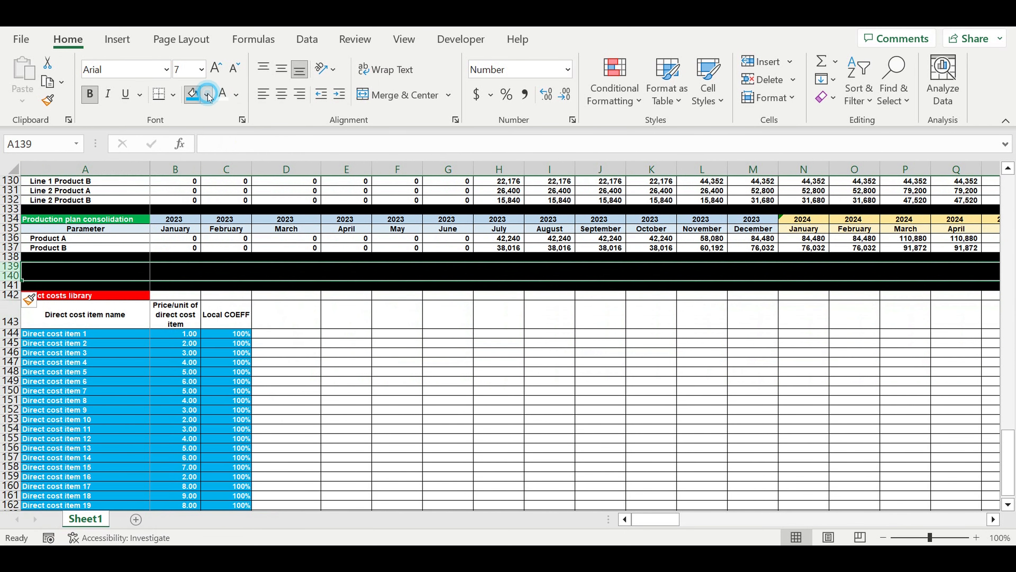
pyautogui.click(207, 95)
pyautogui.click(199, 142)
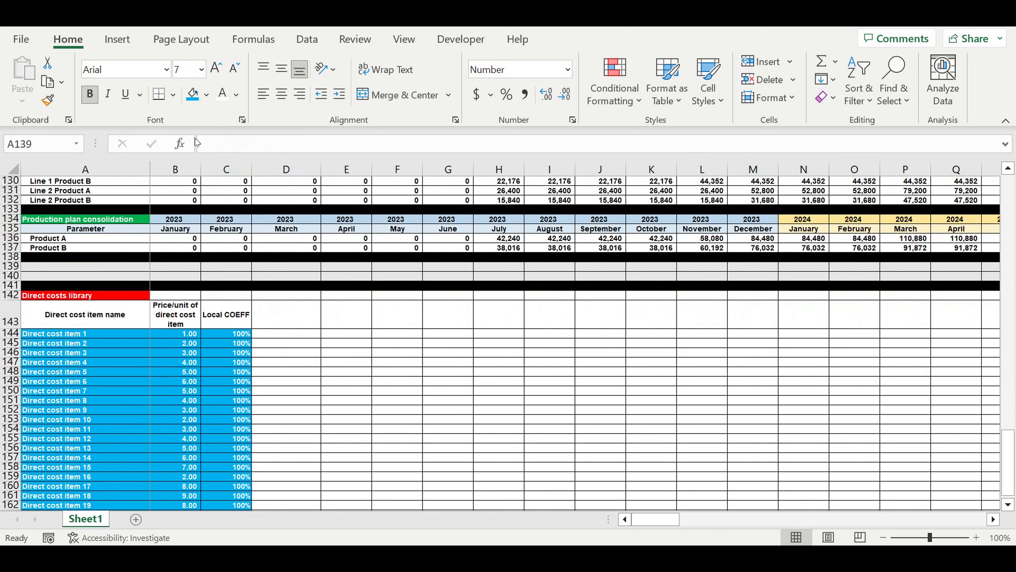
# Enter the label "Direct cost Global COEFF" in A139
pyautogui.click(113, 267)
pyautogui.write('Direct cos')
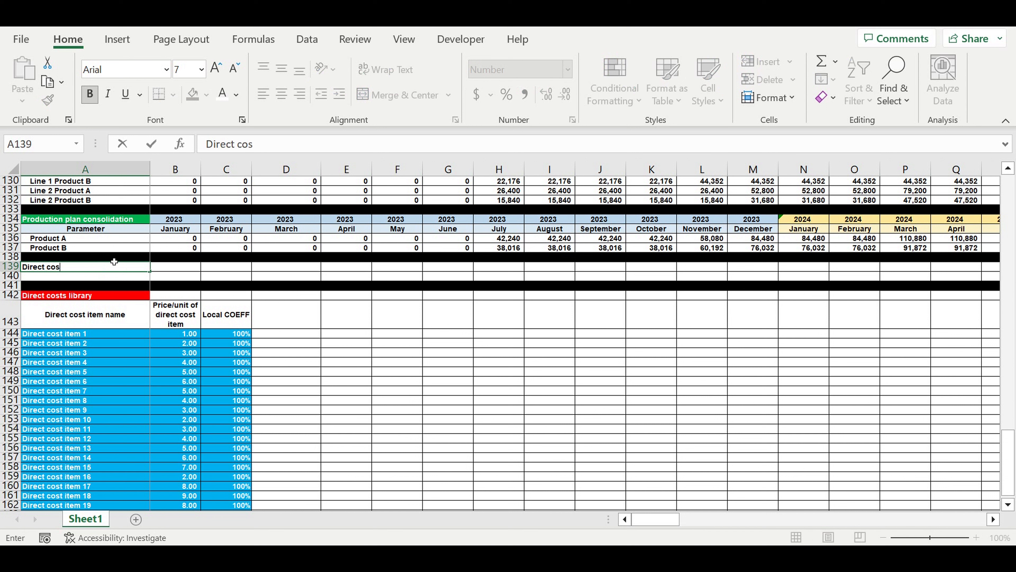
pyautogui.write('t Global COEF')
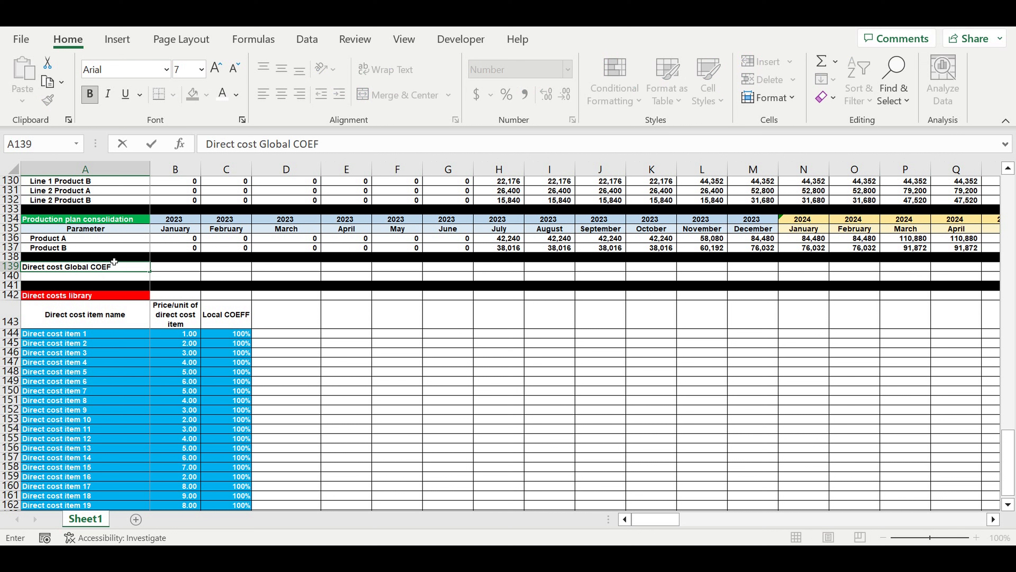
pyautogui.press('Return')
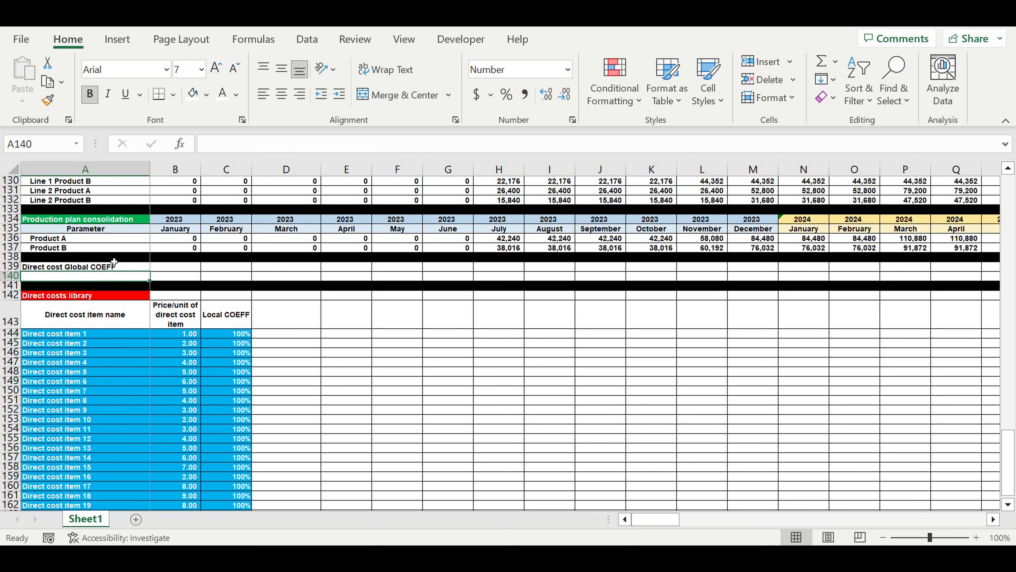
# Enter 1 in B139 as the global coefficient, format it as a percentage, and give it white text on a light blue fill
pyautogui.click(166, 267)
pyautogui.write('1')
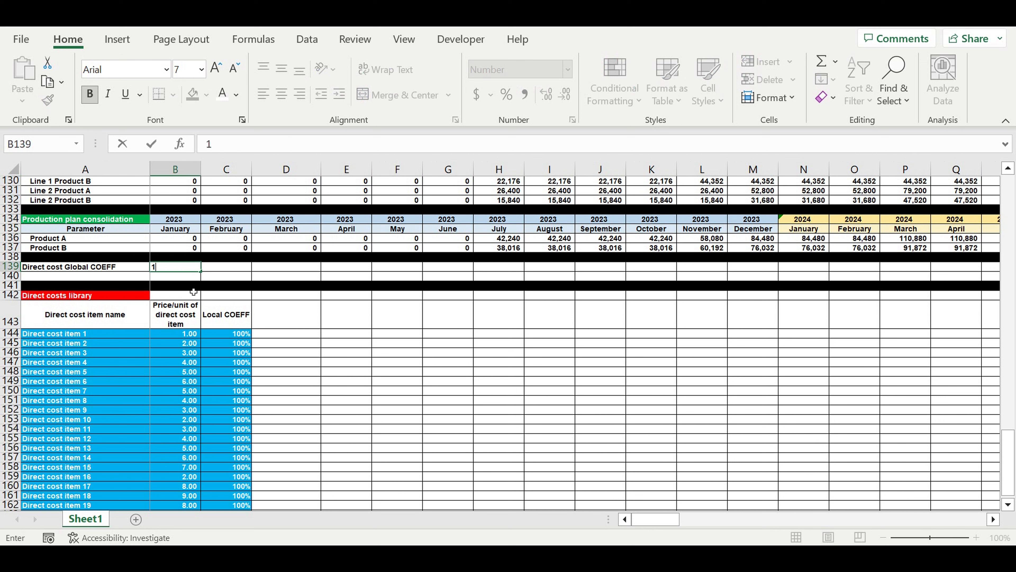
pyautogui.click(305, 333)
pyautogui.click(194, 268)
pyautogui.click(506, 95)
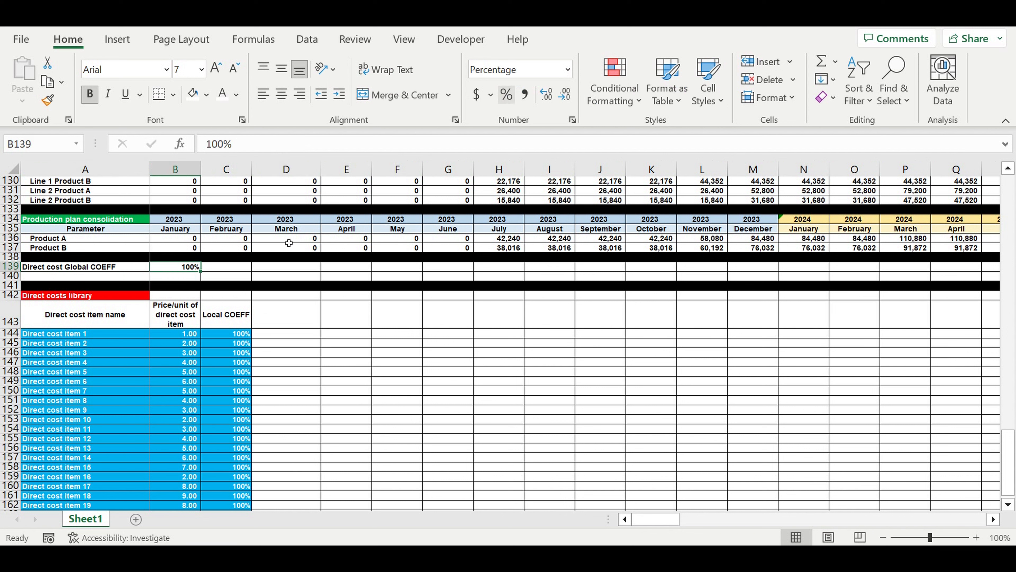
pyautogui.click(207, 95)
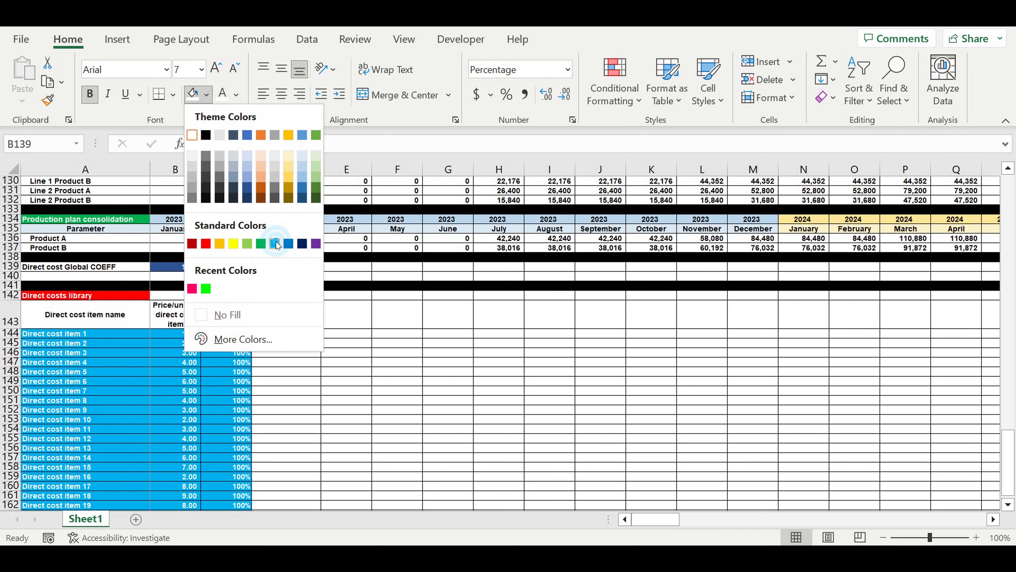
pyautogui.click(276, 244)
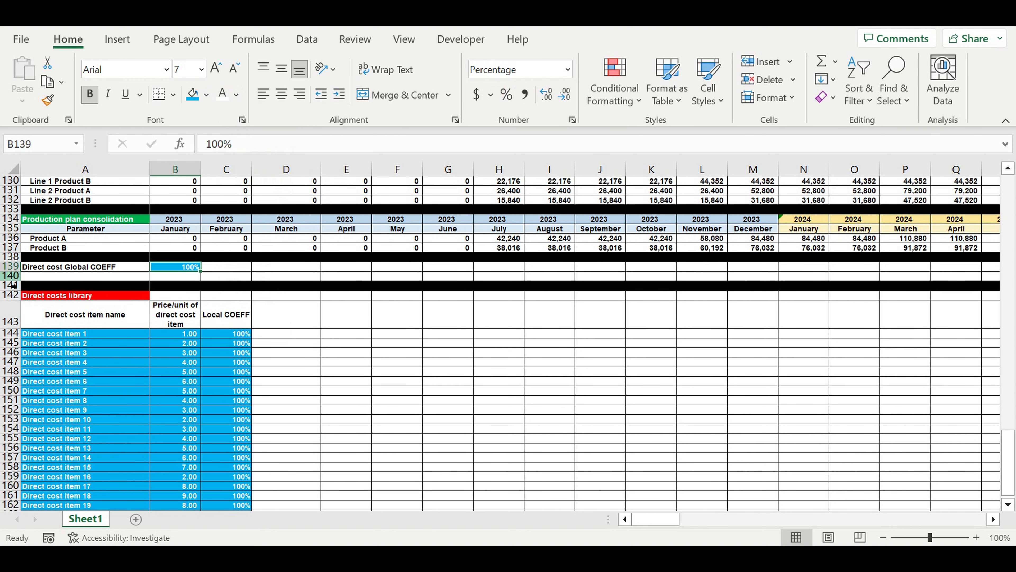
# Delete the surplus blank row 140 and indent the "Direct cost Global COEFF" label in A139
pyautogui.click(11, 276)
pyautogui.rightClick(11, 276)
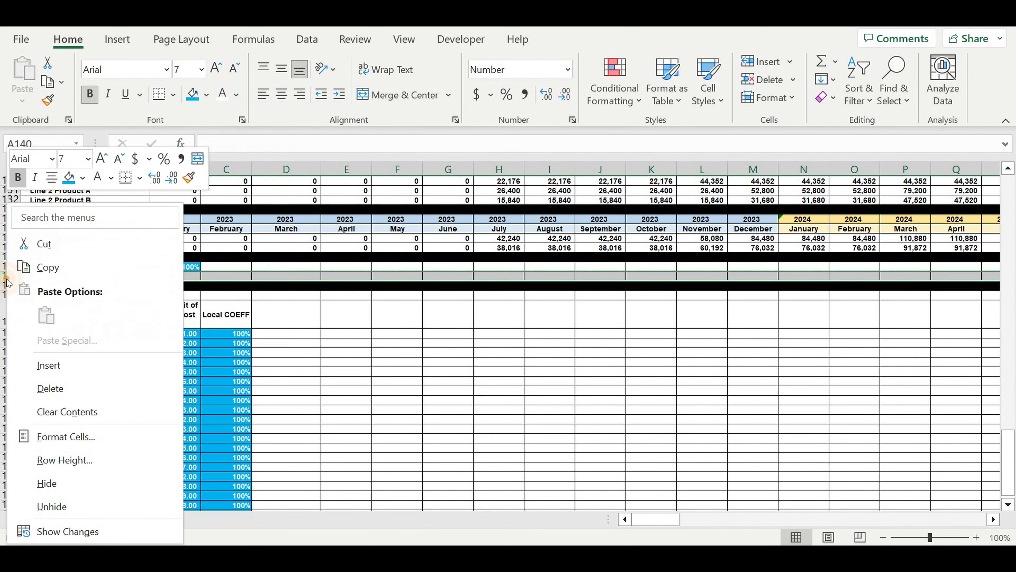
pyautogui.click(50, 389)
pyautogui.click(308, 372)
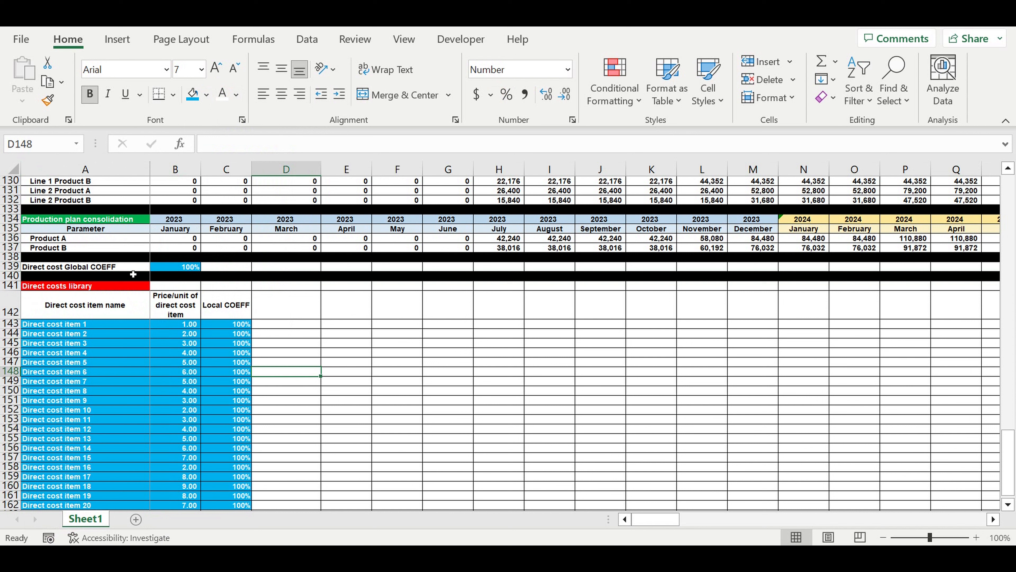
pyautogui.click(126, 268)
pyautogui.click(339, 93)
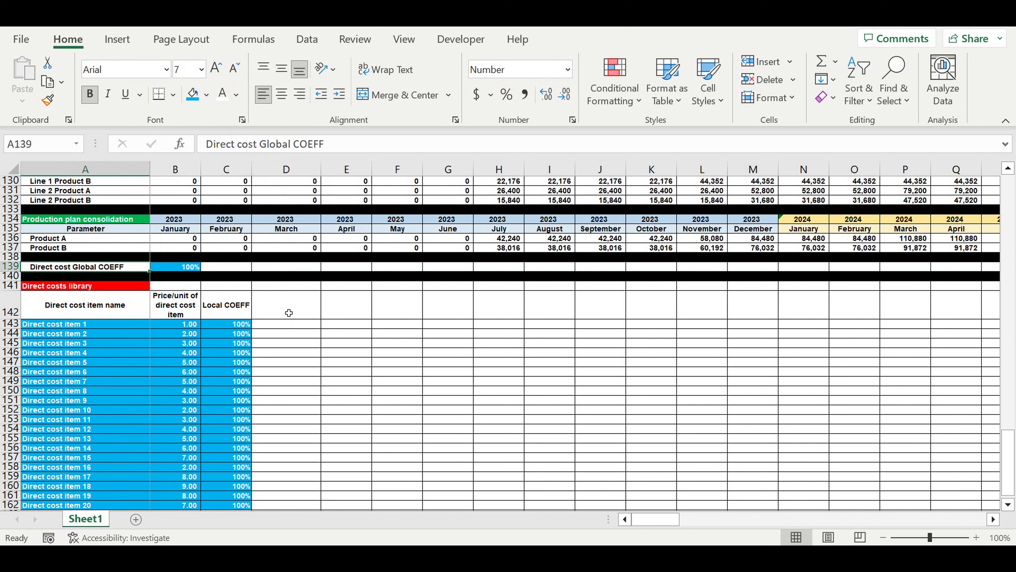
# Copy the C142 header to D142 for its formatting and replace its text with the link =A139
pyautogui.click(230, 303)
pyautogui.moveTo(255, 324); pyautogui.dragTo(291, 307)
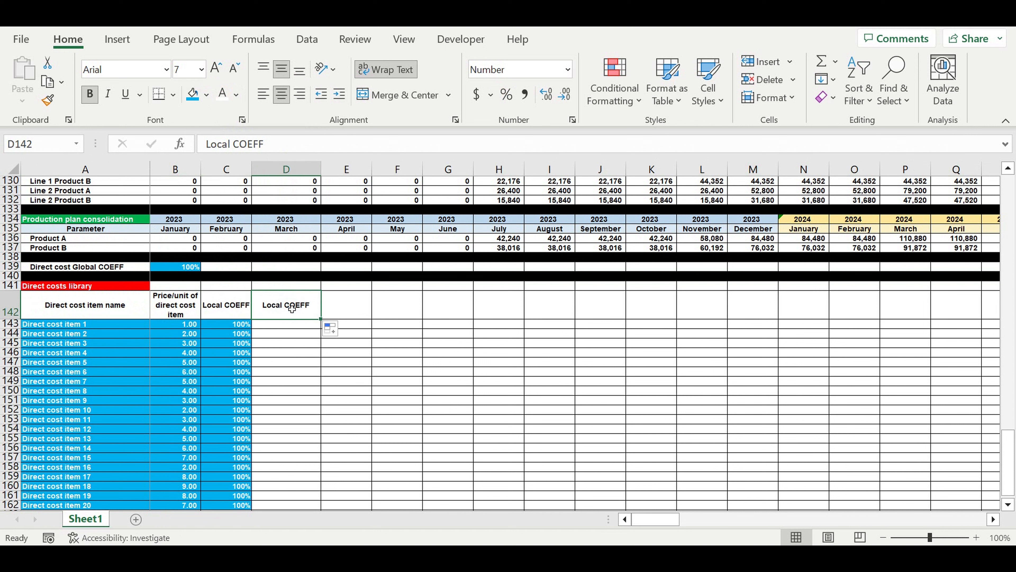
pyautogui.write('=')
pyautogui.click(124, 271)
pyautogui.press('Return')
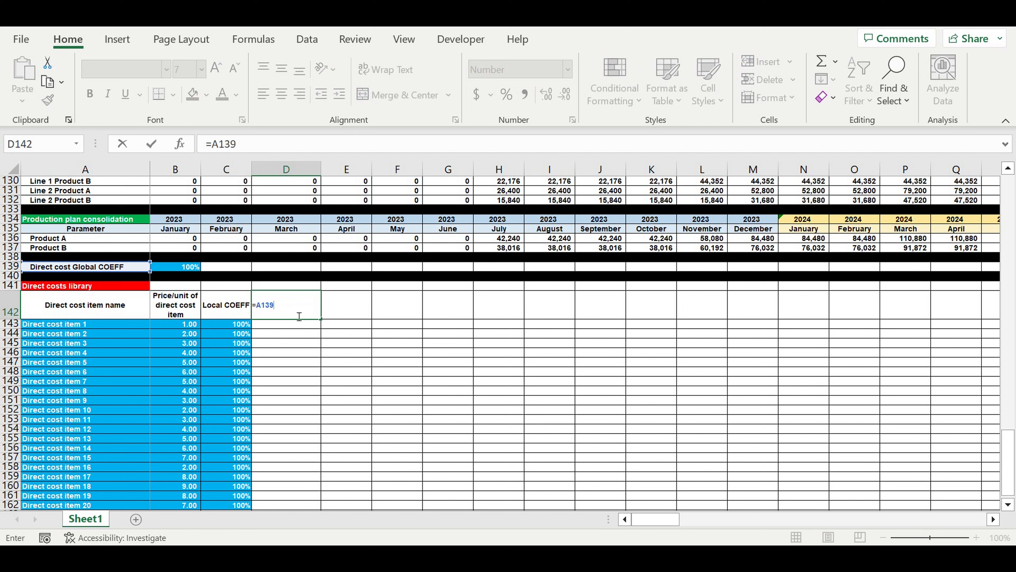
# Commit the link =A139 in header cell D142
pyautogui.press('Return')
pyautogui.click(297, 308)
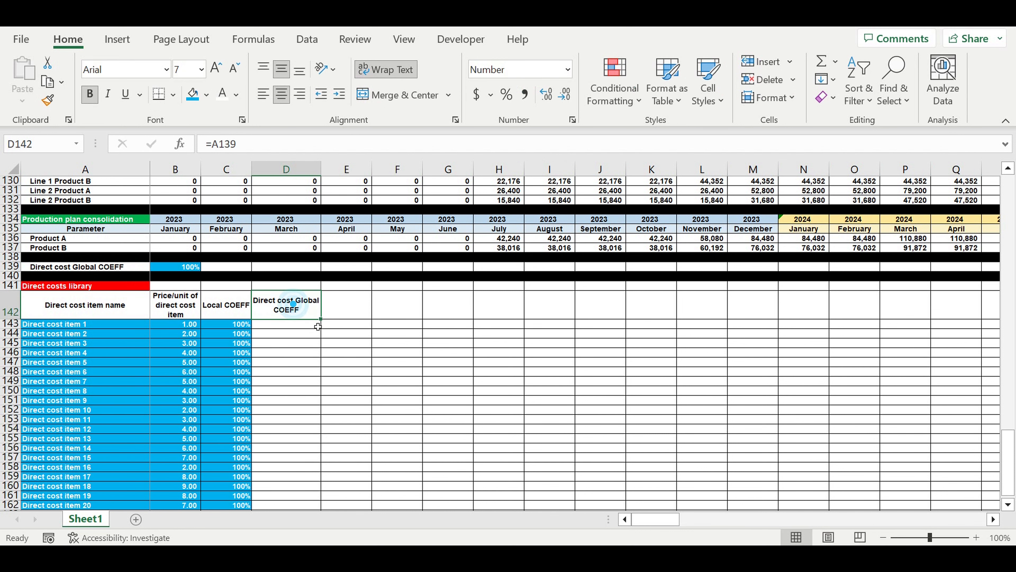
pyautogui.scroll(-1, 340, 319)
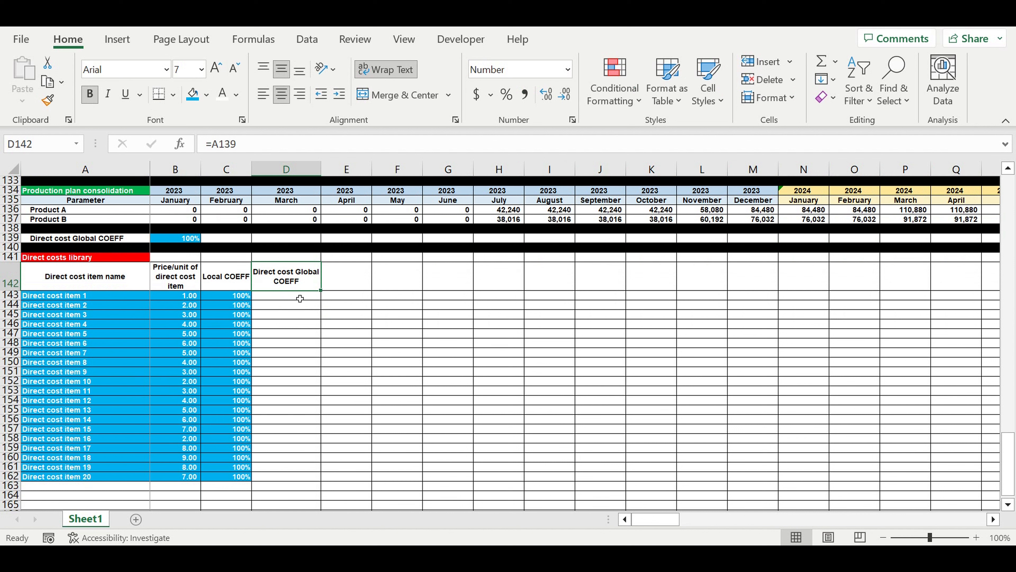
pyautogui.moveTo(10, 237); pyautogui.dragTo(13, 247)
pyautogui.rightClick(10, 247)
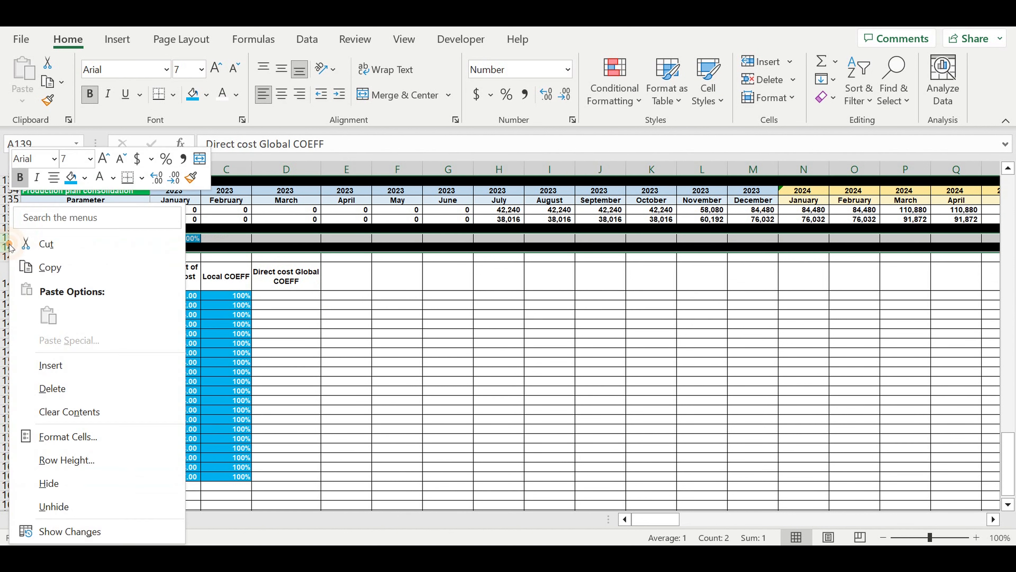
pyautogui.press('Escape')
# Convert the linked header in D142 to static text by copying it and pasting it over itself as values
pyautogui.click(284, 279)
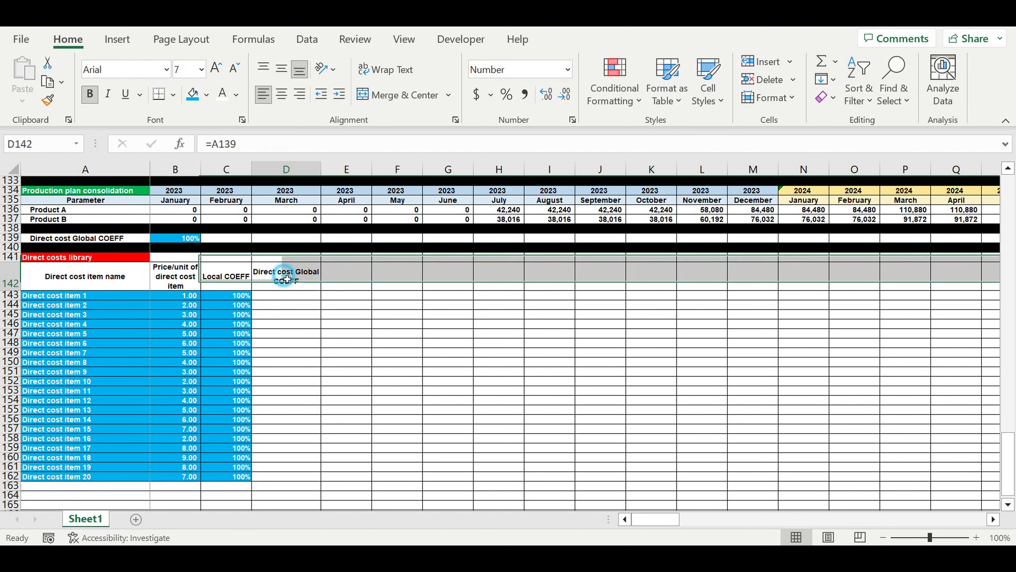
pyautogui.rightClick(286, 279)
pyautogui.click(320, 64)
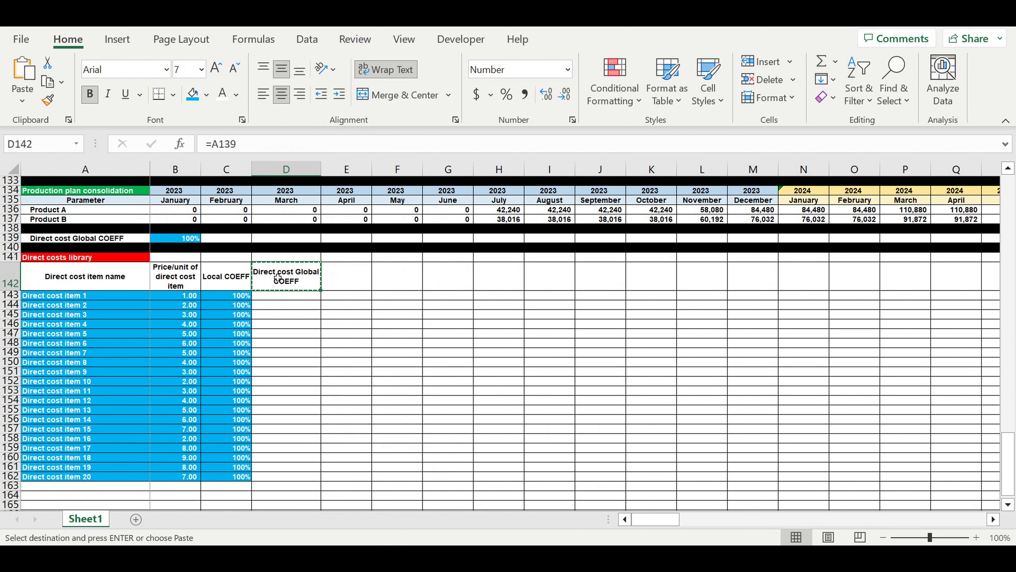
pyautogui.click(278, 276)
pyautogui.rightClick(278, 276)
pyautogui.click(333, 109)
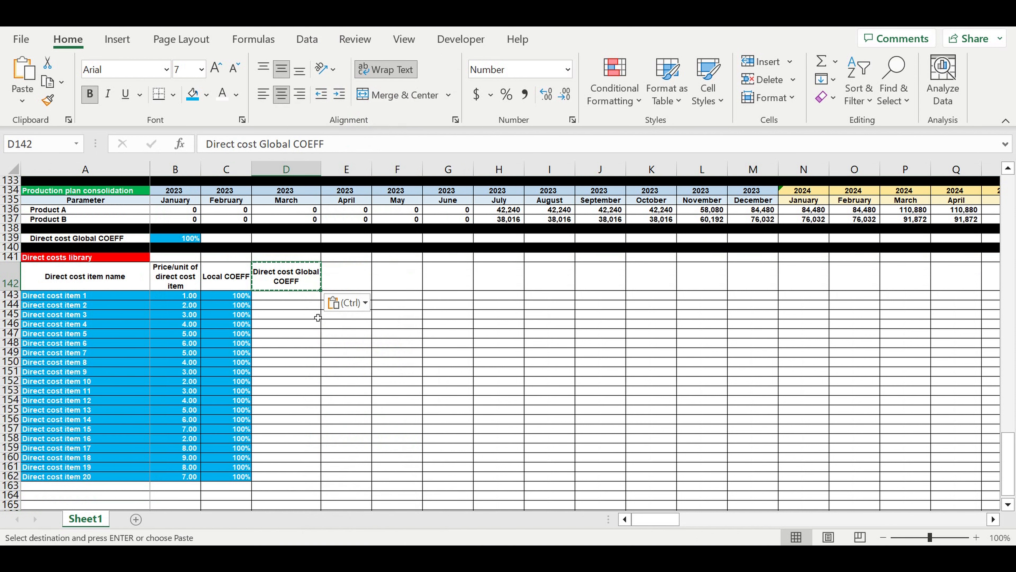
pyautogui.click(398, 324)
# Merge and center D143:D162 beside the direct cost items and enter 100% as the global coefficient
pyautogui.click(282, 299)
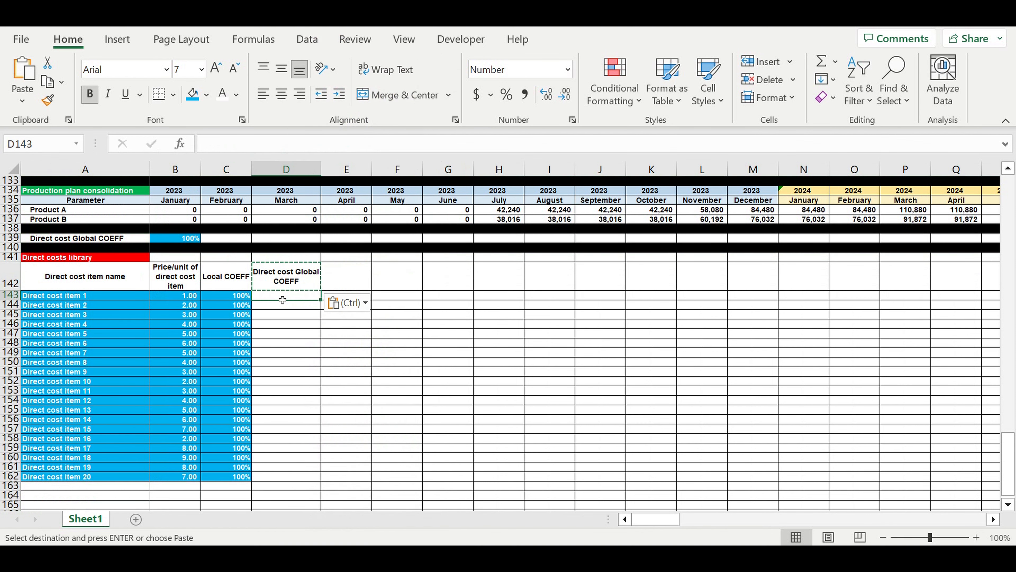
pyautogui.click(182, 242)
pyautogui.hotkey('ctrl', 'c')
pyautogui.moveTo(286, 300); pyautogui.dragTo(275, 478)
pyautogui.click(404, 95)
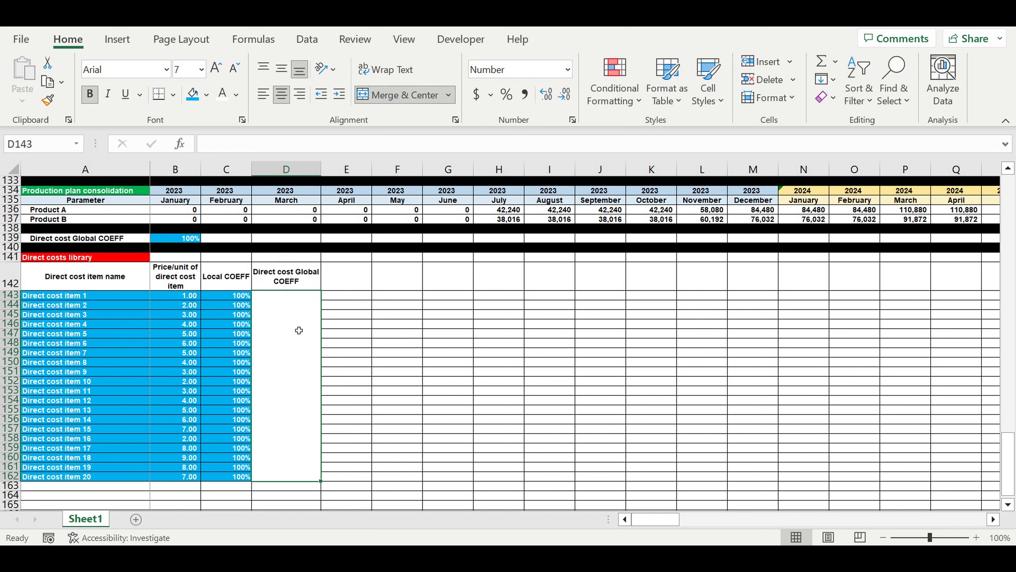
pyautogui.click(188, 238)
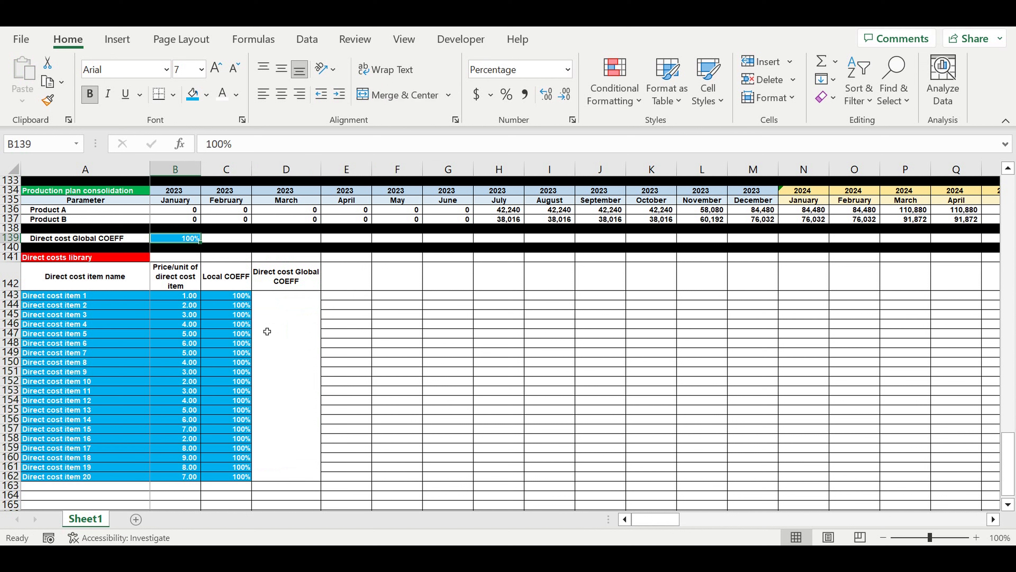
pyautogui.click(279, 342)
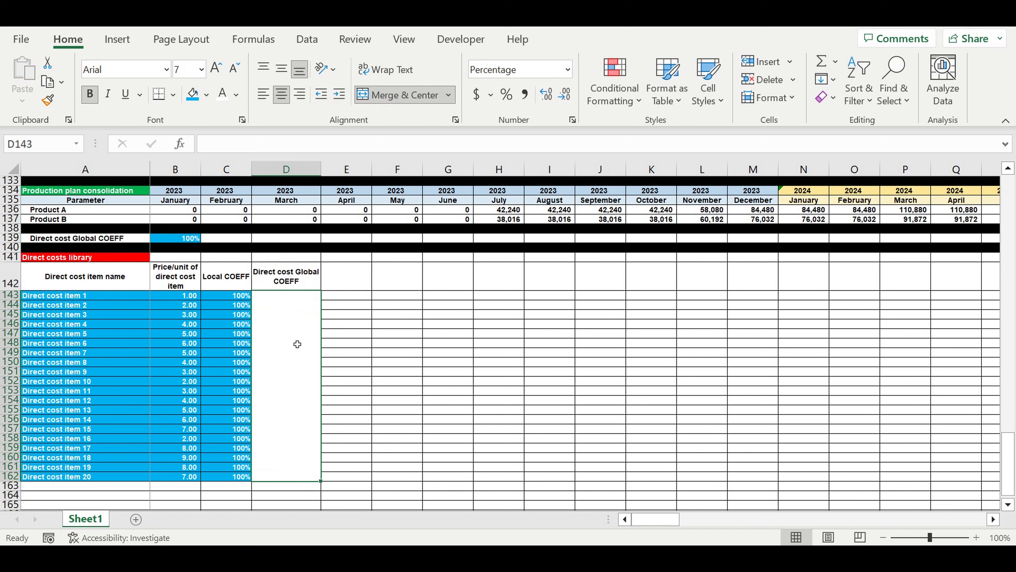
pyautogui.write('100')
# Center the merged global coefficient cell vertically with wrapped text, and give it a light blue fill with white text
pyautogui.click(294, 353)
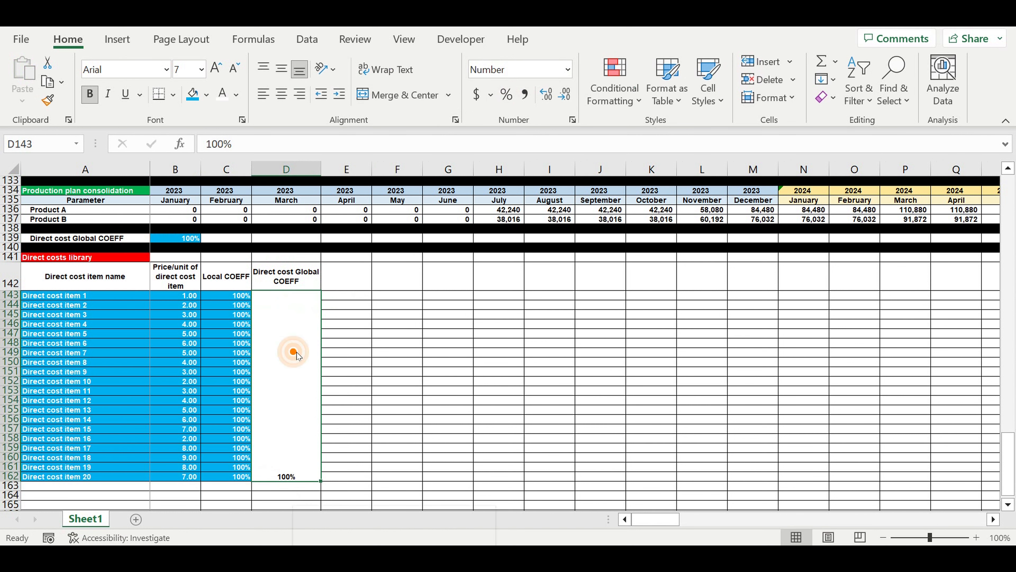
pyautogui.rightClick(297, 355)
pyautogui.click(329, 400)
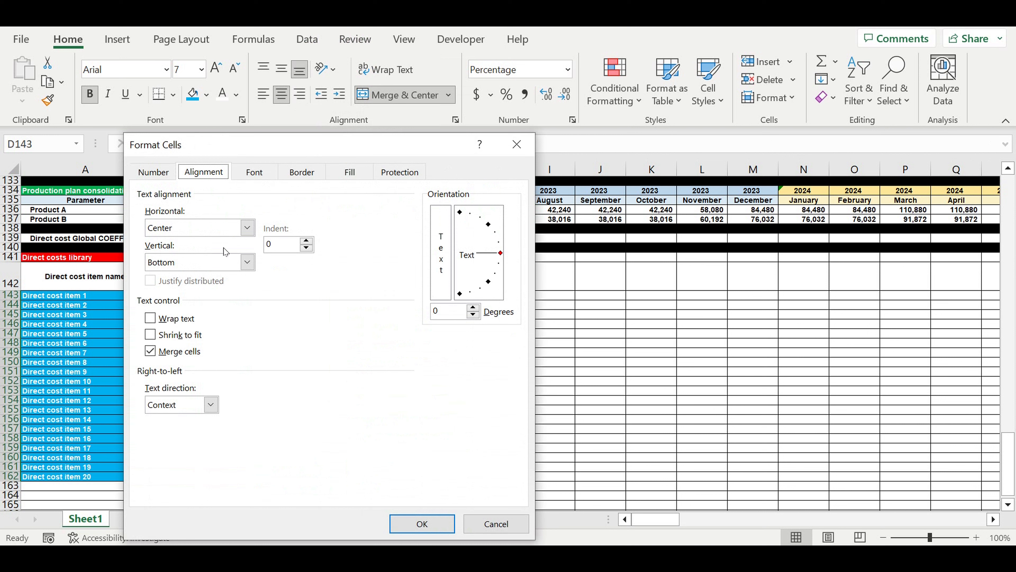
pyautogui.click(247, 262)
pyautogui.click(212, 288)
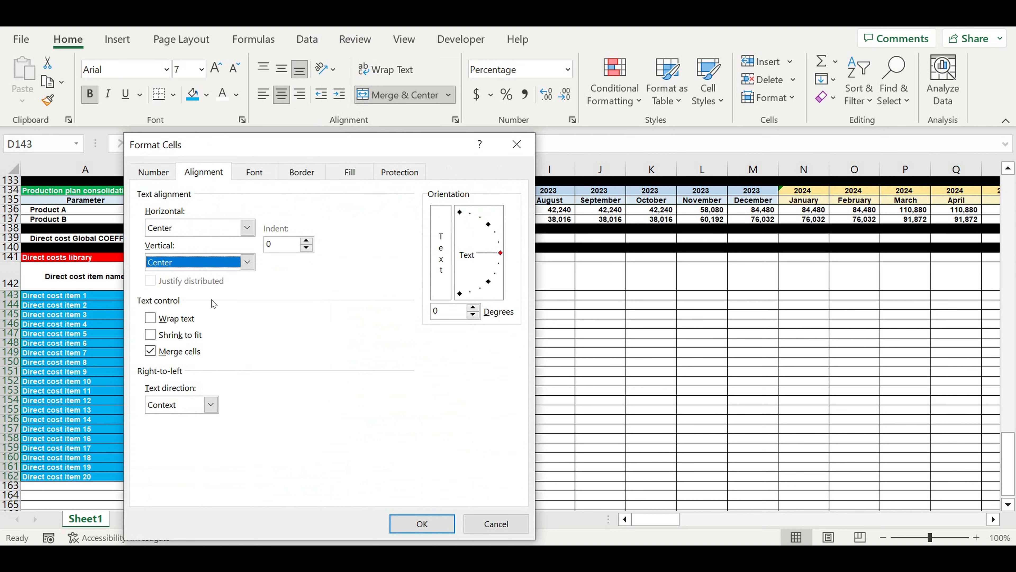
pyautogui.click(150, 318)
pyautogui.click(443, 517)
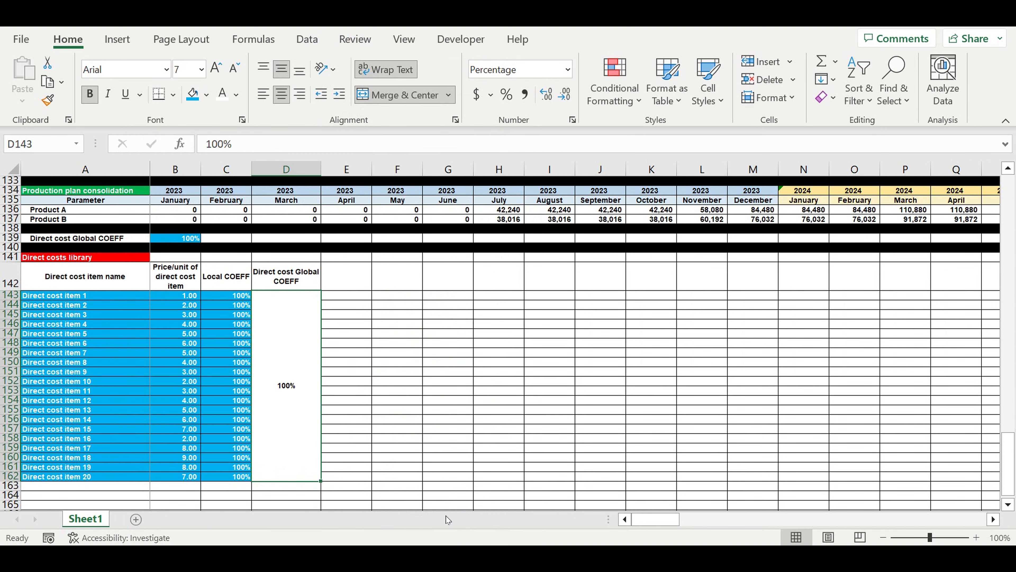
pyautogui.click(192, 95)
pyautogui.click(443, 325)
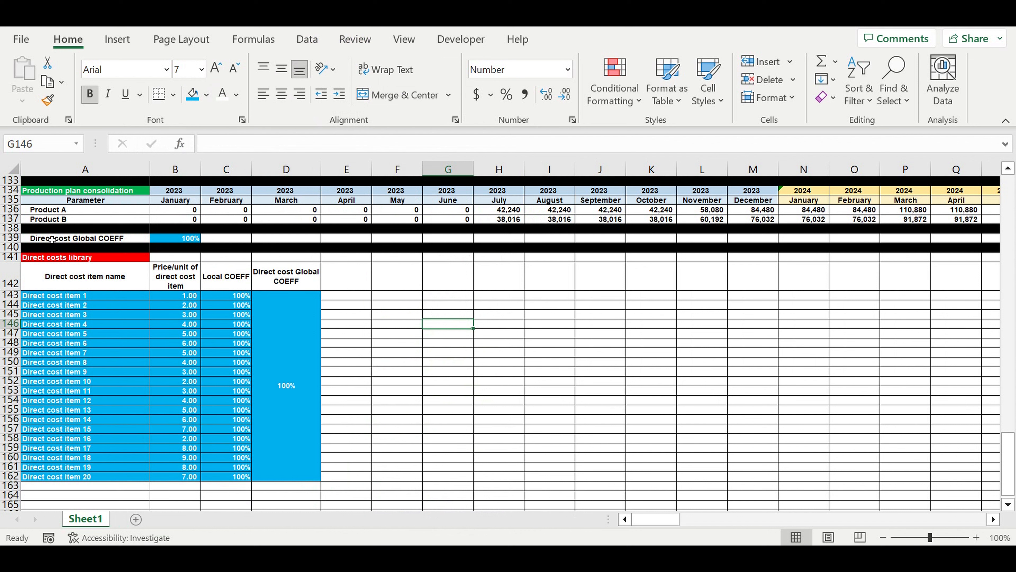
# Delete rows 139 and 140, the separate "Direct cost Global COEFF" row and the black separator below it
pyautogui.moveTo(11, 238); pyautogui.dragTo(10, 247)
pyautogui.rightClick(10, 246)
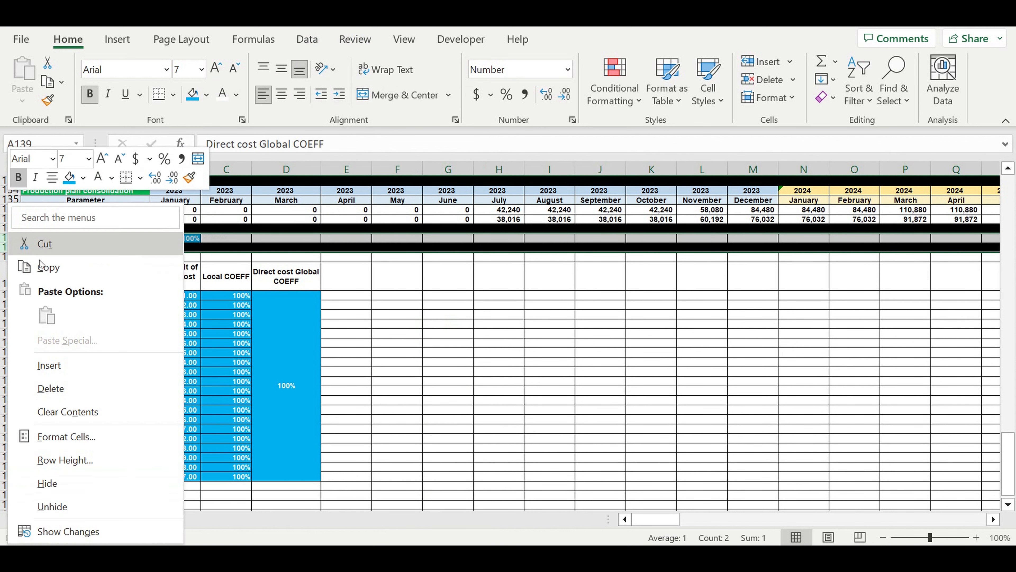
pyautogui.click(50, 387)
pyautogui.click(383, 334)
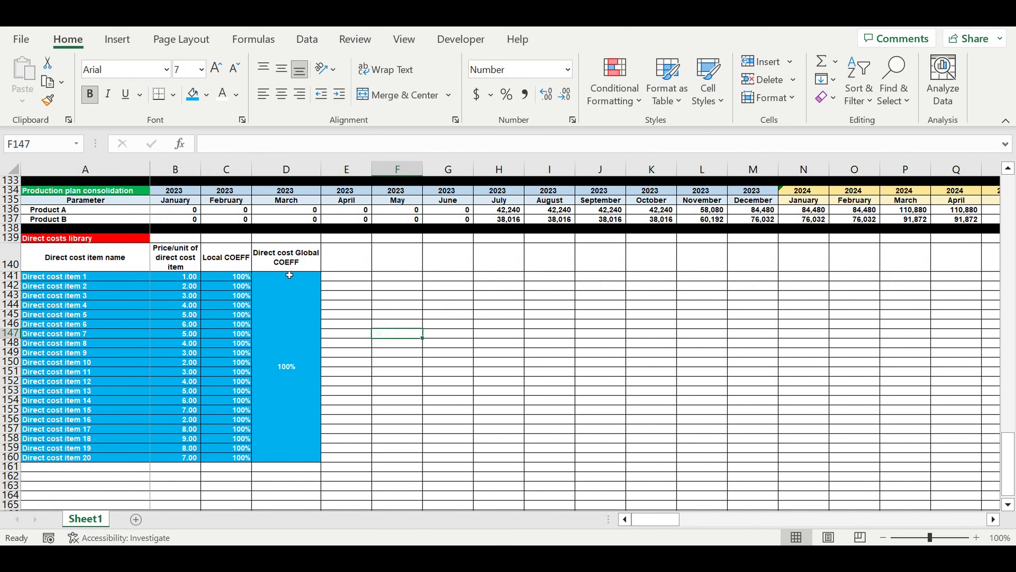
# Copy the B140 header to E140 and extend its text to "Price/unit of direct cost item (Final)"
pyautogui.click(298, 256)
pyautogui.click(369, 267)
pyautogui.click(303, 262)
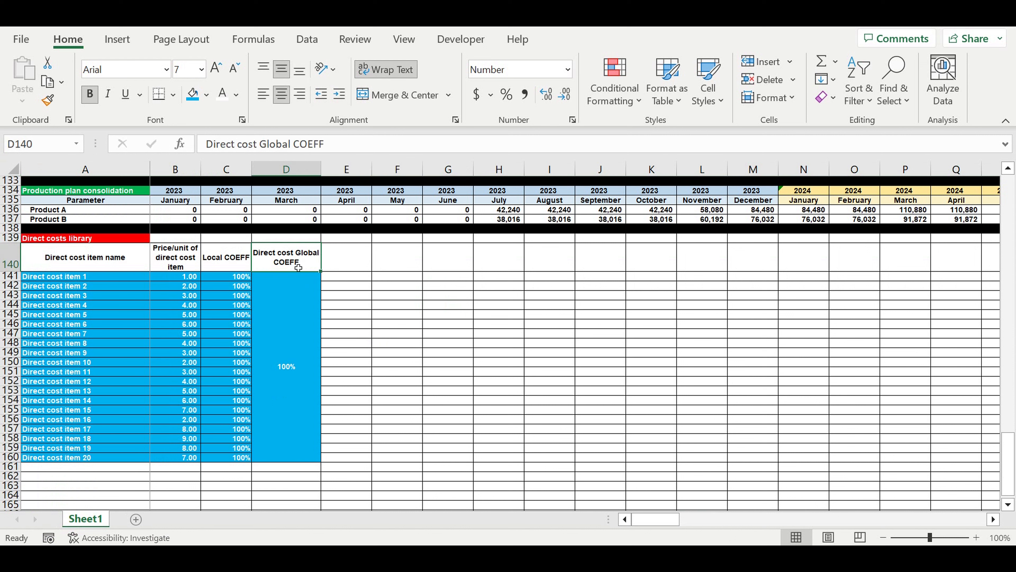
pyautogui.click(178, 254)
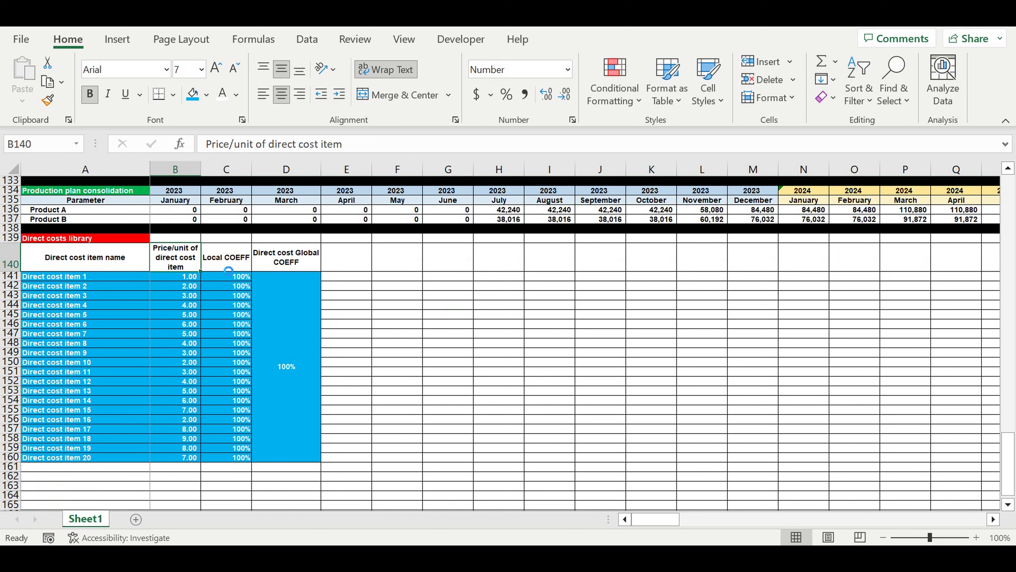
pyautogui.hotkey('ctrl', 'c')
pyautogui.click(352, 258)
pyautogui.hotkey('ctrl', 'v')
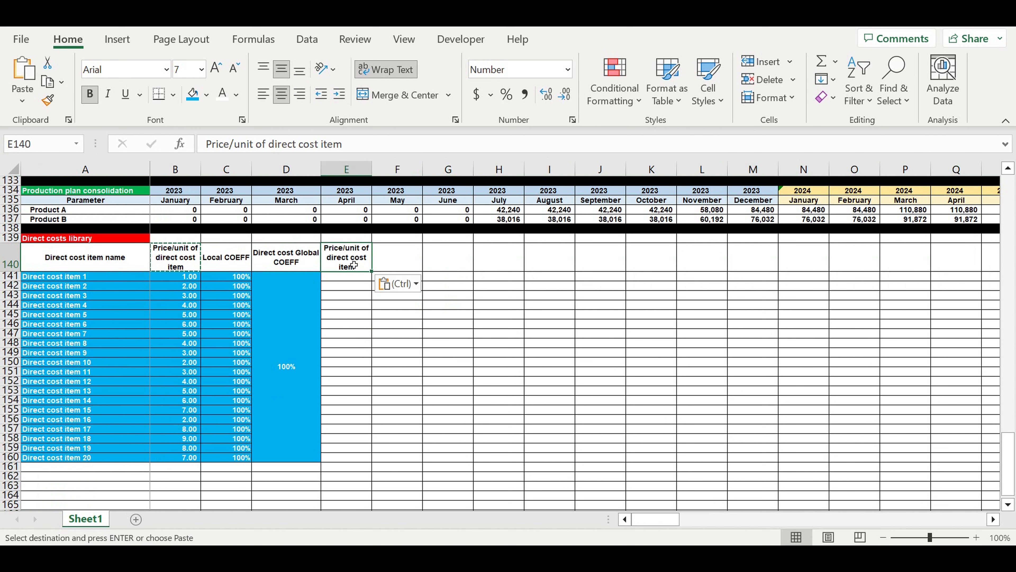
pyautogui.click(372, 152)
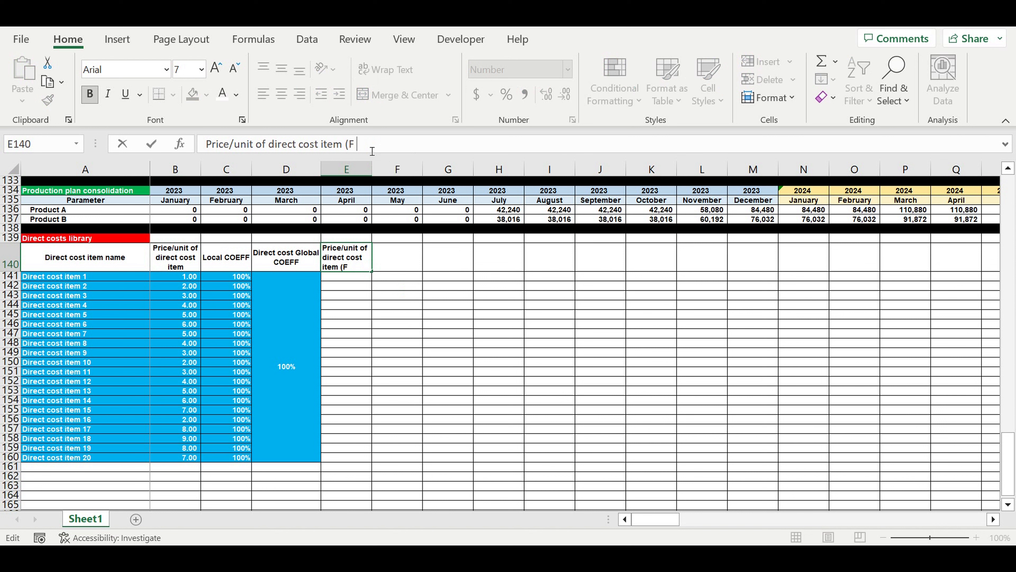
pyautogui.press('Return')
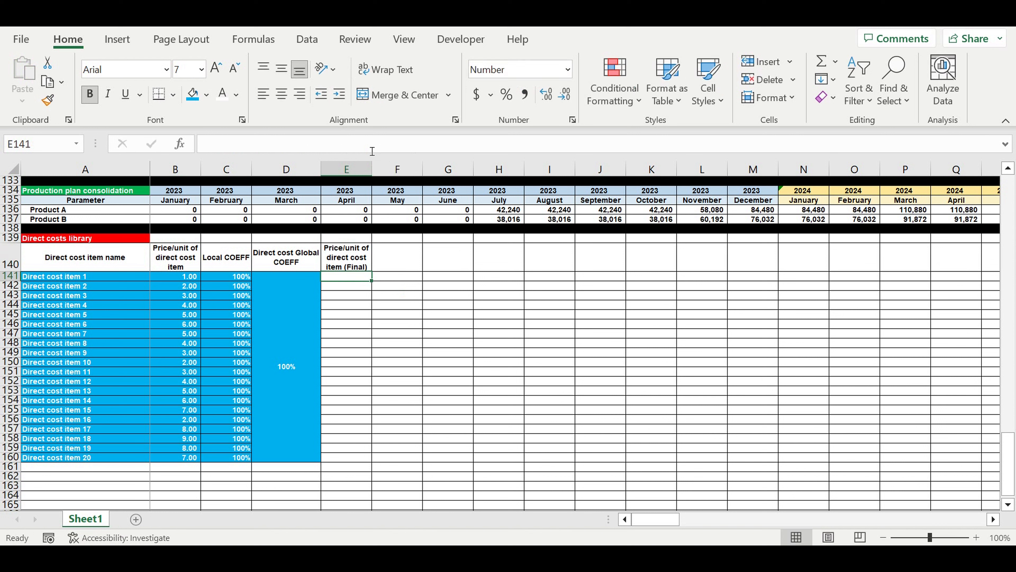
# Enter the final price formula =B141*C141*$D$141 in E141
pyautogui.write('=')
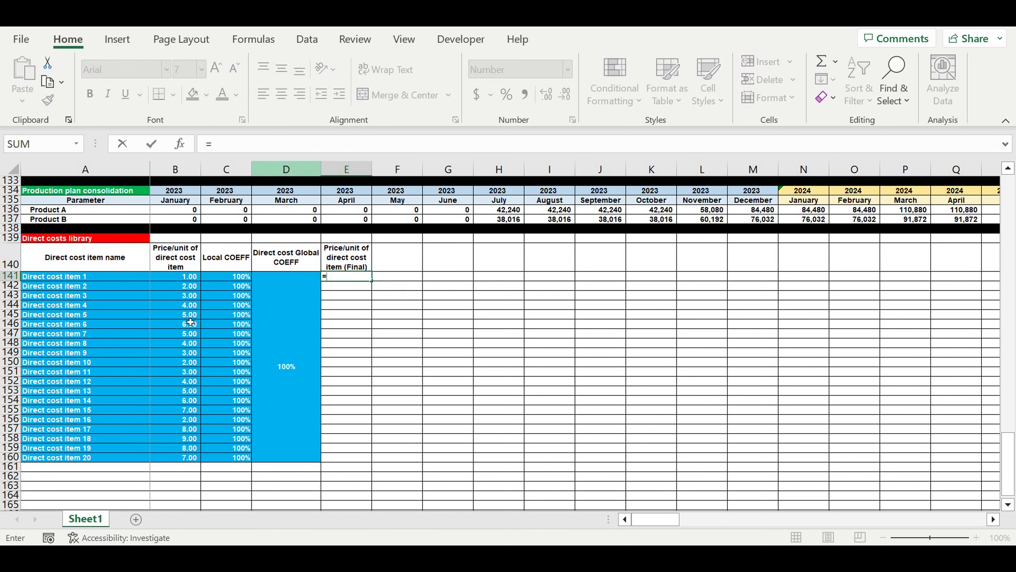
pyautogui.click(168, 280)
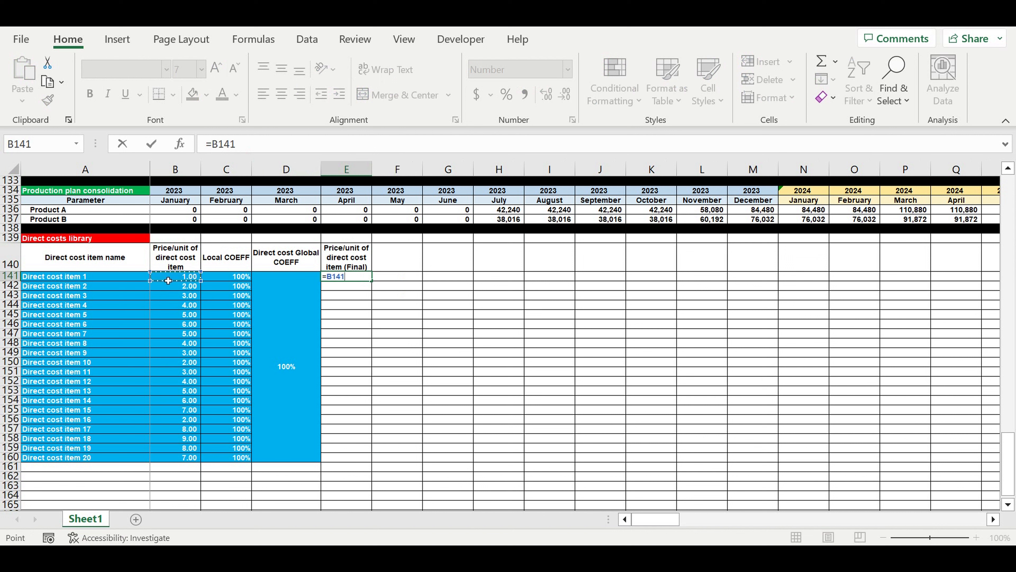
pyautogui.write('*')
pyautogui.click(225, 279)
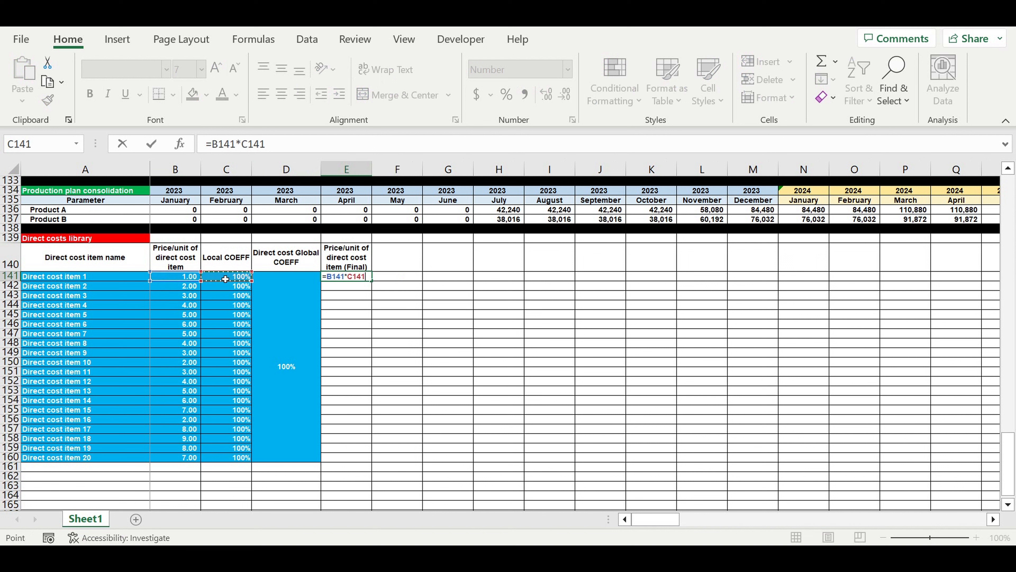
pyautogui.write('*')
pyautogui.click(293, 292)
pyautogui.click(272, 145)
pyautogui.write('$D141')
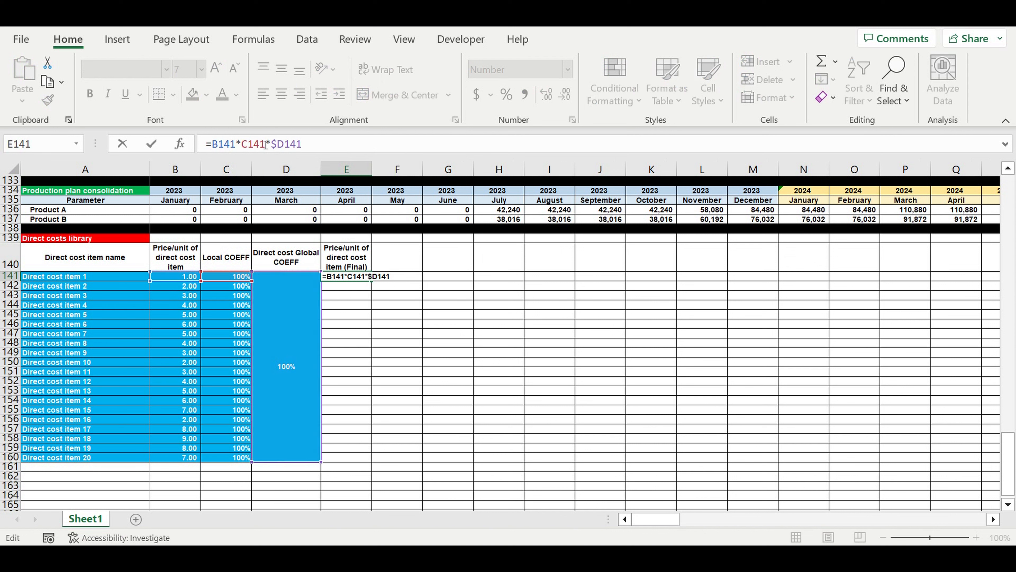
pyautogui.press('Right')
pyautogui.write('$')
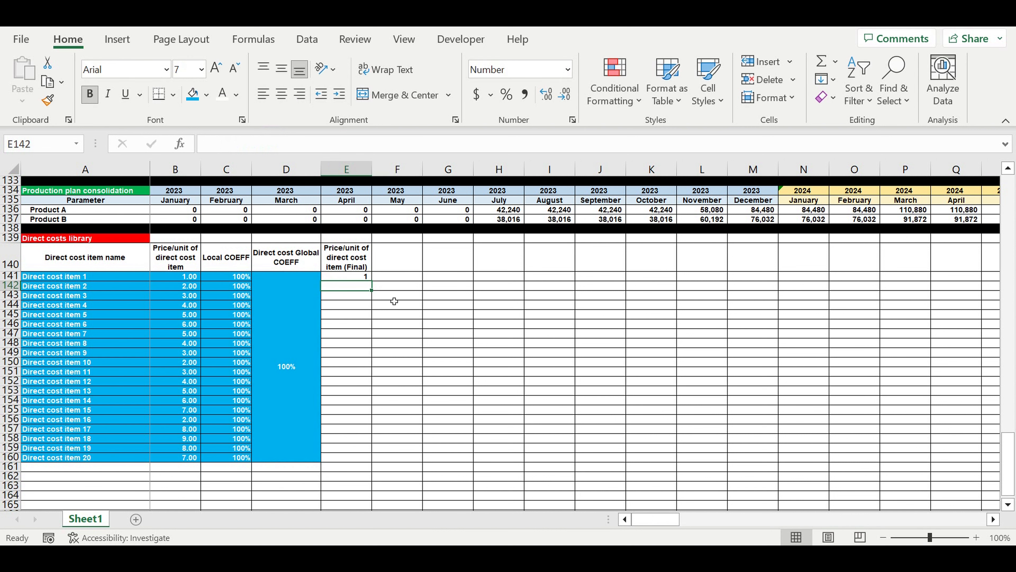
# Show E141 with two decimals and fill its formula down to E160
pyautogui.click(348, 277)
pyautogui.click(545, 96)
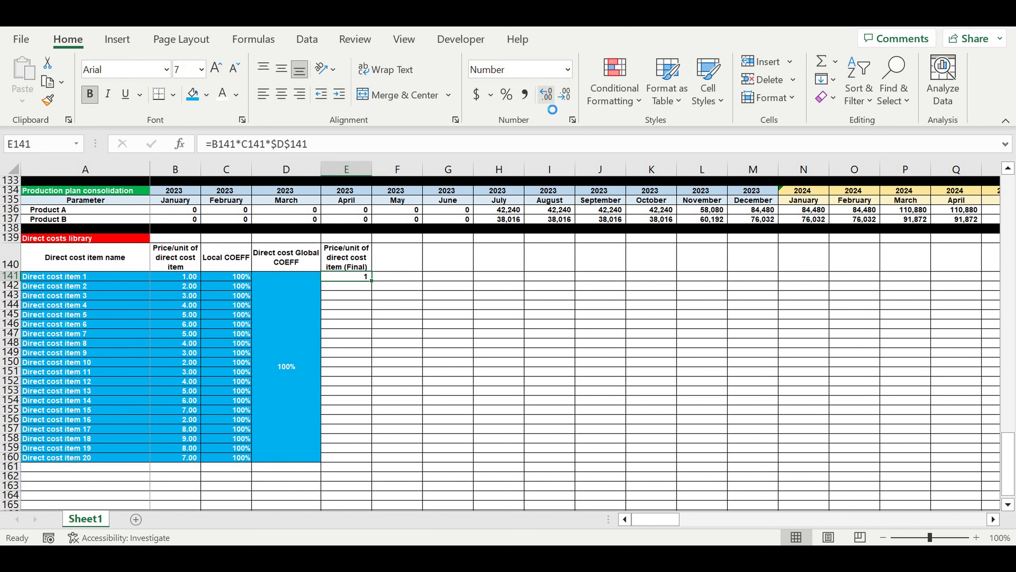
pyautogui.click(545, 97)
pyautogui.moveTo(374, 307); pyautogui.dragTo(347, 464)
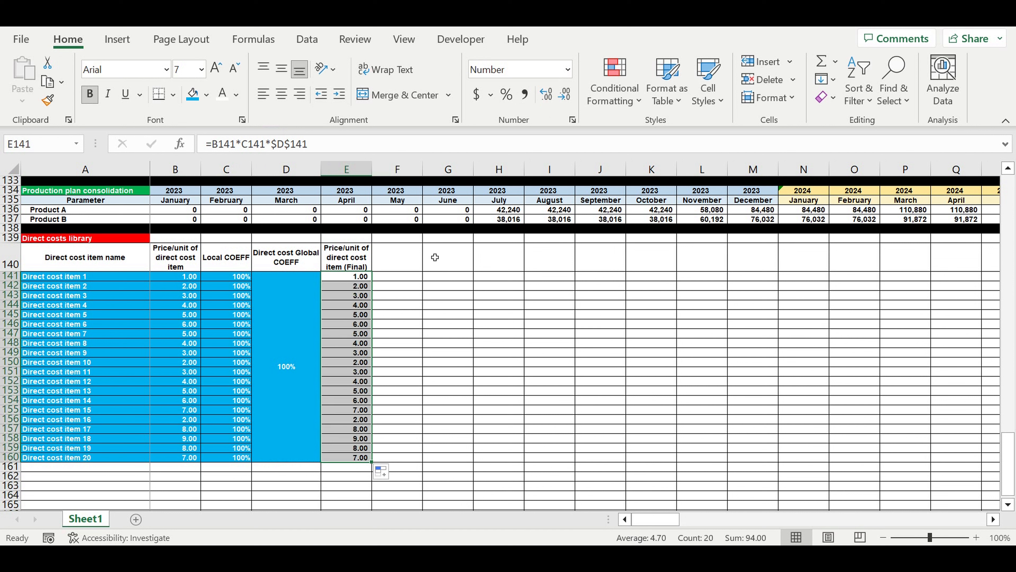
# Fill the direct costs library header cells A140:E140 with a pale blue theme color
pyautogui.moveTo(130, 262); pyautogui.dragTo(347, 260)
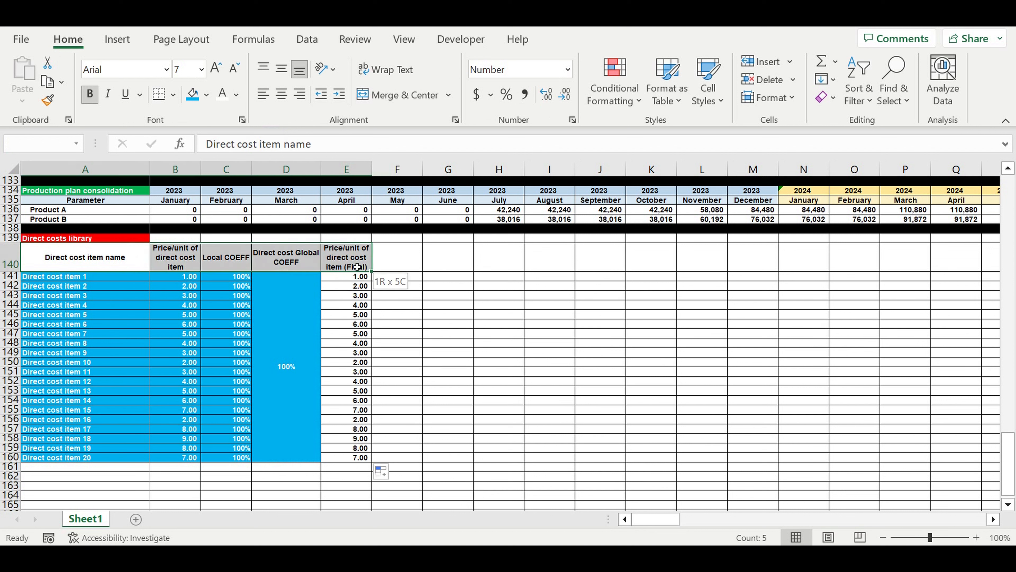
pyautogui.click(207, 94)
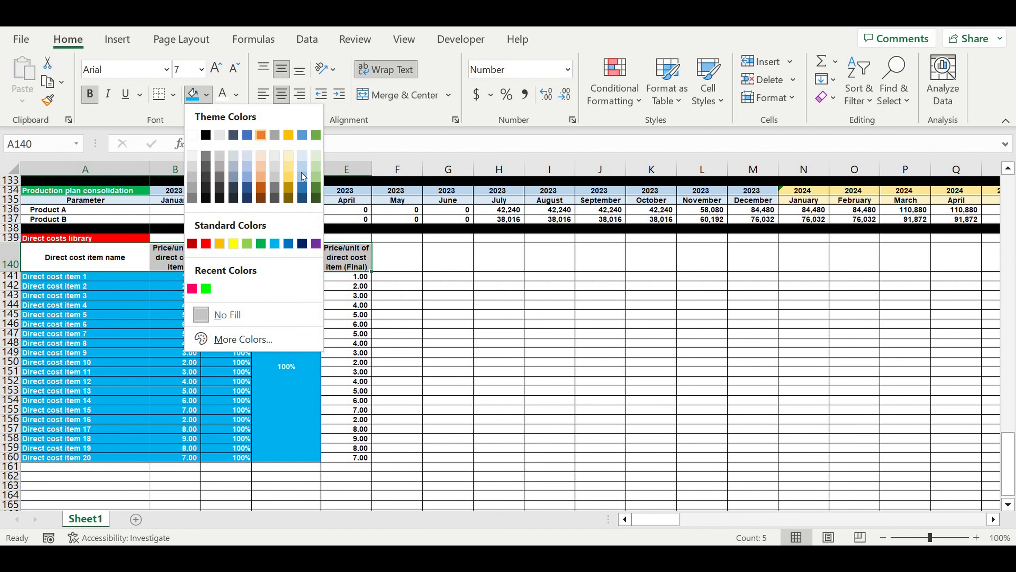
pyautogui.click(302, 157)
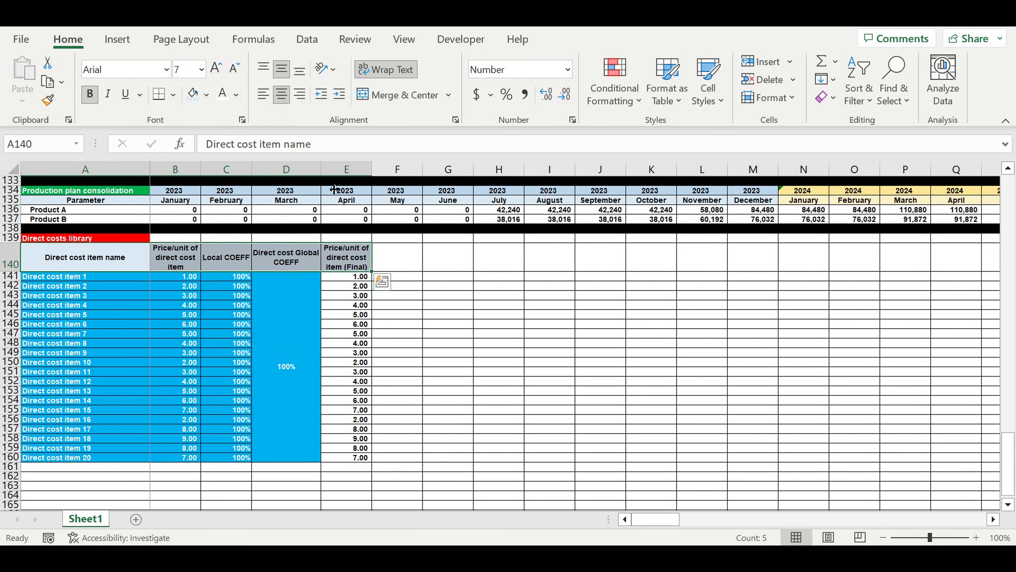
pyautogui.click(499, 334)
# Fill the whole of row 161 below the direct costs library with black as a separator
pyautogui.scroll(-2, 277, 388)
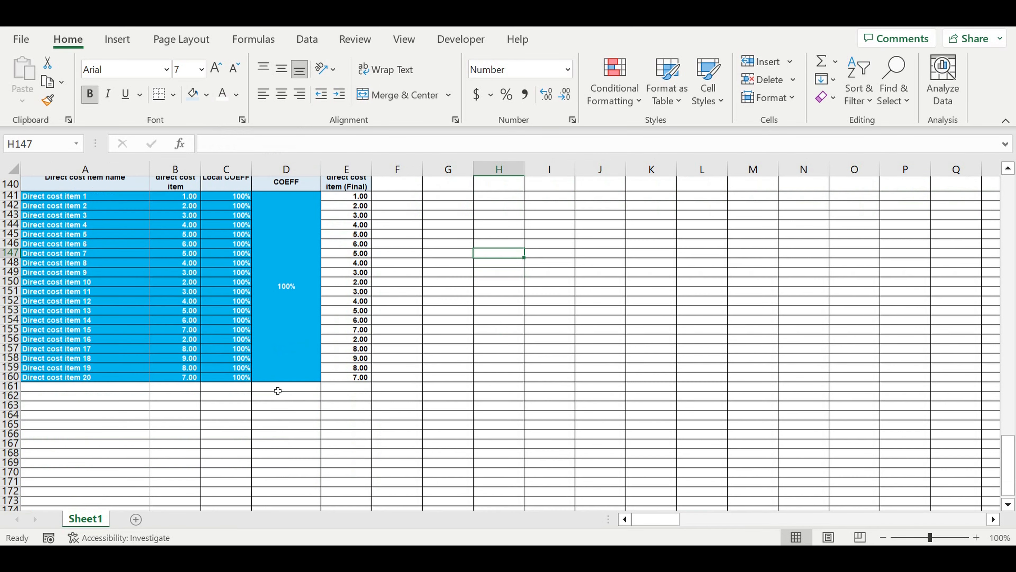
pyautogui.click(8, 389)
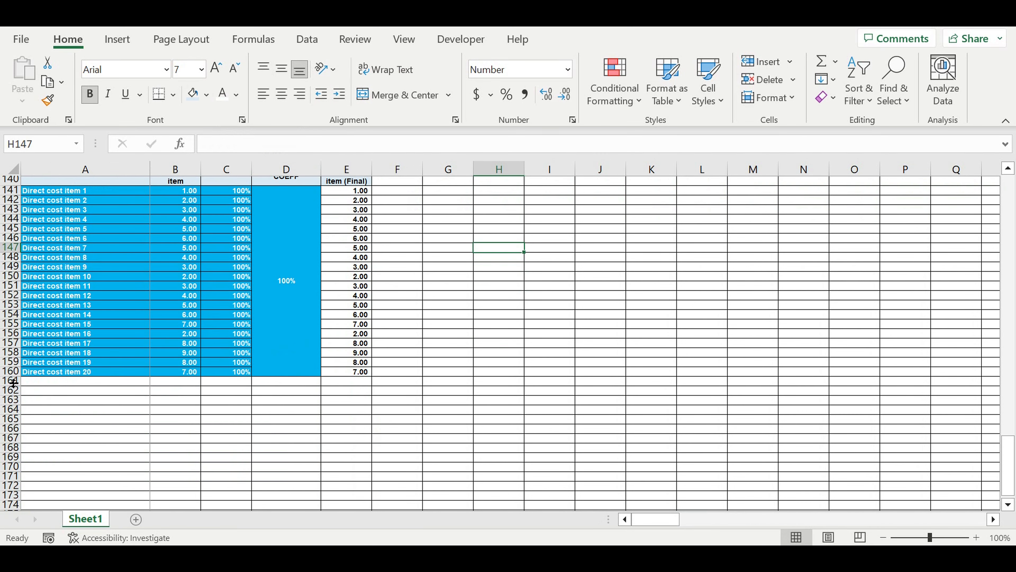
pyautogui.click(15, 384)
pyautogui.click(206, 95)
pyautogui.click(207, 136)
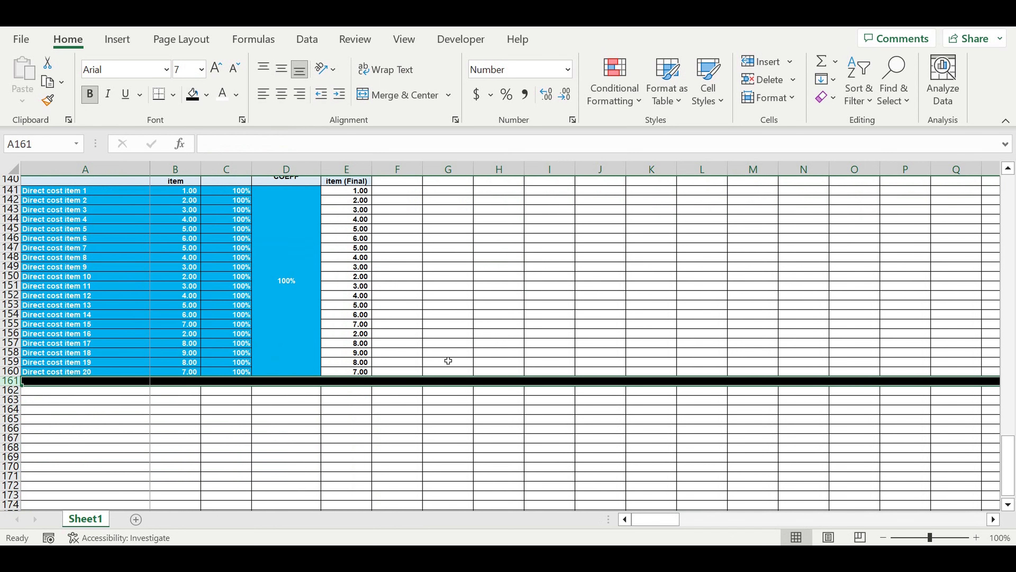
# Indent the direct cost item names in A141:A160 by one level
pyautogui.scroll(1, 327, 330)
pyautogui.moveTo(52, 223); pyautogui.dragTo(52, 402)
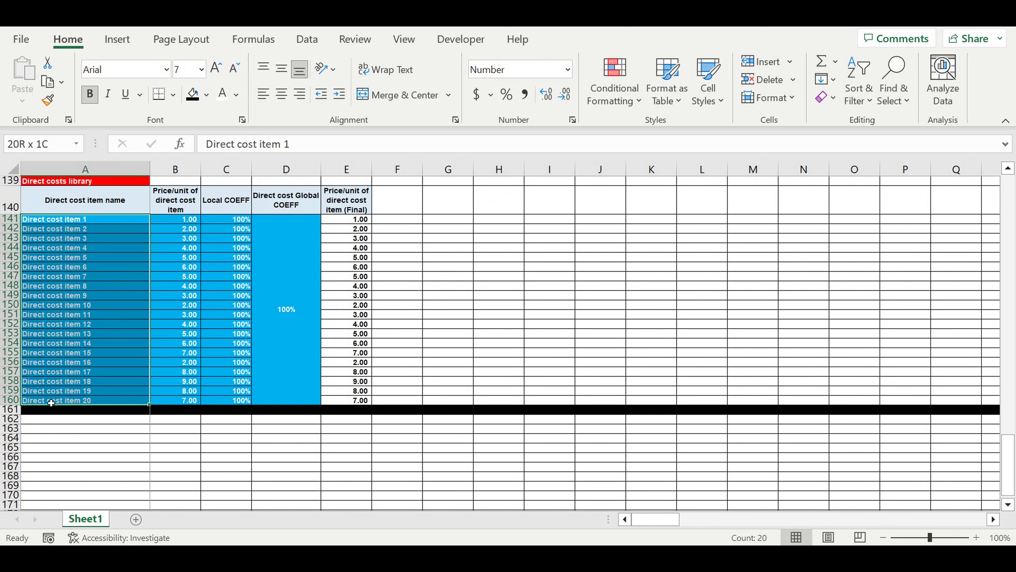
pyautogui.click(339, 95)
pyautogui.click(419, 277)
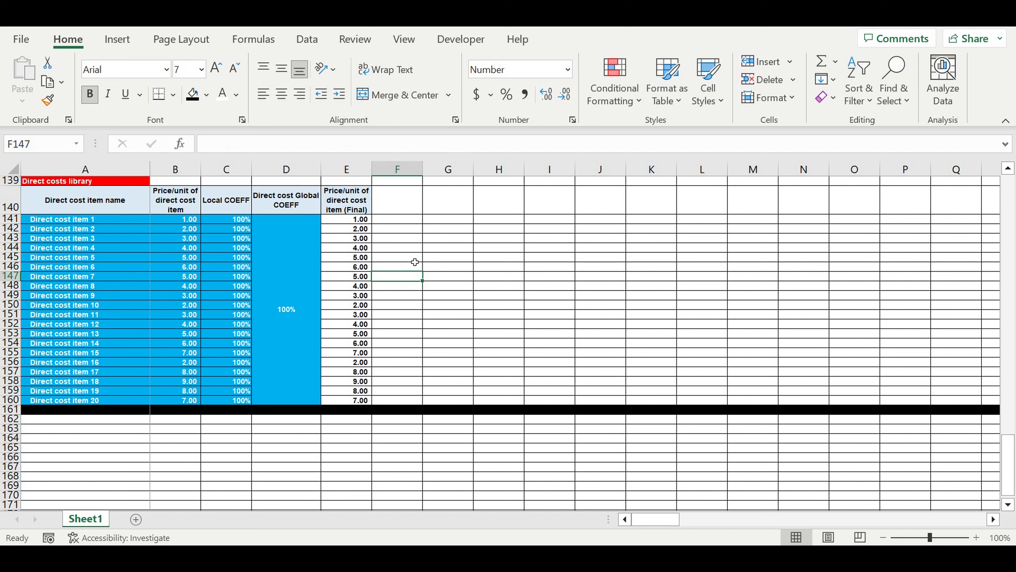
pyautogui.click(64, 247)
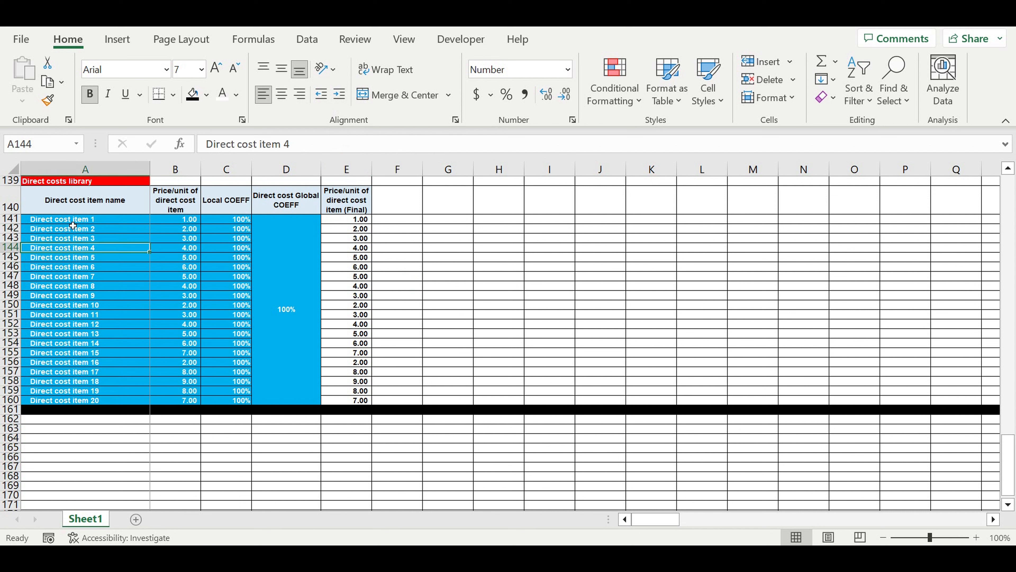
pyautogui.moveTo(73, 219); pyautogui.dragTo(135, 395)
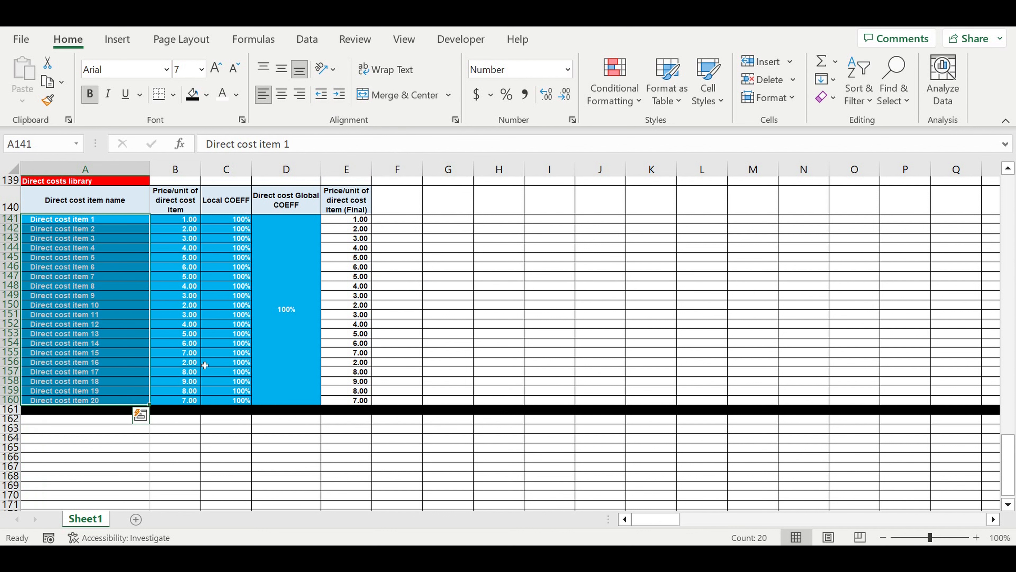
pyautogui.click(479, 295)
# Enter the section title "Direct costs" in A162 below the black separator row
pyautogui.scroll(-1, 267, 368)
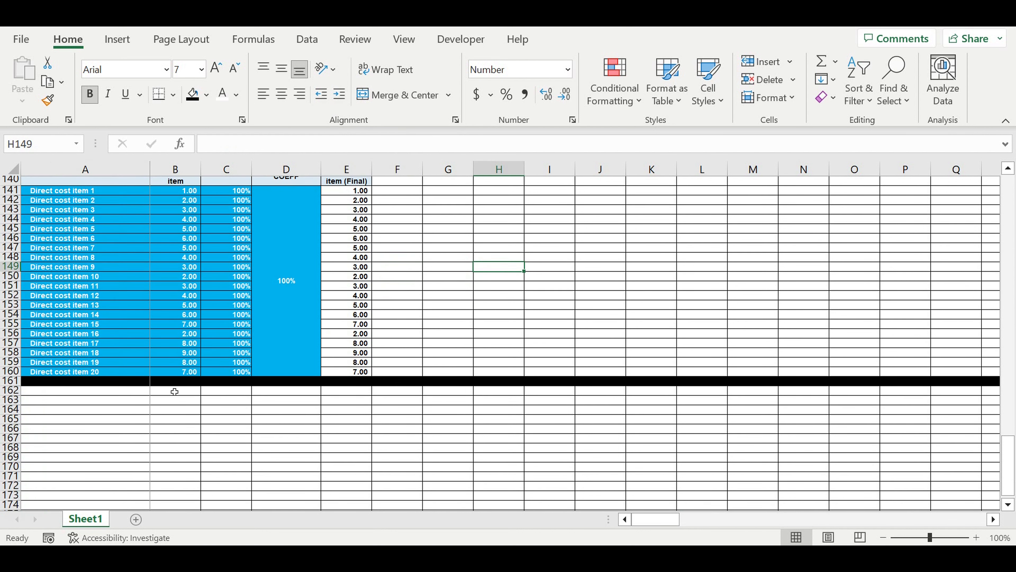
pyautogui.click(116, 395)
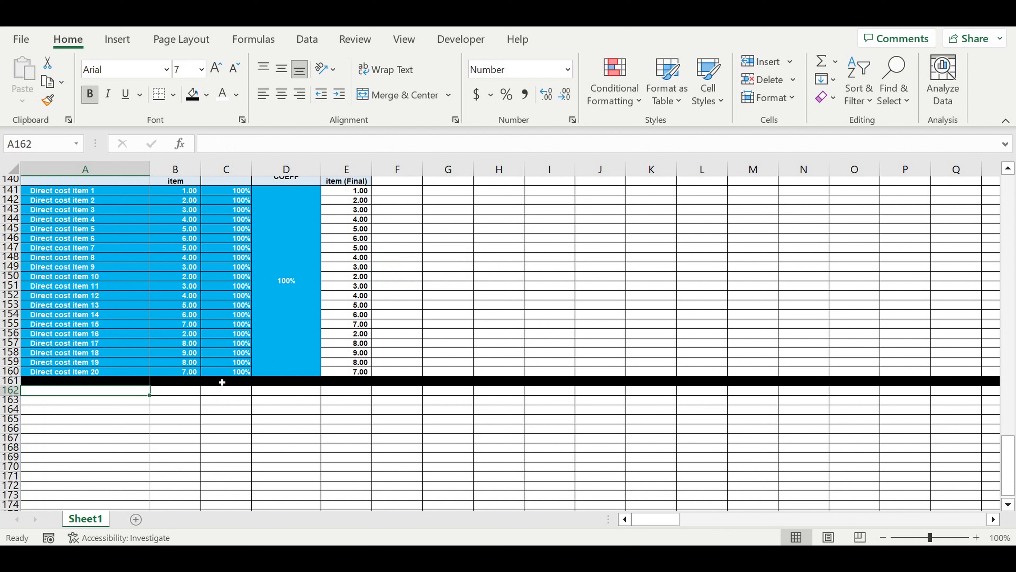
pyautogui.write('Direct costs')
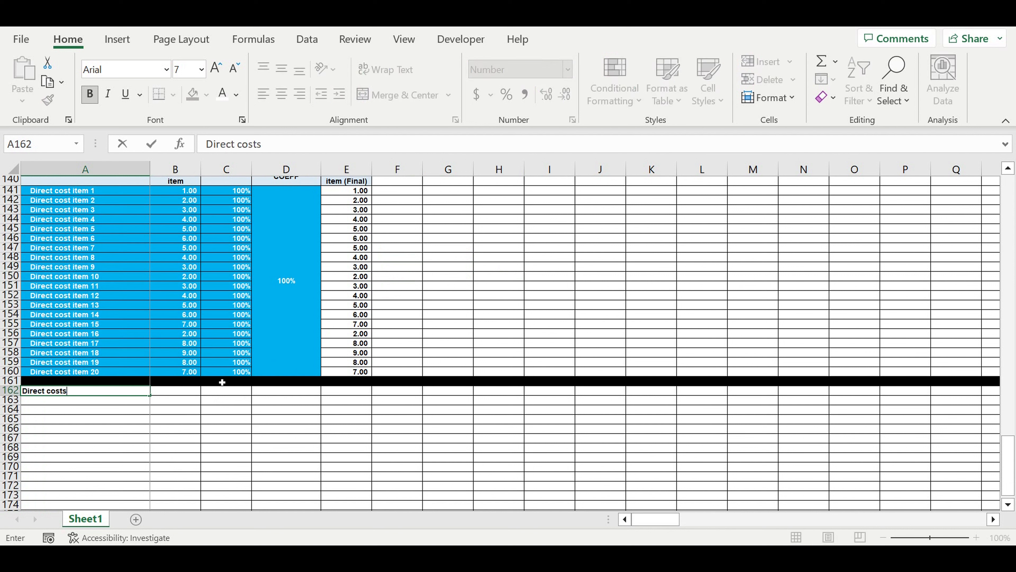
pyautogui.press('Return')
# Link A163 to the Product A name in the Products table with the formula =A16
pyautogui.write('=')
pyautogui.moveTo(1011, 448); pyautogui.dragTo(1009, 180)
pyautogui.click(53, 188)
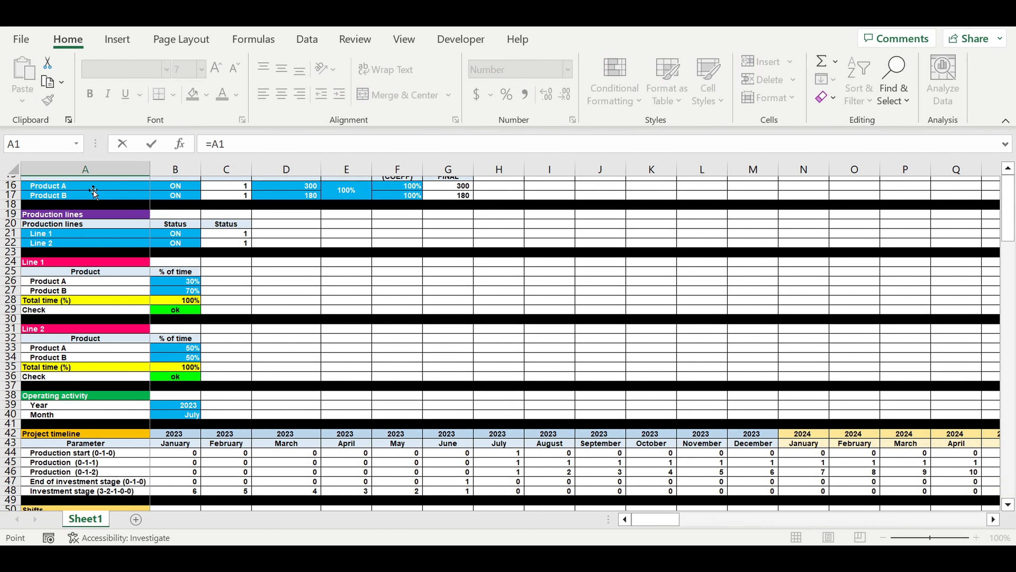
pyautogui.click(112, 194)
pyautogui.click(97, 202)
pyautogui.scroll(-1, 148, 266)
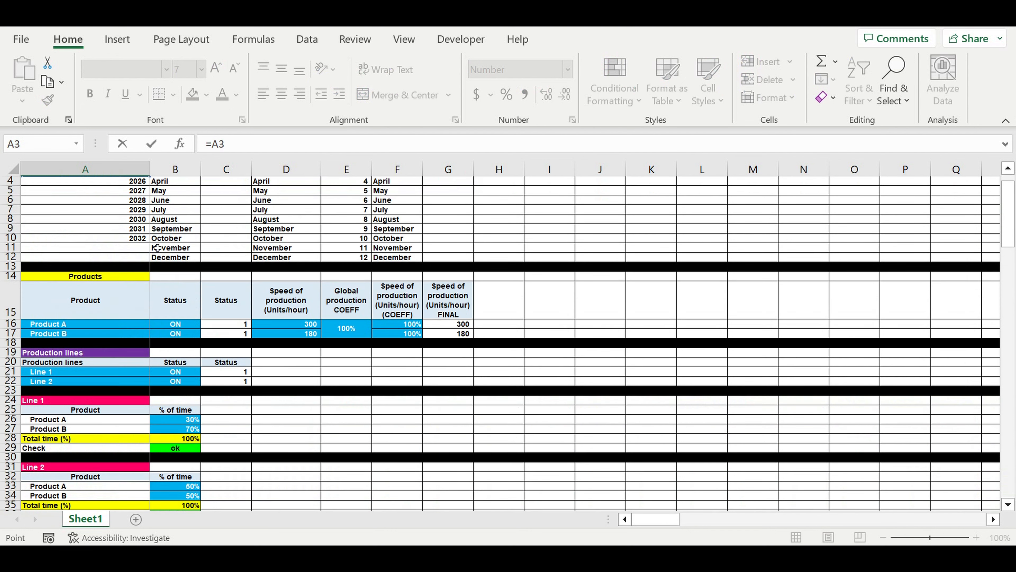
pyautogui.scroll(1, 157, 247)
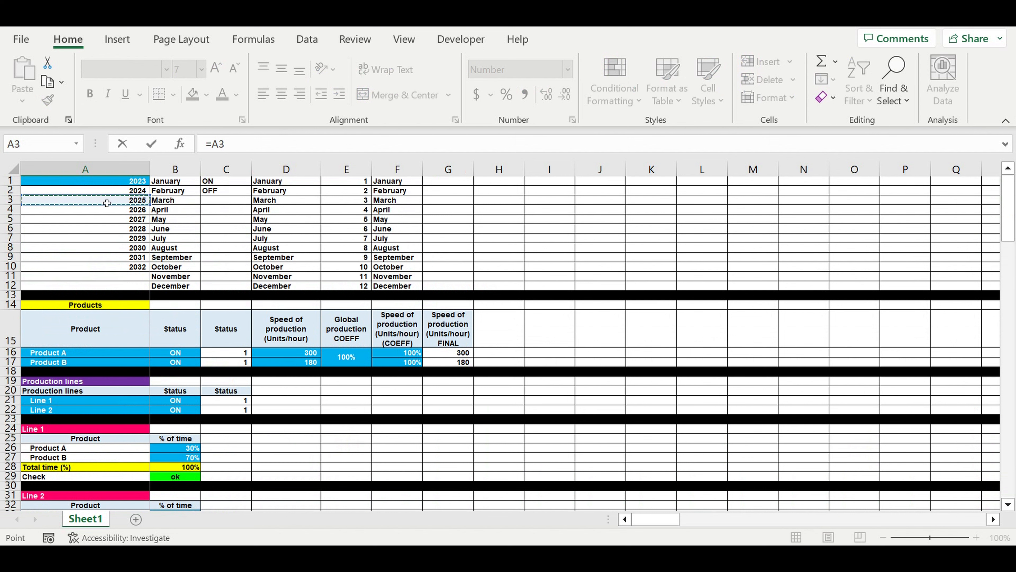
pyautogui.moveTo(104, 205); pyautogui.dragTo(82, 352)
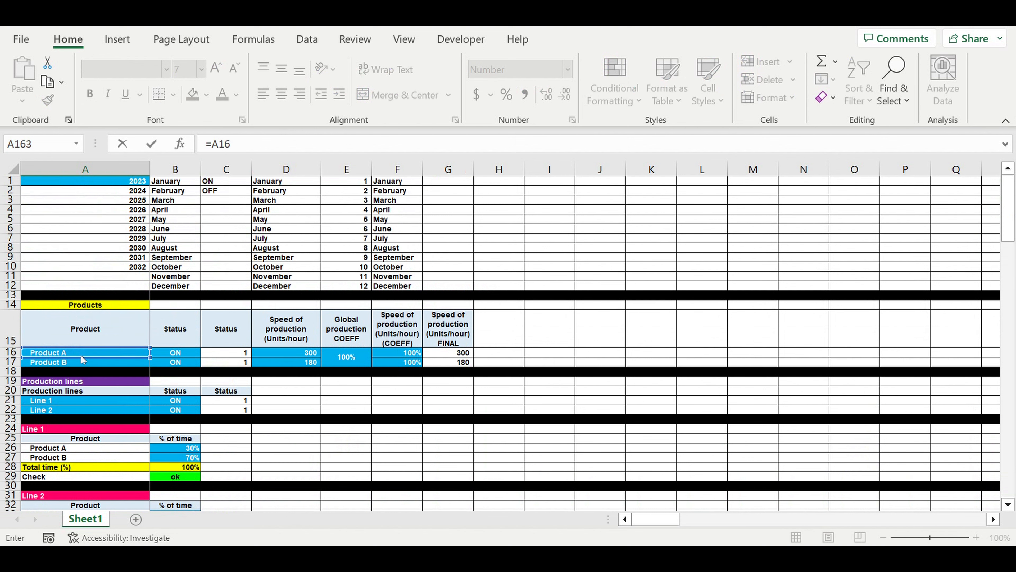
pyautogui.press('Return')
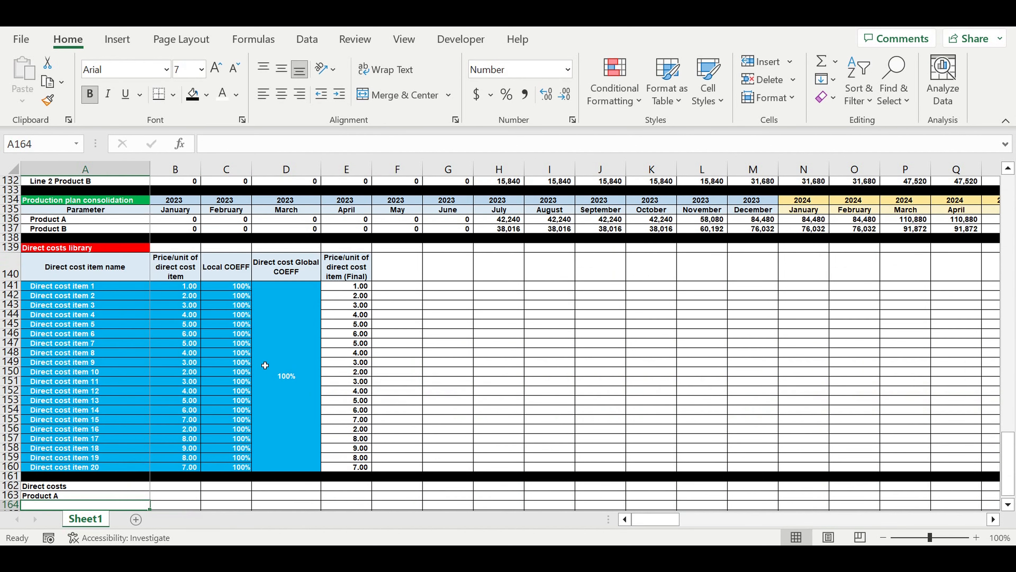
# Fill the Direct costs title in A162 with standard dark blue and the Product A cell A163 with a darker blue theme color
pyautogui.scroll(-2, 60, 427)
pyautogui.click(48, 430)
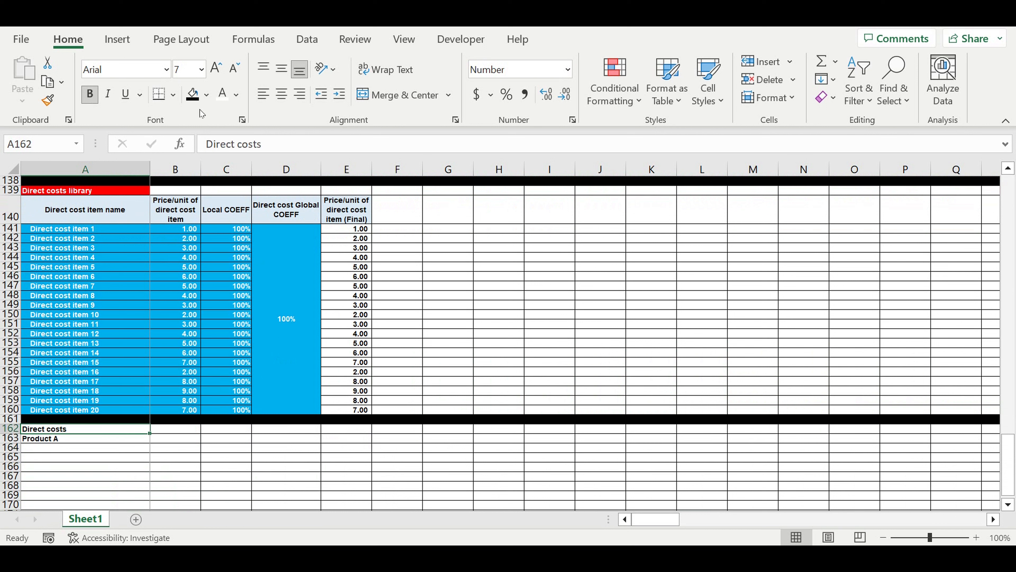
pyautogui.click(206, 94)
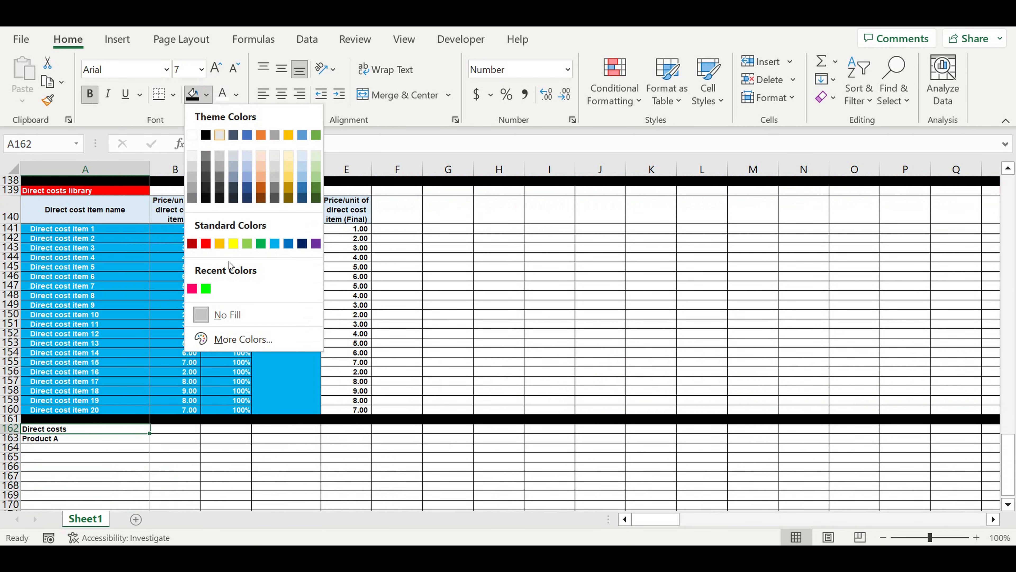
pyautogui.click(302, 243)
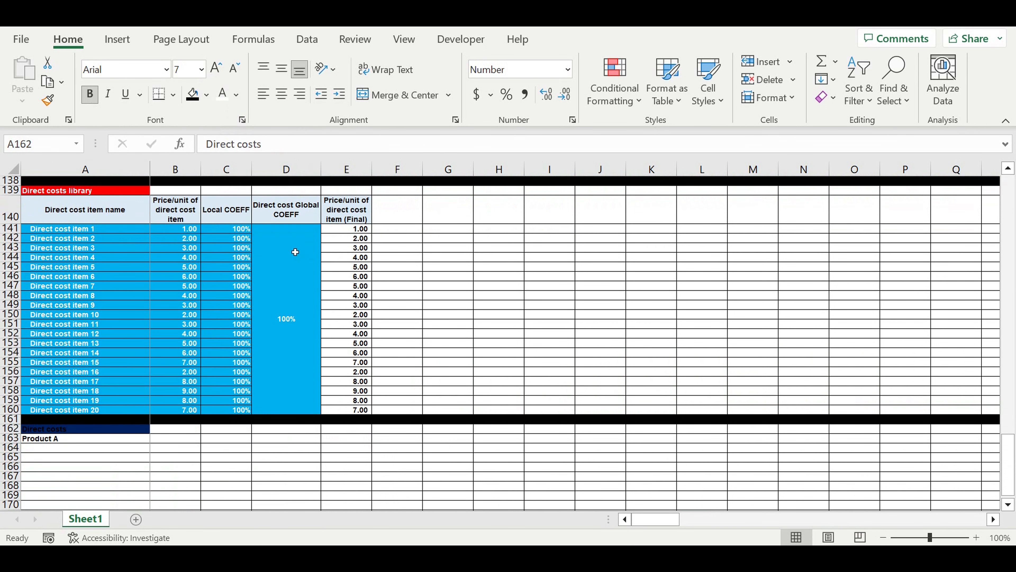
pyautogui.click(115, 439)
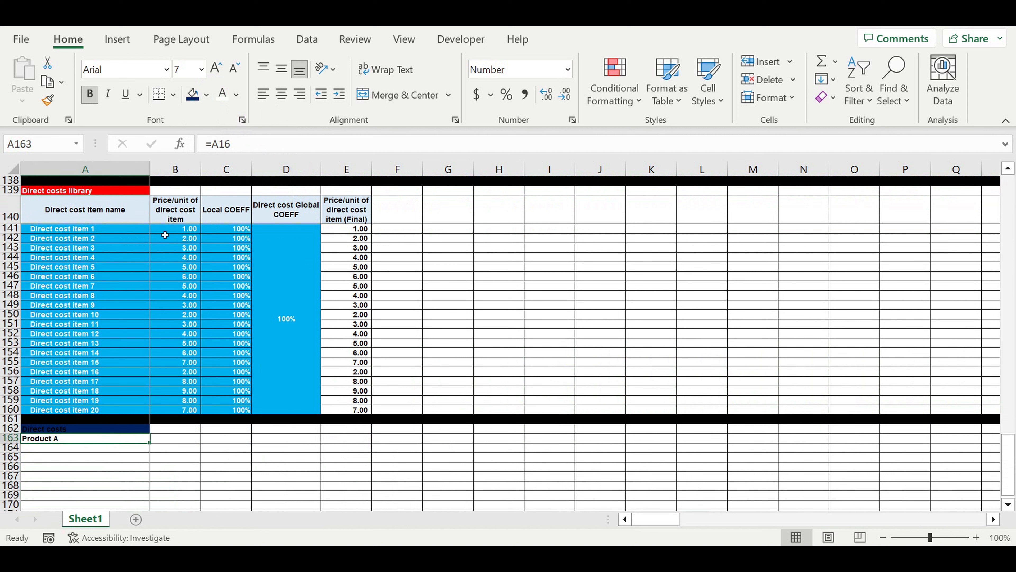
pyautogui.click(206, 95)
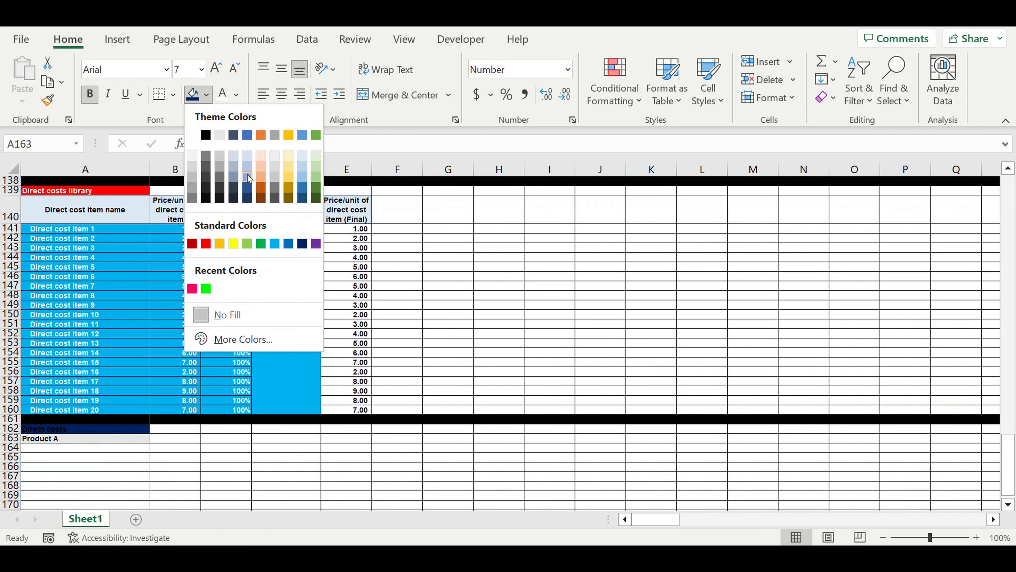
pyautogui.click(247, 187)
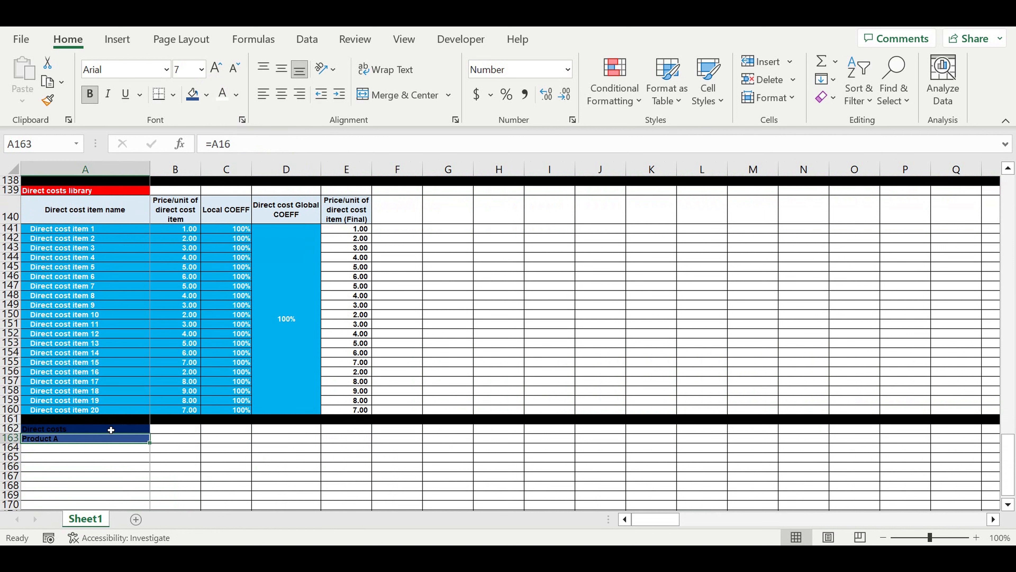
# Change the font color of the titles in A162:A163 to white
pyautogui.moveTo(110, 430); pyautogui.dragTo(111, 439)
pyautogui.click(222, 94)
pyautogui.click(277, 437)
# Link A164 to the library's direct cost item name header with the formula =A140
pyautogui.scroll(-3, 240, 417)
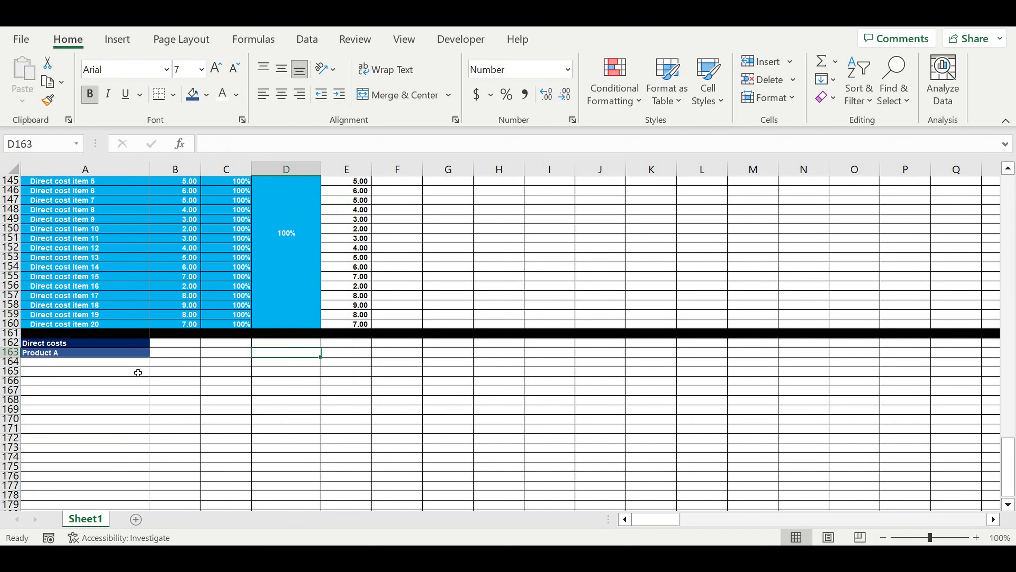
pyautogui.click(126, 364)
pyautogui.write('=')
pyautogui.scroll(2, 117, 217)
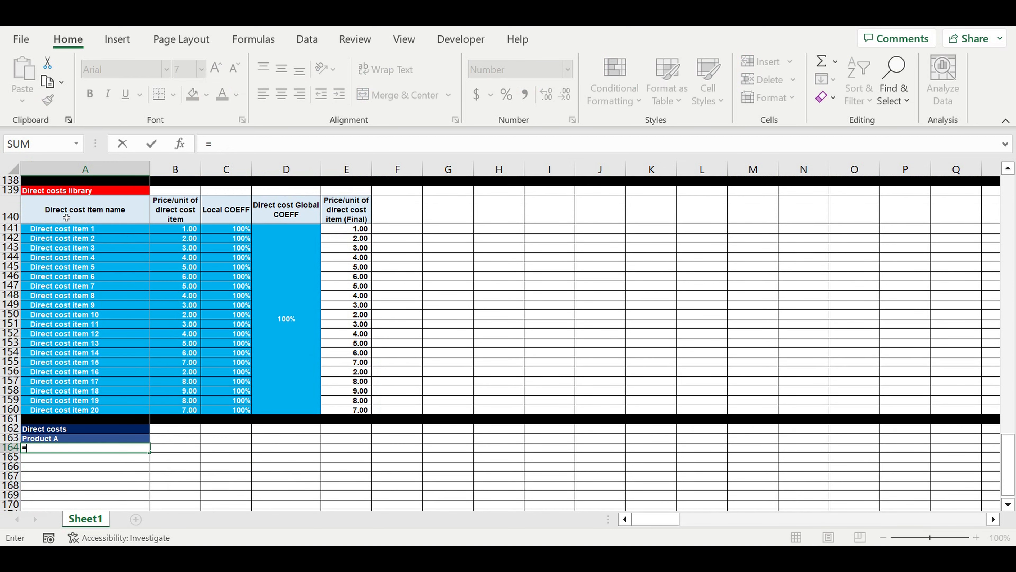
pyautogui.click(61, 213)
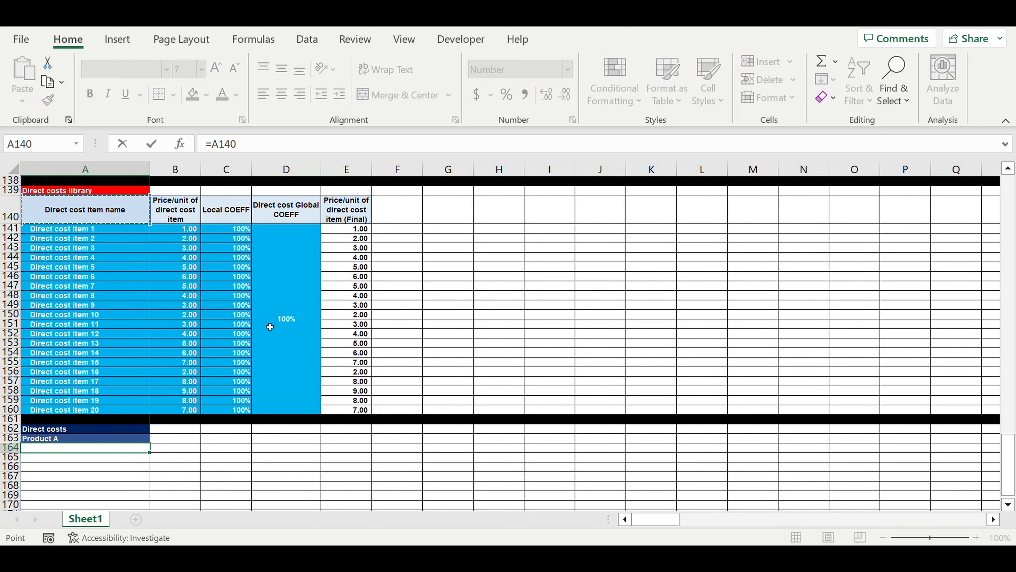
pyautogui.press('Return')
# Link B164 to the library's final price per unit header with the formula =E140
pyautogui.click(60, 441)
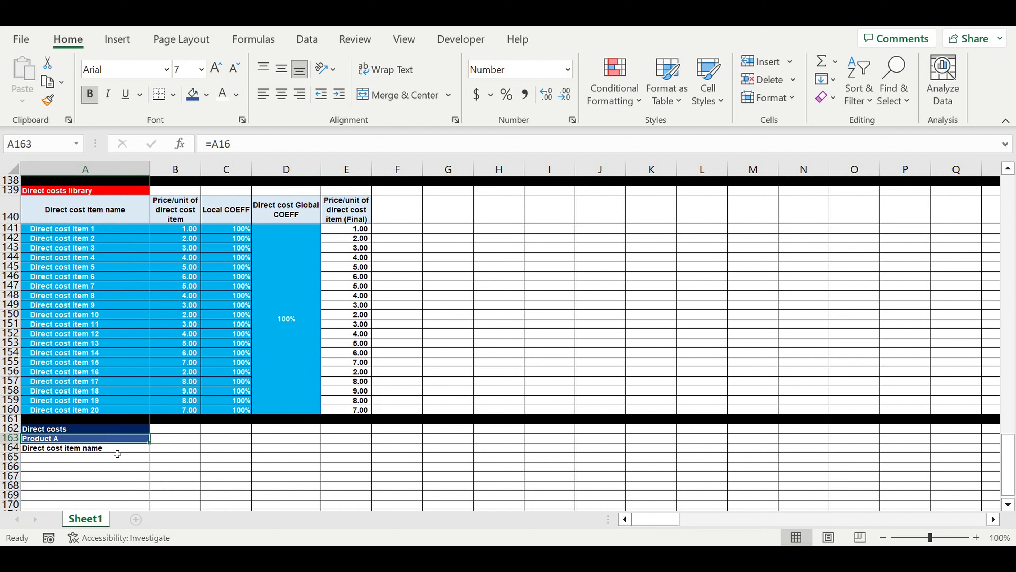
pyautogui.click(176, 449)
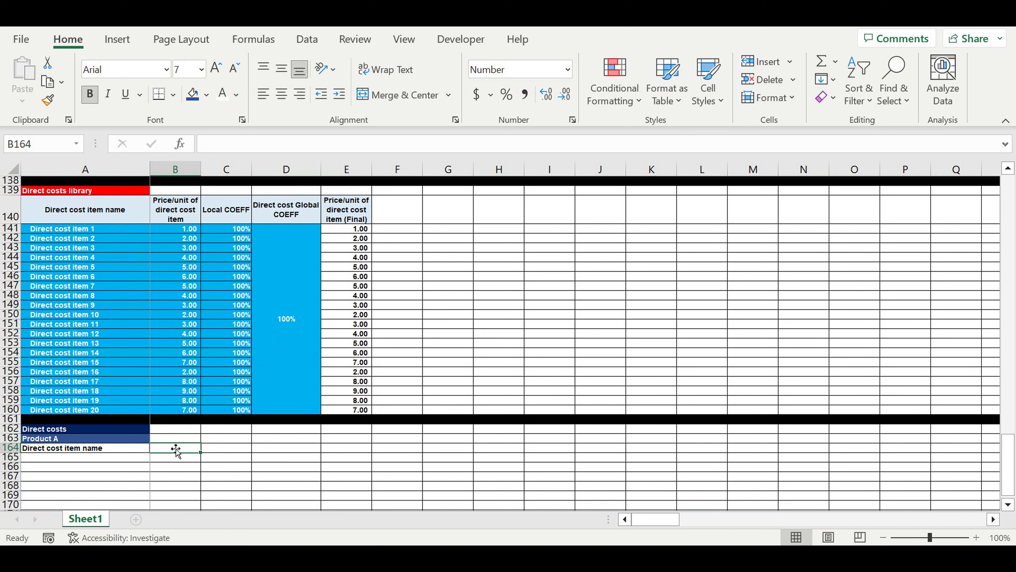
pyautogui.write('=')
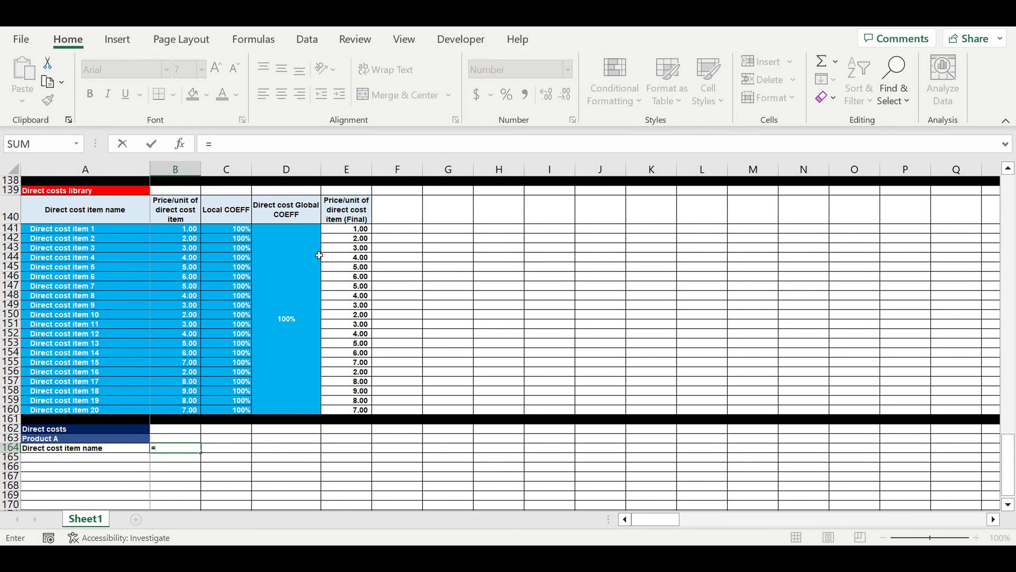
pyautogui.click(357, 210)
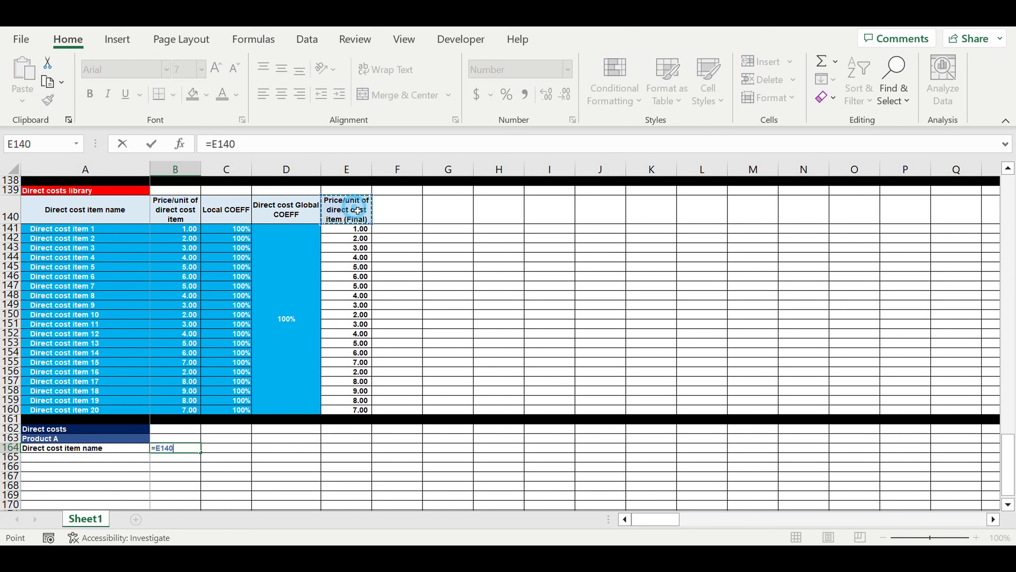
pyautogui.press('Return')
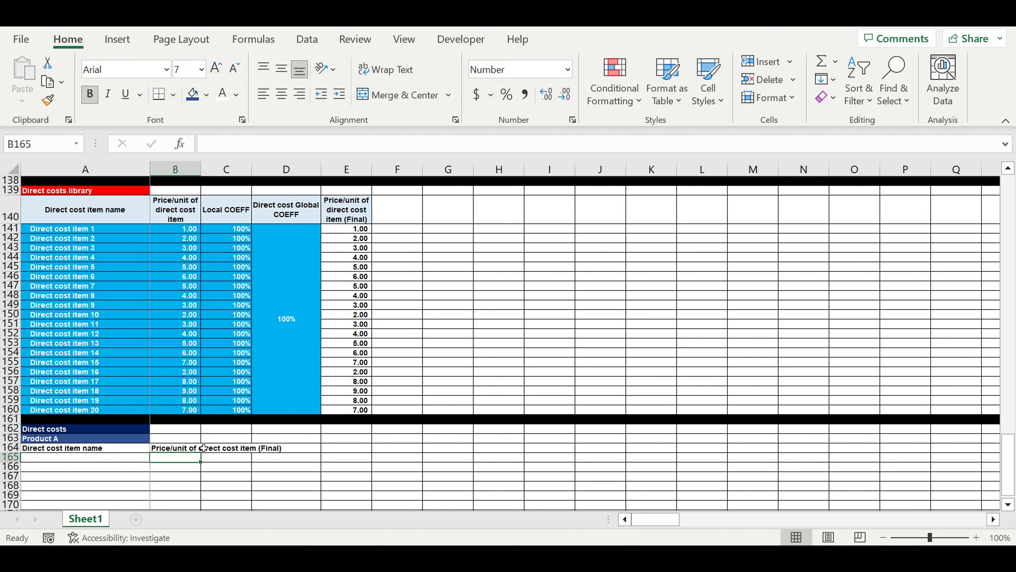
# Format the whole of header row 164 with centered horizontal and vertical alignment and wrapped text
pyautogui.click(167, 450)
pyautogui.click(12, 449)
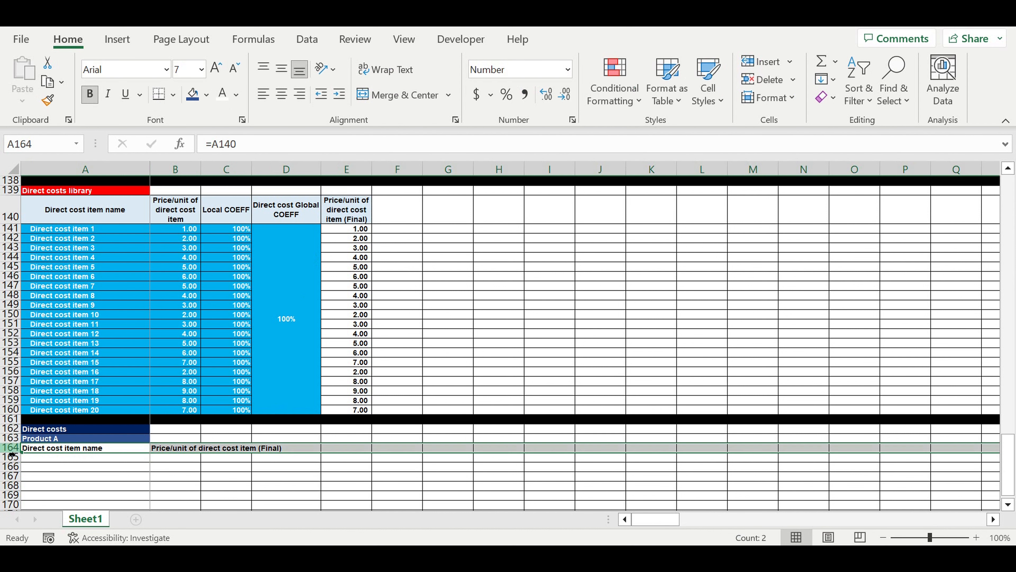
pyautogui.rightClick(12, 453)
pyautogui.press('Escape')
pyautogui.hotkey('ctrl', '1')
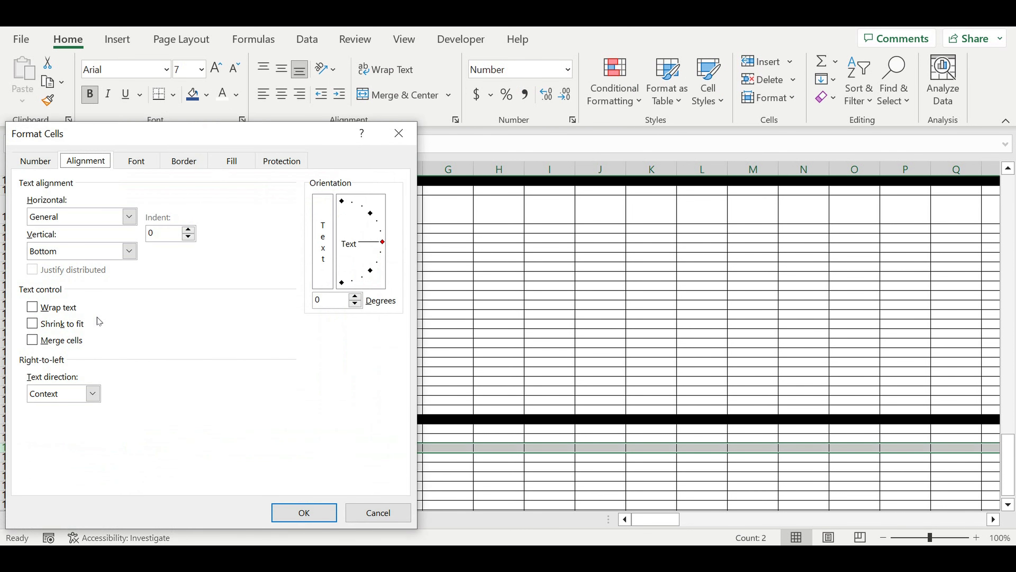
pyautogui.click(129, 216)
pyautogui.click(123, 252)
pyautogui.click(129, 251)
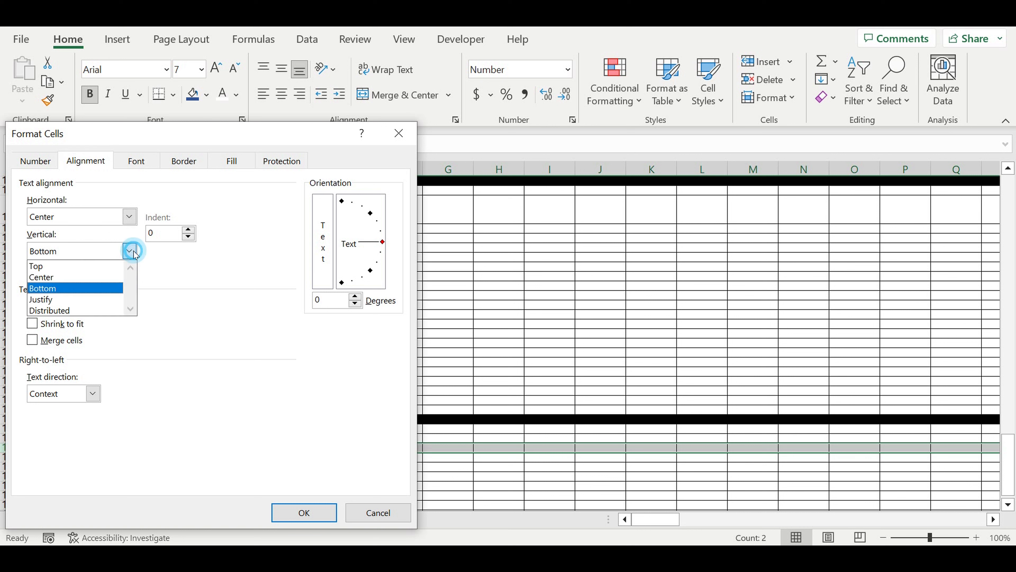
pyautogui.click(84, 275)
pyautogui.click(32, 307)
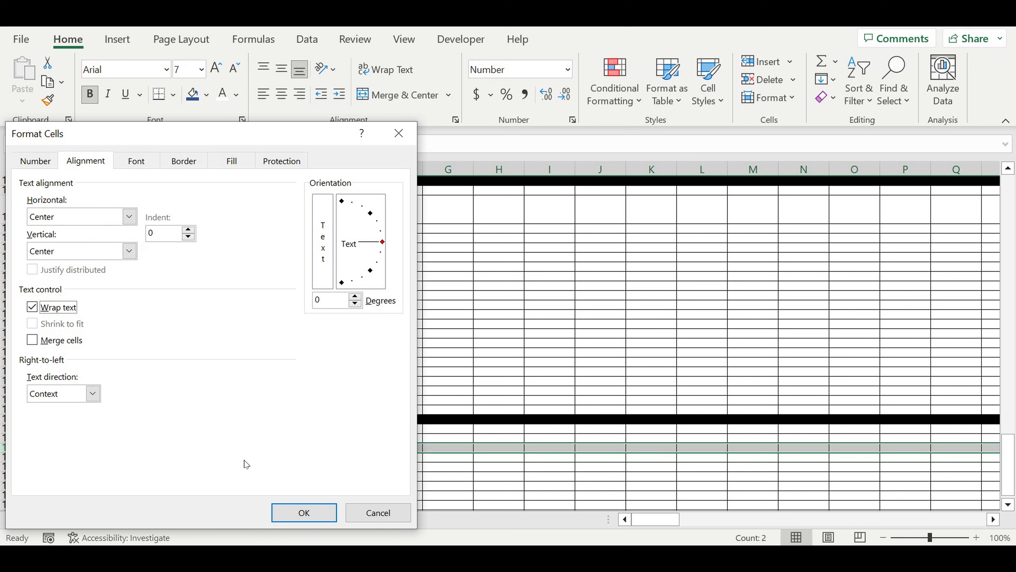
pyautogui.click(304, 512)
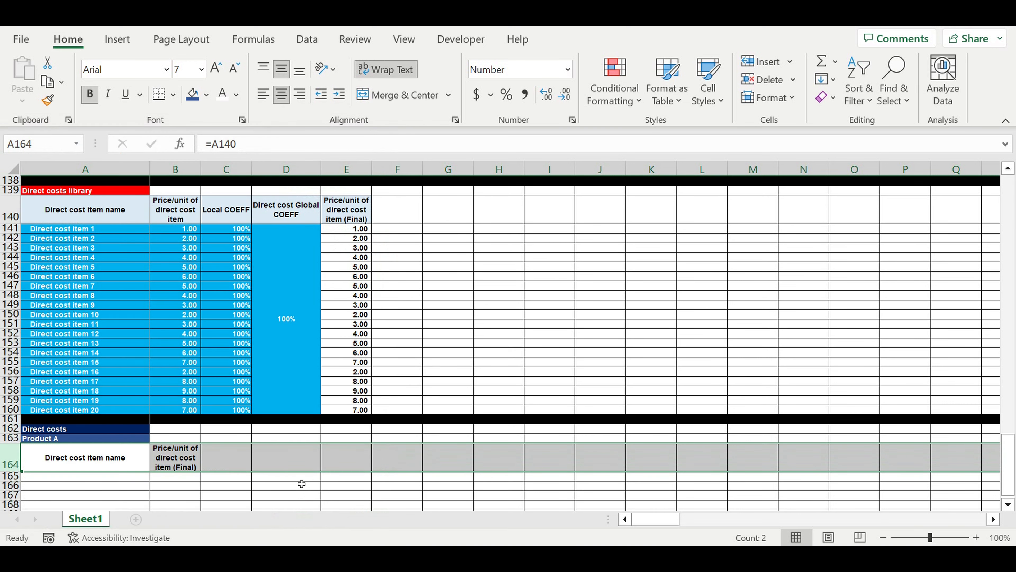
pyautogui.click(343, 478)
# Enter the header "Consumption of direct cost item / unit of product" in C164, keeping the formatting of the neighbouring header cell
pyautogui.click(169, 456)
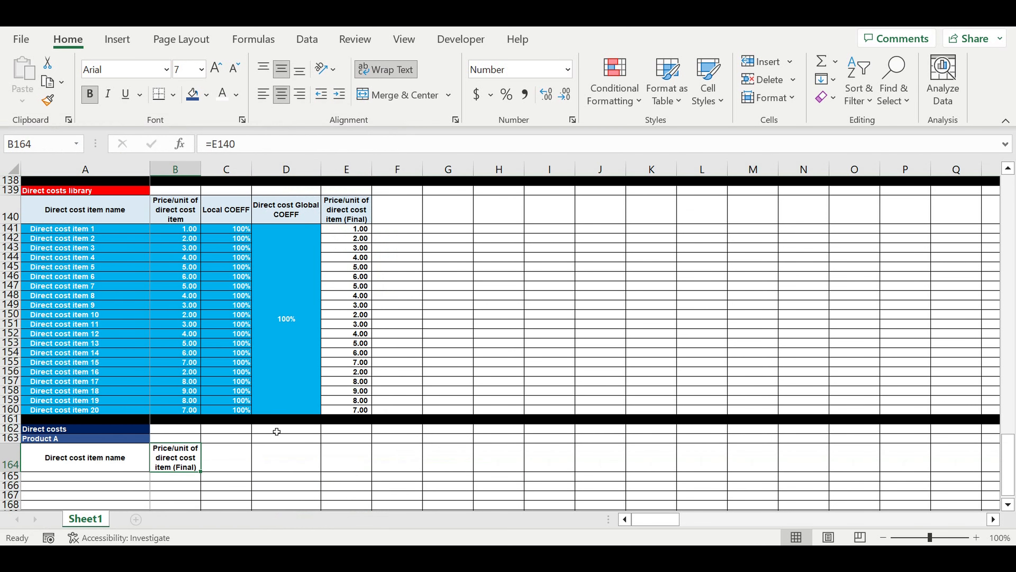
pyautogui.scroll(-2, 277, 431)
pyautogui.moveTo(207, 418); pyautogui.dragTo(227, 402)
pyautogui.click(227, 402)
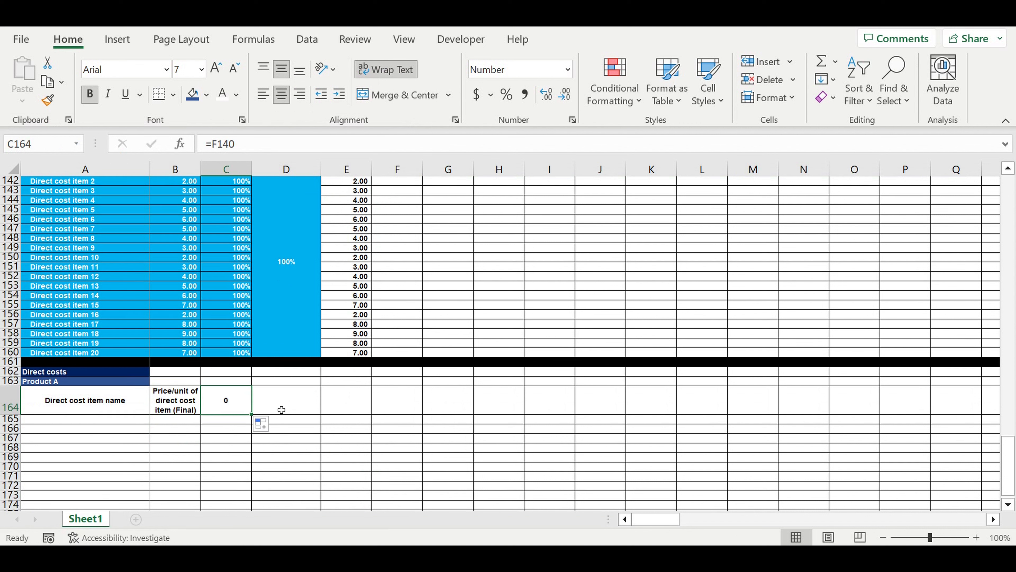
pyautogui.write('Cons')
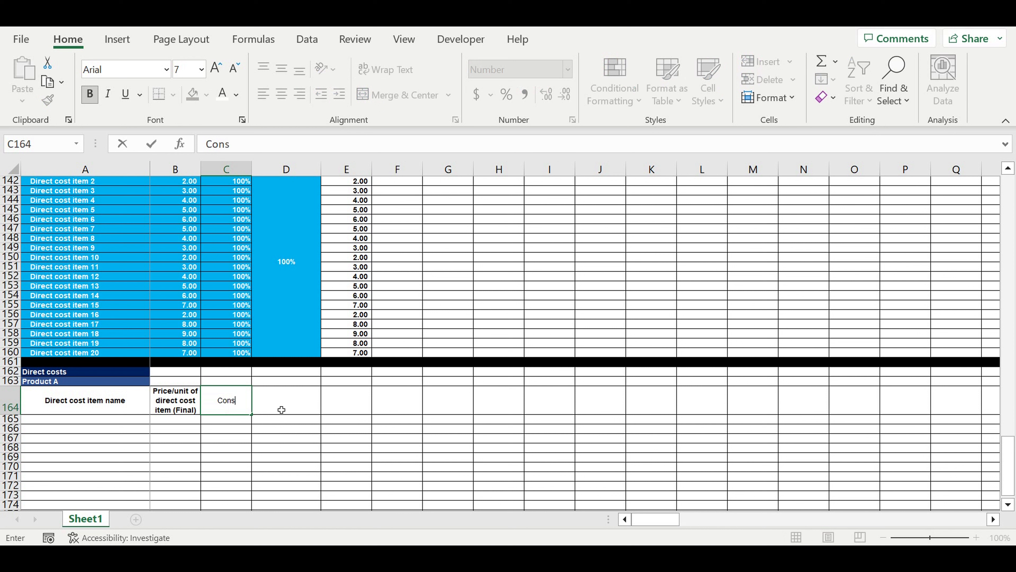
pyautogui.write('umption of')
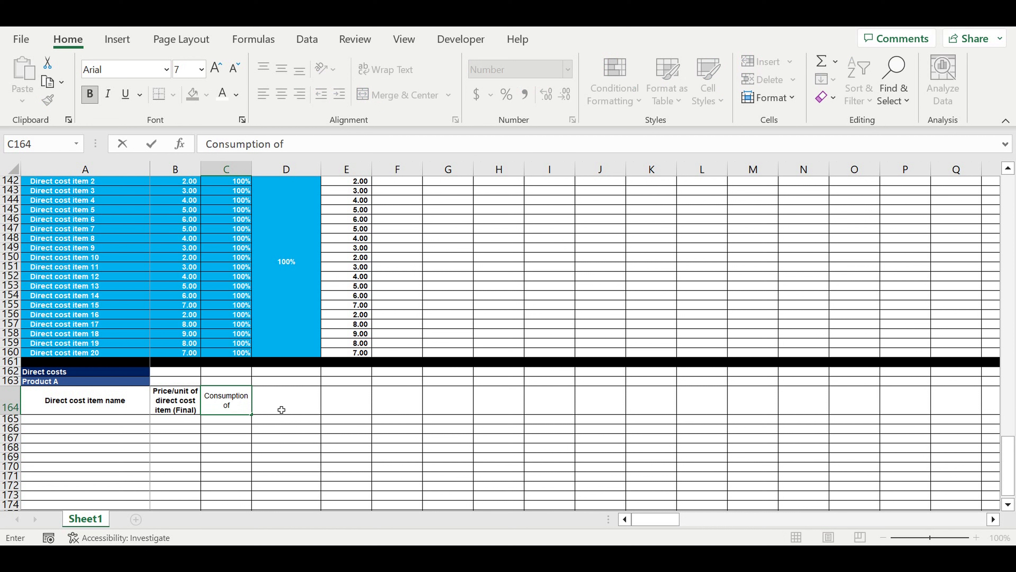
pyautogui.write(' direct cost item')
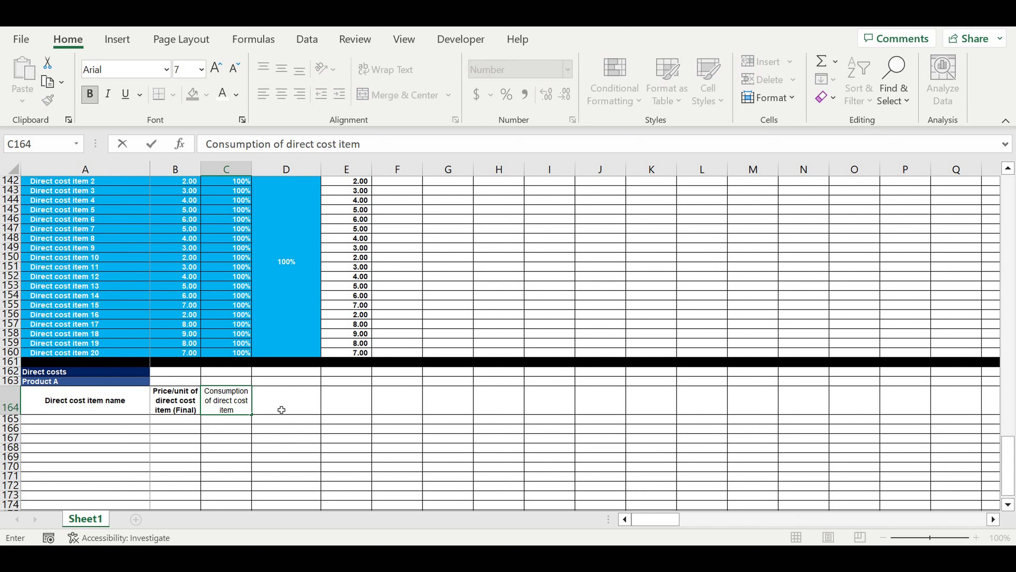
pyautogui.write(' / unit of pro')
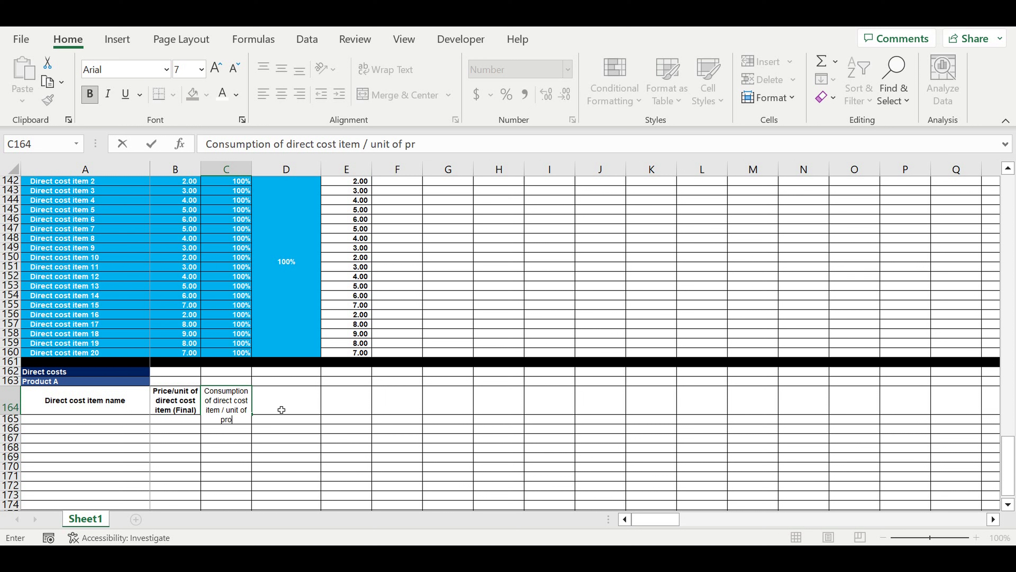
pyautogui.write('duct')
pyautogui.press('Return')
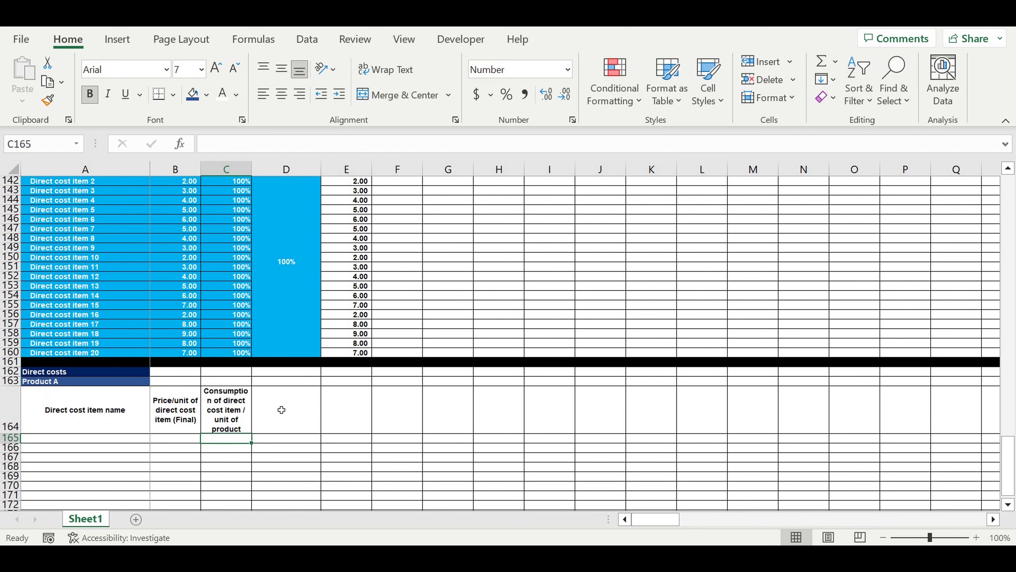
# Widen columns B and C and reduce the height of row 164 to fit the three-line headers
pyautogui.click(243, 415)
pyautogui.moveTo(256, 172); pyautogui.dragTo(299, 172)
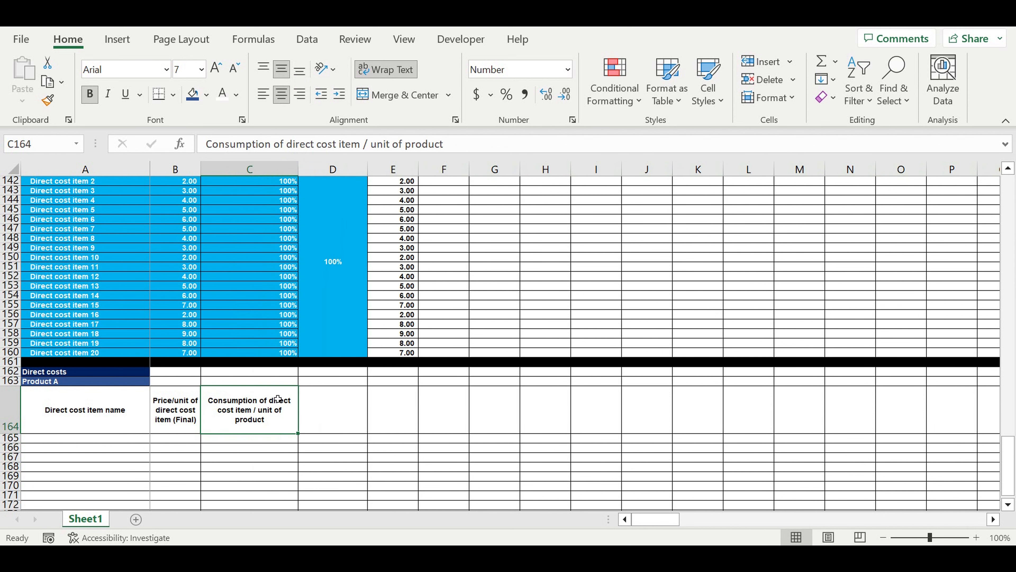
pyautogui.moveTo(15, 436); pyautogui.dragTo(14, 427)
pyautogui.moveTo(202, 175); pyautogui.dragTo(223, 171)
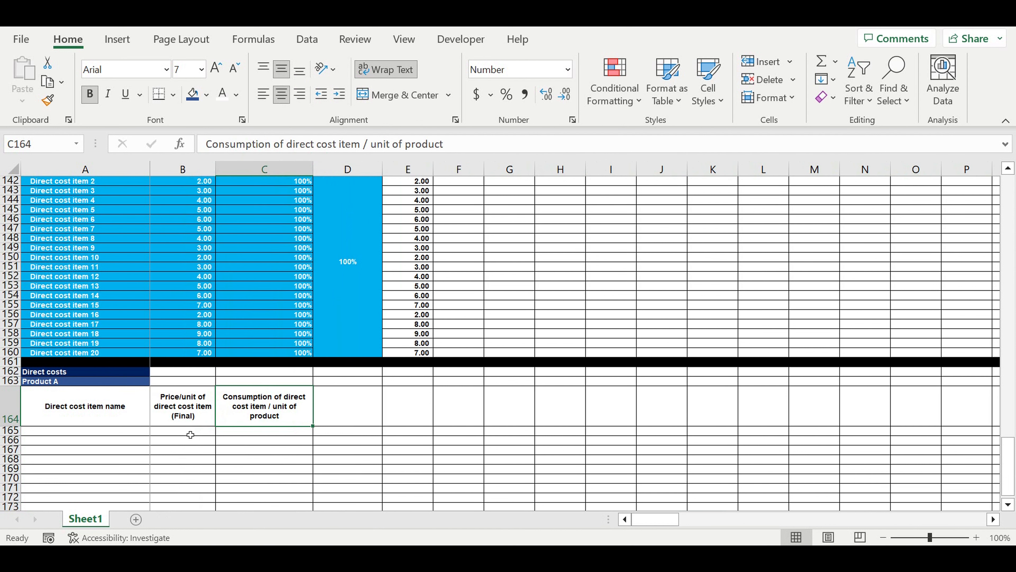
pyautogui.click(183, 408)
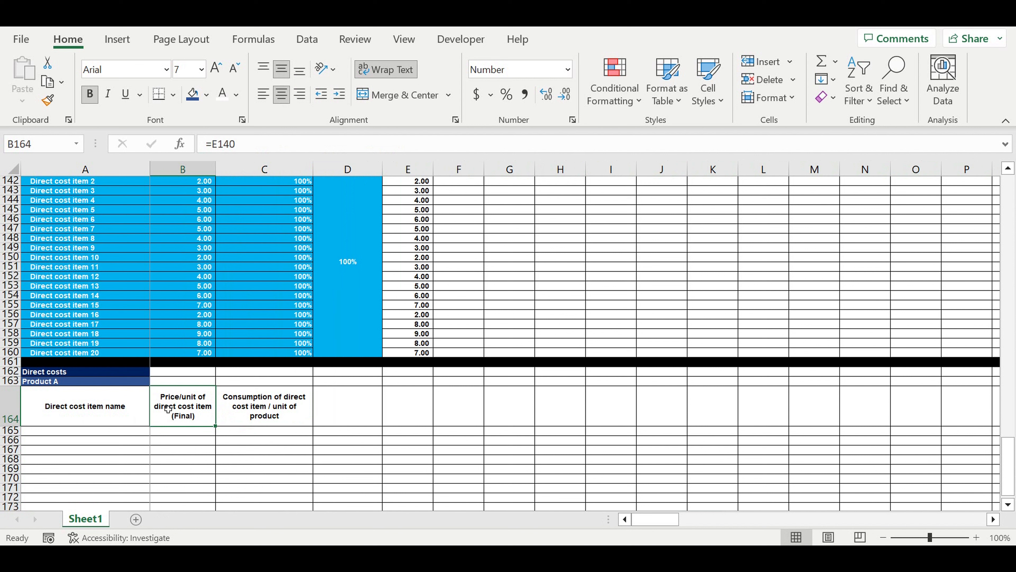
pyautogui.click(76, 433)
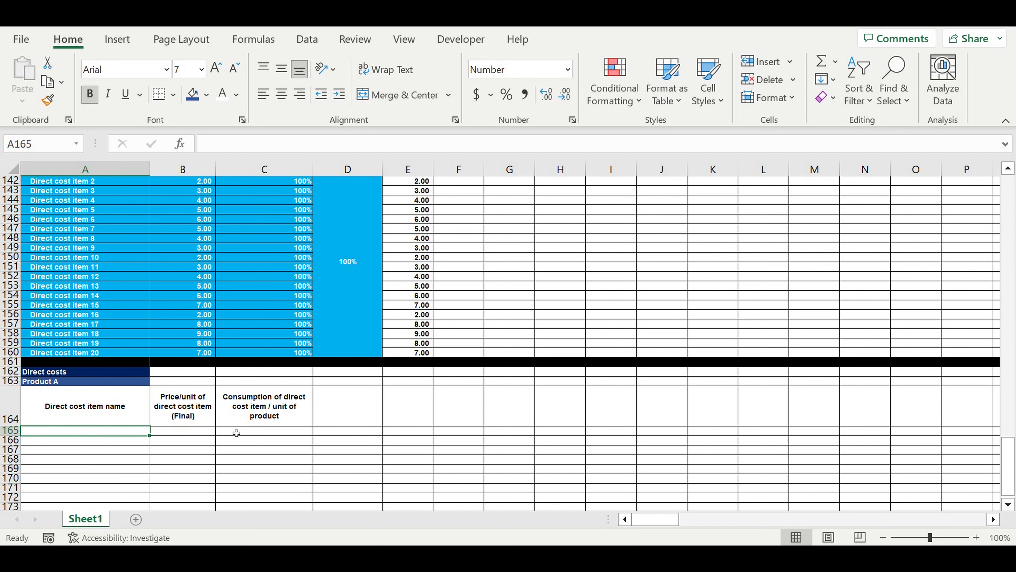
pyautogui.click(44, 383)
pyautogui.moveTo(132, 410); pyautogui.dragTo(284, 420)
pyautogui.click(288, 411)
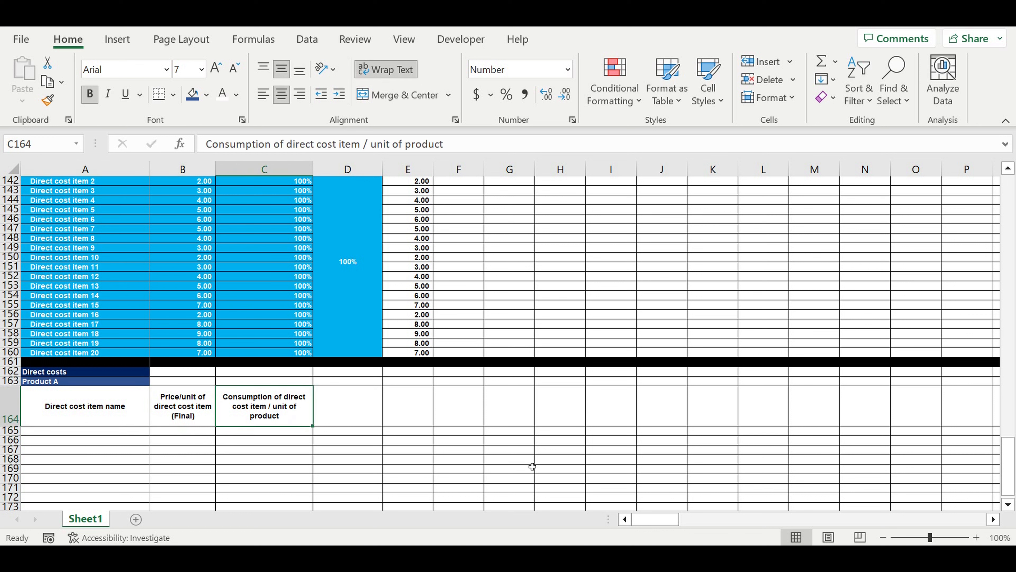
pyautogui.scroll(-1, 351, 390)
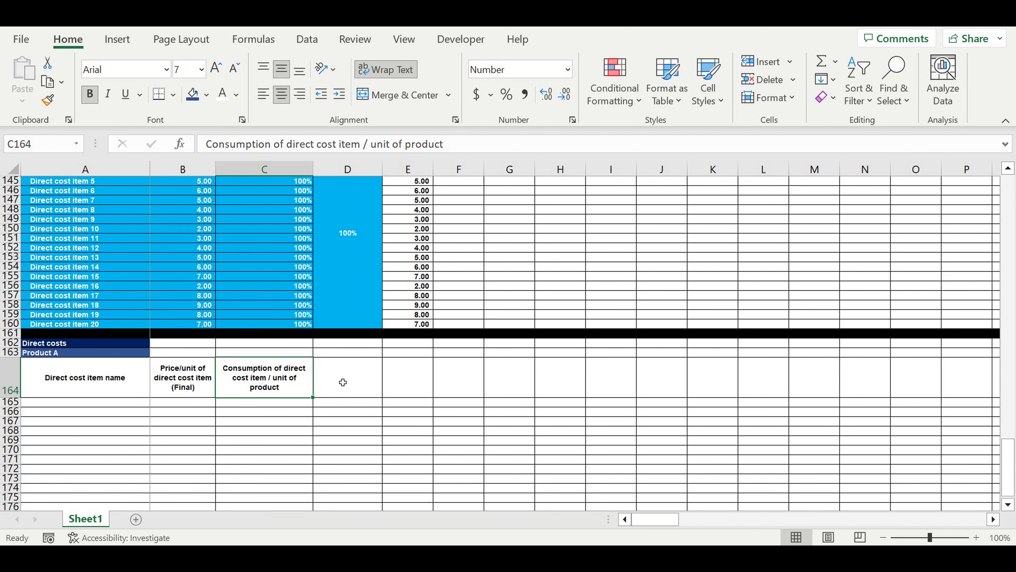
pyautogui.click(93, 373)
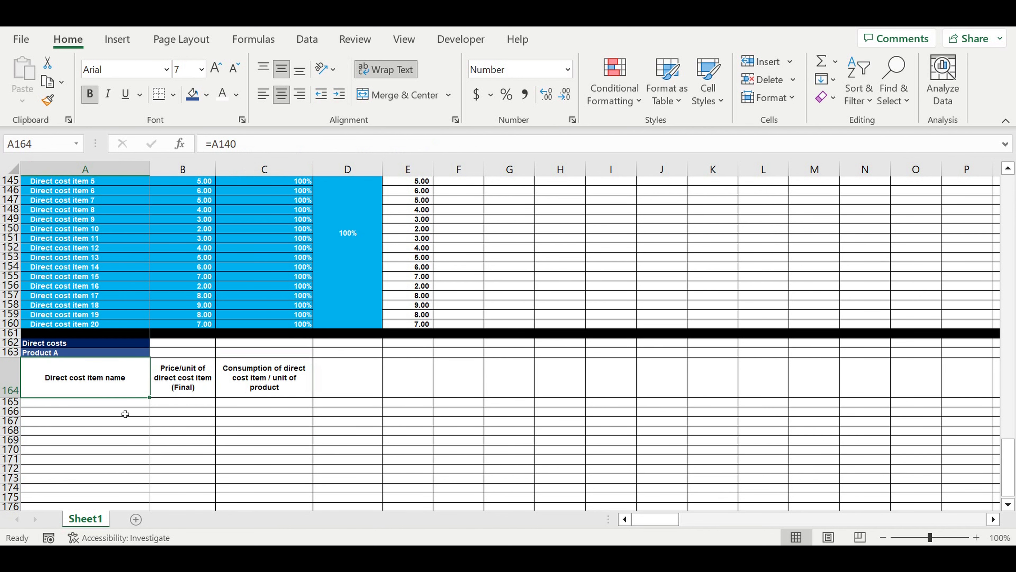
# Add list data validation to A165 with the library's direct cost item names in =$A$141:$A$160 as its source
pyautogui.click(113, 406)
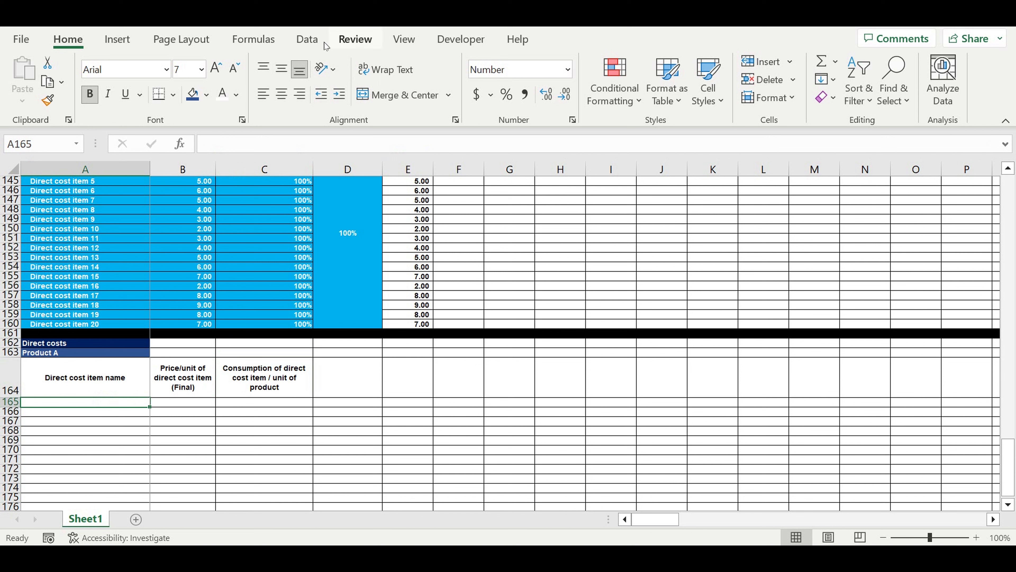
pyautogui.click(314, 43)
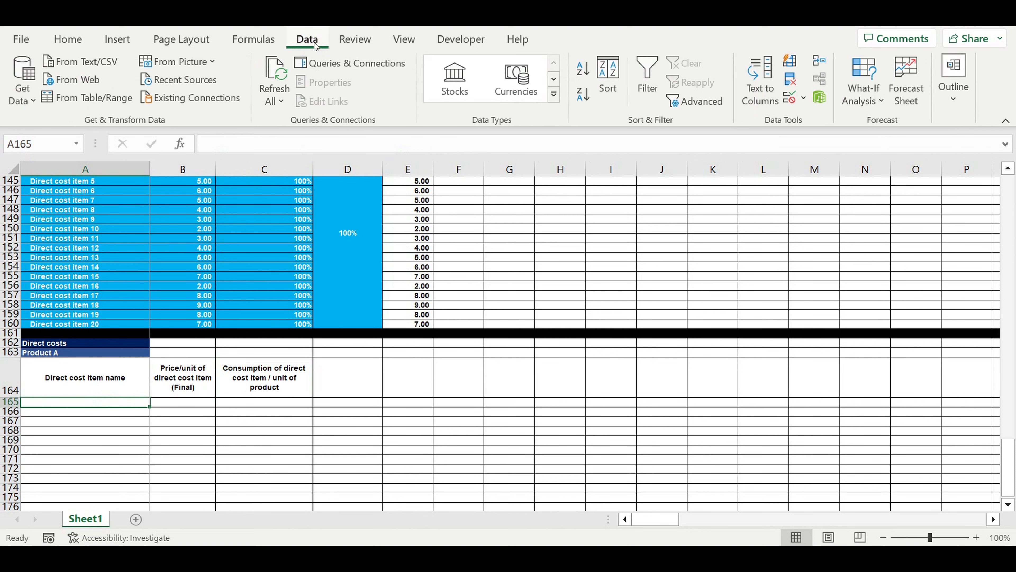
pyautogui.click(804, 97)
pyautogui.click(823, 121)
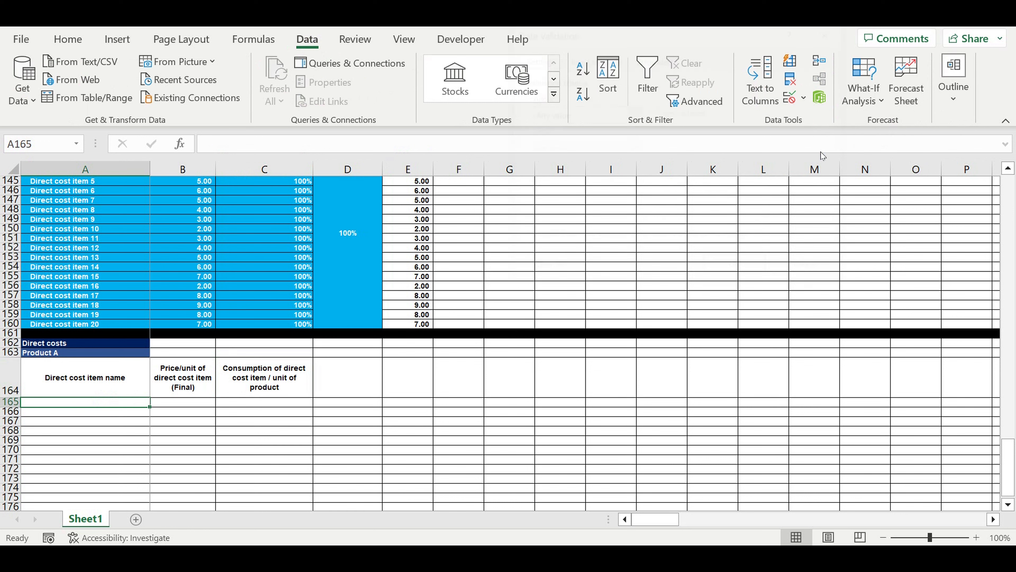
pyautogui.click(632, 115)
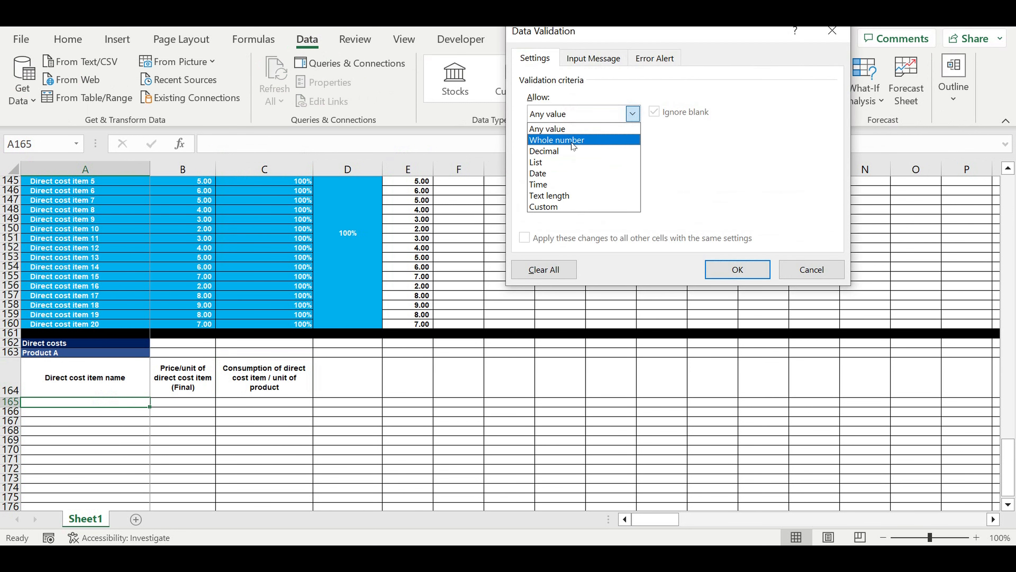
pyautogui.click(557, 164)
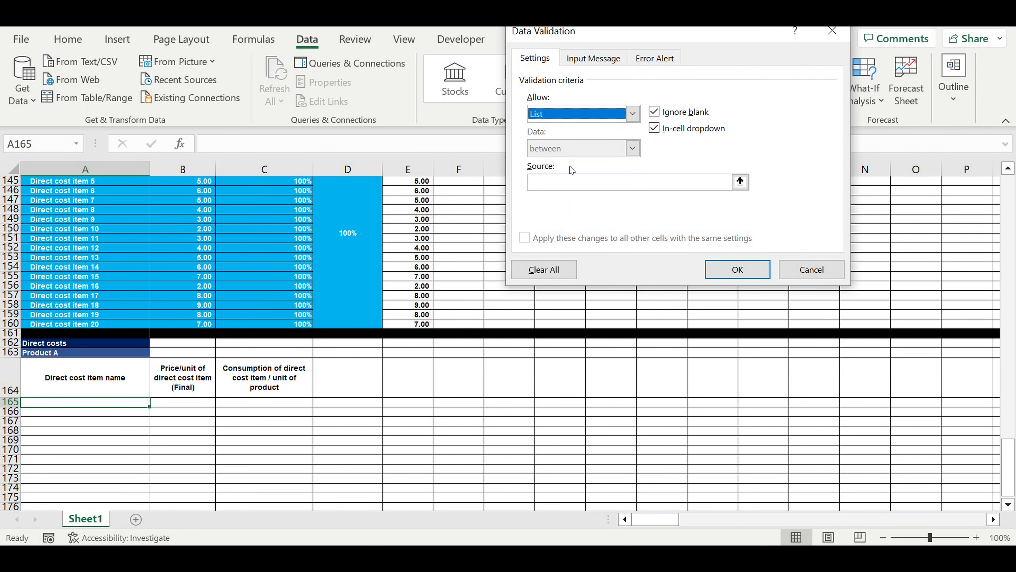
pyautogui.click(738, 180)
pyautogui.scroll(2, 142, 244)
pyautogui.moveTo(70, 234); pyautogui.dragTo(70, 410)
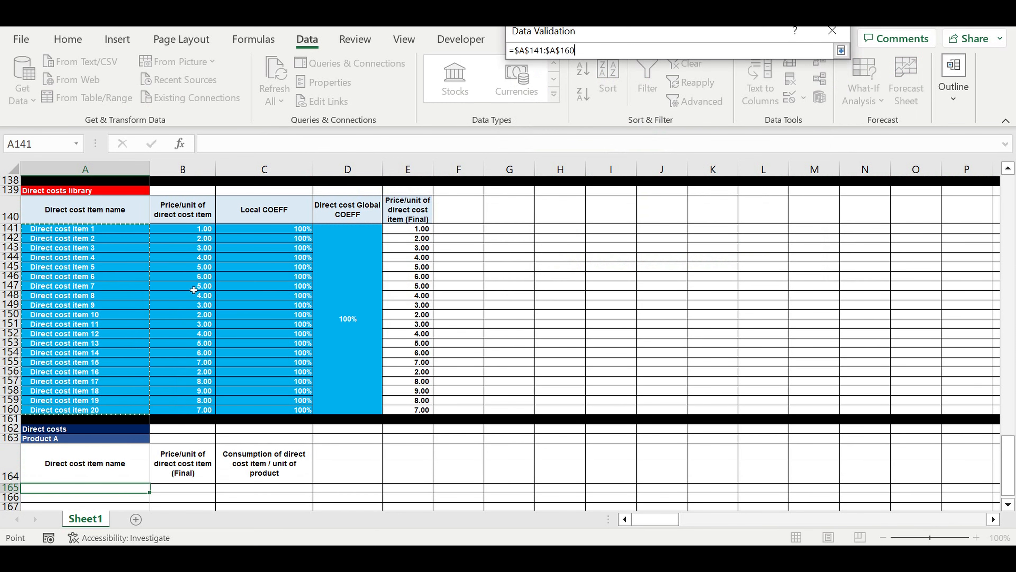
pyautogui.press('Return')
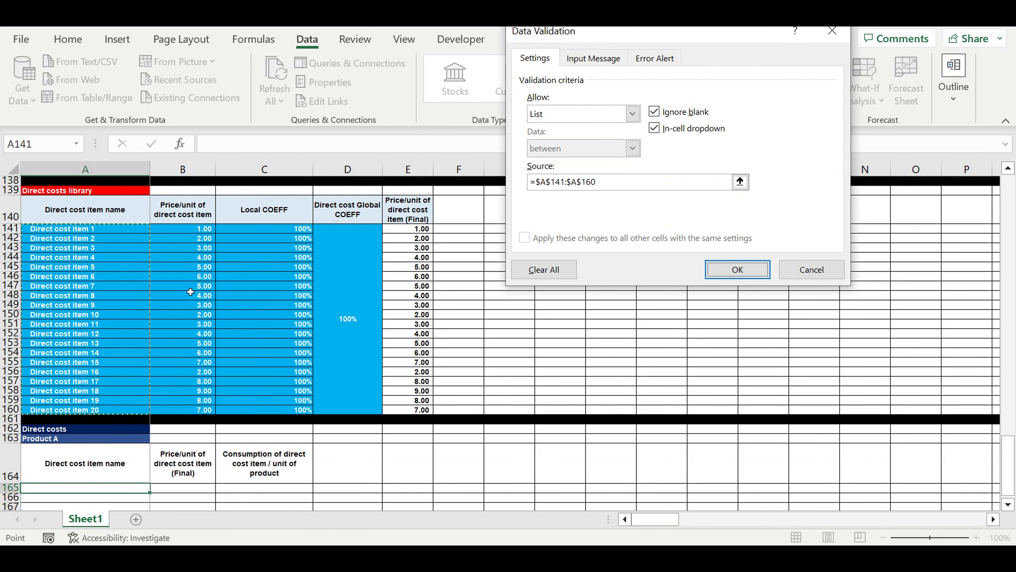
pyautogui.press('Return')
# Fill cell A165 with the standard light blue used for the library's input cells
pyautogui.scroll(-4, 220, 315)
pyautogui.scroll(-2, 220, 315)
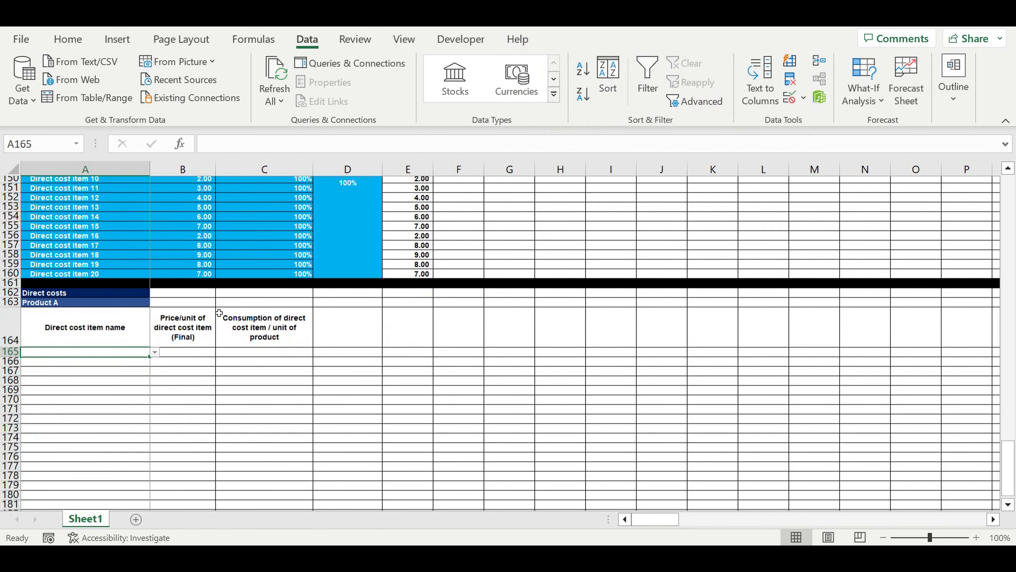
pyautogui.click(70, 40)
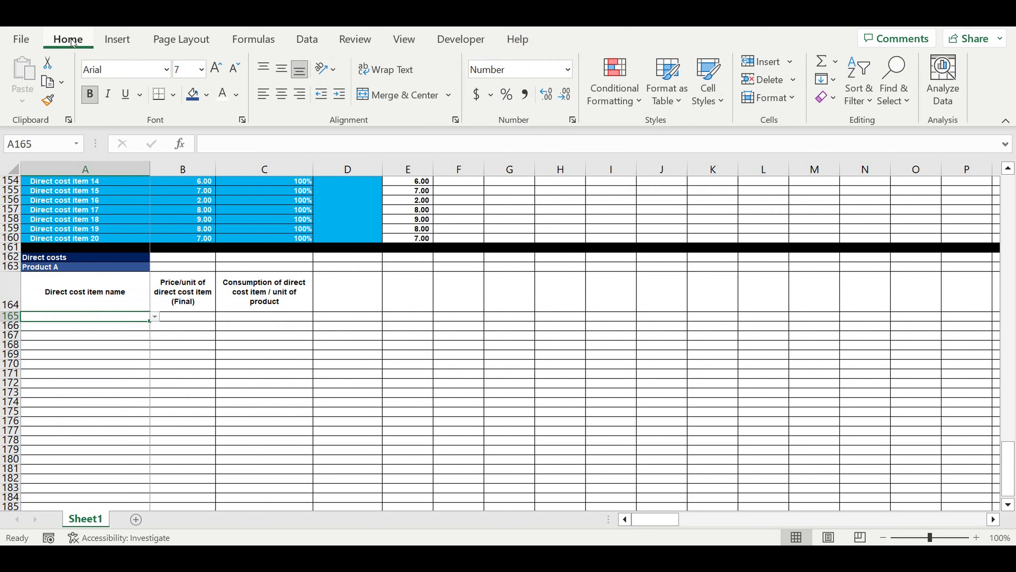
pyautogui.click(207, 94)
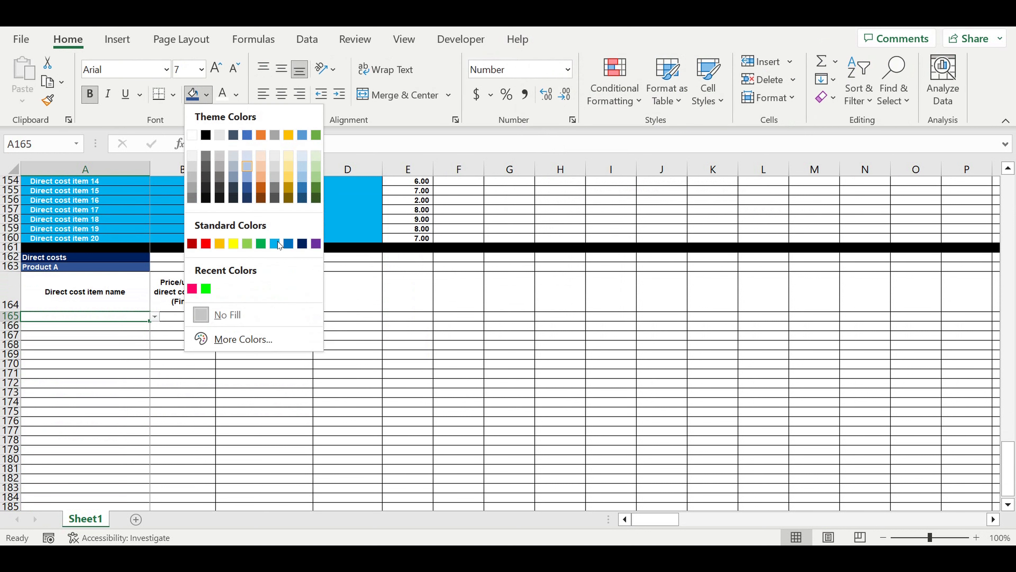
pyautogui.click(280, 244)
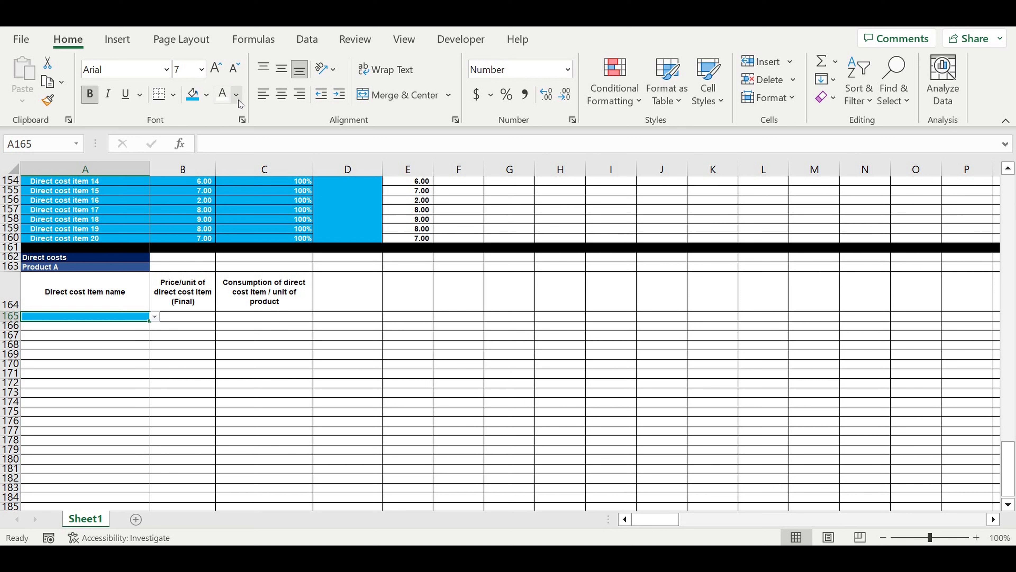
# Test the item selection in A165 by choosing Direct cost item 3, and clear the cell again
pyautogui.click(154, 316)
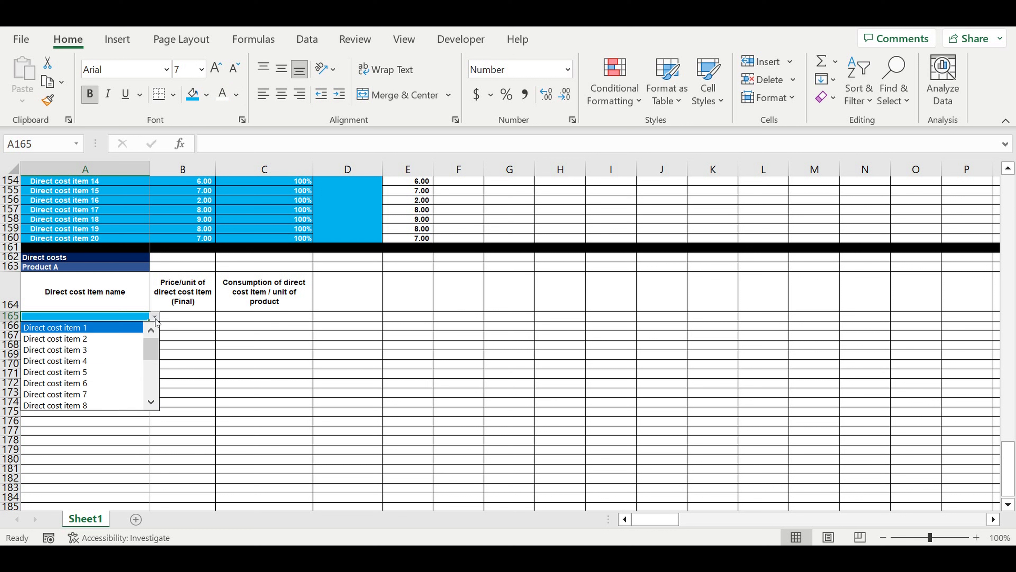
pyautogui.click(97, 358)
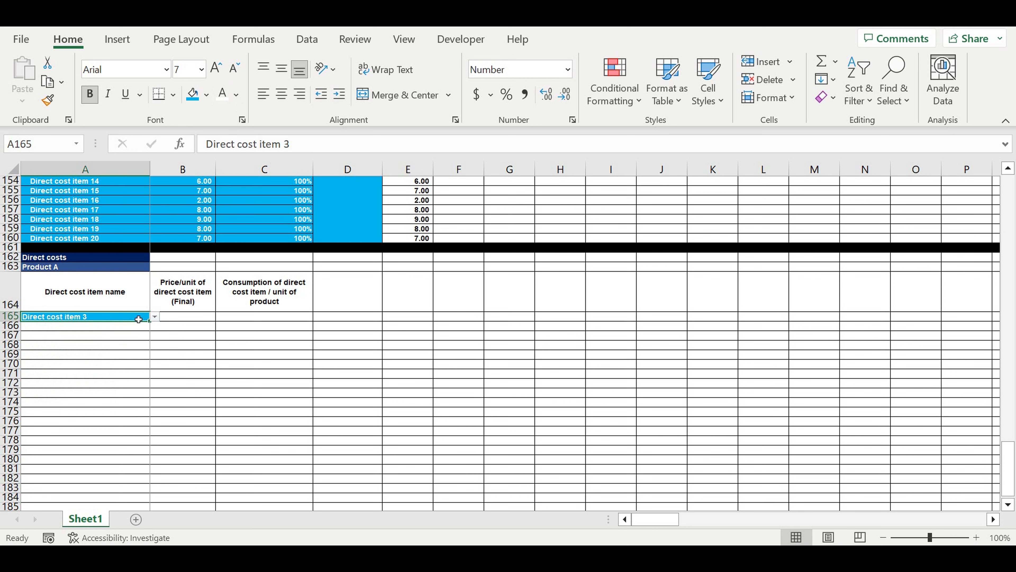
pyautogui.press('Delete')
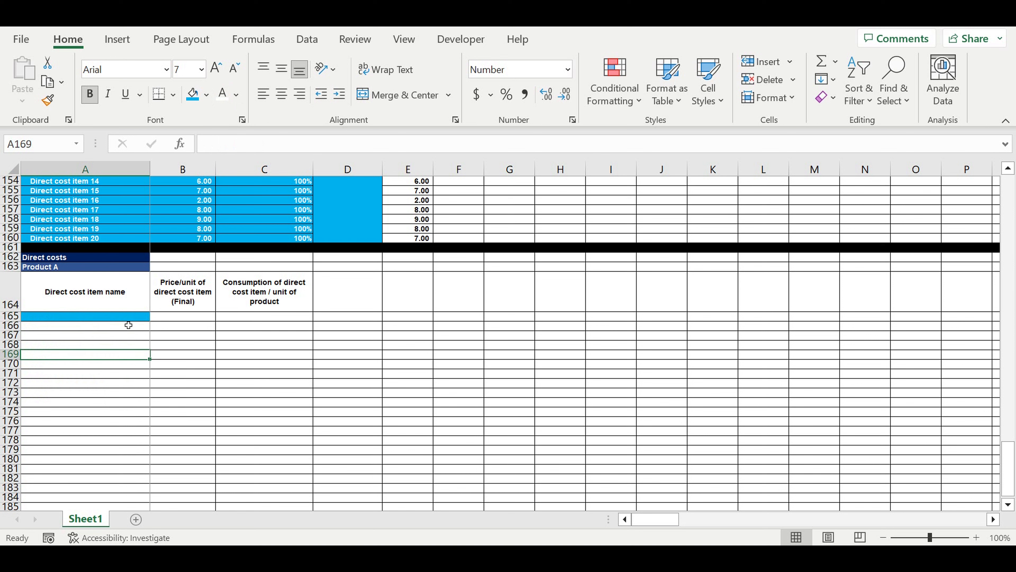
# Copy the light blue drop-down cell A165 down the item name column through A187
pyautogui.moveTo(150, 322); pyautogui.dragTo(132, 499)
pyautogui.scroll(-1, 151, 397)
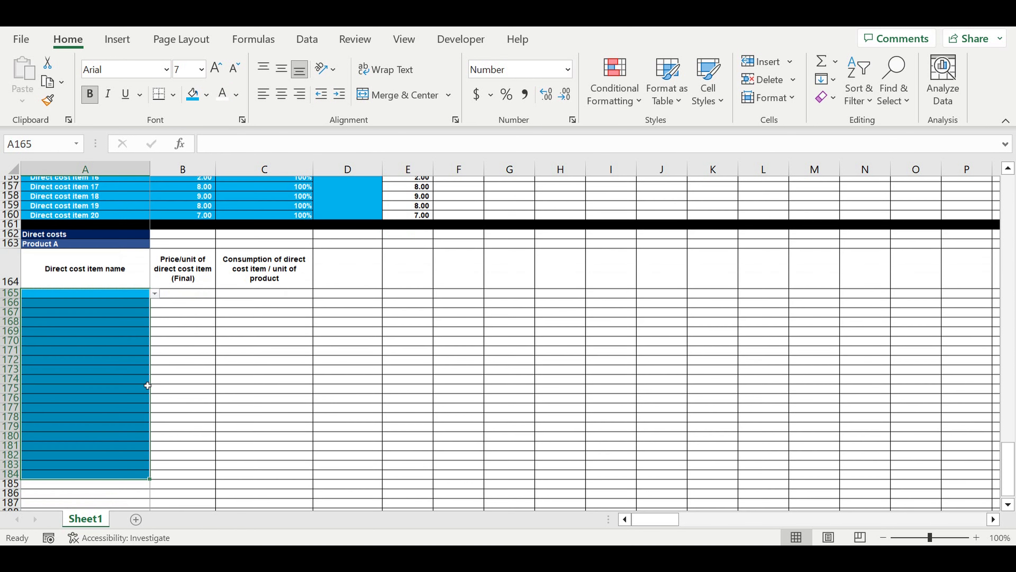
pyautogui.click(132, 291)
pyautogui.moveTo(150, 293); pyautogui.dragTo(139, 501)
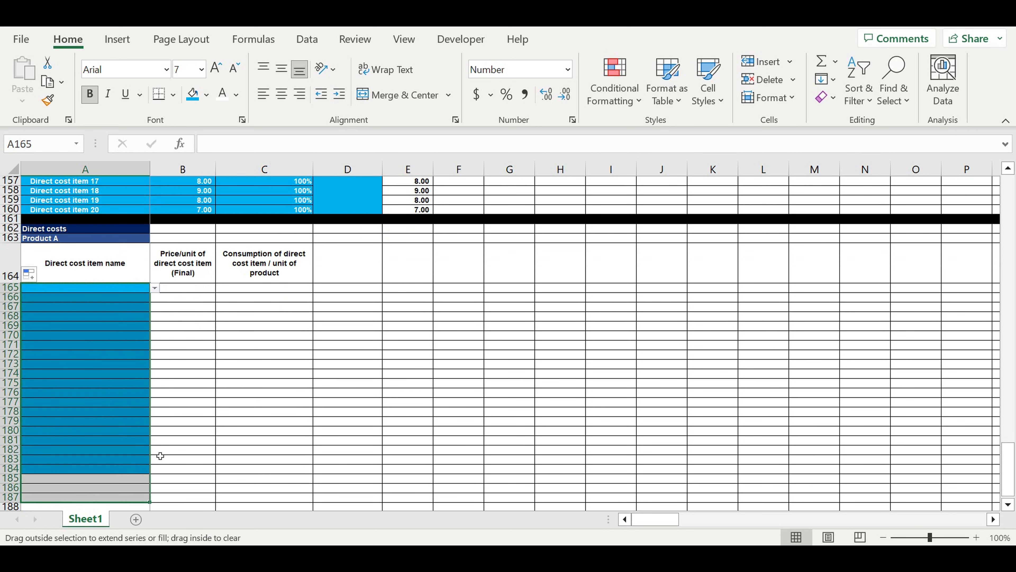
pyautogui.click(72, 242)
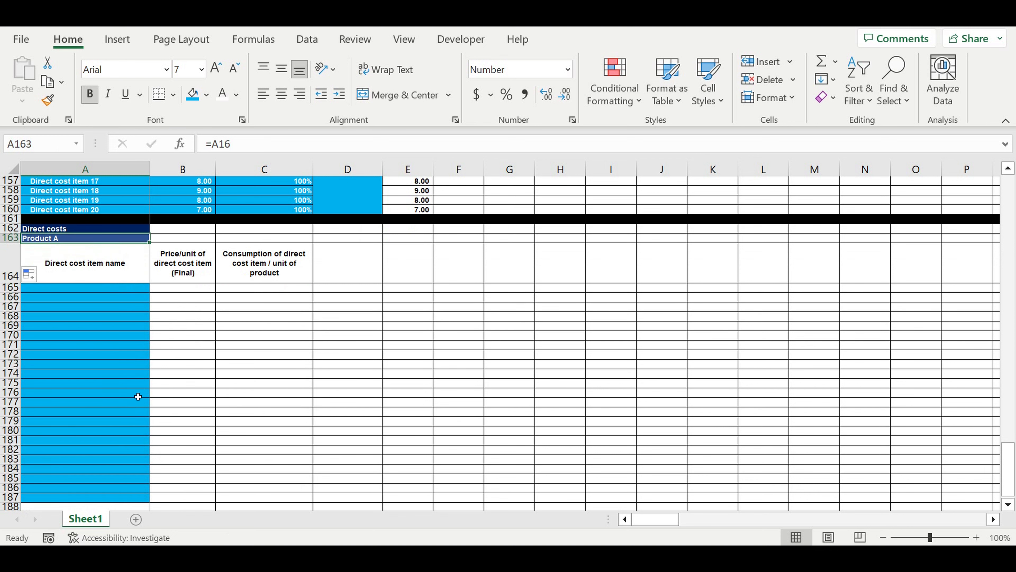
# Fill the whole of row 188 with black as a separator below the Product A direct costs block
pyautogui.scroll(-1, 64, 460)
pyautogui.click(11, 478)
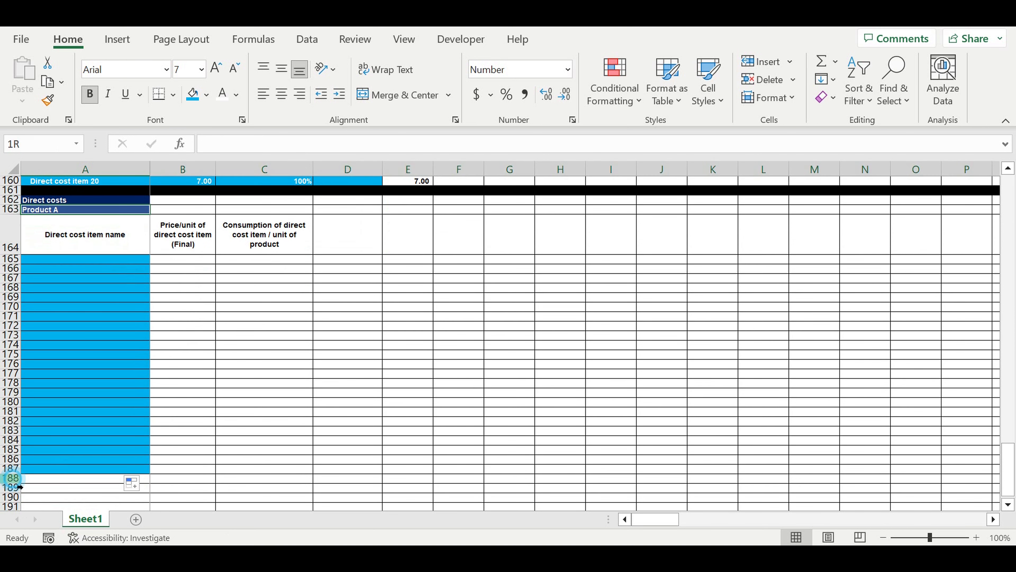
pyautogui.click(207, 95)
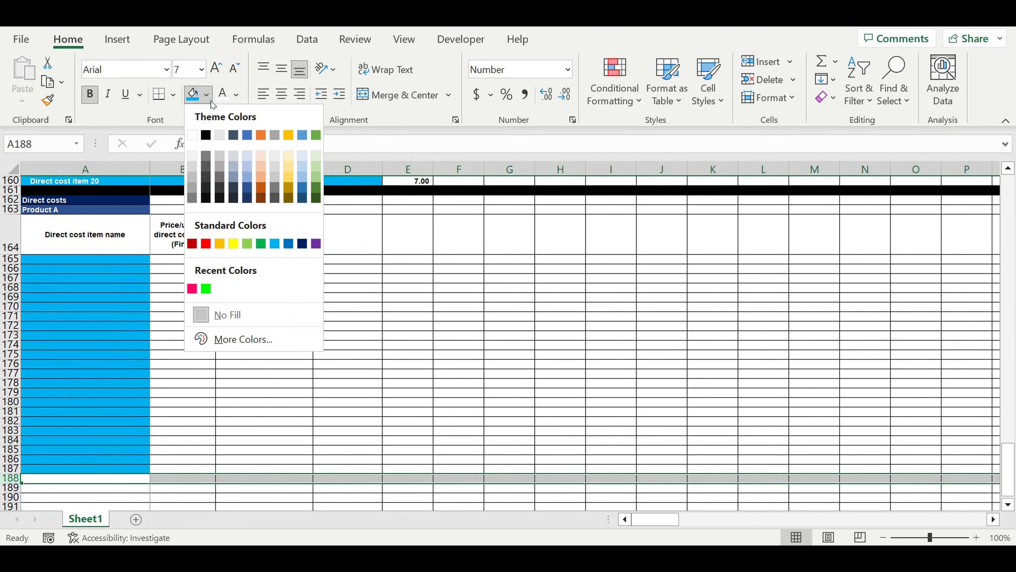
pyautogui.click(205, 135)
pyautogui.click(287, 281)
pyautogui.scroll(1, 287, 281)
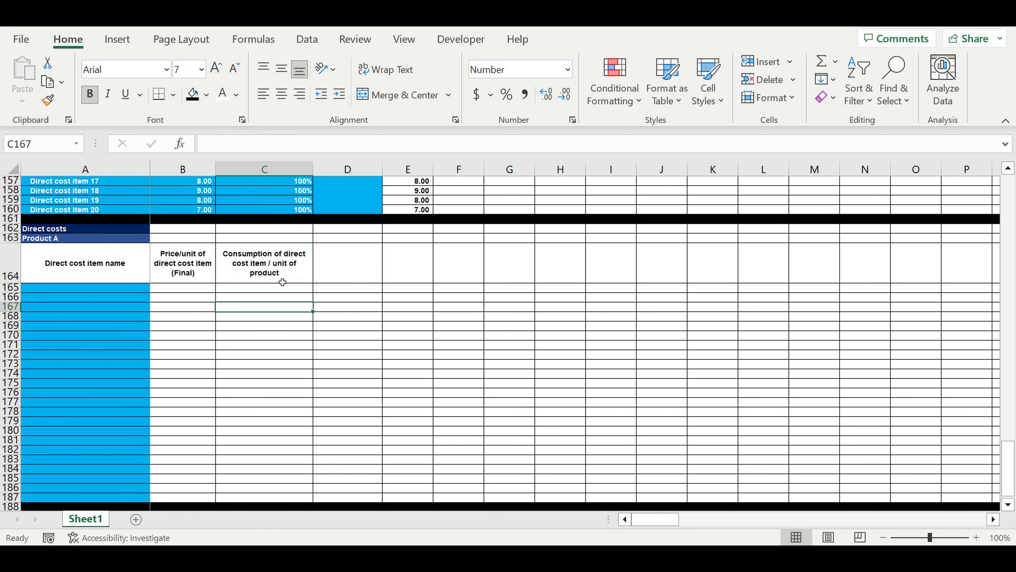
pyautogui.click(124, 241)
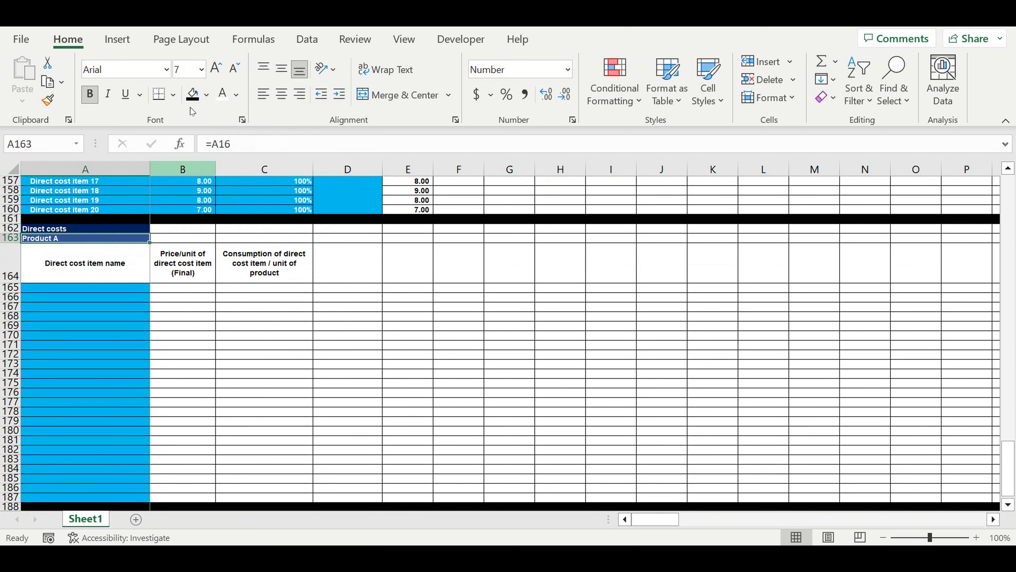
# Fill the Product A heading in A163 with standard orange and set its font colour to automatic black
pyautogui.click(207, 95)
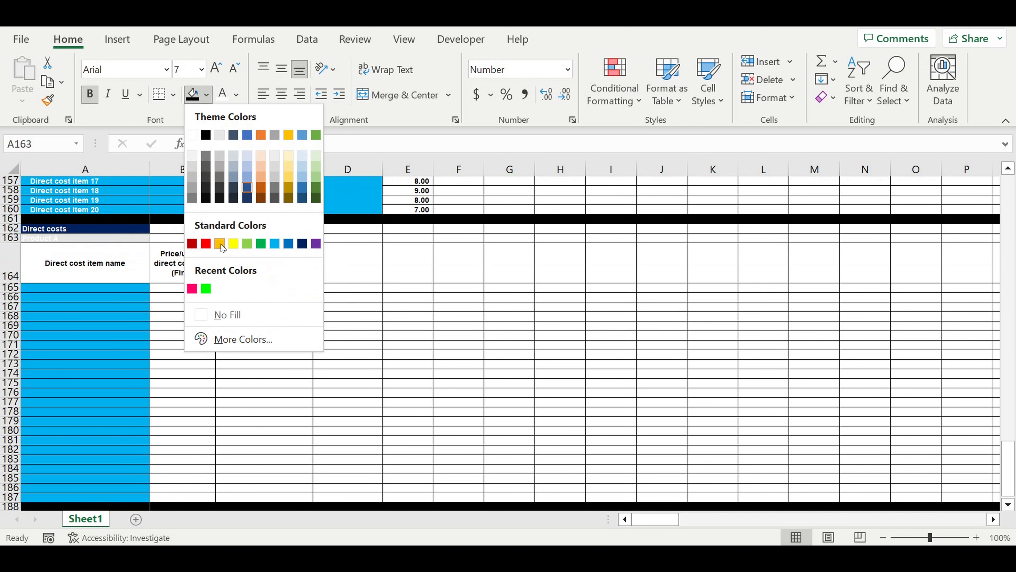
pyautogui.click(219, 244)
pyautogui.click(236, 96)
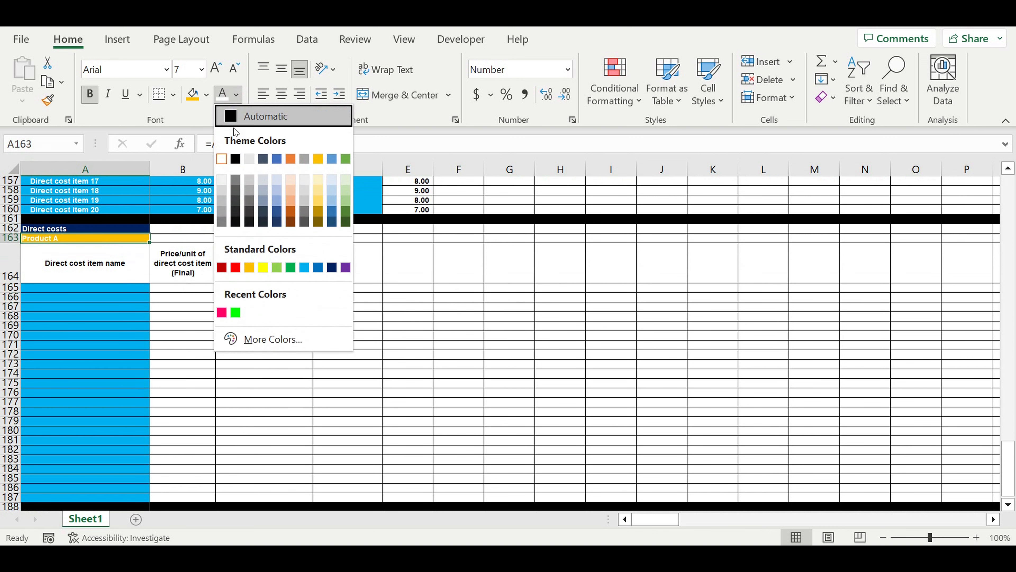
pyautogui.click(236, 119)
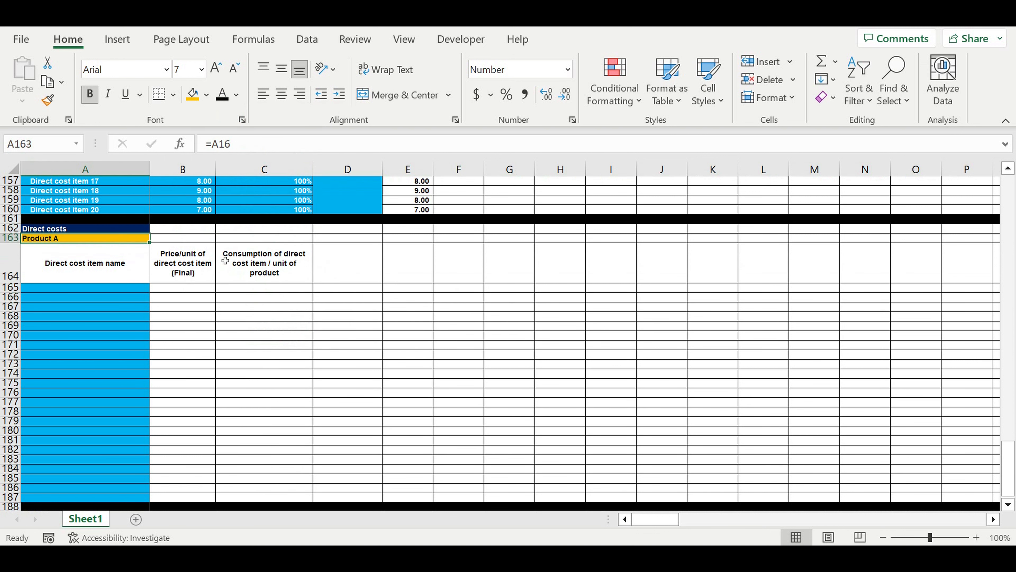
# Build the price lookup =VLOOKUP(A165,A141:E160,5,0) in B165, pulling the final price from the direct costs library
pyautogui.click(219, 320)
pyautogui.click(193, 286)
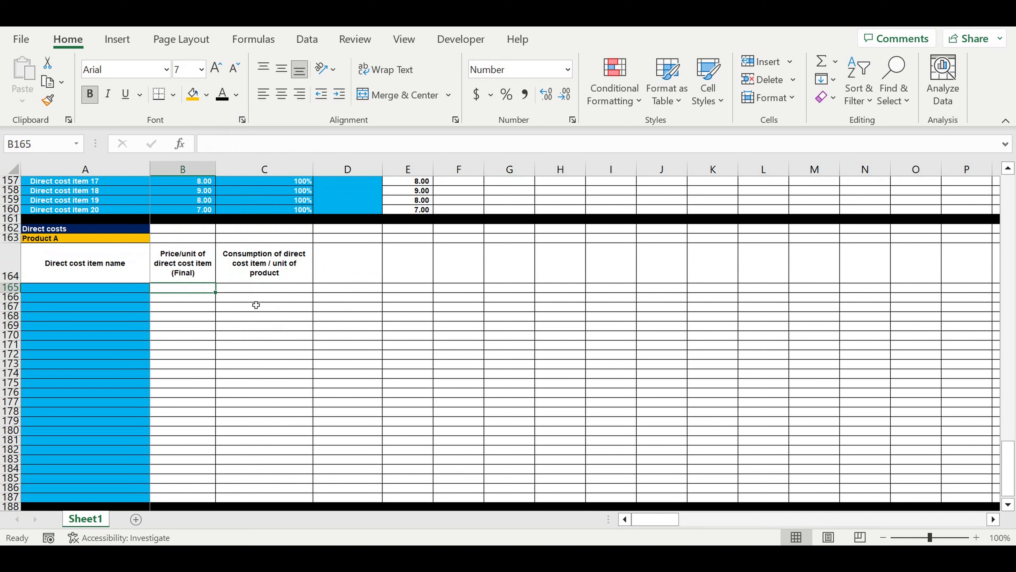
pyautogui.write('=vl')
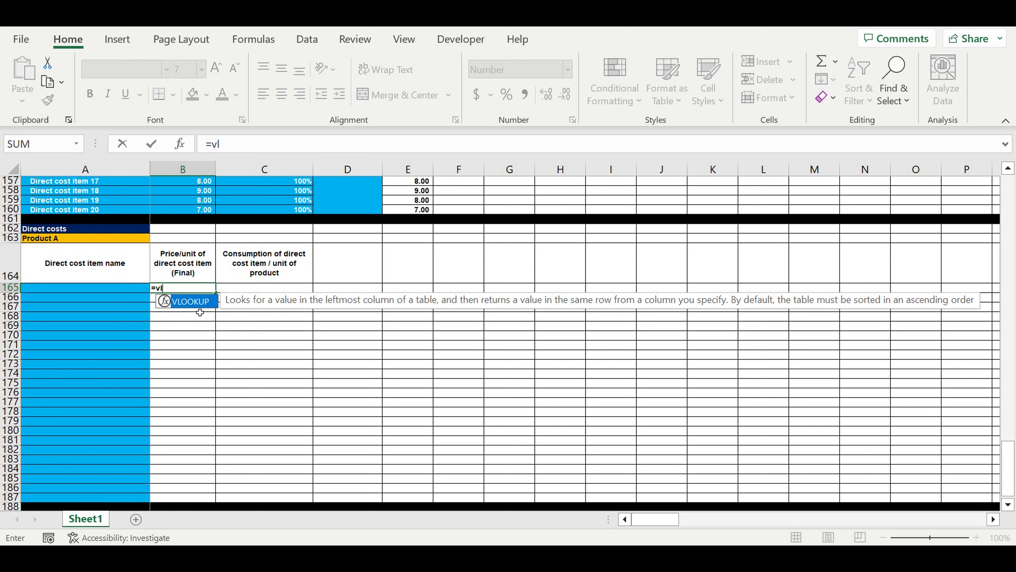
pyautogui.doubleClick(198, 306)
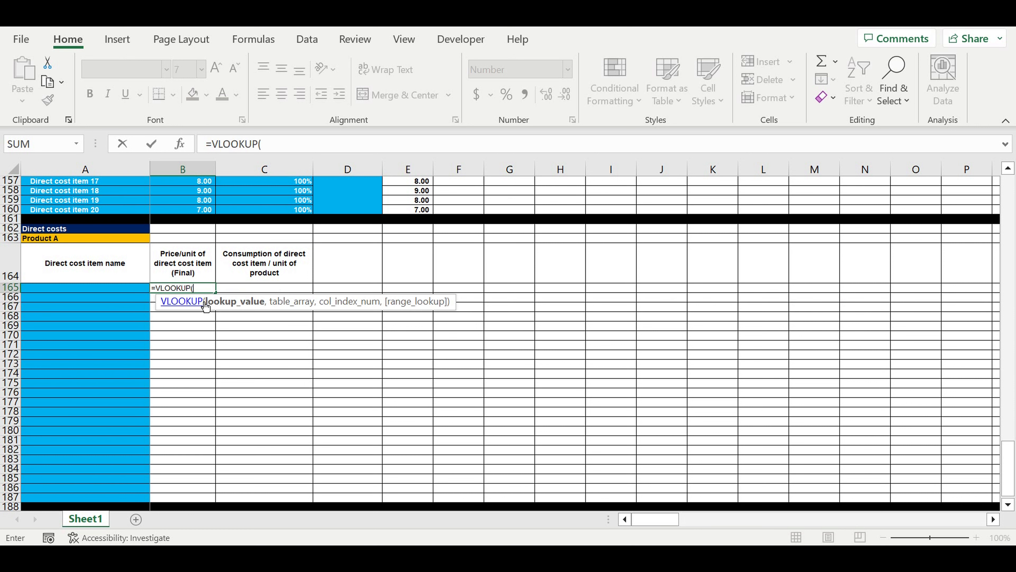
pyautogui.click(132, 290)
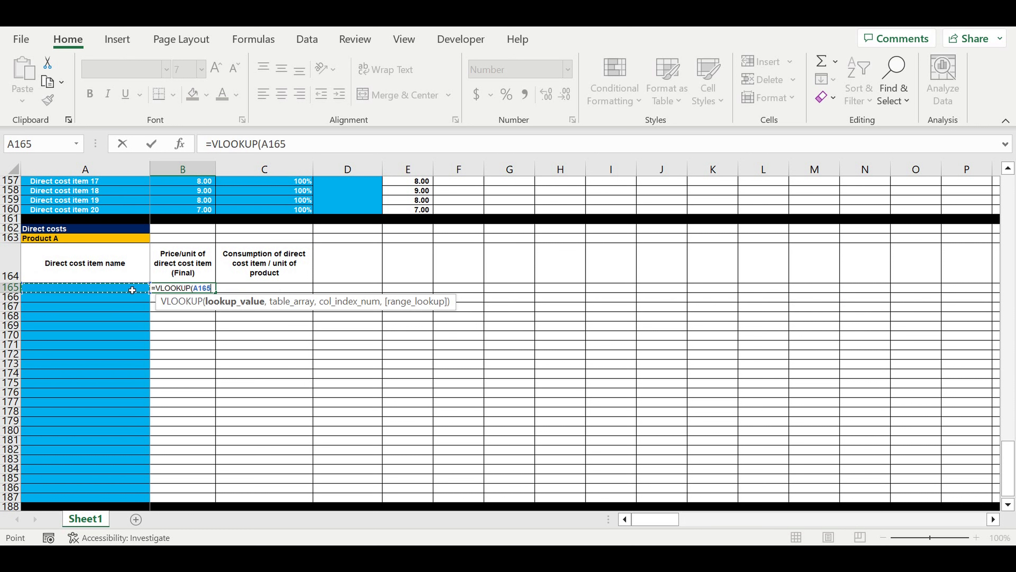
pyautogui.write(',')
pyautogui.scroll(4, 150, 320)
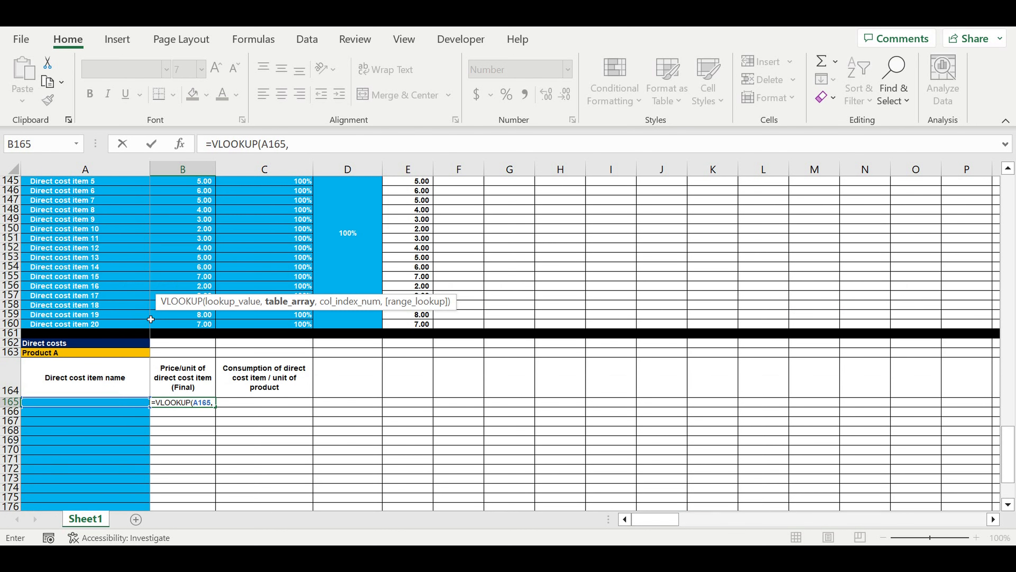
pyautogui.scroll(3, 160, 317)
pyautogui.moveTo(91, 259); pyautogui.dragTo(400, 429)
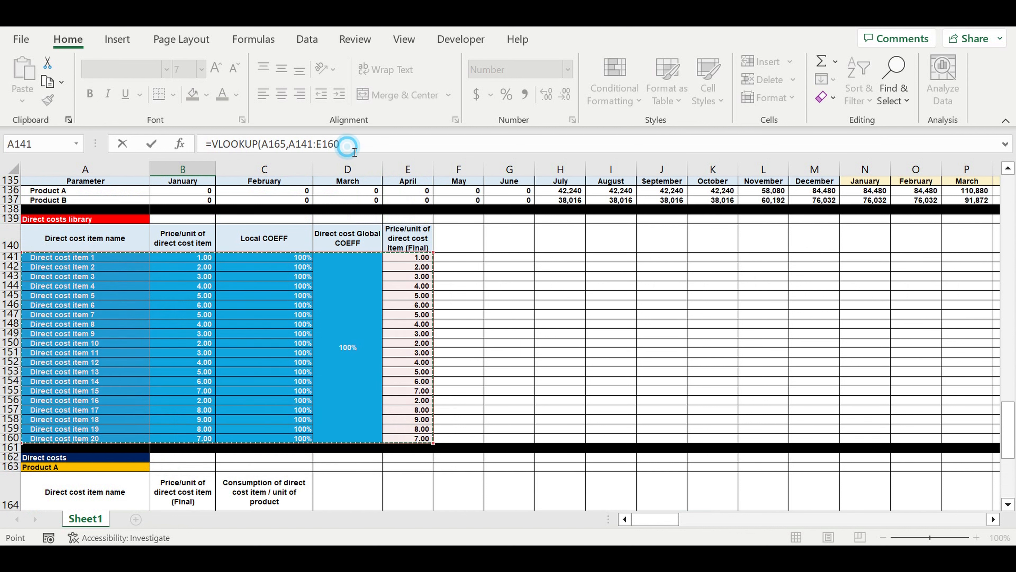
pyautogui.click(370, 149)
pyautogui.write(',')
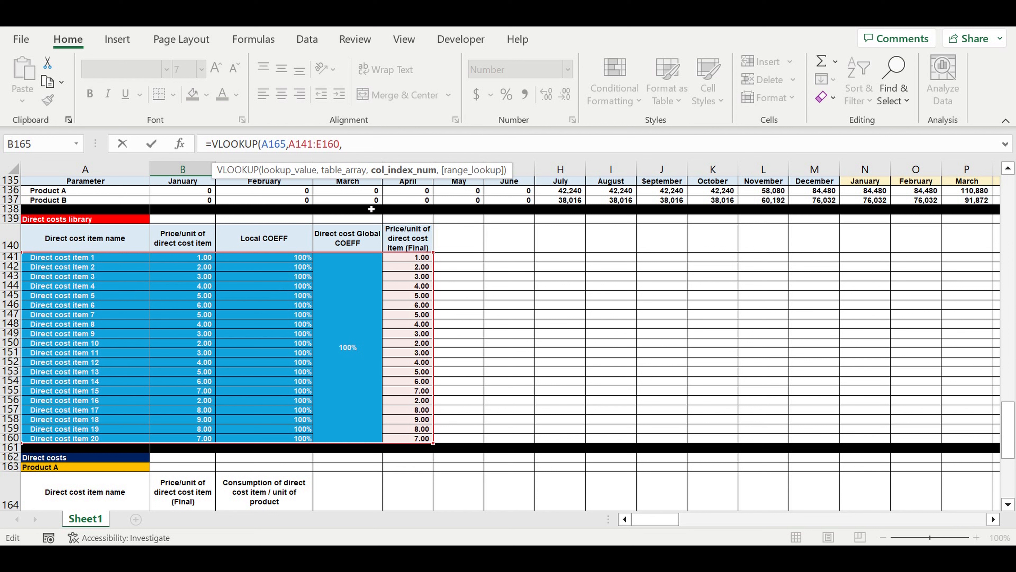
pyautogui.write('5,0)')
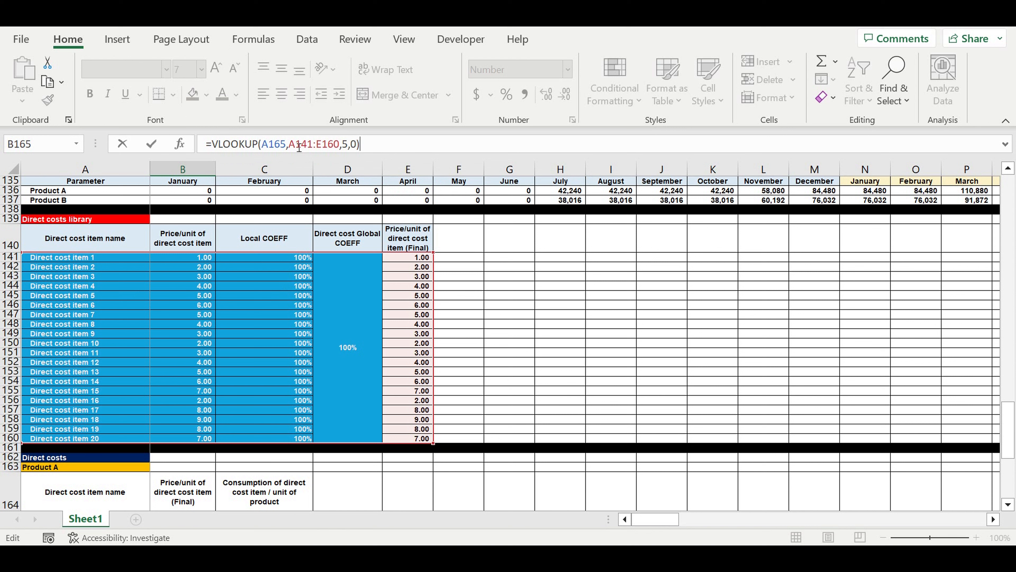
# Make the library range in the B165 lookup formula absolute as $A$141:$E$160
pyautogui.click(290, 146)
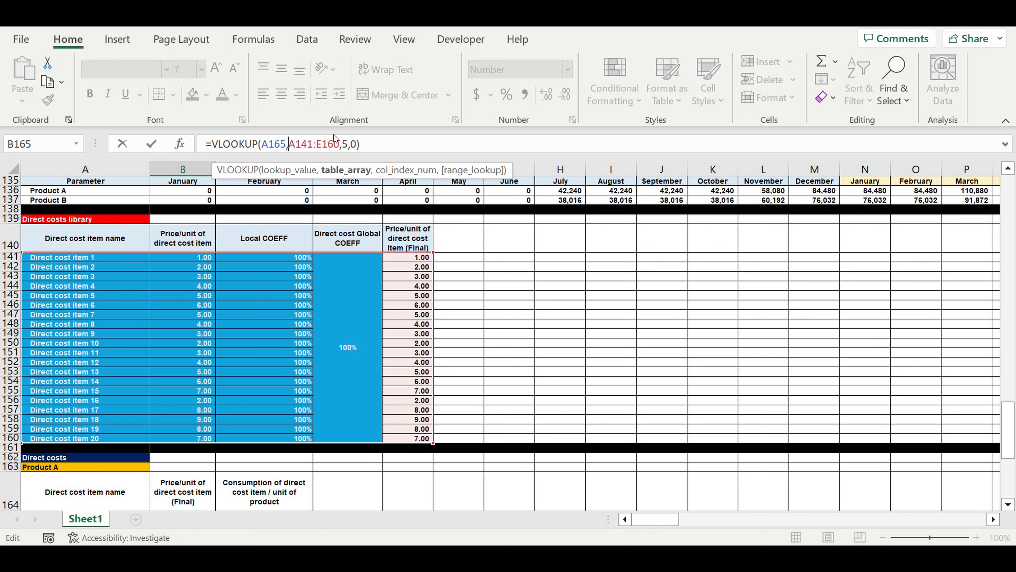
pyautogui.write('$')
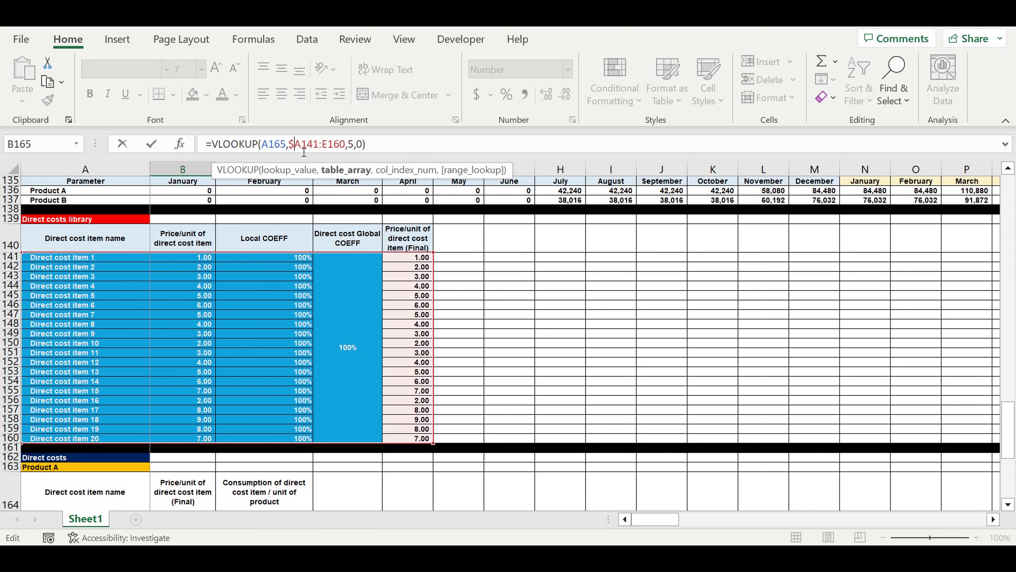
pyautogui.press('Right')
pyautogui.write('$')
pyautogui.click(329, 144)
pyautogui.write('$')
pyautogui.press('Right')
pyautogui.write('$')
# Wrap the B165 lookup in IFERROR with 0 as the fallback value and commit the formula
pyautogui.click(214, 145)
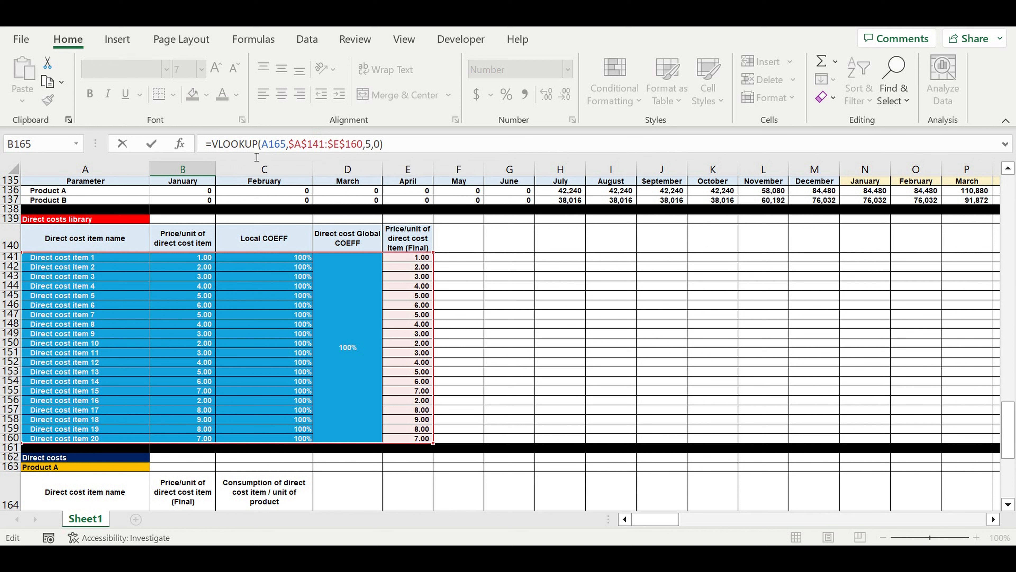
pyautogui.write('if')
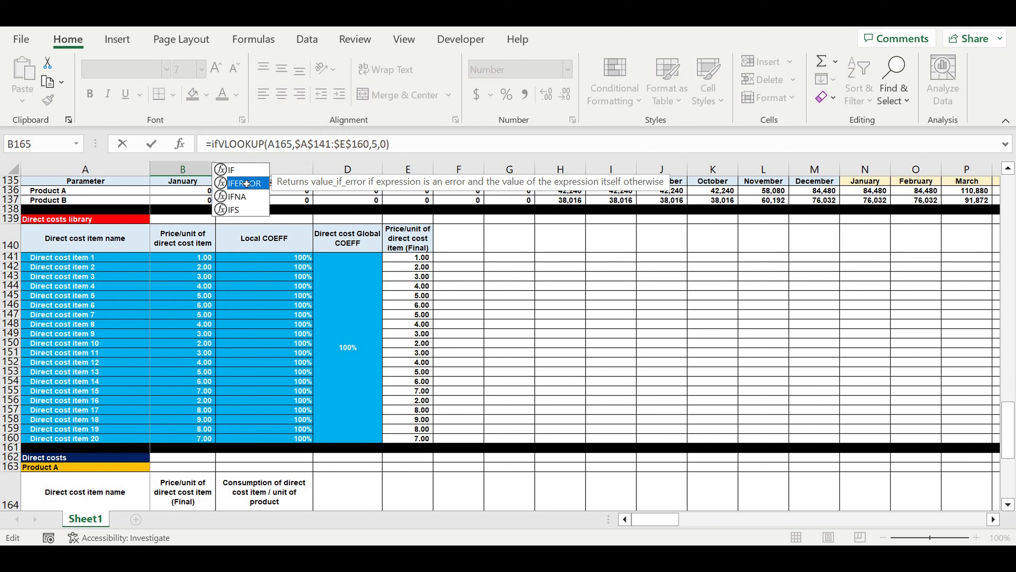
pyautogui.doubleClick(245, 183)
pyautogui.write(', 0')
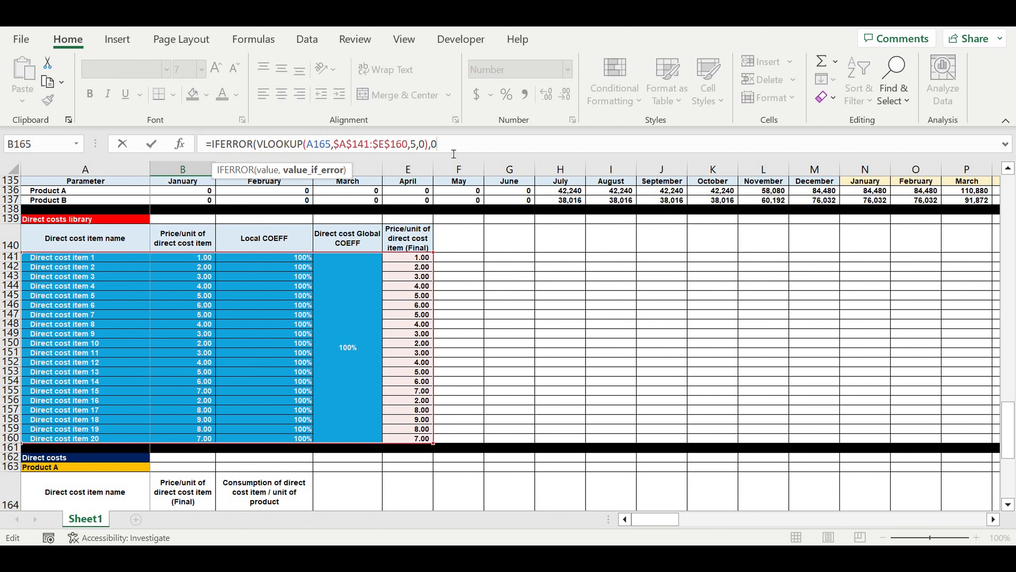
pyautogui.write(')')
pyautogui.press('Return')
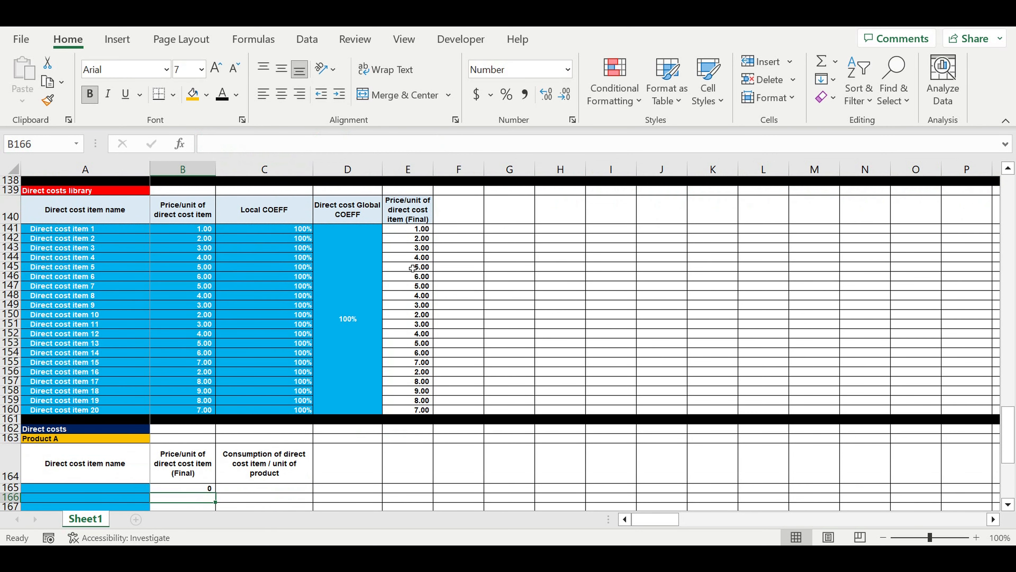
# Copy the price formula from B165 down the final price column through B187
pyautogui.scroll(-4, 363, 339)
pyautogui.scroll(-2, 364, 339)
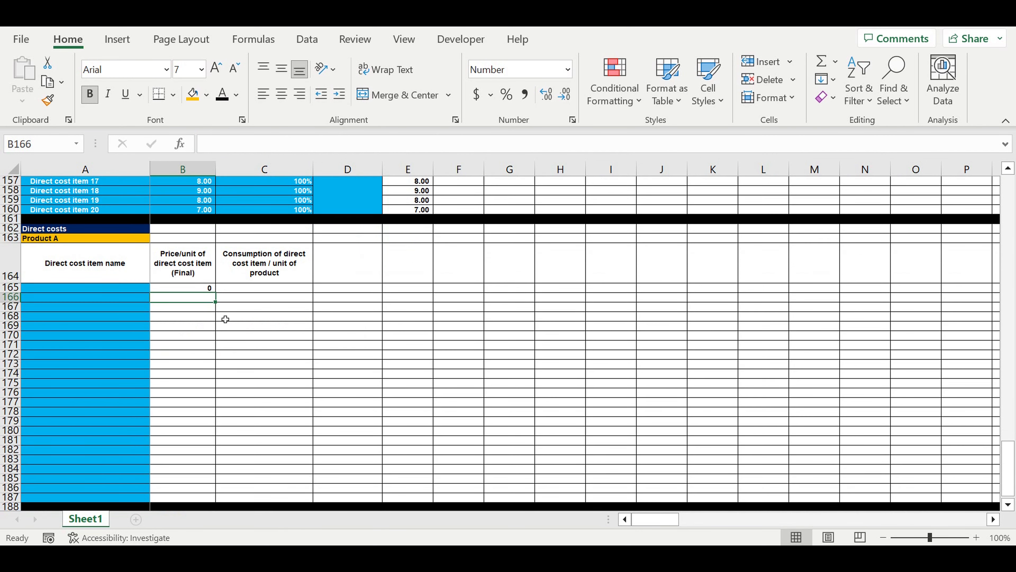
pyautogui.click(197, 289)
pyautogui.moveTo(220, 296); pyautogui.dragTo(209, 497)
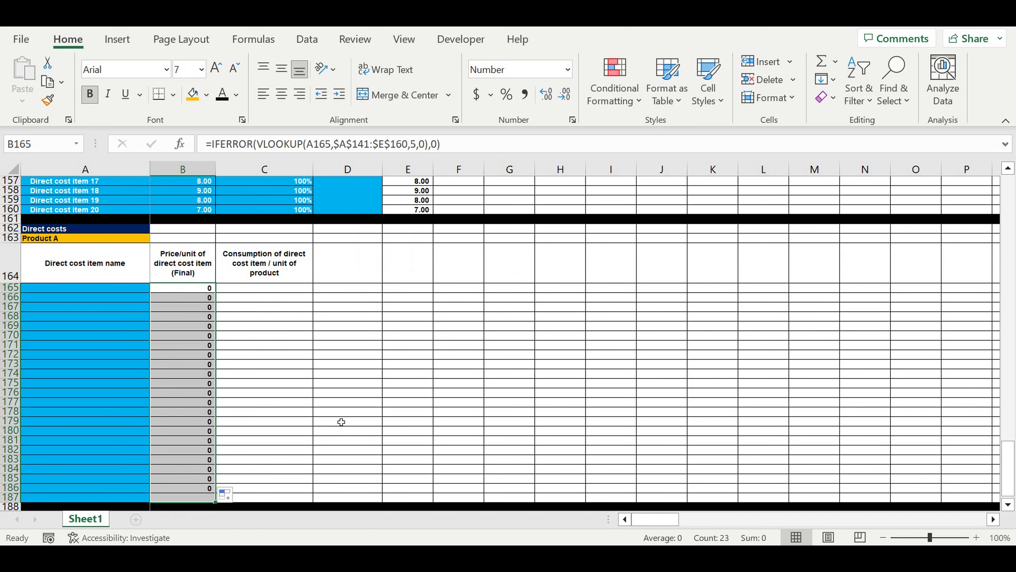
# Format the consumption cells C165:C187 with a white font and the standard light blue input fill
pyautogui.click(267, 375)
pyautogui.click(267, 291)
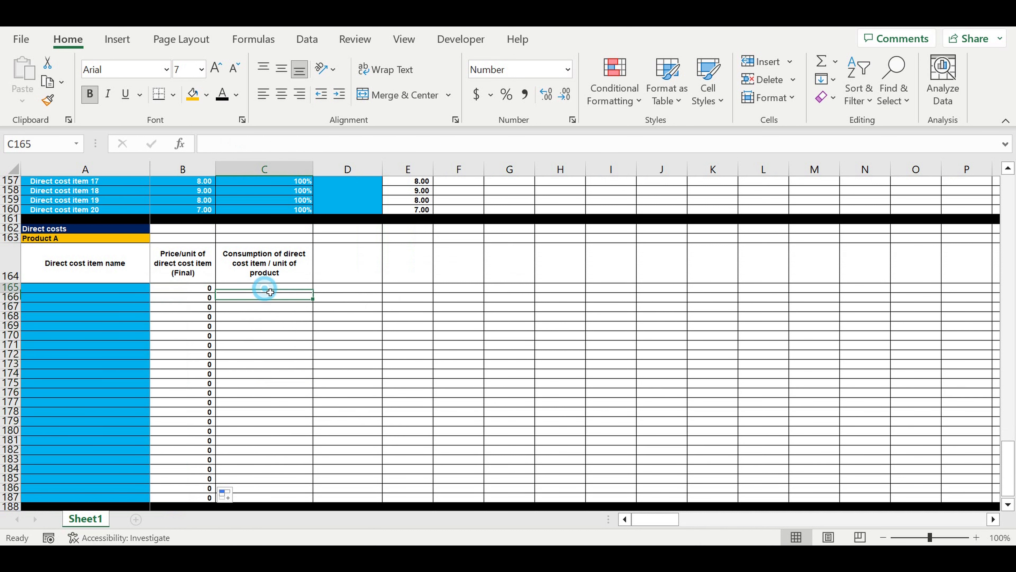
pyautogui.moveTo(283, 290); pyautogui.dragTo(274, 496)
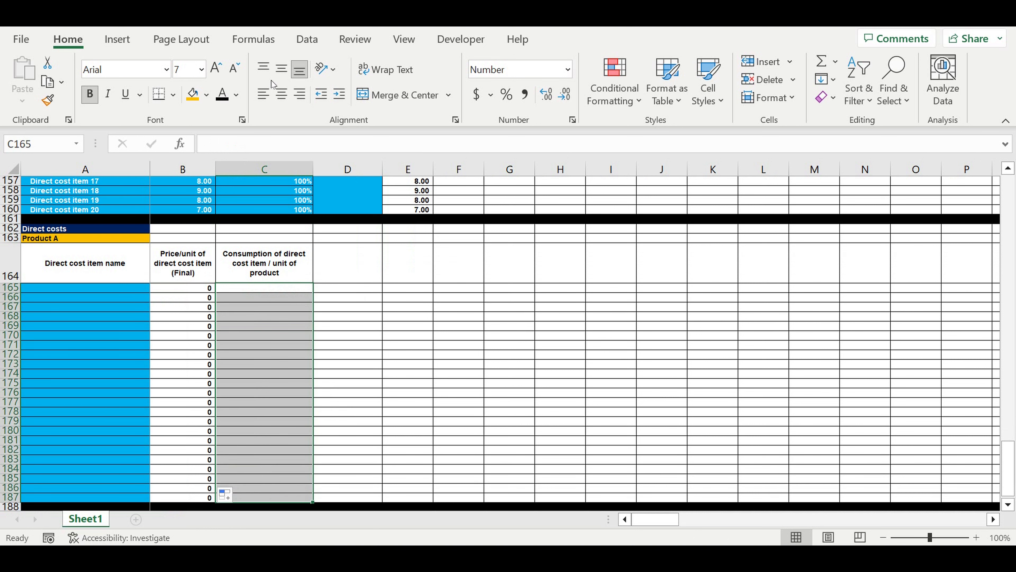
pyautogui.click(236, 94)
pyautogui.click(220, 159)
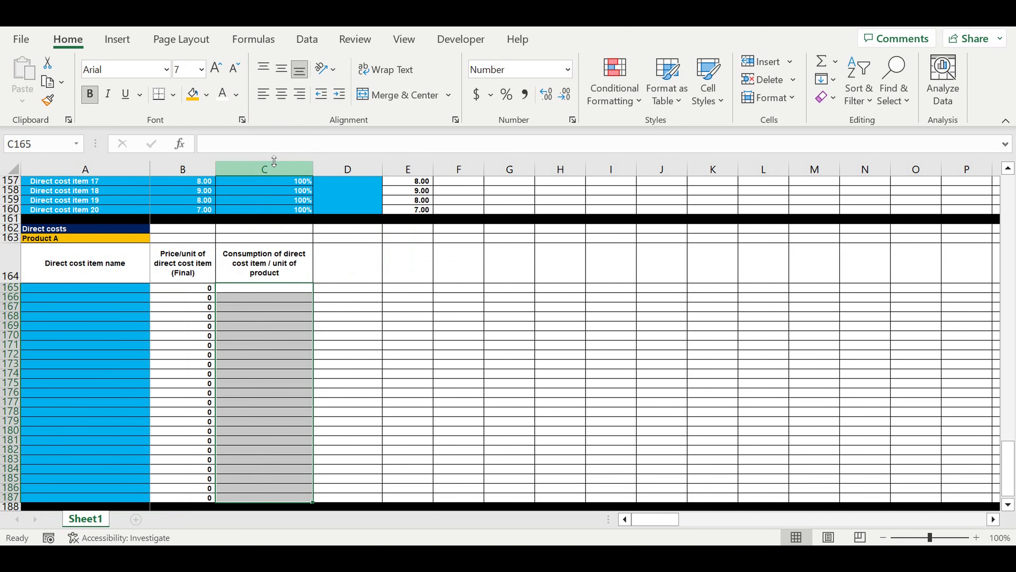
pyautogui.click(206, 94)
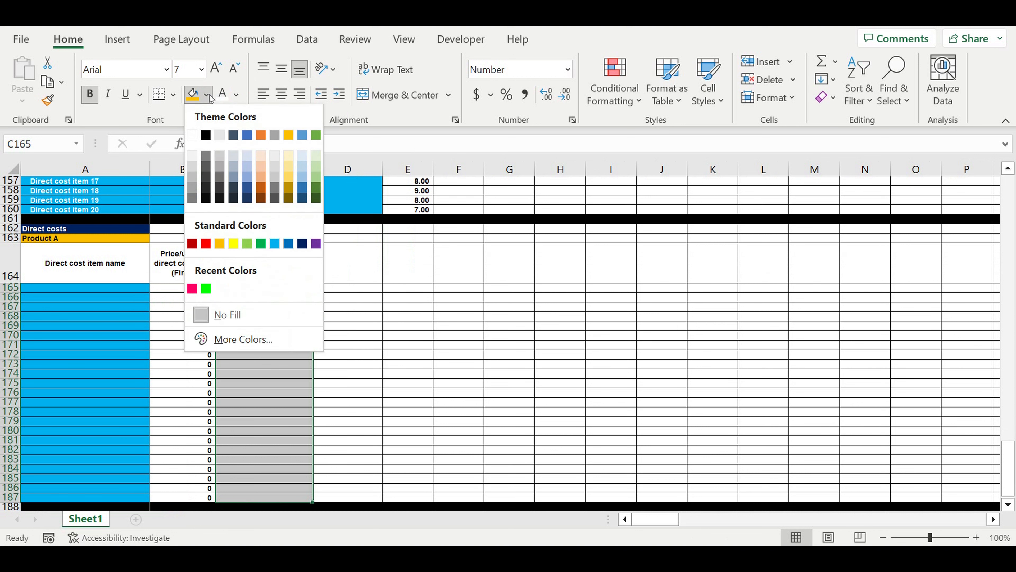
pyautogui.click(274, 243)
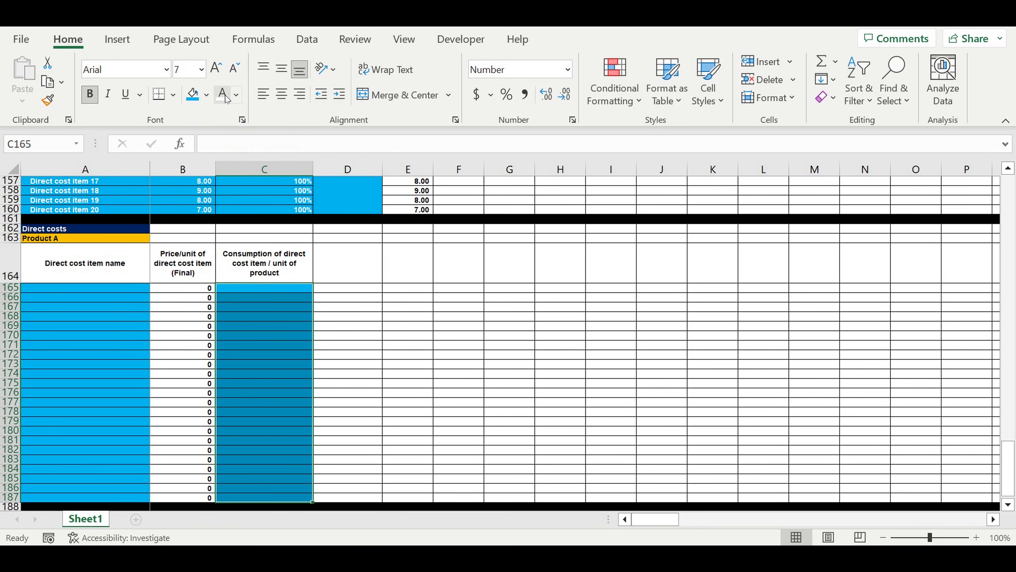
pyautogui.click(294, 292)
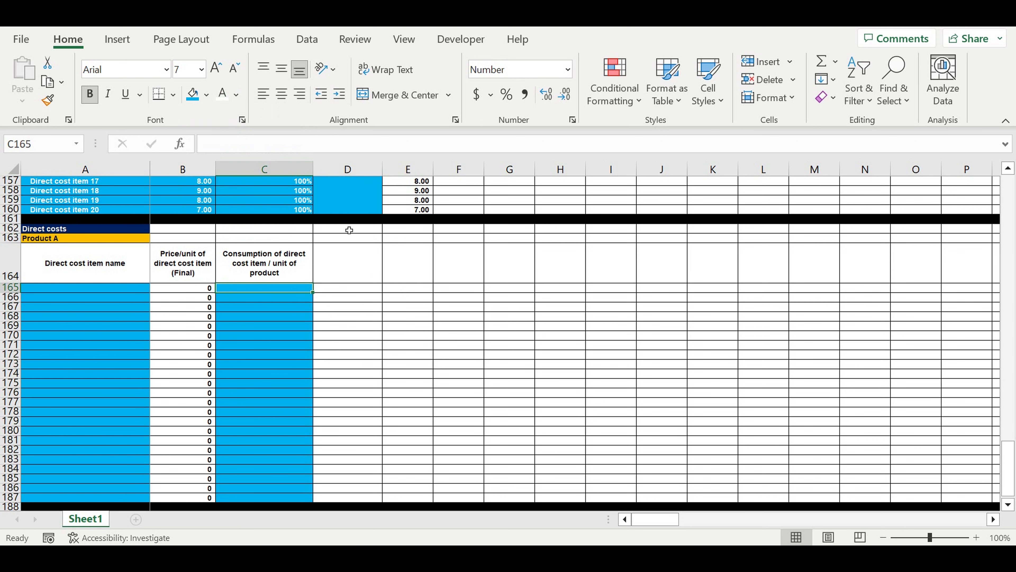
pyautogui.scroll(1, 352, 260)
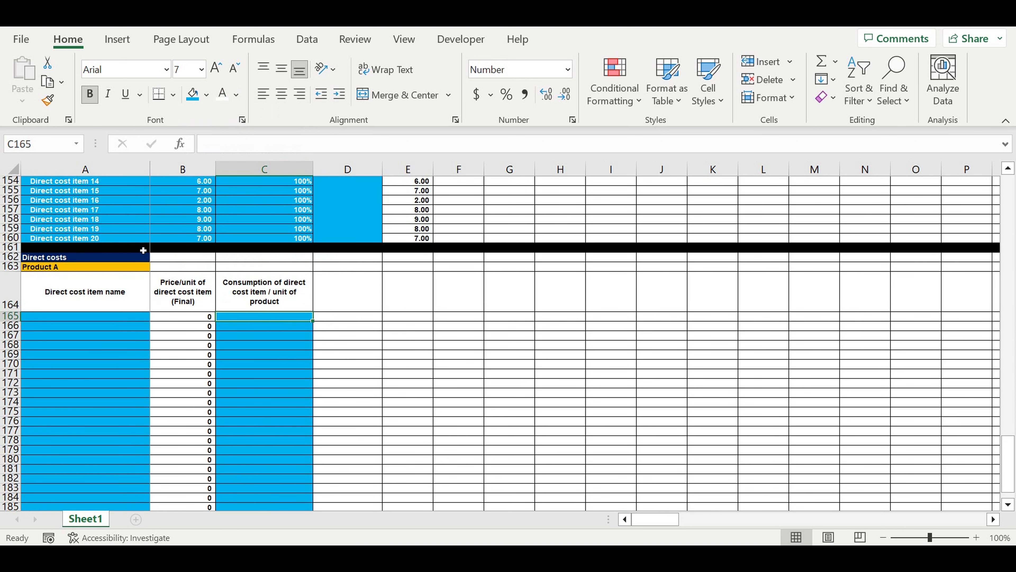
pyautogui.moveTo(114, 191); pyautogui.dragTo(116, 240)
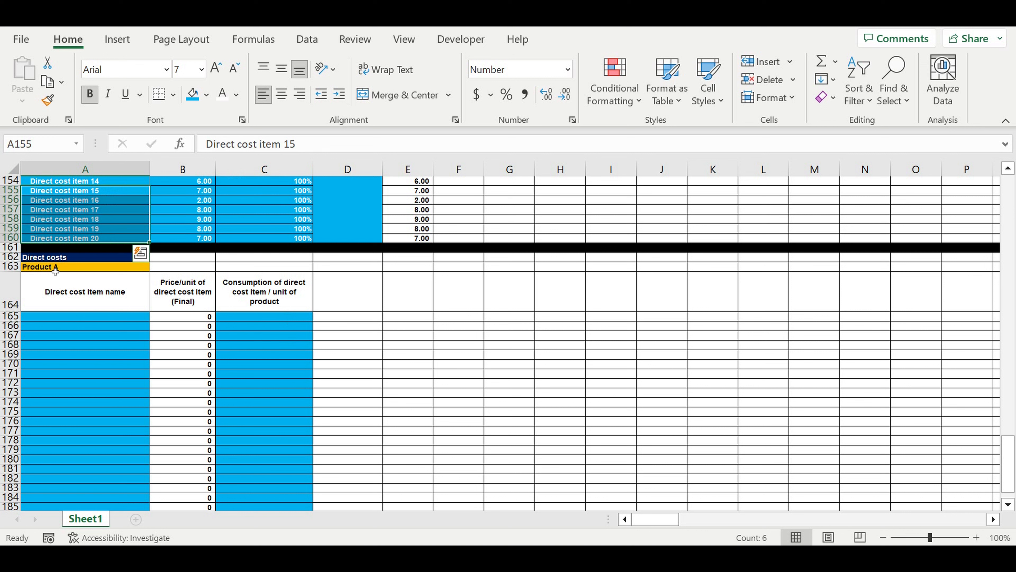
pyautogui.click(54, 267)
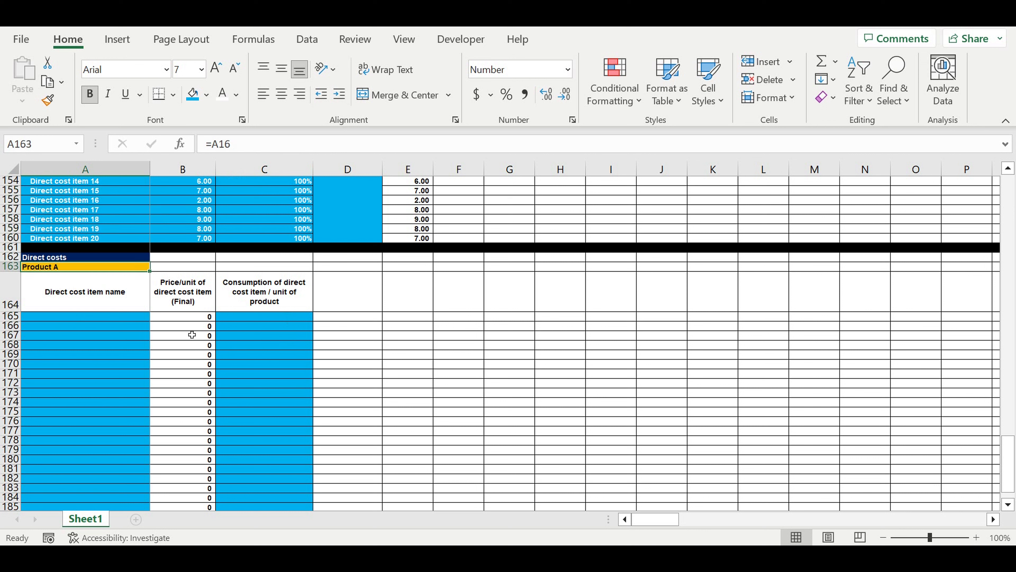
pyautogui.moveTo(195, 319); pyautogui.dragTo(195, 413)
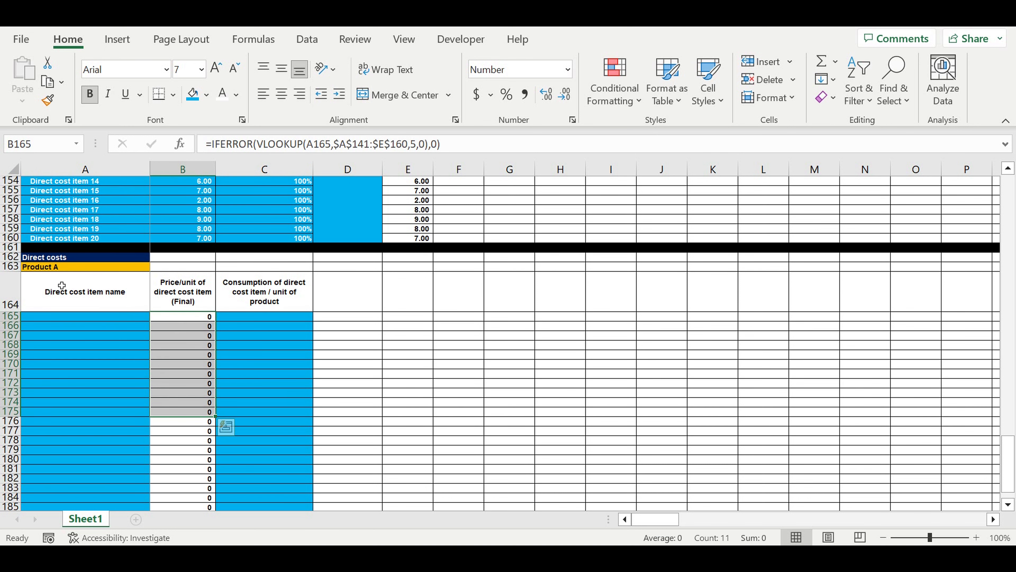
pyautogui.scroll(2, 108, 301)
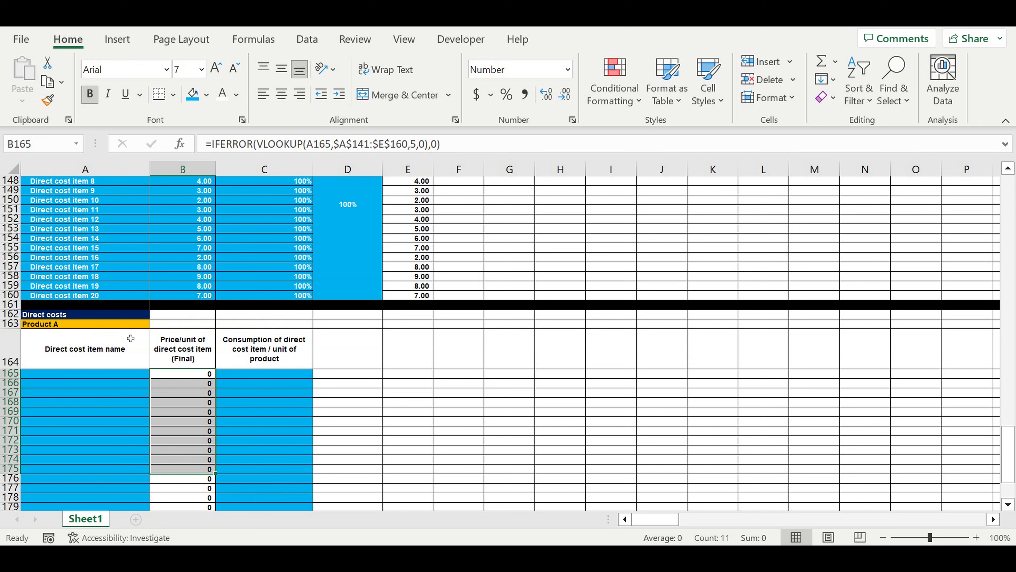
pyautogui.moveTo(259, 377); pyautogui.dragTo(273, 451)
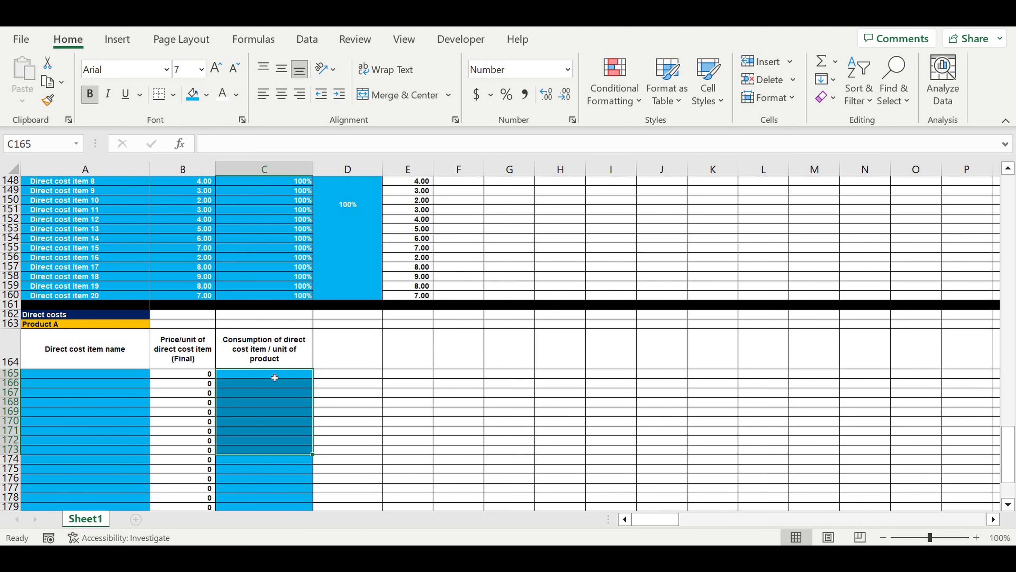
# Enter 6, 5, 4, 3, 4, 5, 6, 7, 8 and 9 as the Product A consumption values in C165:C174
pyautogui.scroll(-2, 280, 370)
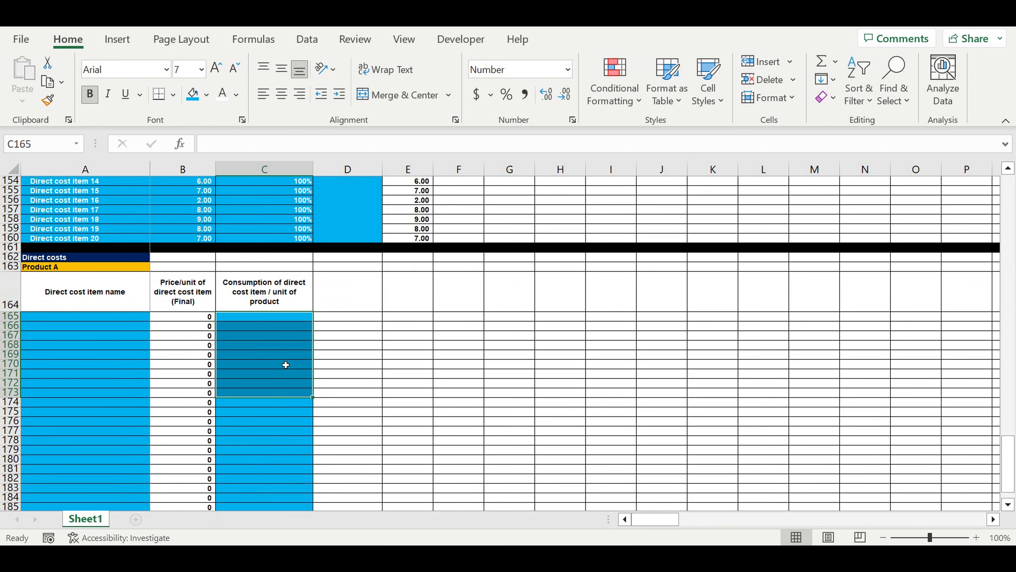
pyautogui.click(286, 320)
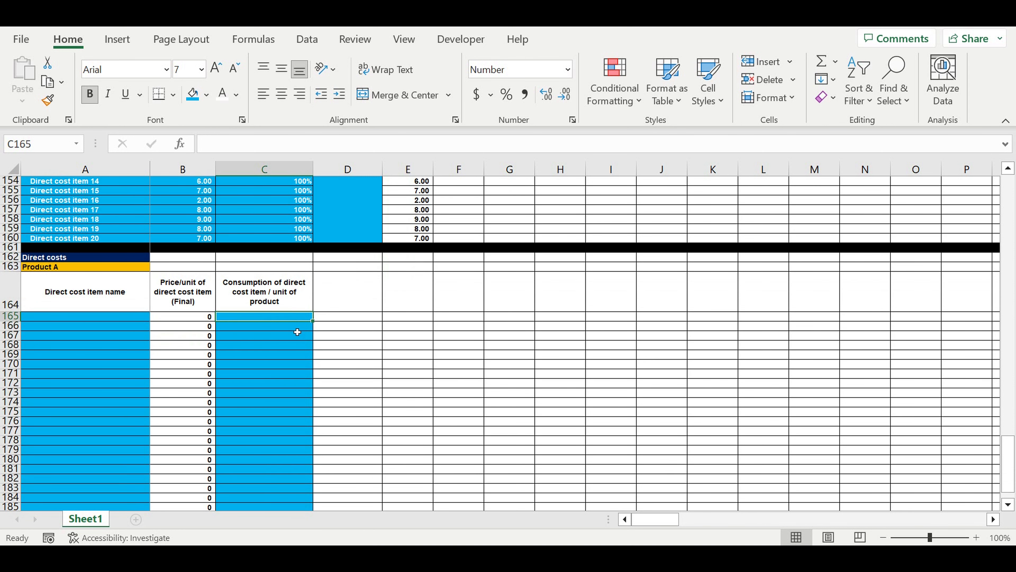
pyautogui.write('6 5 4 3 4 ')
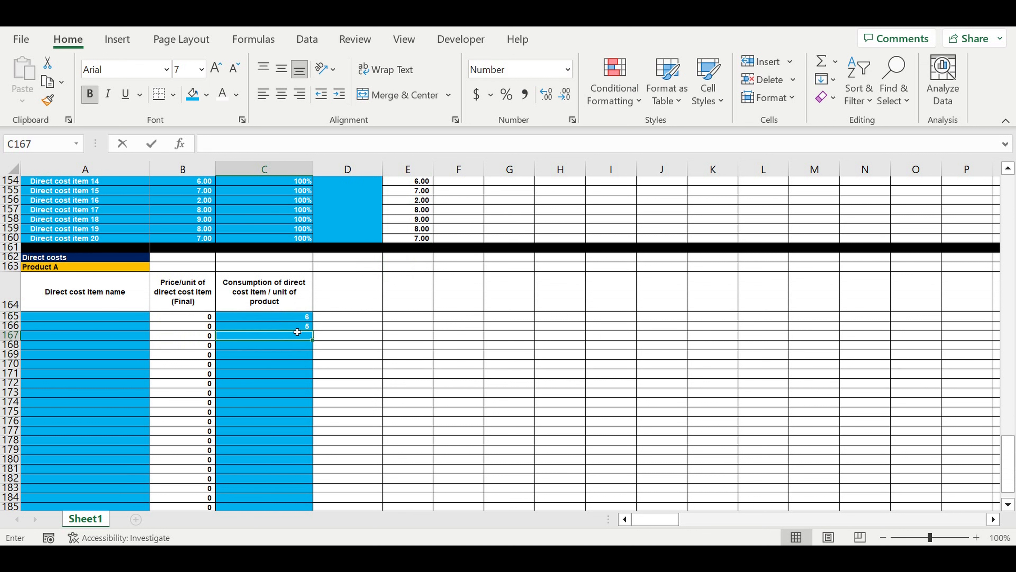
pyautogui.write('5 6 7 8 9')
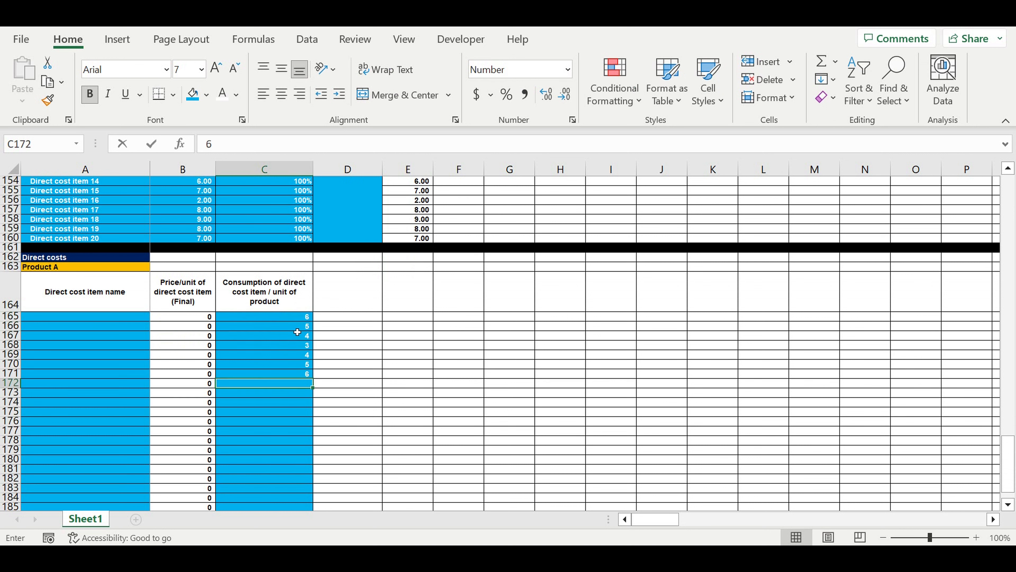
pyautogui.press('Return')
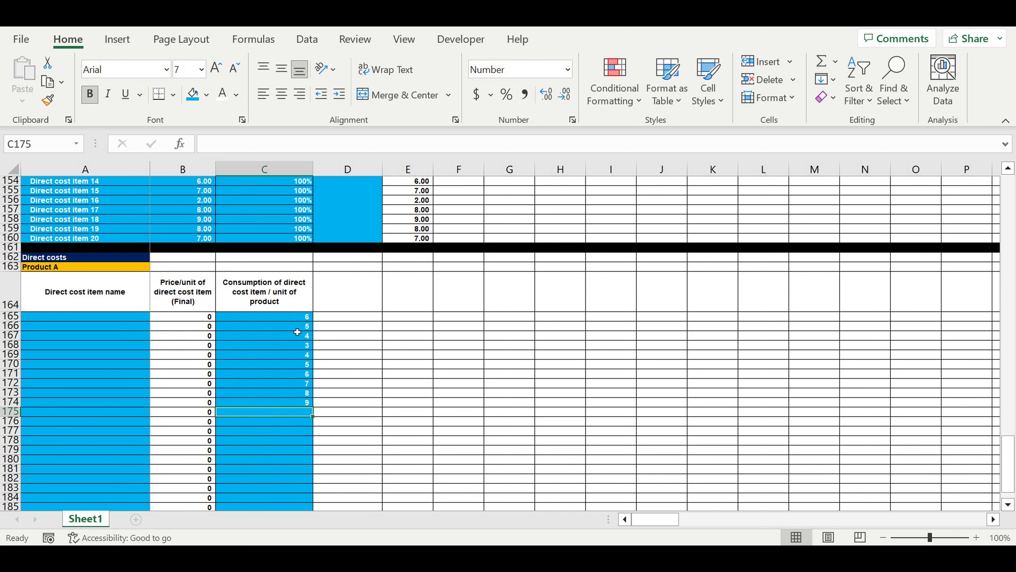
# Enter 8, 7, 6, 5, 4, 3, 4, 5, 6, 7, 8, 9 and 4 as the consumption values in C175:C187
pyautogui.write('8 7 6 7')
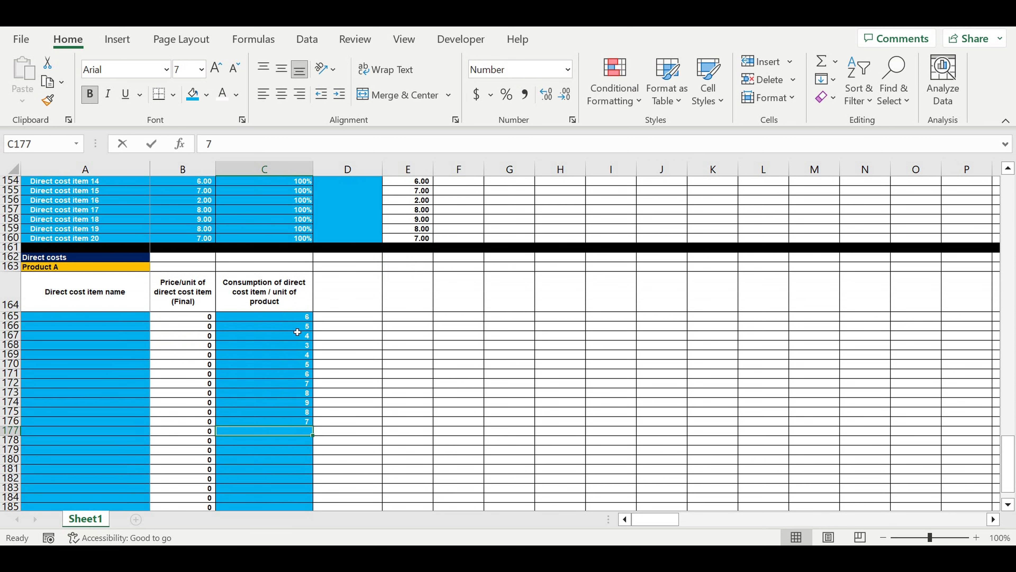
pyautogui.write('5 4 3 4 5 6 7 8 9')
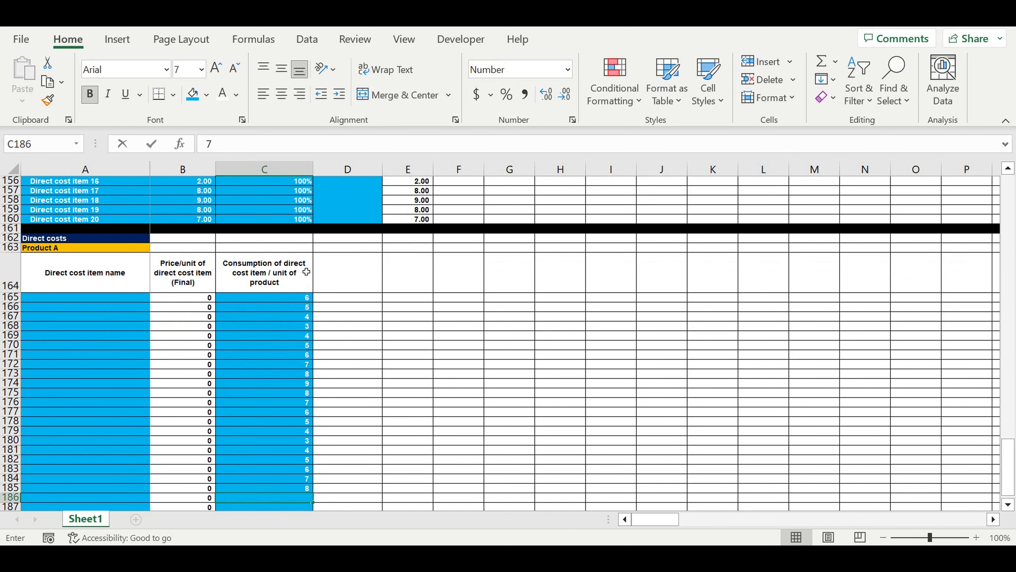
pyautogui.scroll(-4, 376, 319)
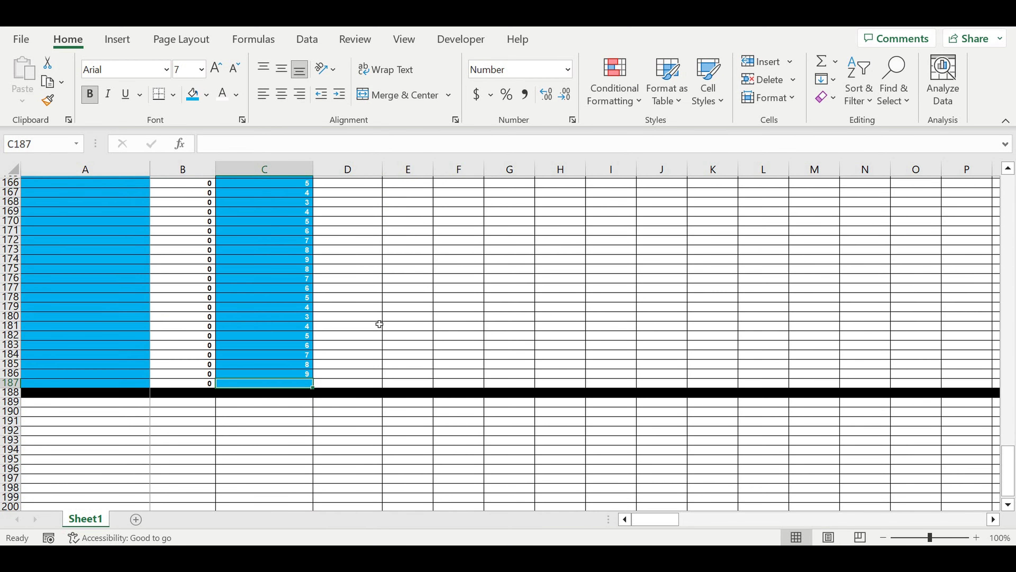
pyautogui.click(425, 306)
# Extend the consumption header's formatting to D164 and title that column "Total direct costs ($/product)"
pyautogui.scroll(4, 420, 285)
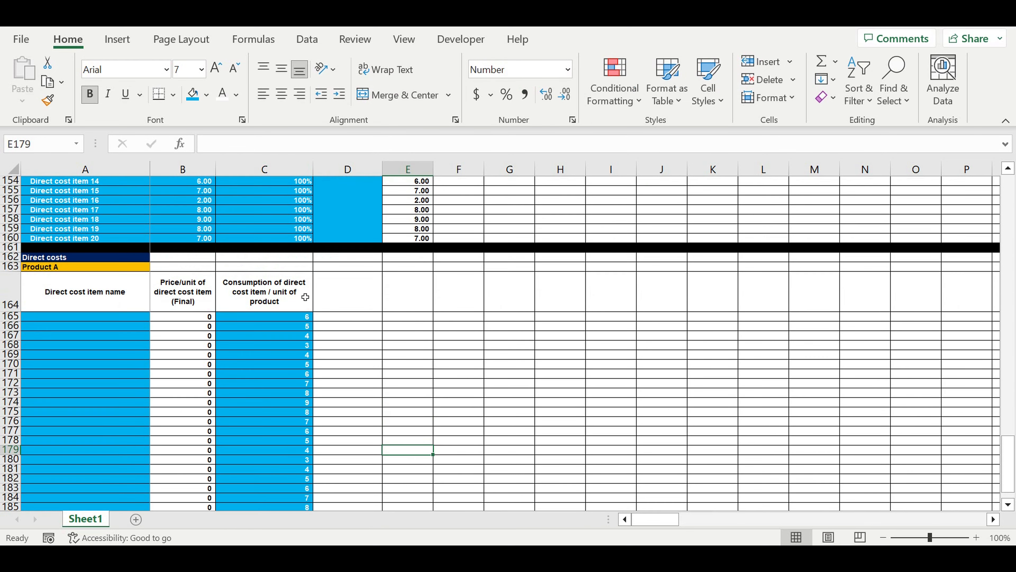
pyautogui.click(304, 290)
pyautogui.moveTo(313, 311); pyautogui.dragTo(363, 298)
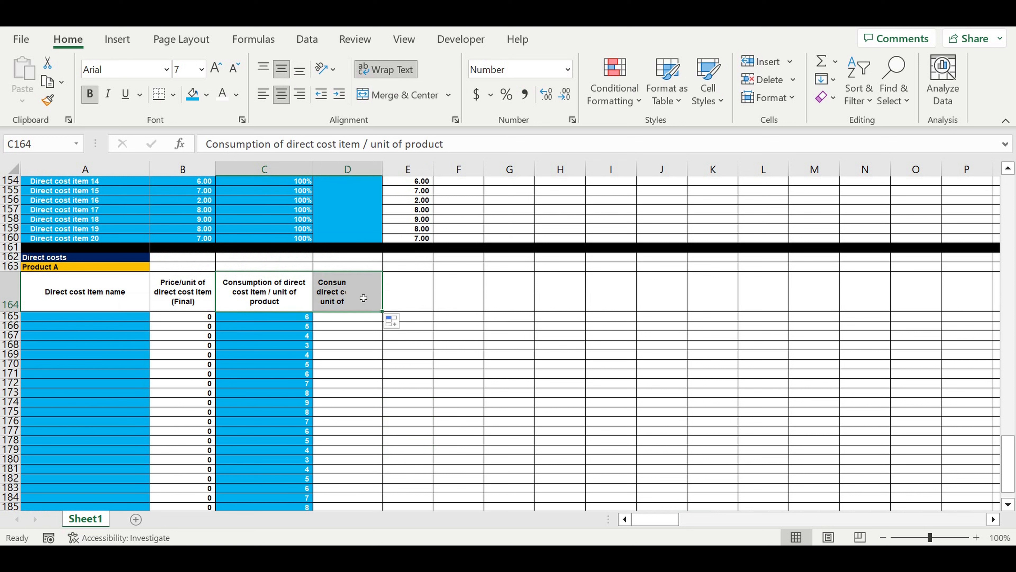
pyautogui.click(363, 297)
pyautogui.write('Total direct costs')
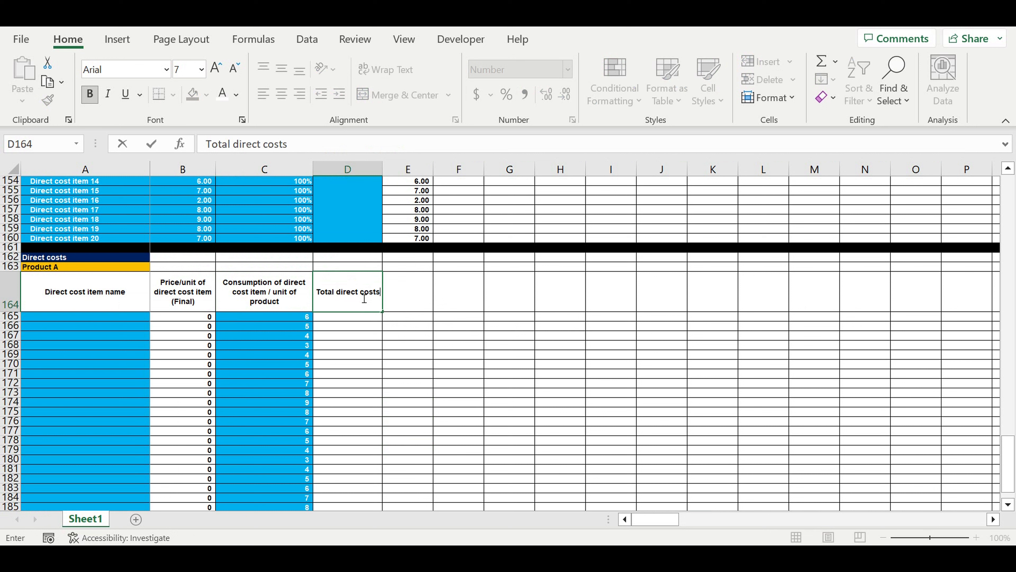
pyautogui.write(' ($/product)')
pyautogui.press('Return')
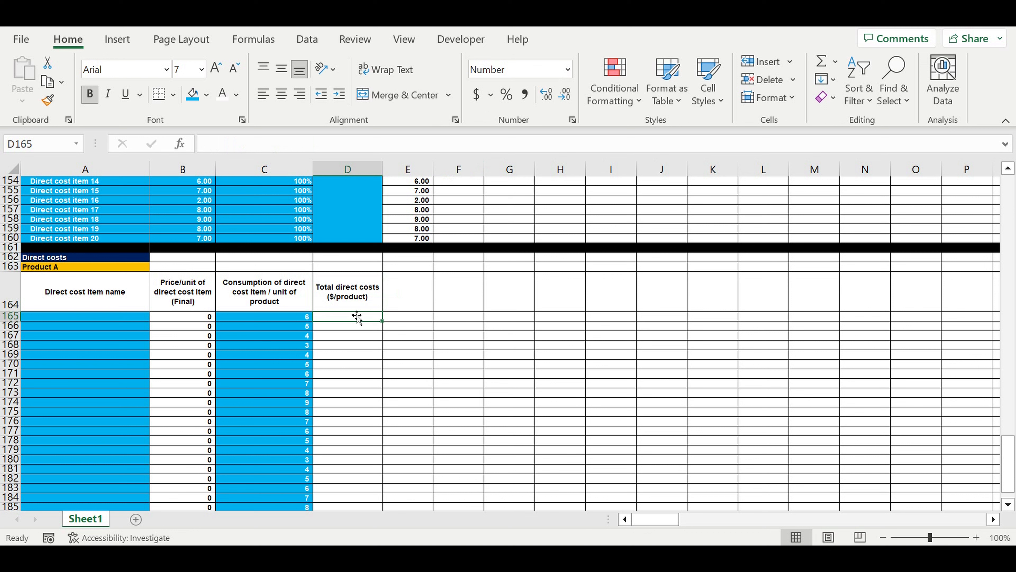
# Calculate the total direct cost in D165 as =B165*C165 and copy the formula down through D187
pyautogui.write('=')
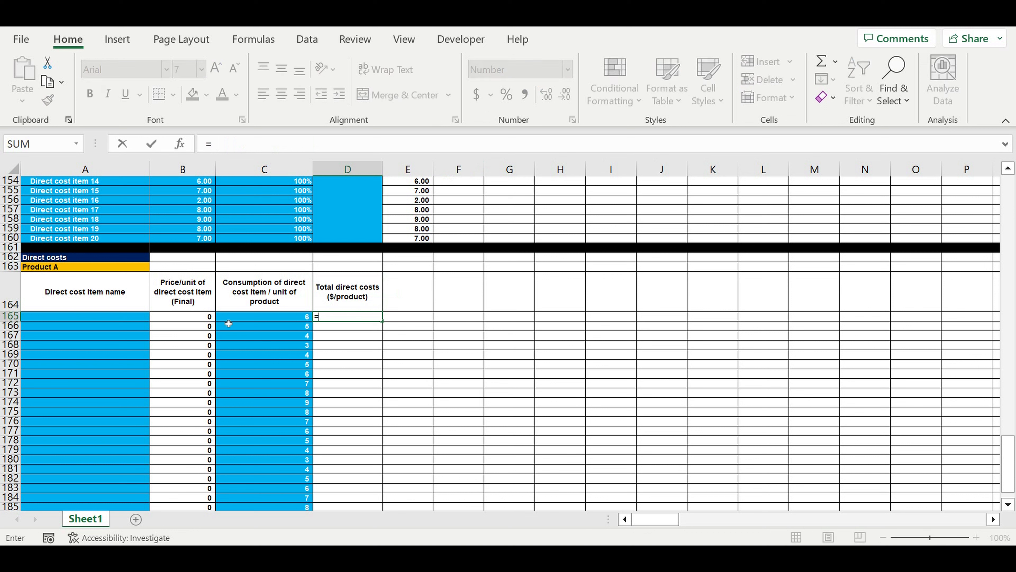
pyautogui.click(203, 320)
pyautogui.write('*')
pyautogui.click(284, 319)
pyautogui.press('Return')
pyautogui.click(361, 318)
pyautogui.scroll(-2, 361, 319)
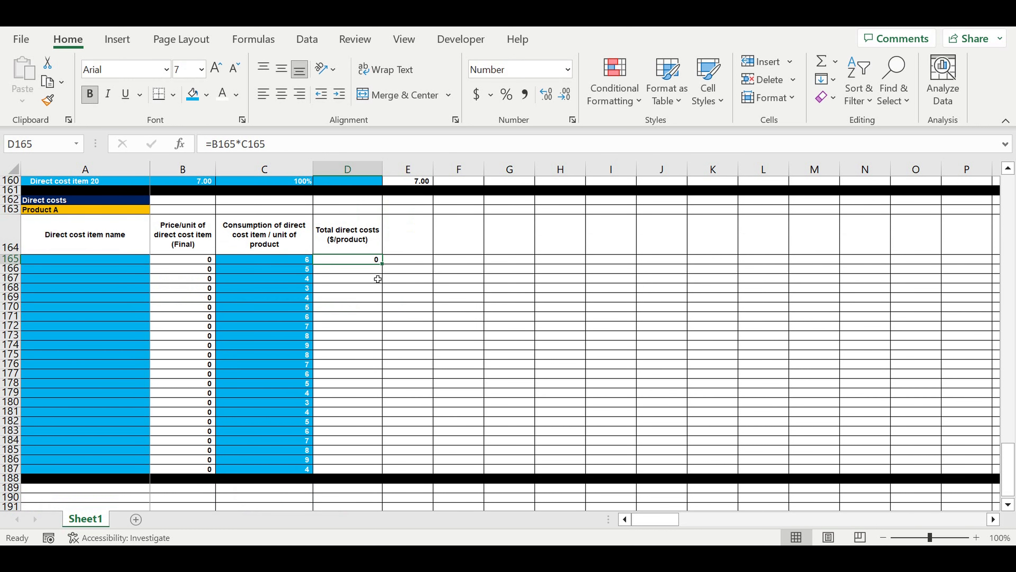
pyautogui.moveTo(383, 264); pyautogui.dragTo(384, 474)
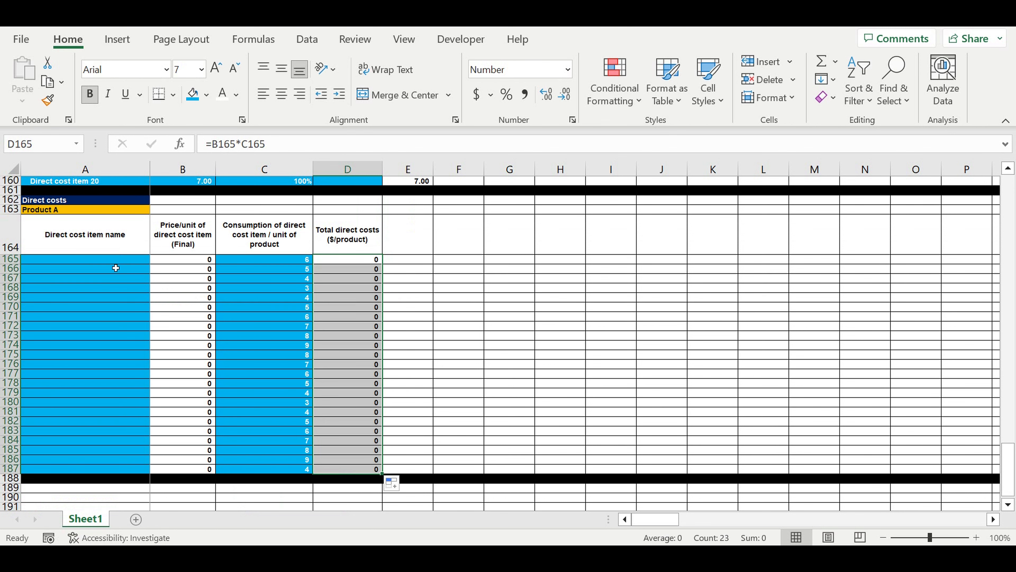
# Choose Direct cost item 6 in A165 and Direct cost item 2 in A166 for Product A
pyautogui.scroll(2, 120, 283)
pyautogui.scroll(-1, 176, 326)
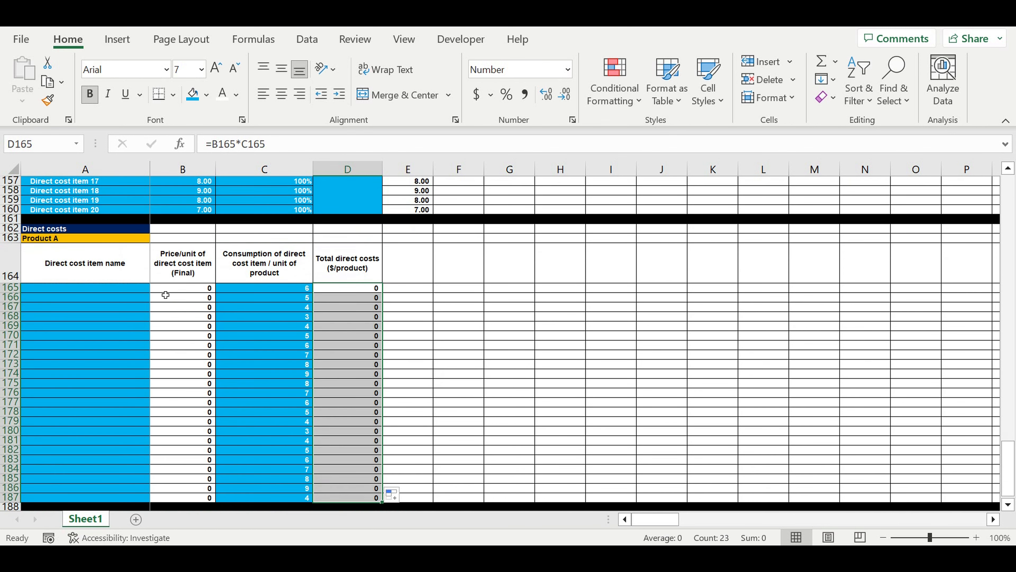
pyautogui.click(116, 288)
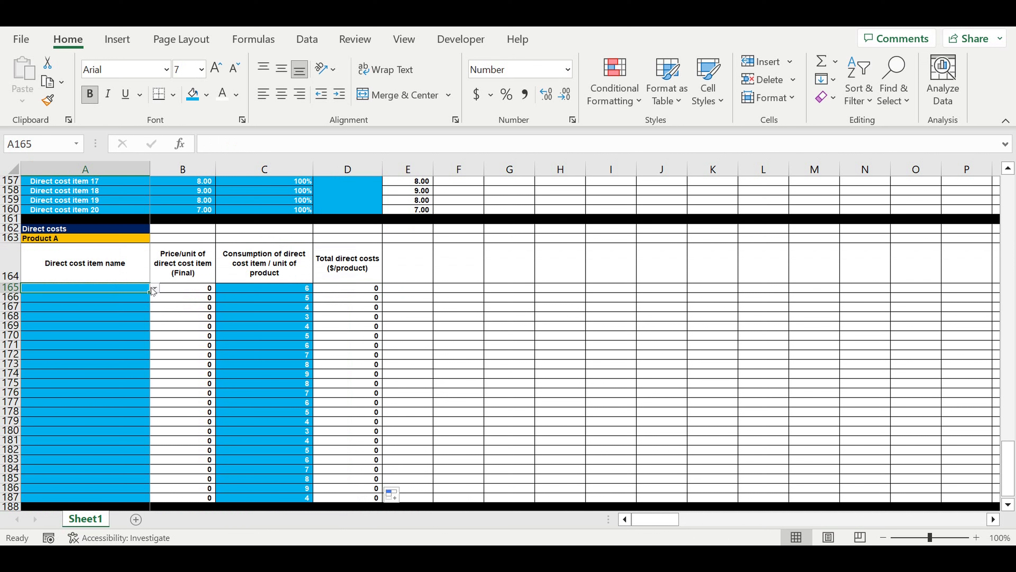
pyautogui.click(154, 289)
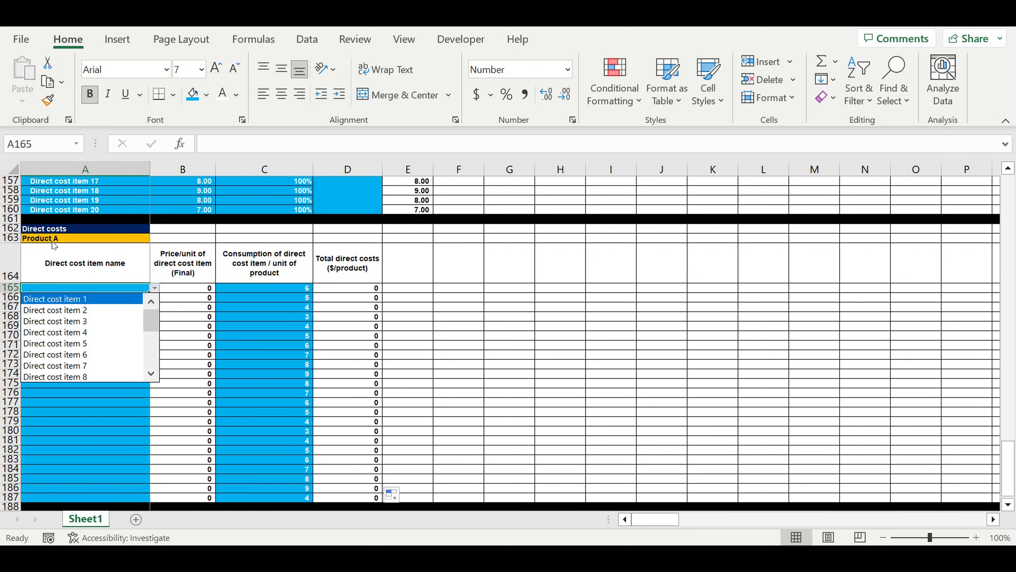
pyautogui.click(60, 354)
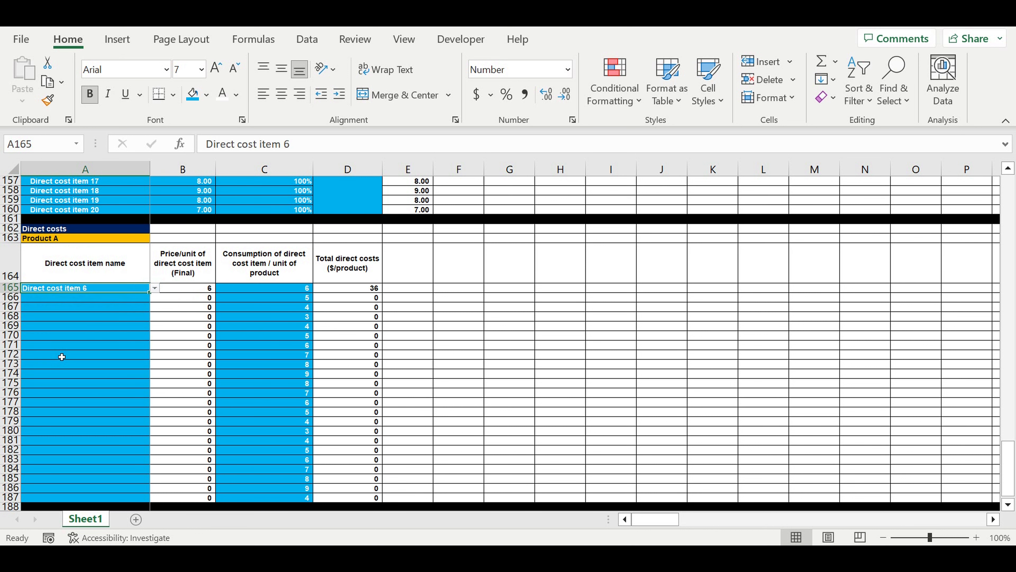
pyautogui.click(78, 301)
pyautogui.click(155, 297)
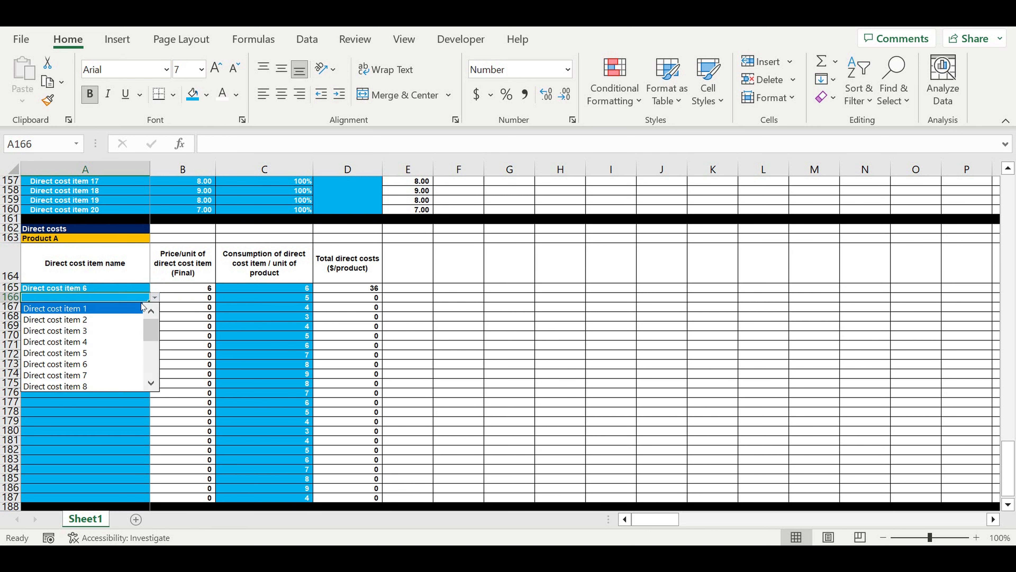
pyautogui.click(85, 320)
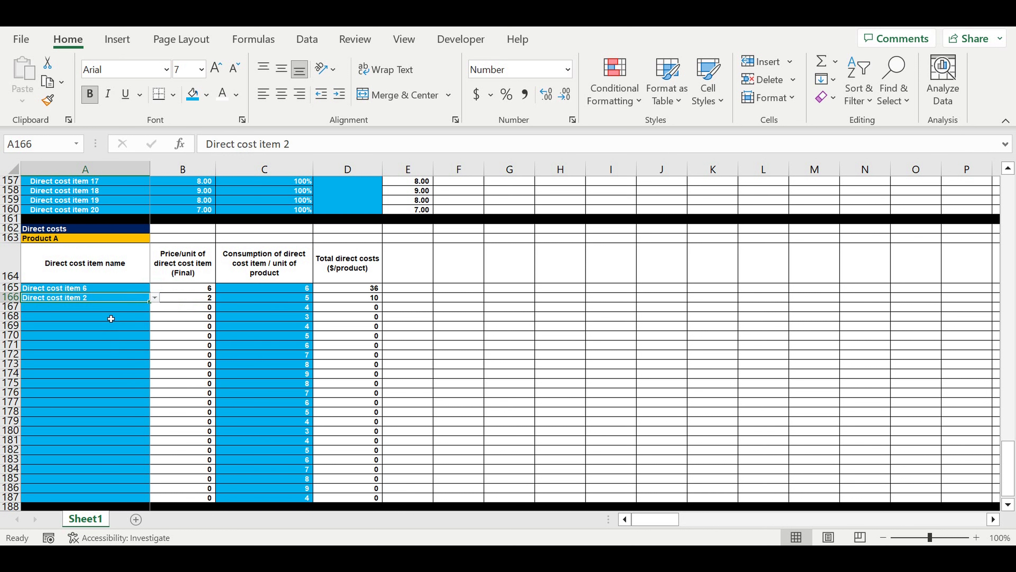
# Choose Direct cost item 8 in A167 and Direct cost item 7 in A168 for Product A
pyautogui.click(86, 310)
pyautogui.click(155, 308)
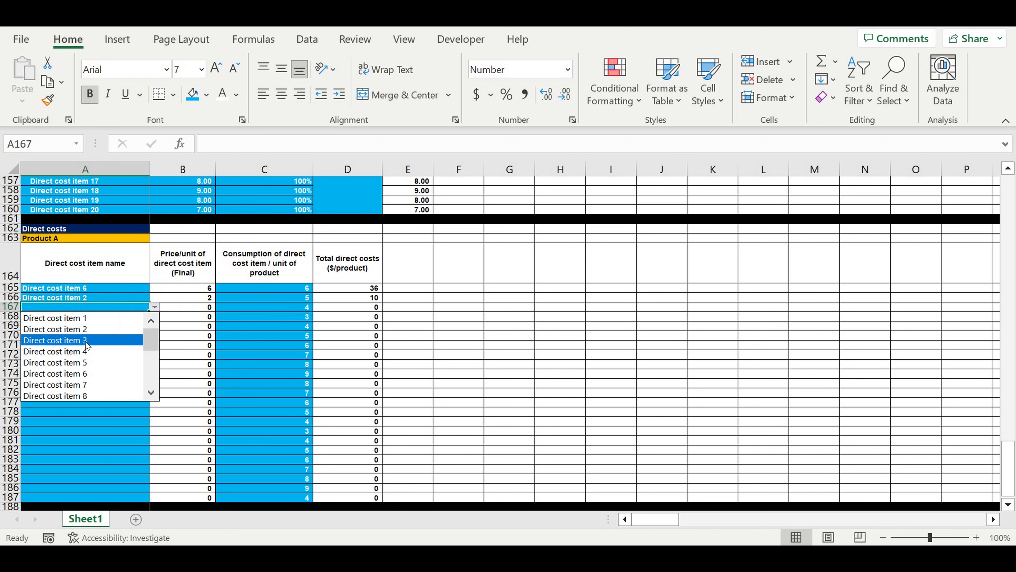
pyautogui.click(70, 395)
pyautogui.click(113, 320)
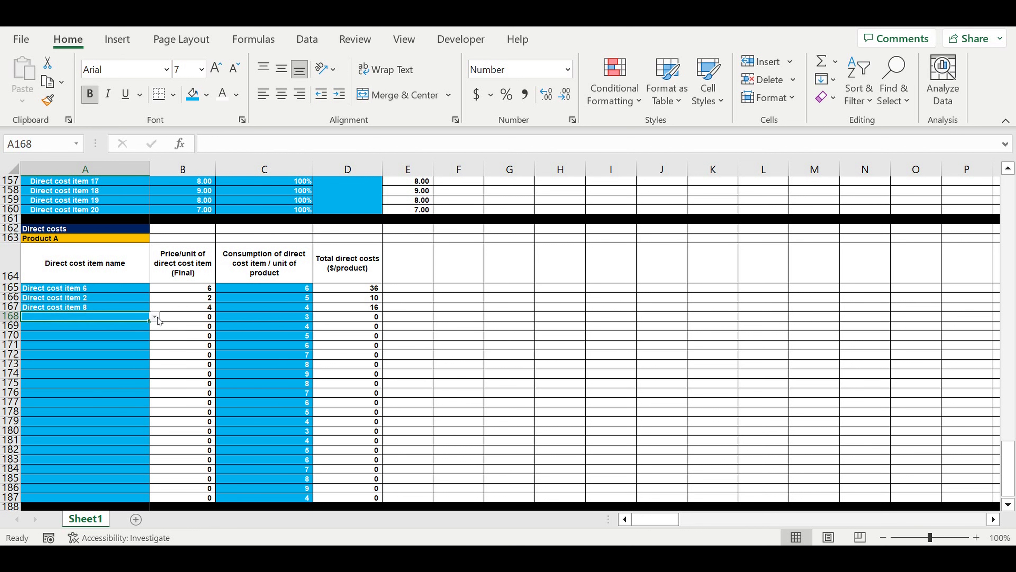
pyautogui.click(155, 317)
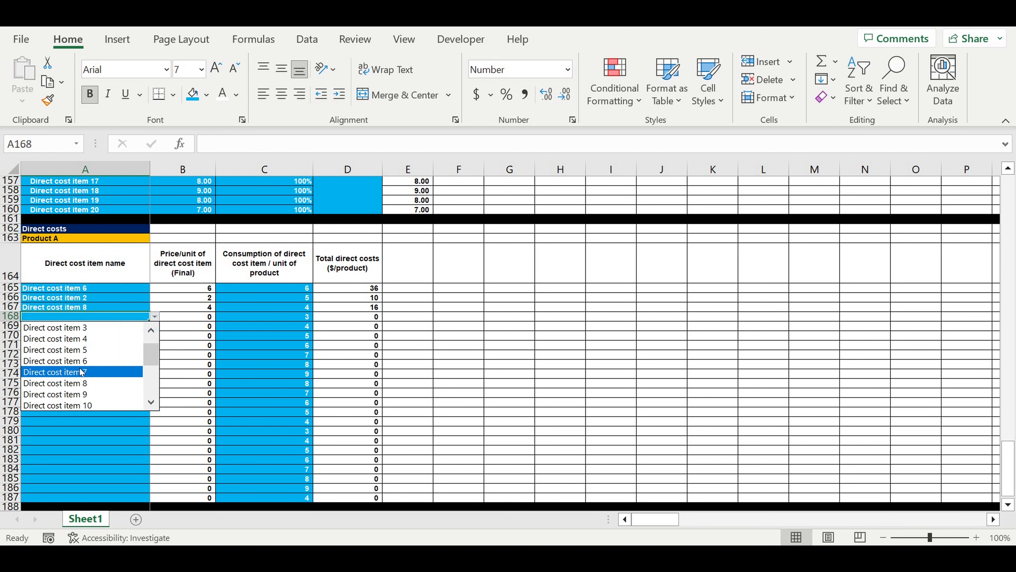
pyautogui.click(92, 393)
pyautogui.click(88, 371)
pyautogui.click(132, 335)
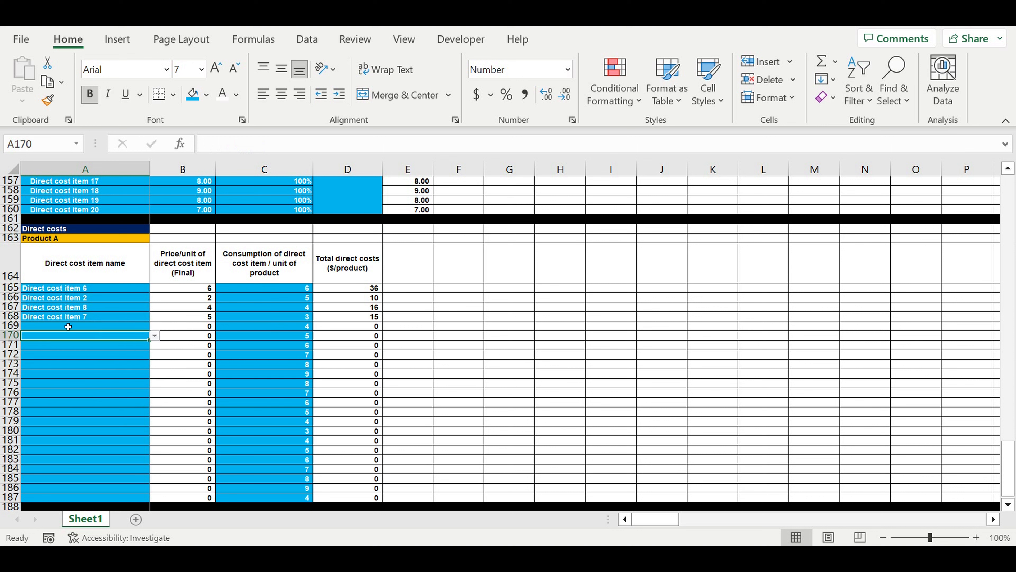
# Increase the indent of the direct cost item name cells A165:A187
pyautogui.moveTo(75, 293); pyautogui.dragTo(77, 497)
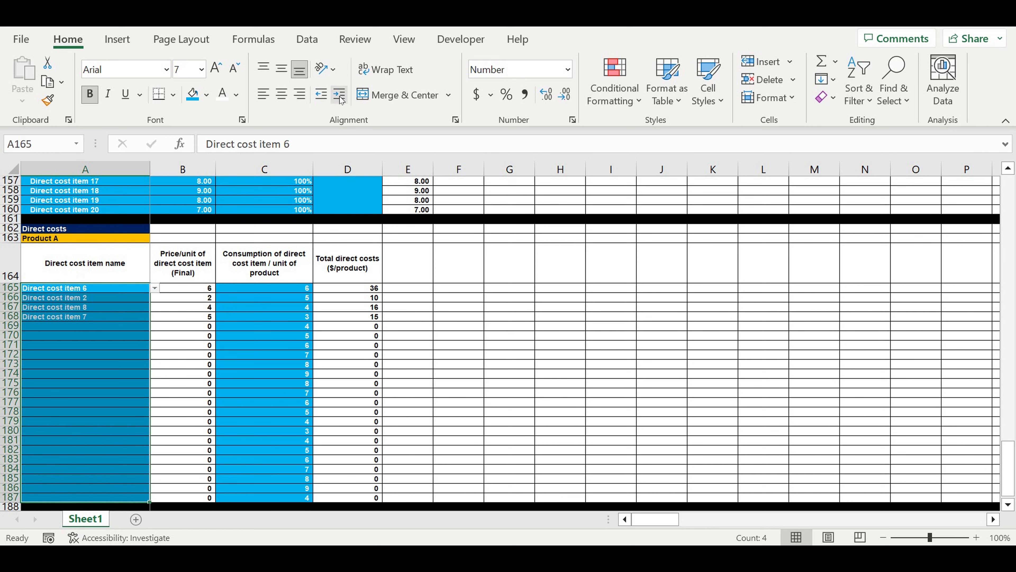
pyautogui.click(487, 327)
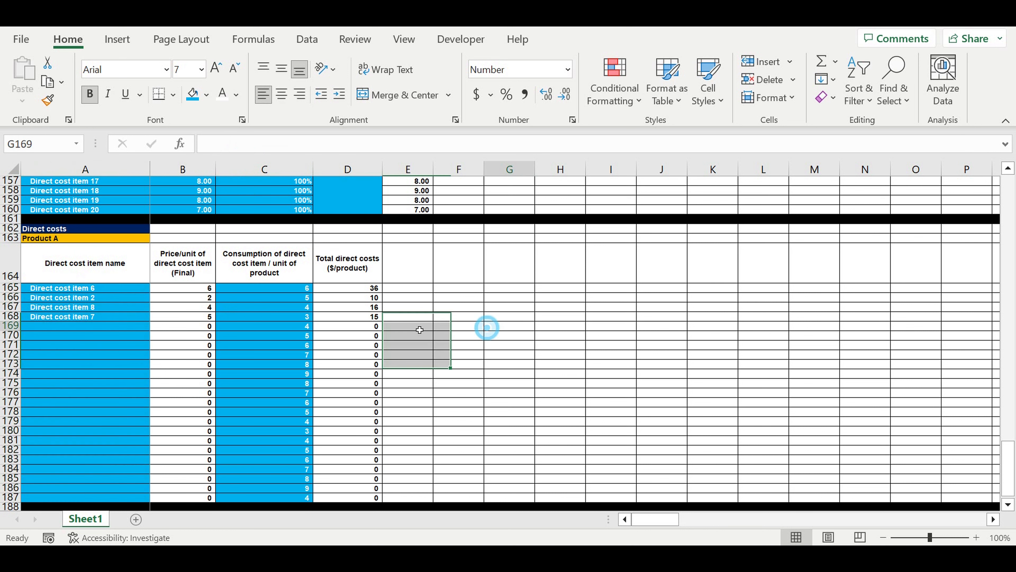
pyautogui.click(299, 317)
# Fill the Product A table header cells A164:D164 with the lightest blue theme shade
pyautogui.moveTo(112, 259); pyautogui.dragTo(344, 269)
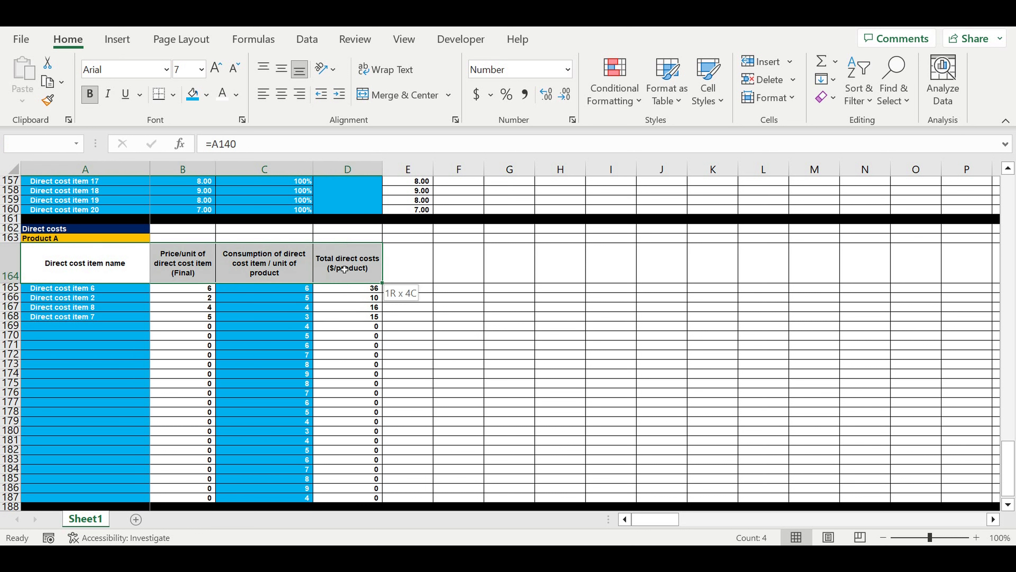
pyautogui.click(207, 94)
pyautogui.click(302, 156)
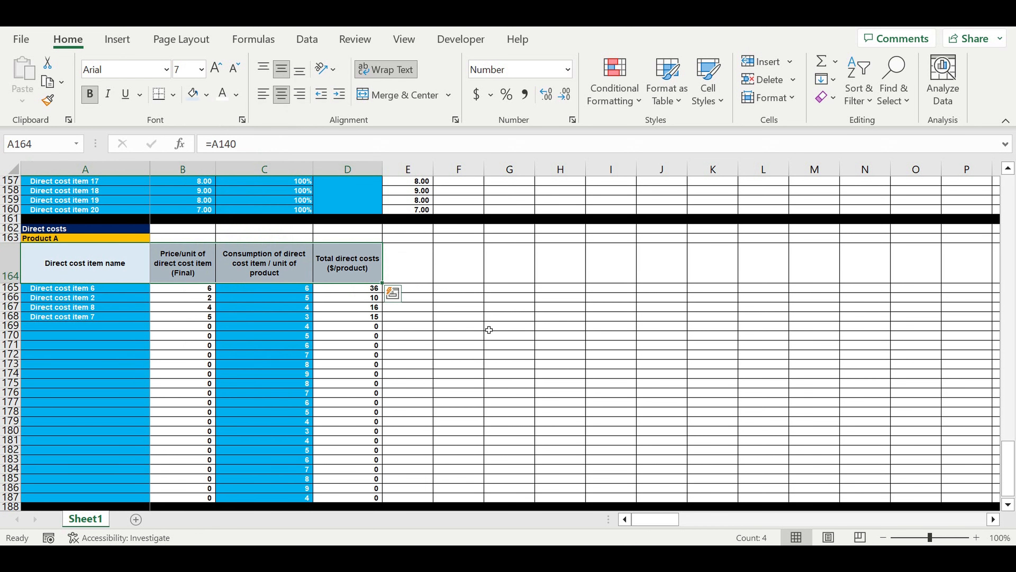
pyautogui.click(489, 326)
# Change the fill of the Direct costs section heading in A162 to the recently used pink
pyautogui.click(87, 232)
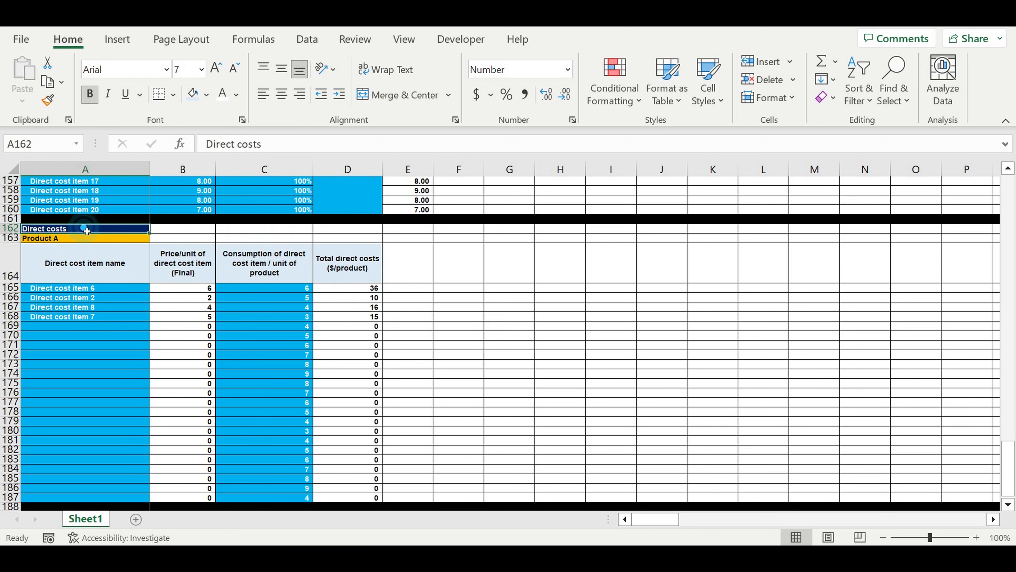
pyautogui.moveTo(76, 241); pyautogui.dragTo(308, 450)
pyautogui.click(54, 232)
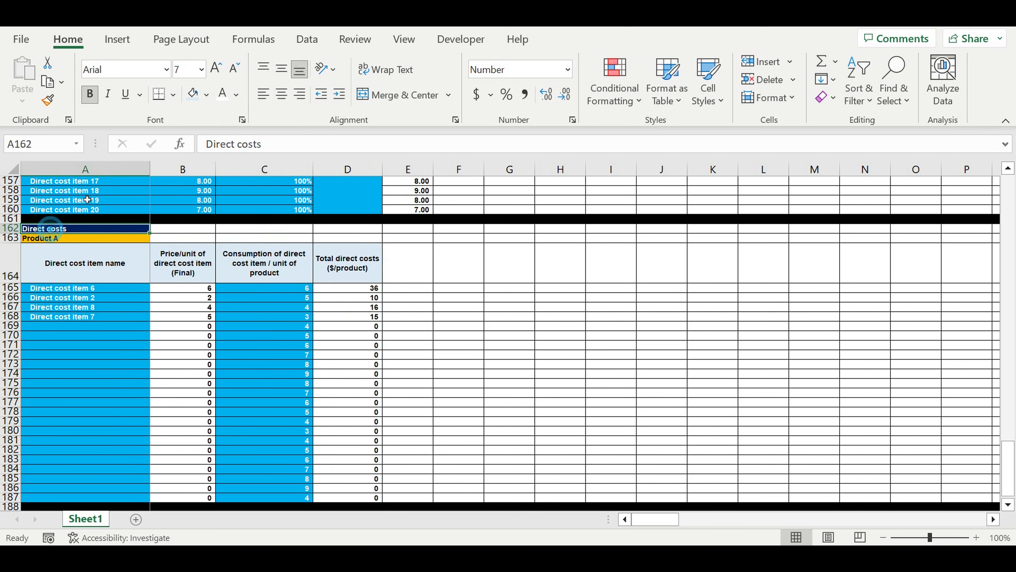
pyautogui.click(206, 95)
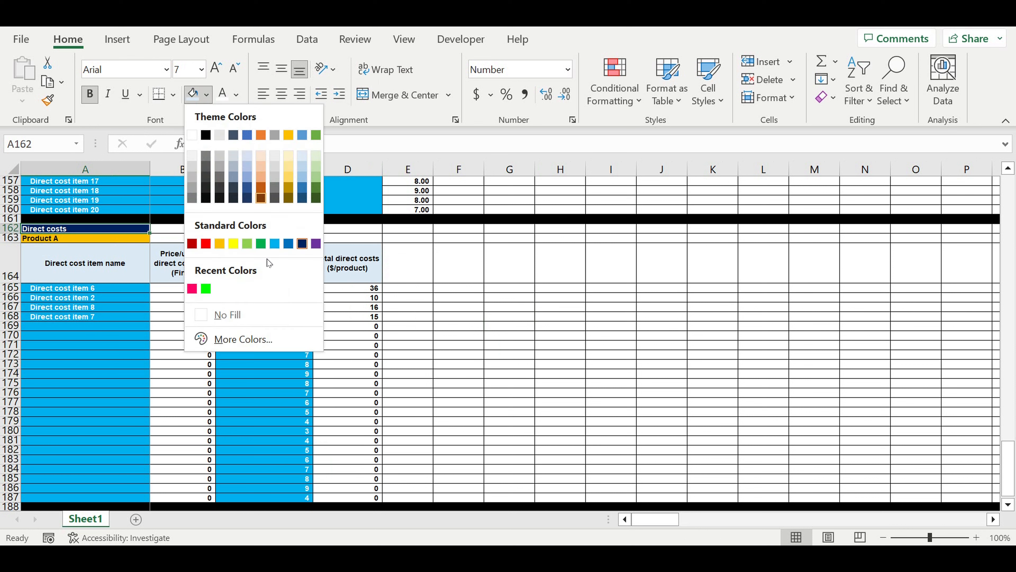
pyautogui.click(192, 289)
pyautogui.click(154, 301)
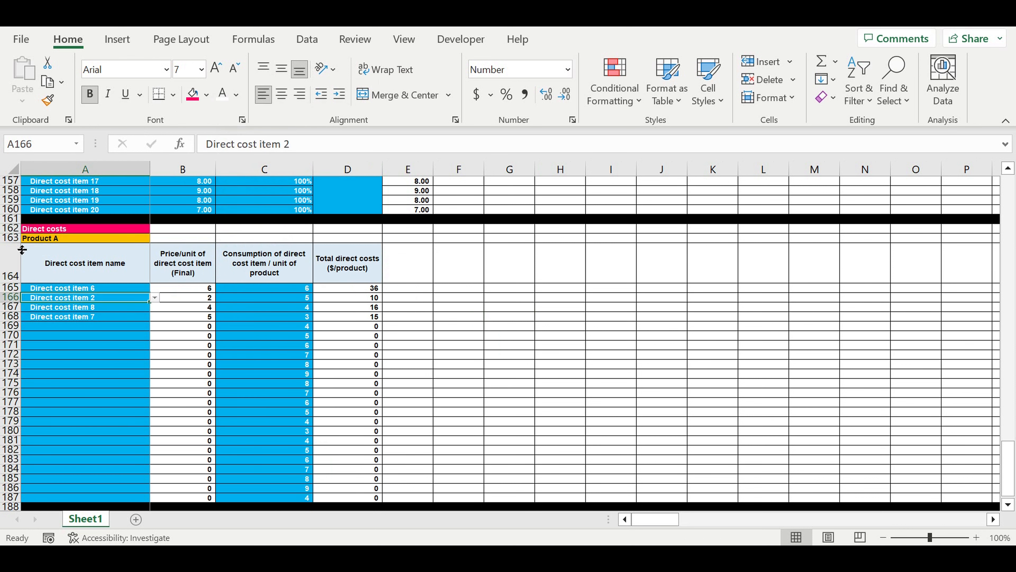
# Copy the Product A direct costs block, rows 163:188, and paste it below starting at A189
pyautogui.moveTo(10, 238); pyautogui.dragTo(3, 506)
pyautogui.scroll(-1, 134, 411)
pyautogui.scroll(-1, 135, 405)
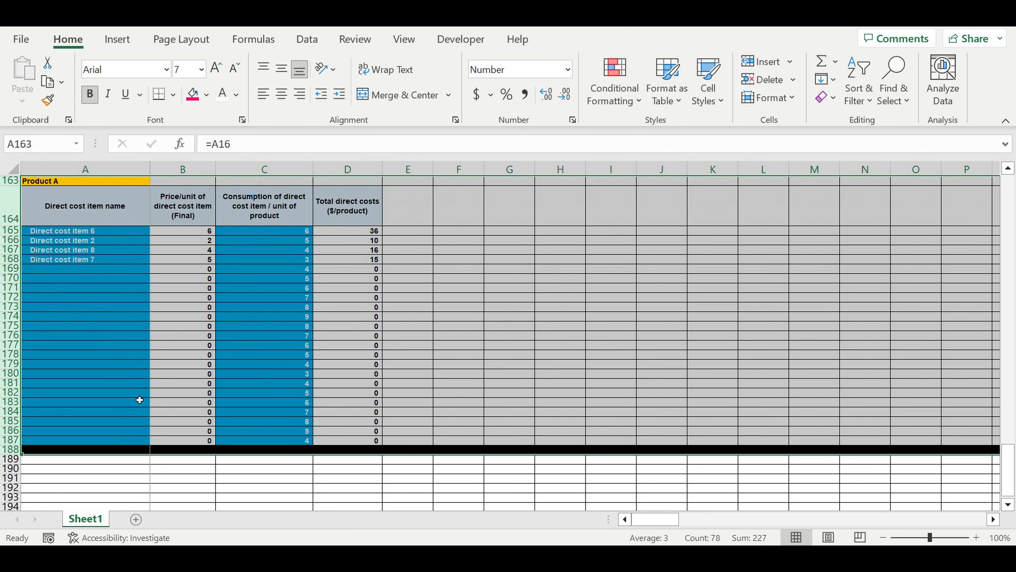
pyautogui.hotkey('ctrl', 'c')
pyautogui.scroll(-1, 75, 404)
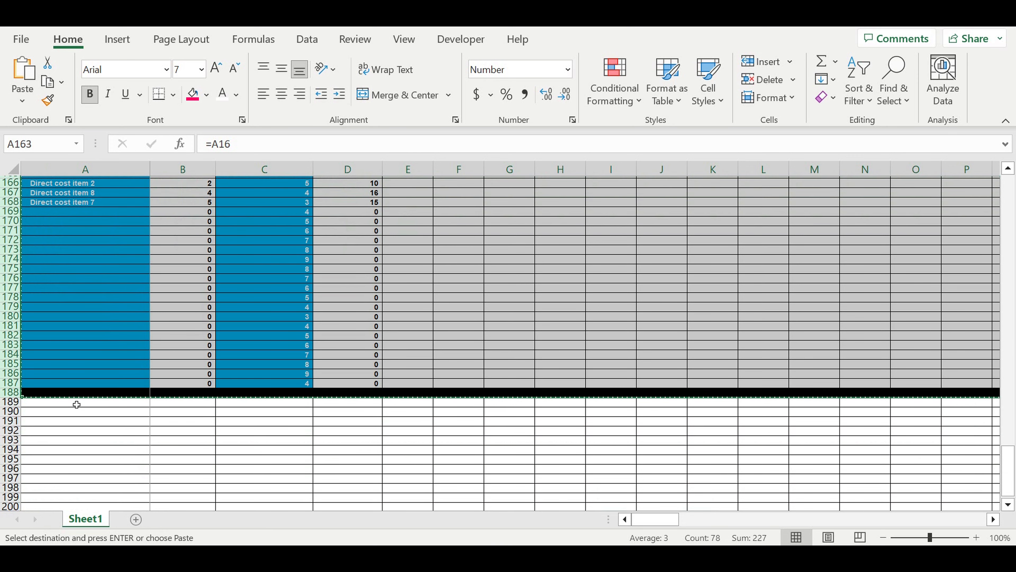
pyautogui.click(59, 405)
pyautogui.hotkey('ctrl', 'v')
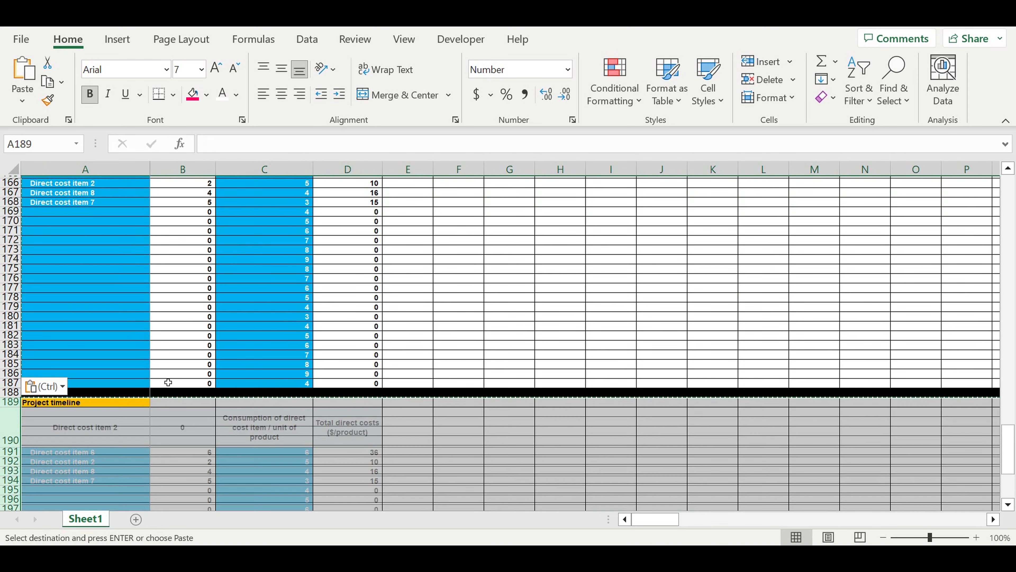
# Link the pasted block's heading in A189 to the Product B name with the formula =A17
pyautogui.scroll(-2, 160, 390)
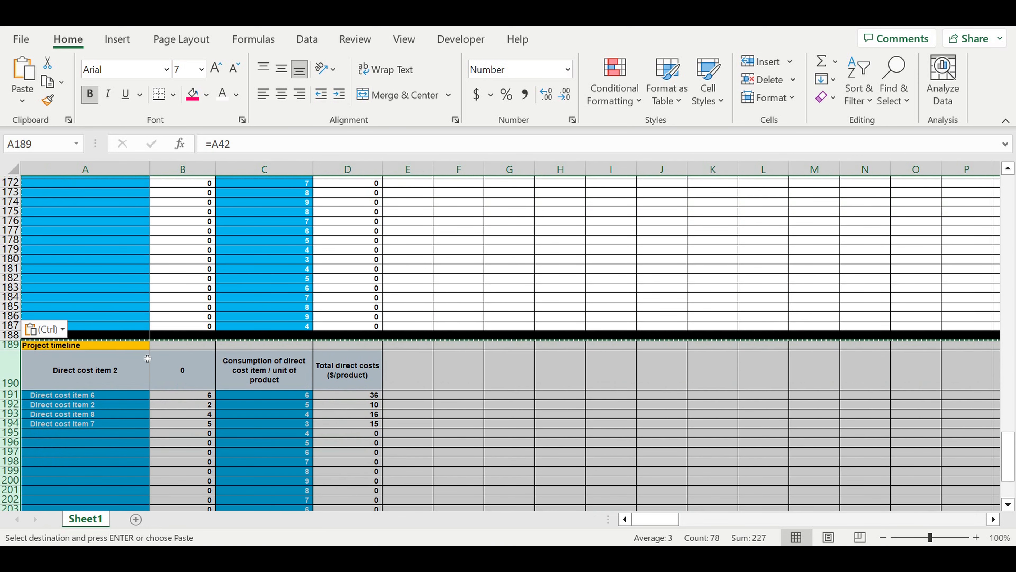
pyautogui.click(94, 349)
pyautogui.write('=')
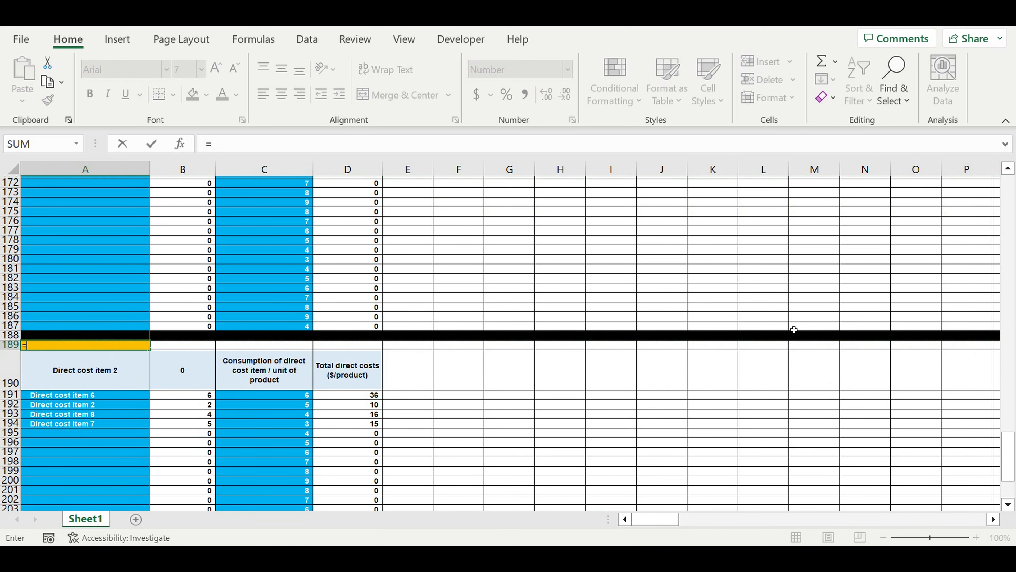
pyautogui.moveTo(1009, 448); pyautogui.dragTo(1002, 188)
pyautogui.click(102, 365)
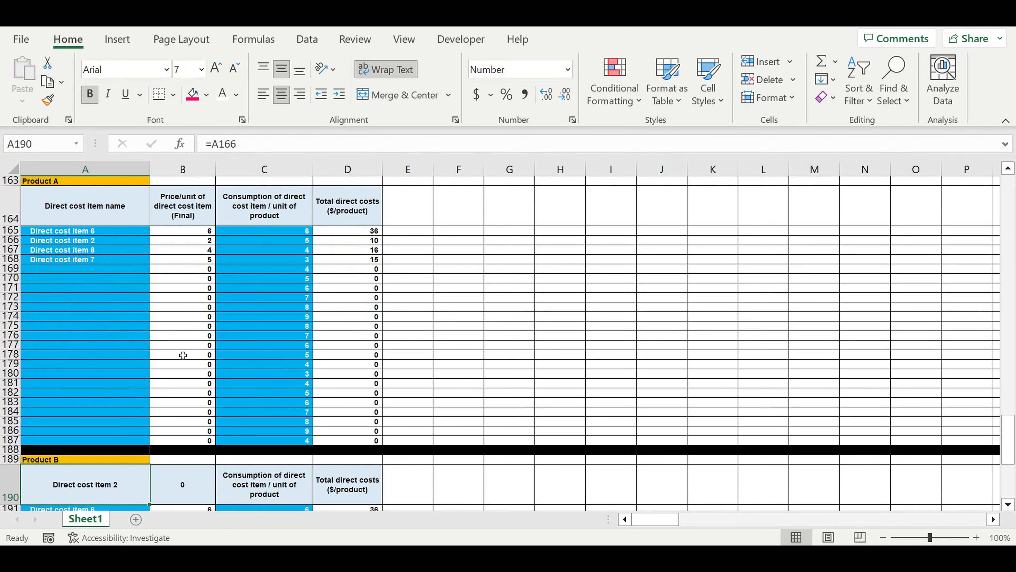
# Choose Direct cost item 6 in A193 and Direct cost item 8 in A194 for Product B
pyautogui.scroll(-6, 183, 355)
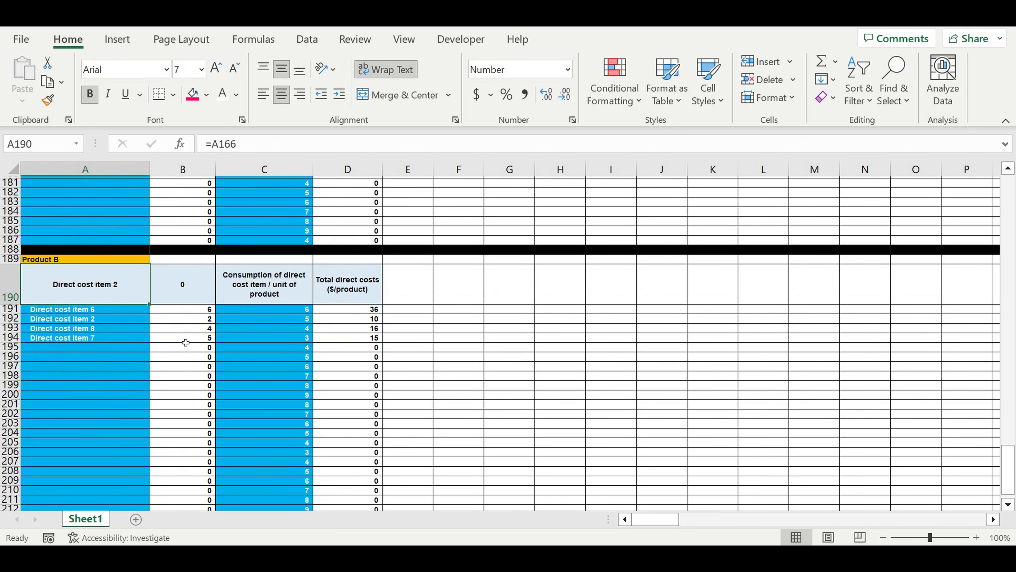
pyautogui.scroll(-2, 185, 342)
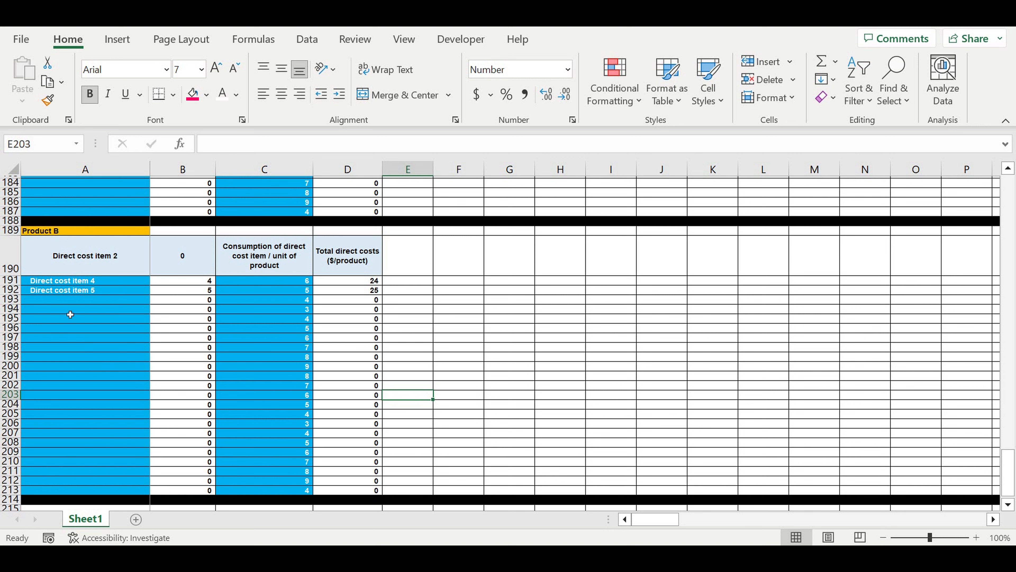
pyautogui.click(70, 314)
pyautogui.click(75, 301)
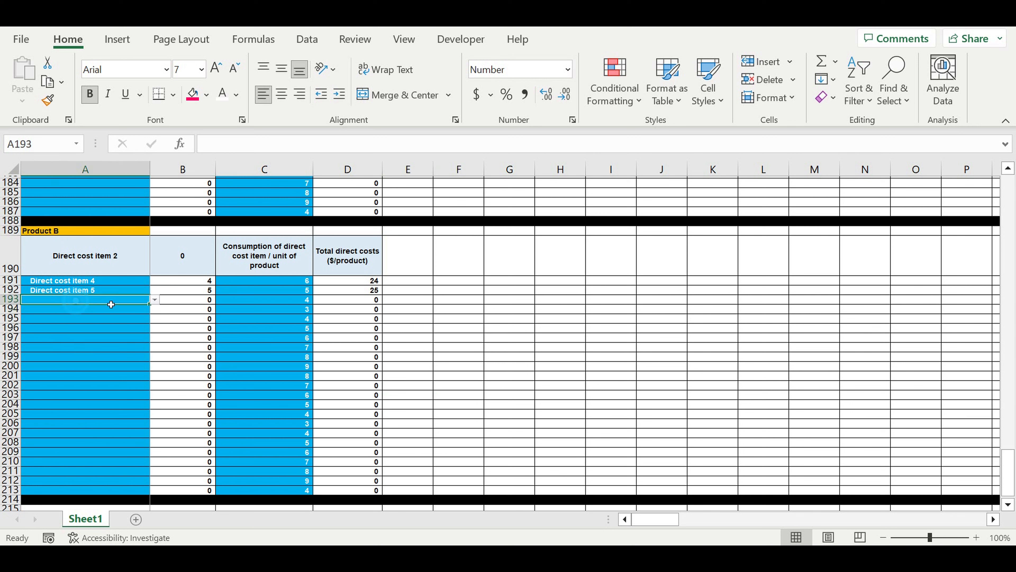
pyautogui.click(156, 300)
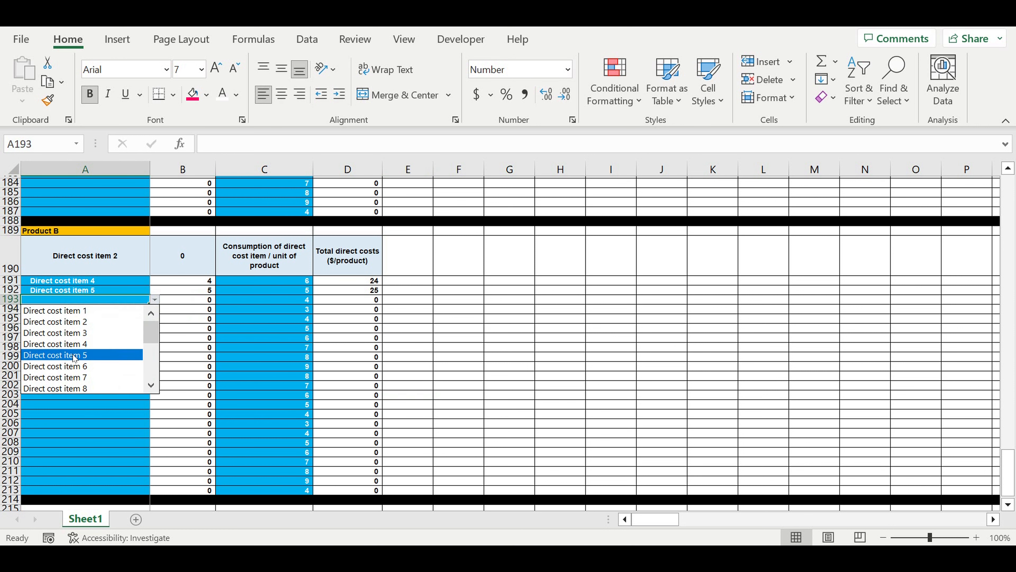
pyautogui.click(76, 366)
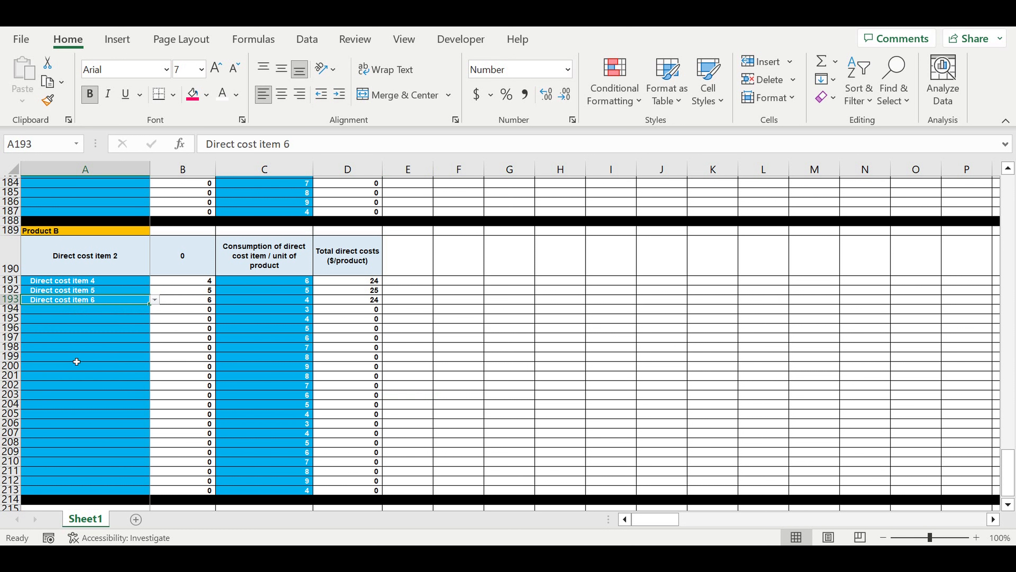
pyautogui.click(91, 311)
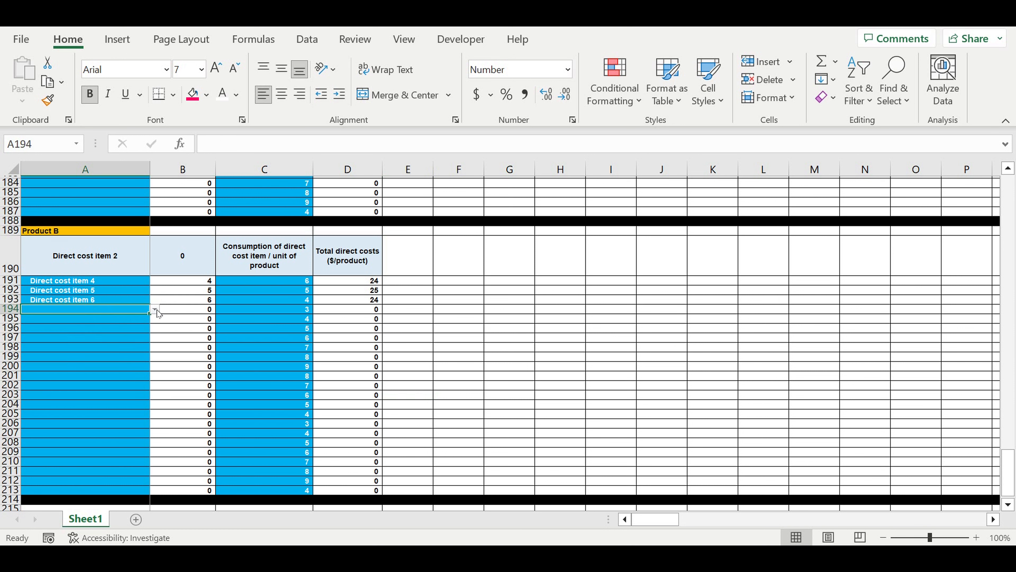
pyautogui.click(157, 310)
pyautogui.click(75, 395)
pyautogui.moveTo(156, 318); pyautogui.dragTo(155, 328)
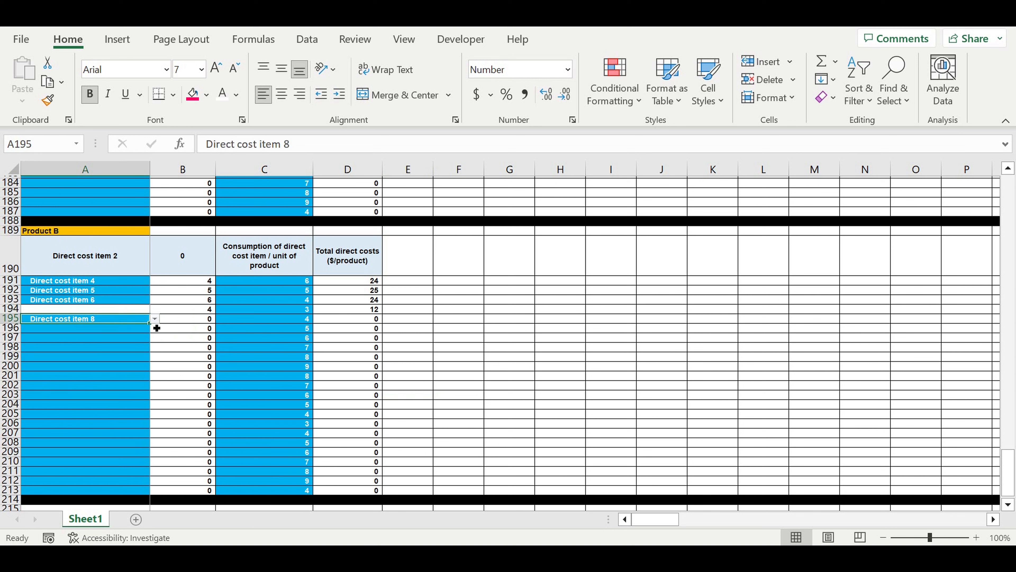
pyautogui.hotkey('ctrl', 'z')
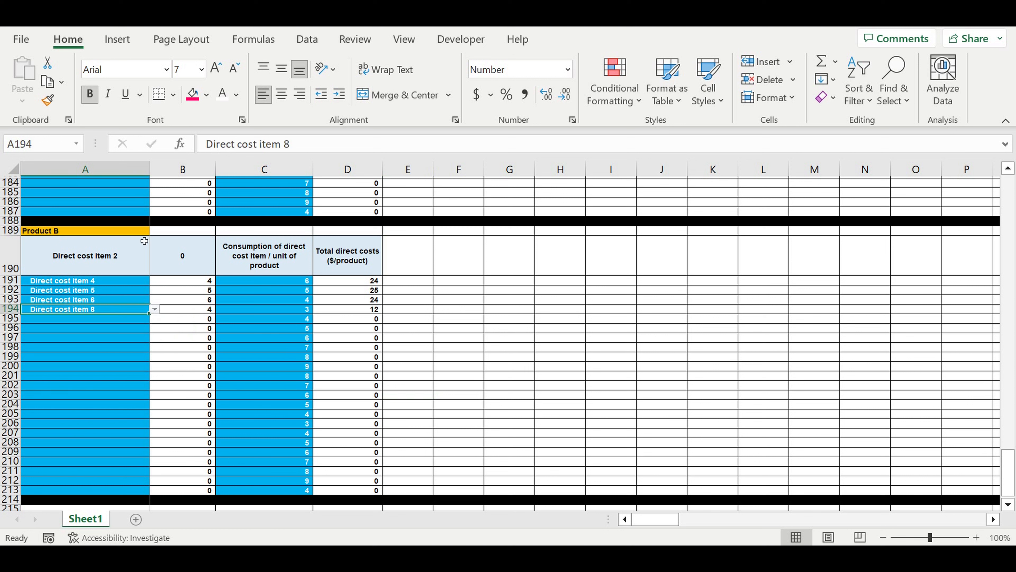
# Choose Direct cost item 20 in A195 for Product B
pyautogui.press('Down')
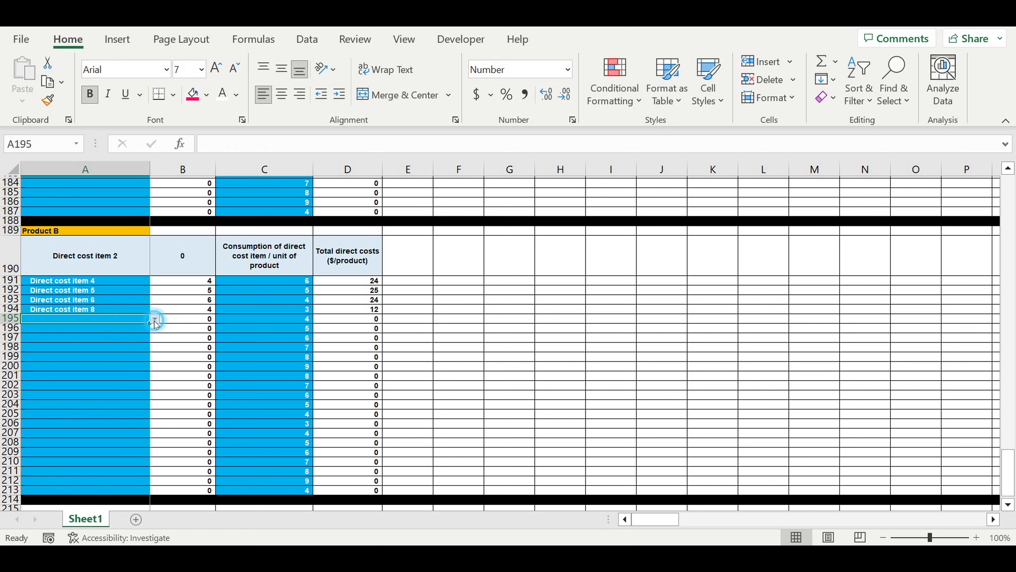
pyautogui.click(155, 319)
pyautogui.scroll(-4, 152, 385)
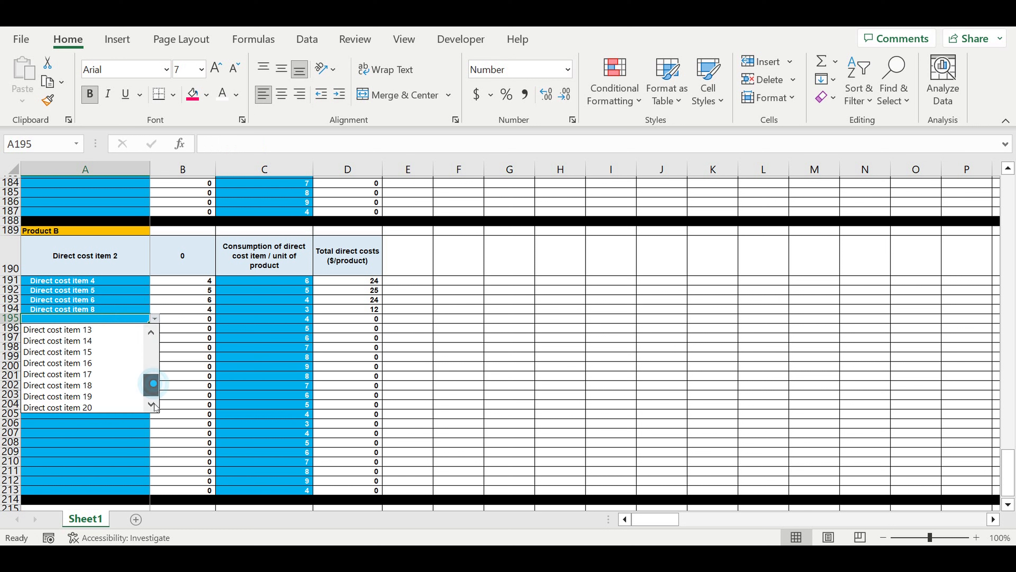
pyautogui.click(80, 412)
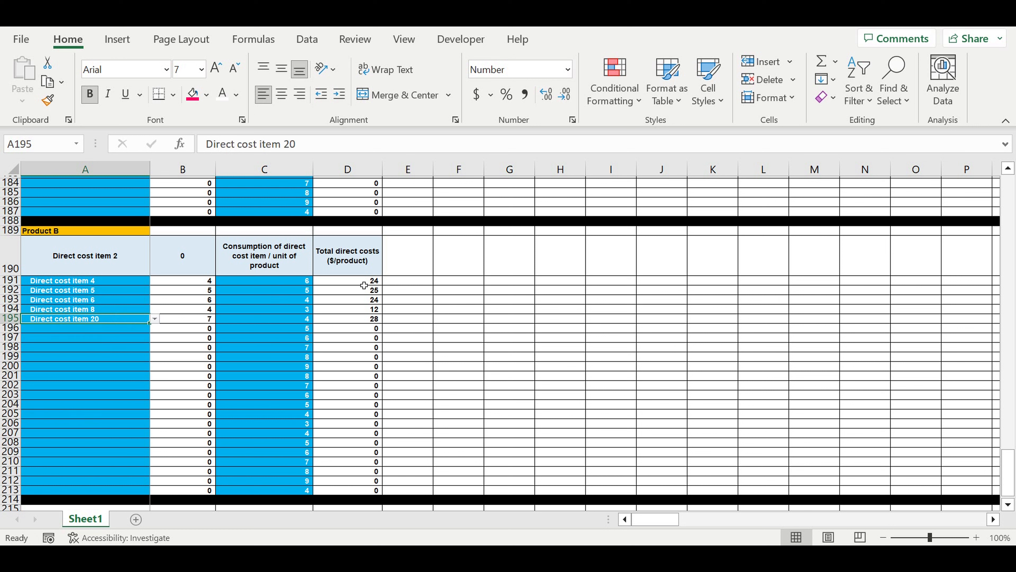
# Review Product B's item names and total direct costs in D191:D213, and compare them with the Product A table
pyautogui.moveTo(364, 285); pyautogui.dragTo(362, 324)
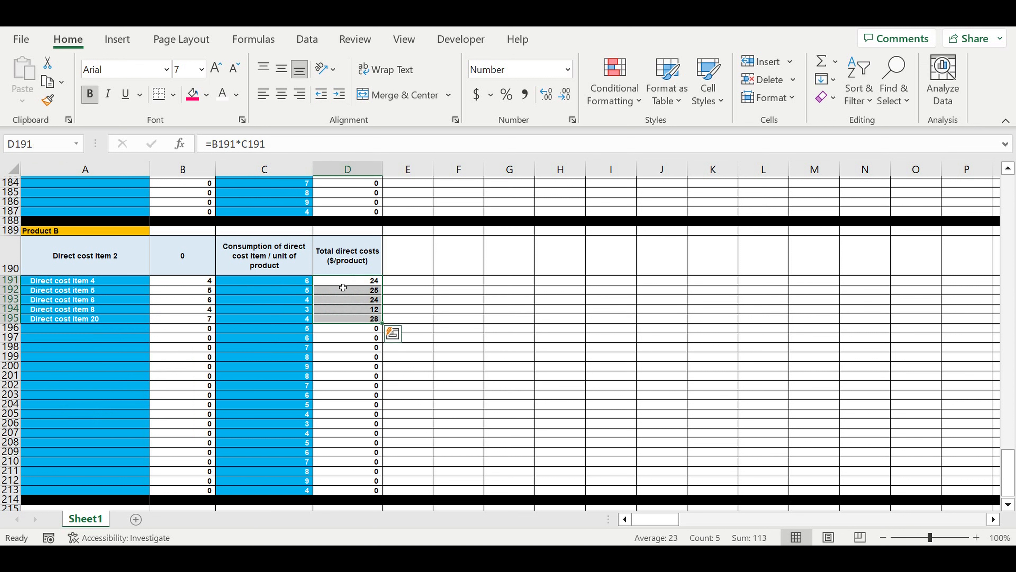
pyautogui.click(342, 271)
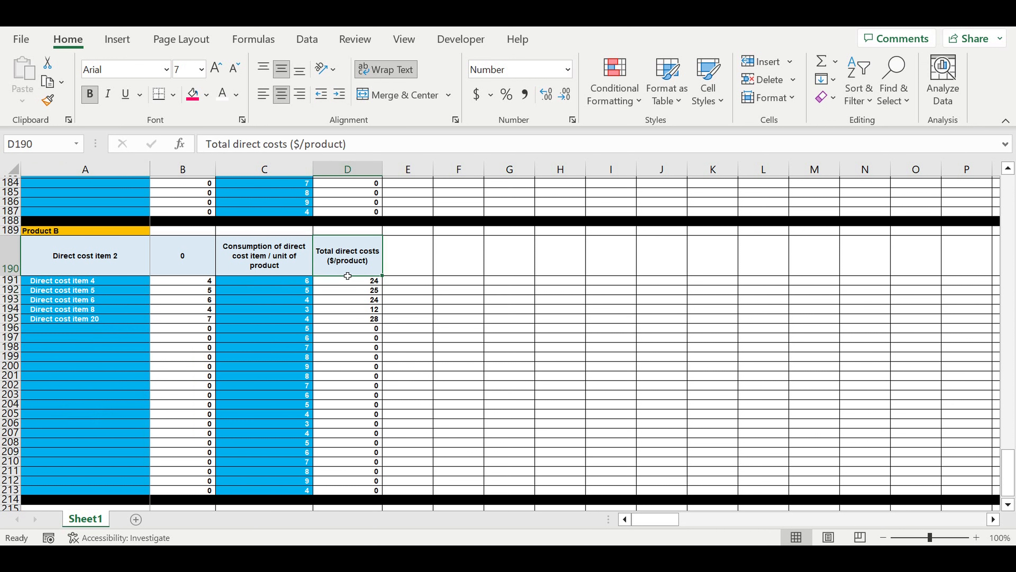
pyautogui.click(53, 281)
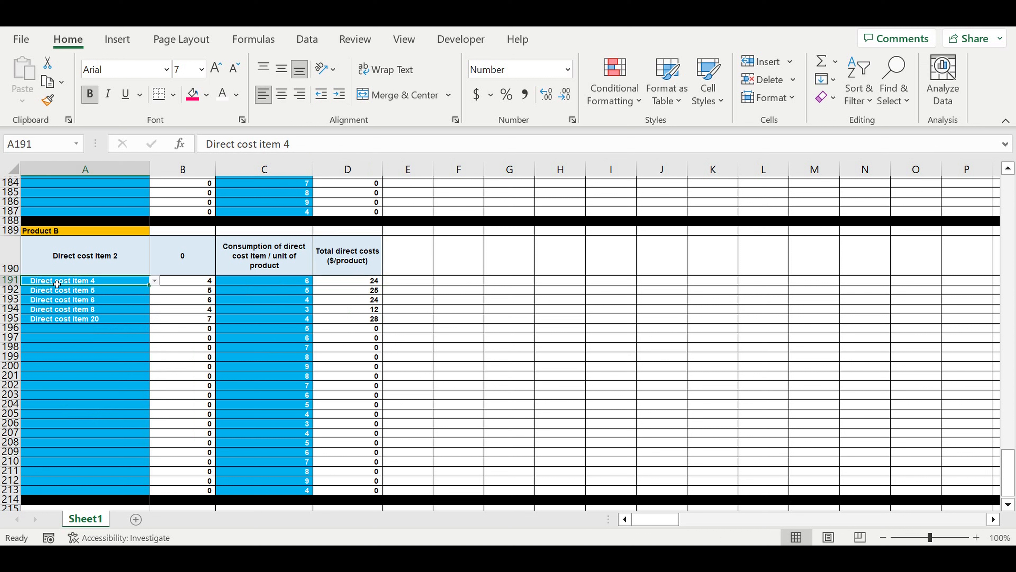
pyautogui.click(43, 234)
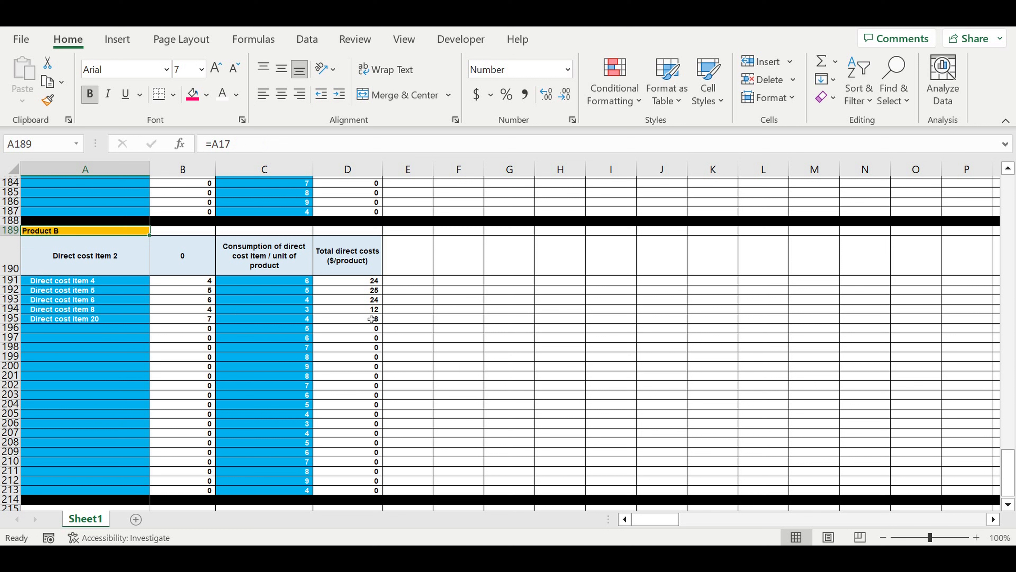
pyautogui.moveTo(363, 285); pyautogui.dragTo(367, 494)
pyautogui.click(35, 233)
pyautogui.scroll(1, 183, 283)
pyautogui.scroll(6, 182, 283)
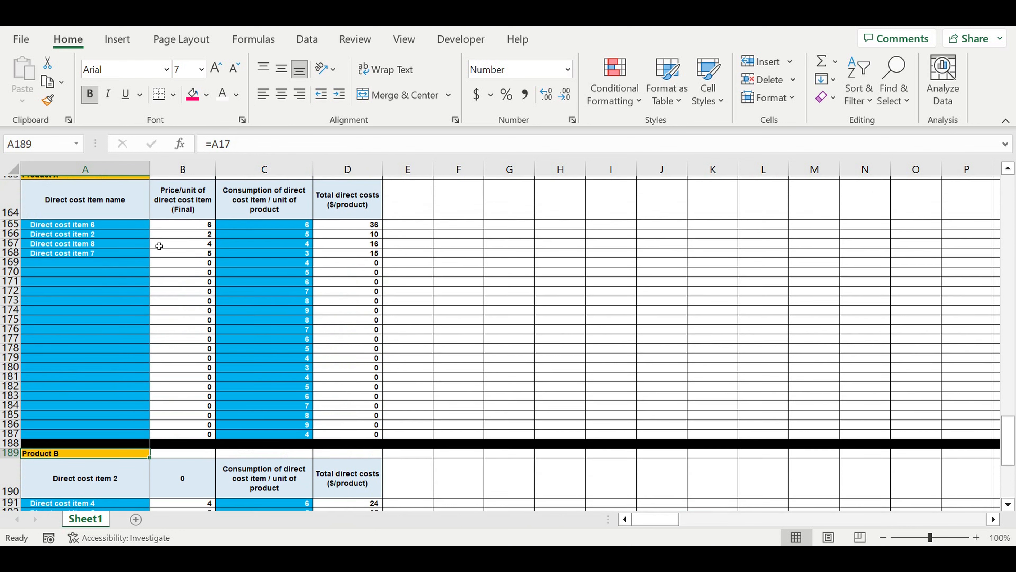
pyautogui.scroll(1, 159, 246)
pyautogui.moveTo(60, 181); pyautogui.dragTo(378, 452)
pyautogui.click(448, 319)
# Examine the monthly Product A and Product B volumes in the production plan consolidation, rows 136 and 137
pyautogui.scroll(2, 447, 317)
pyautogui.scroll(1, 446, 317)
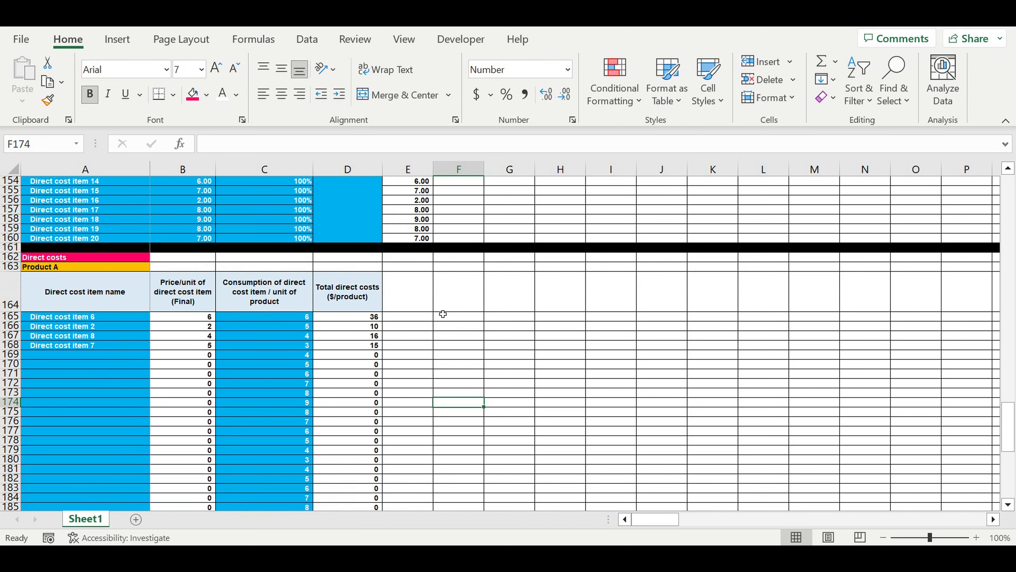
pyautogui.scroll(3, 444, 314)
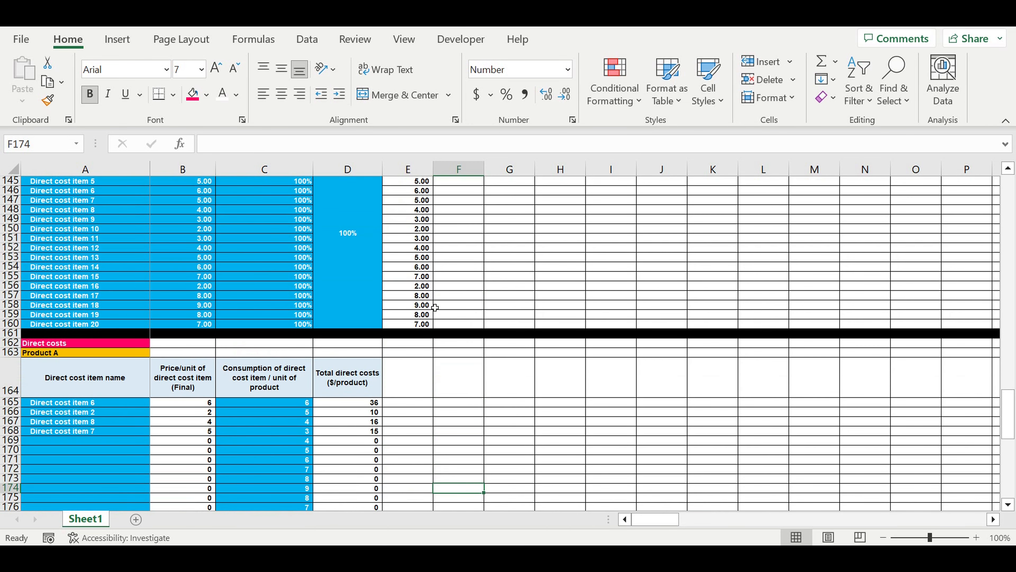
pyautogui.scroll(4, 435, 307)
pyautogui.scroll(2, 435, 307)
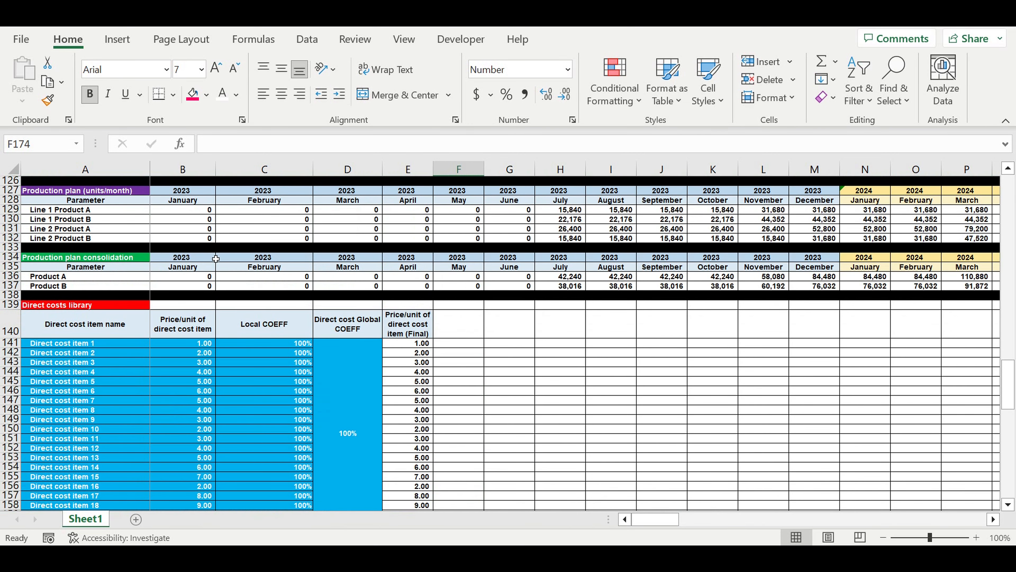
pyautogui.moveTo(11, 276); pyautogui.dragTo(11, 286)
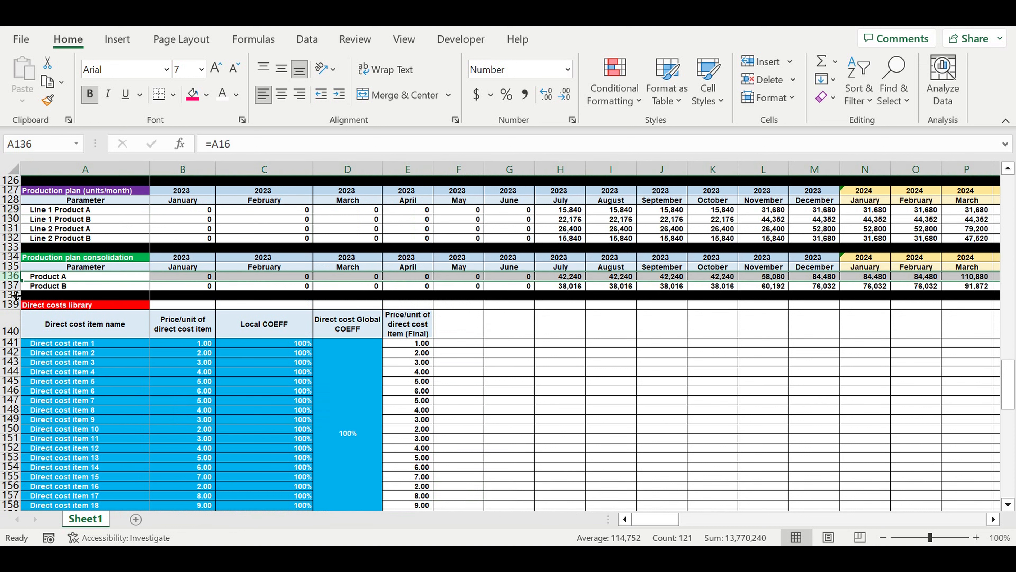
pyautogui.click(11, 285)
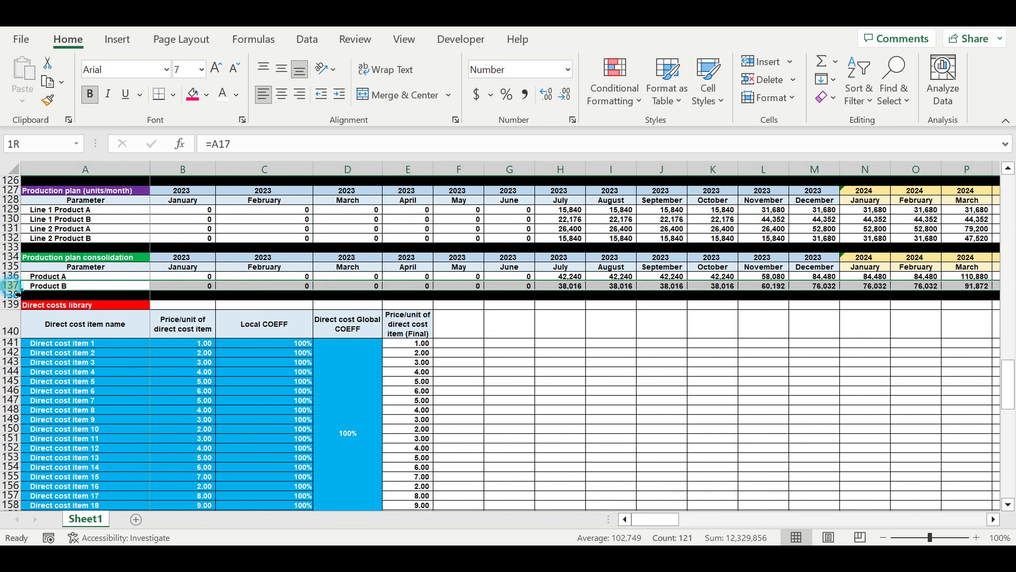
pyautogui.click(560, 276)
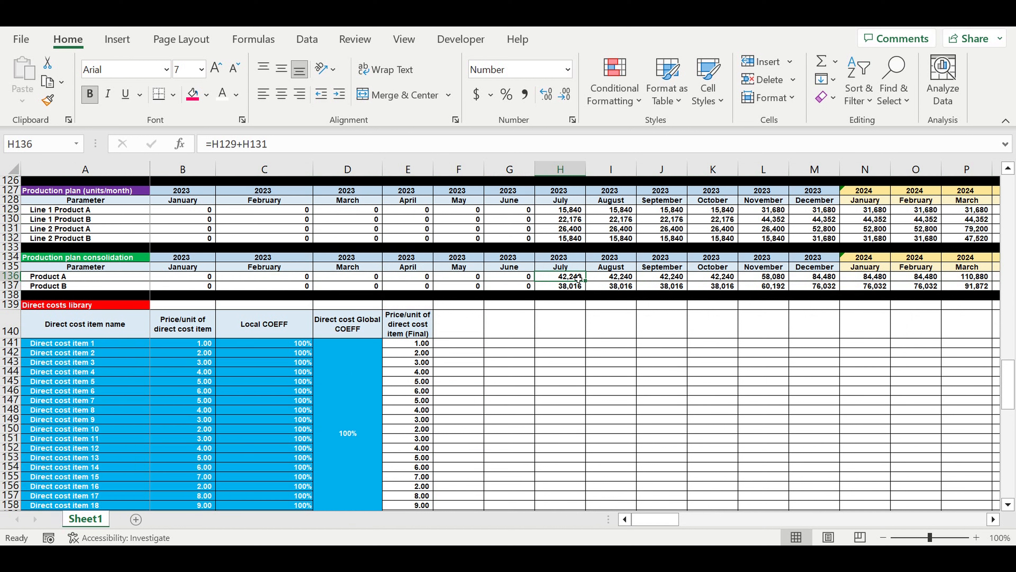
pyautogui.click(563, 288)
pyautogui.click(620, 277)
pyautogui.click(563, 275)
# Review the total direct costs per product in the Product A and Product B tables
pyautogui.scroll(-11, 472, 355)
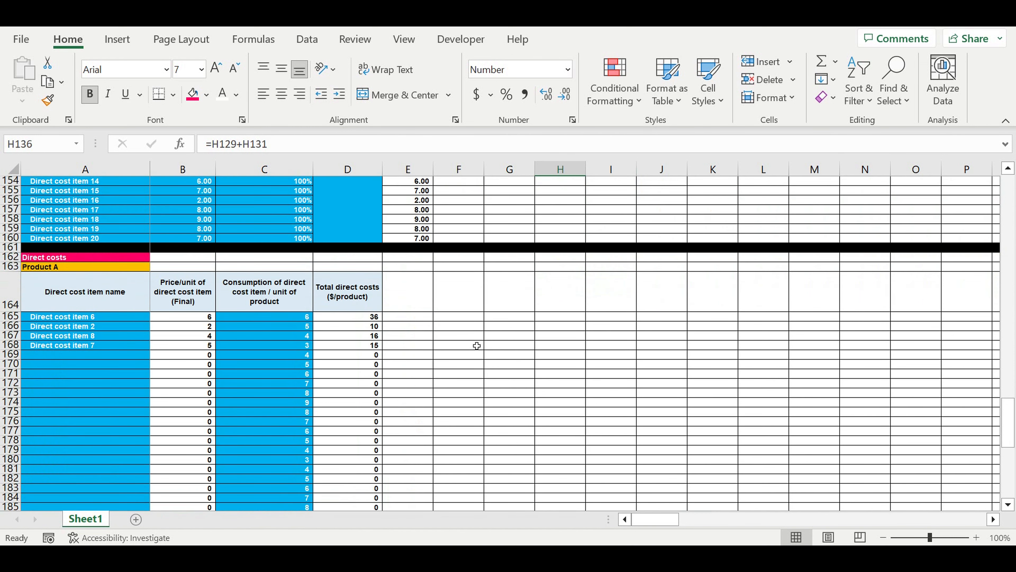
pyautogui.moveTo(352, 260); pyautogui.dragTo(353, 464)
pyautogui.scroll(-4, 245, 326)
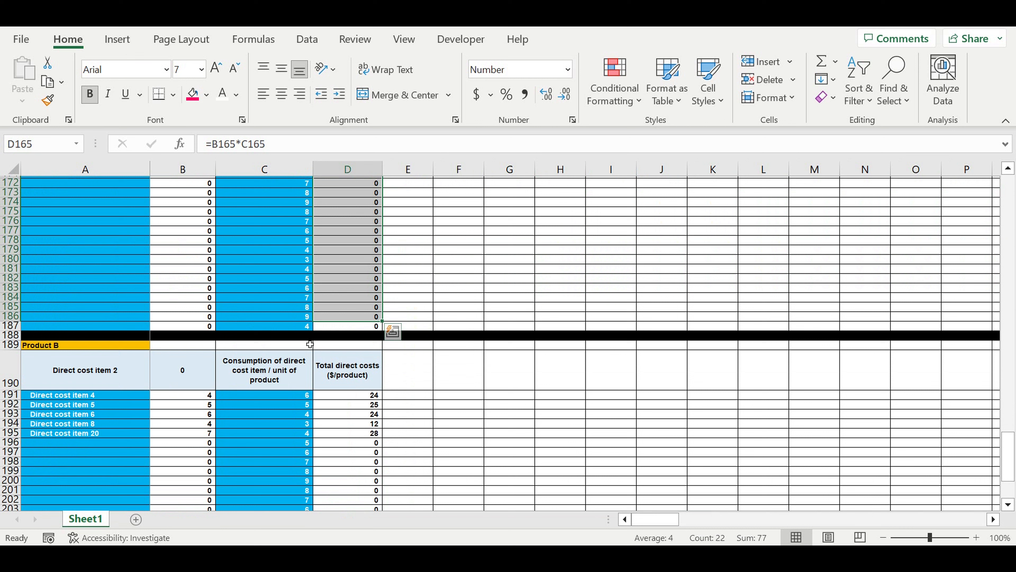
pyautogui.moveTo(361, 395); pyautogui.dragTo(390, 435)
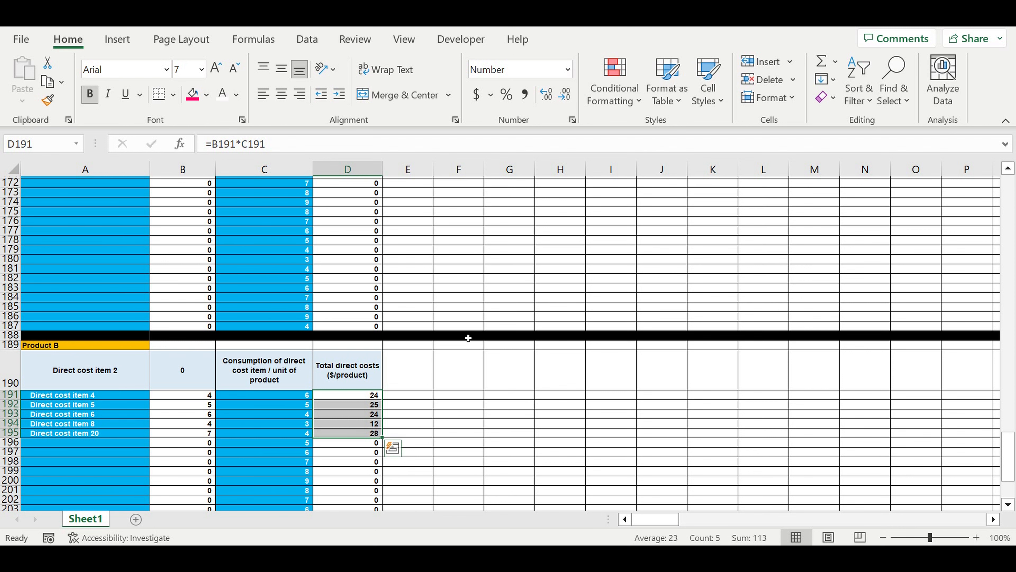
pyautogui.scroll(7, 473, 340)
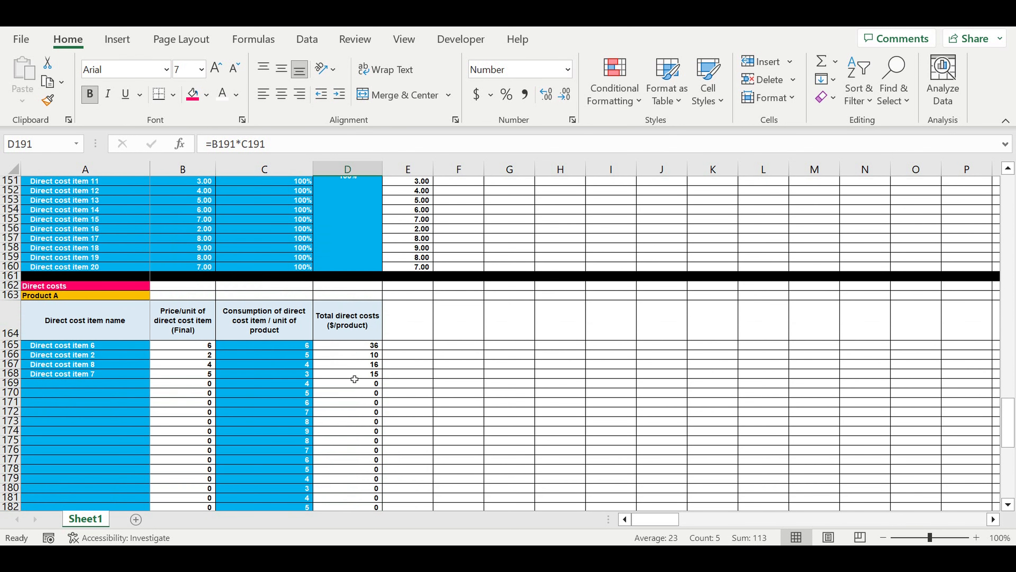
pyautogui.click(352, 374)
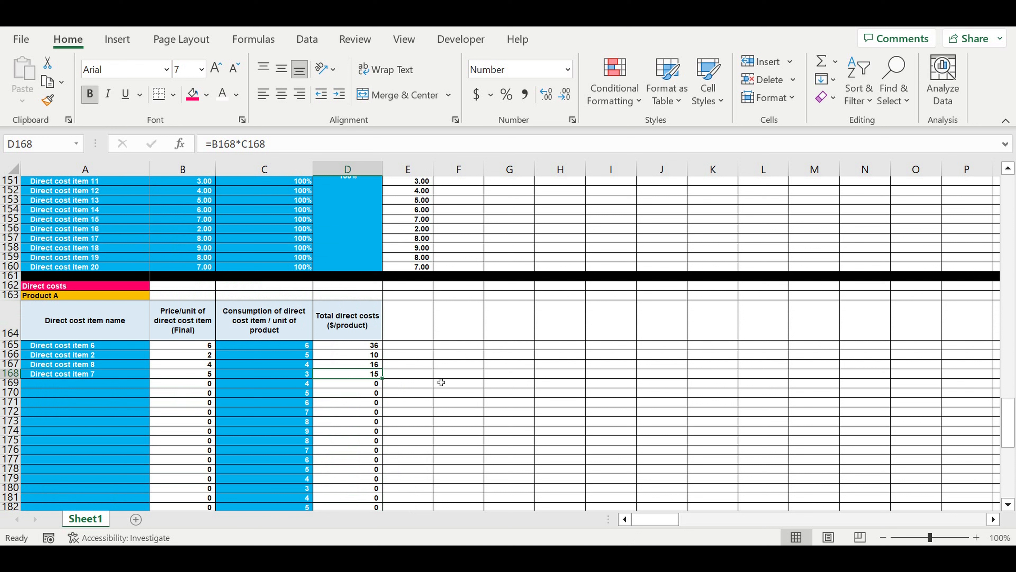